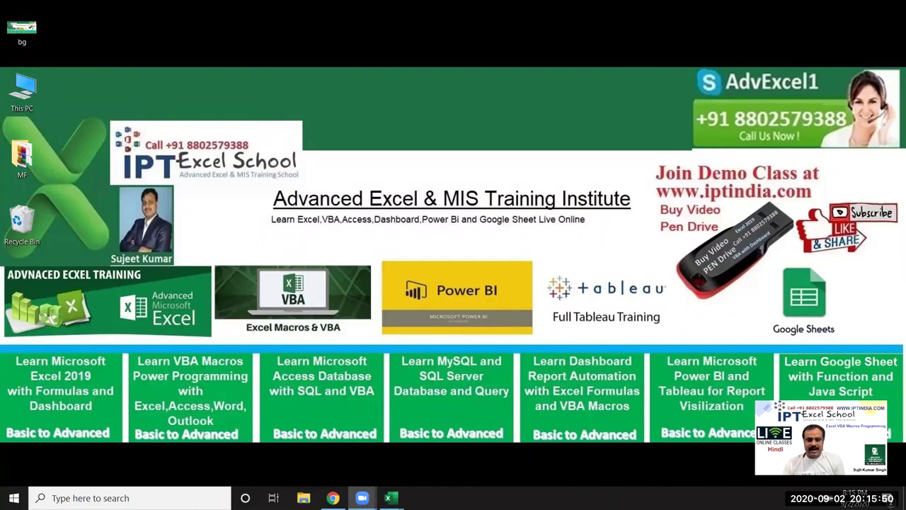
Bring the Book1 attendance workbook to the front from the taskbar.
left_click(306, 438)
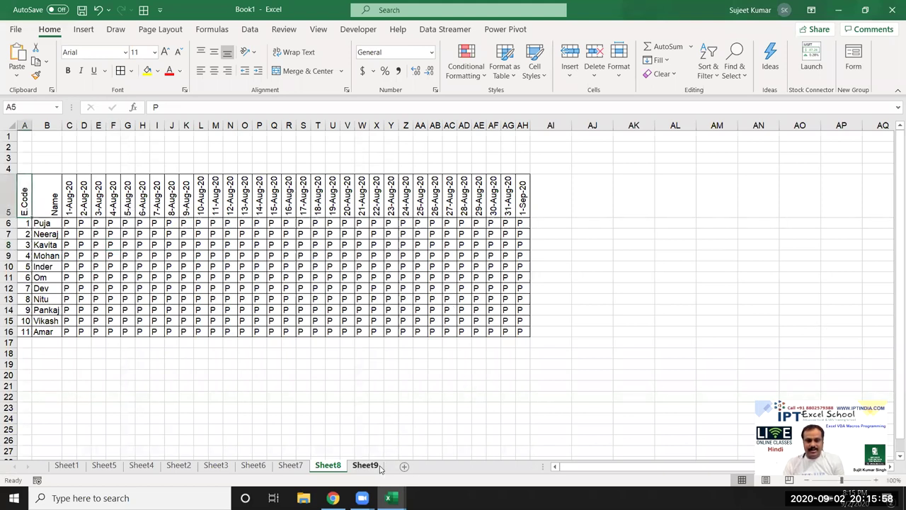
Close the extp workbook, discarding its changes.
left_click(367, 465)
left_click(331, 294)
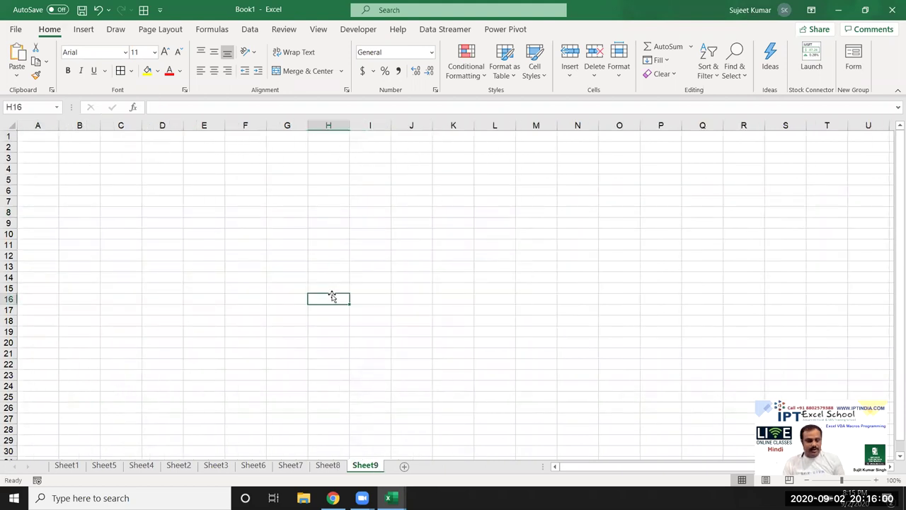
left_click(269, 221)
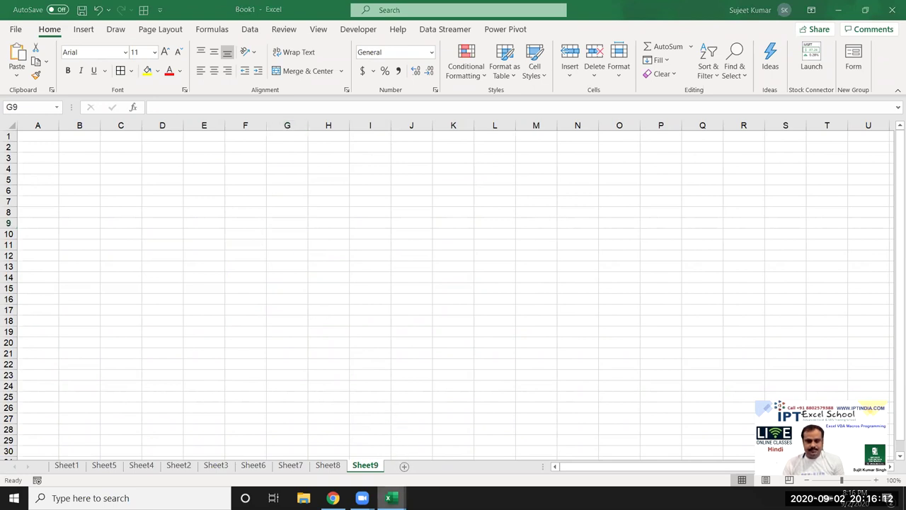
mouse_move(388, 498)
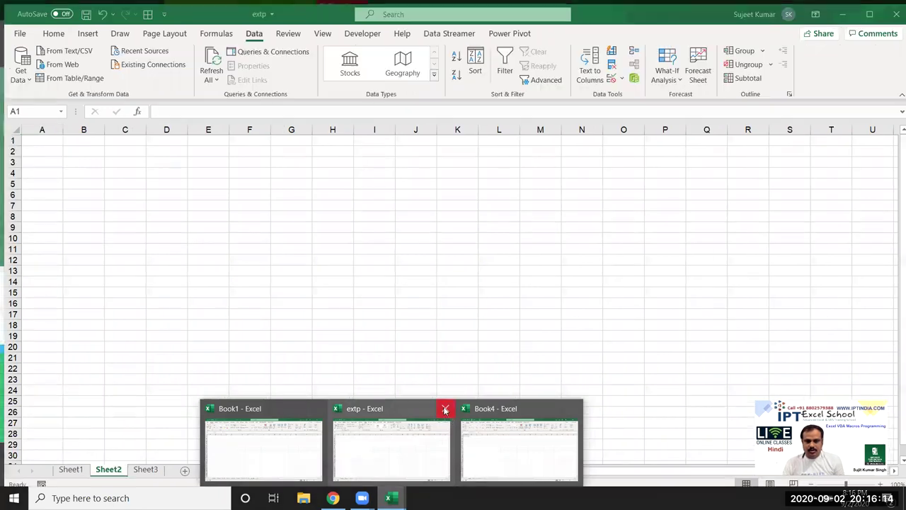
left_click(444, 410)
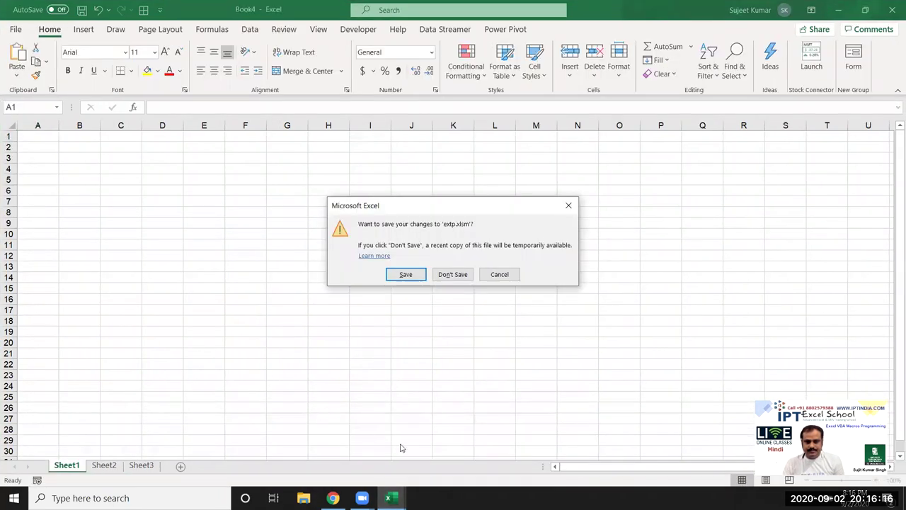
left_click(454, 274)
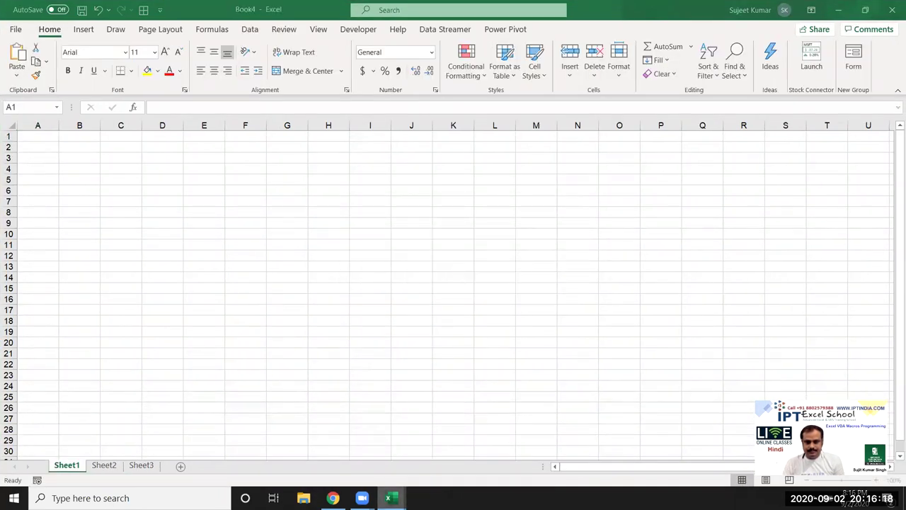
Close Book1 without saving, leaving only the blank Book4.
mouse_move(389, 498)
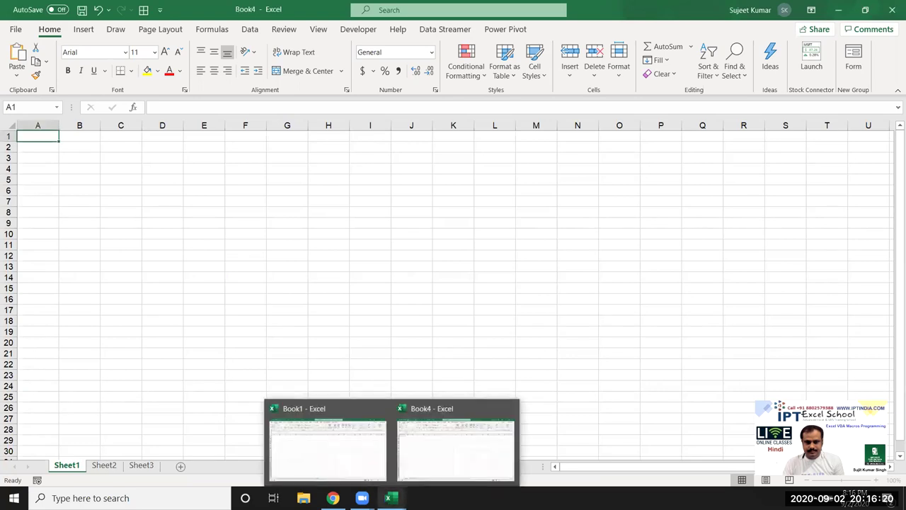
left_click(371, 478)
left_click(892, 6)
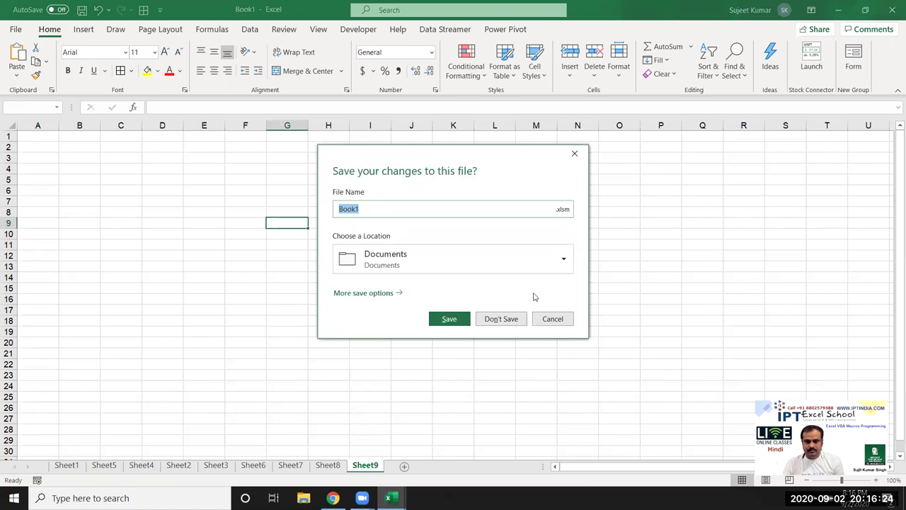
left_click(524, 318)
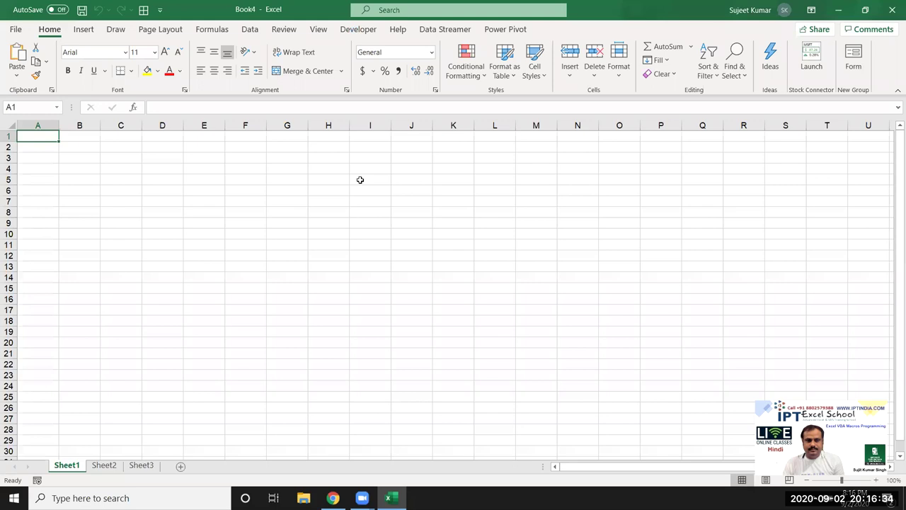
Open the Visual Basic editor from the Developer tab and insert a new module in Book4.
left_click(357, 29)
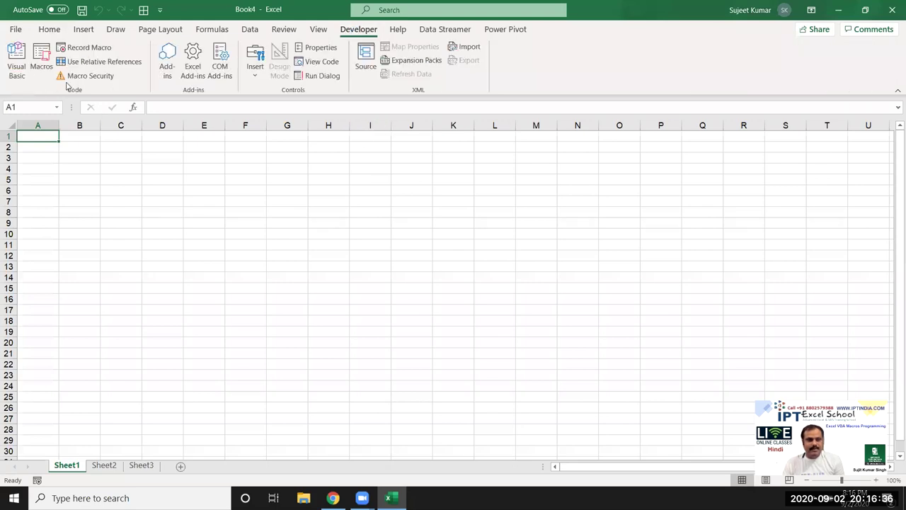
left_click(16, 60)
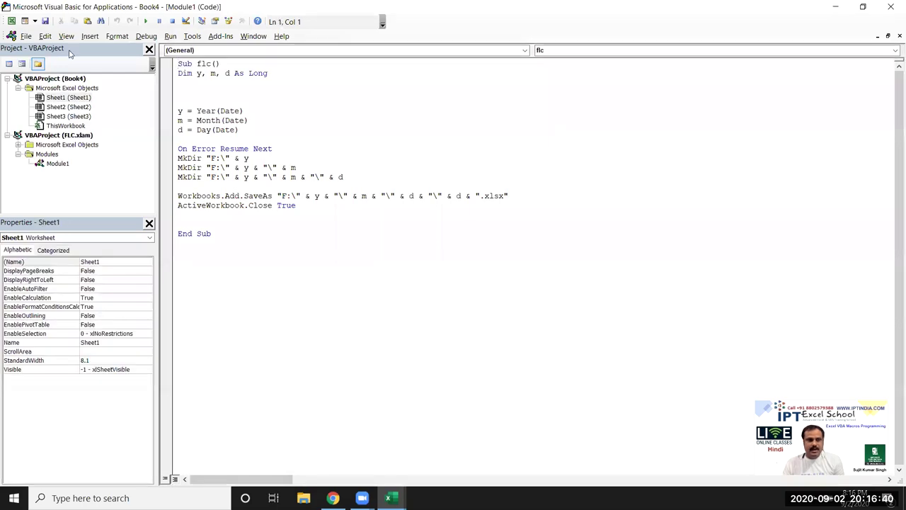
left_click(89, 36)
left_click(106, 75)
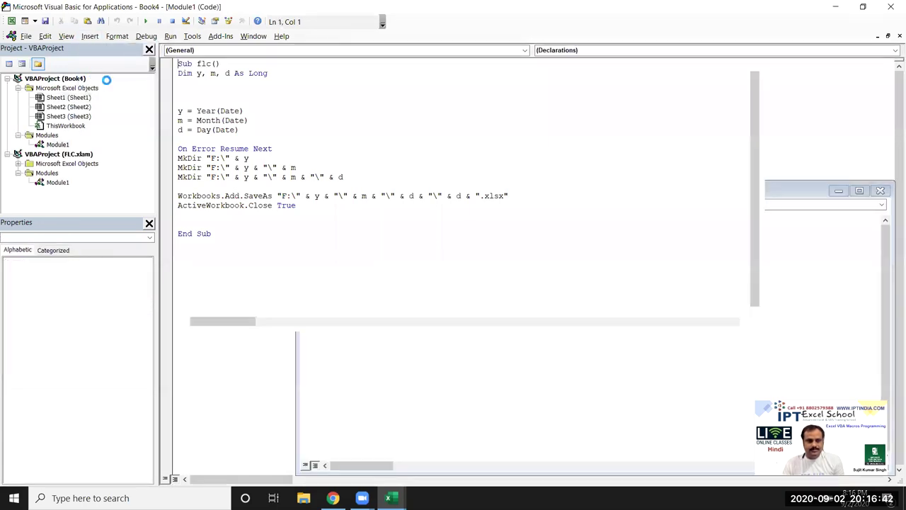
Create an empty Sub att procedure in Module1 and begin a Sheets statement inside it.
type("su")
type("b a")
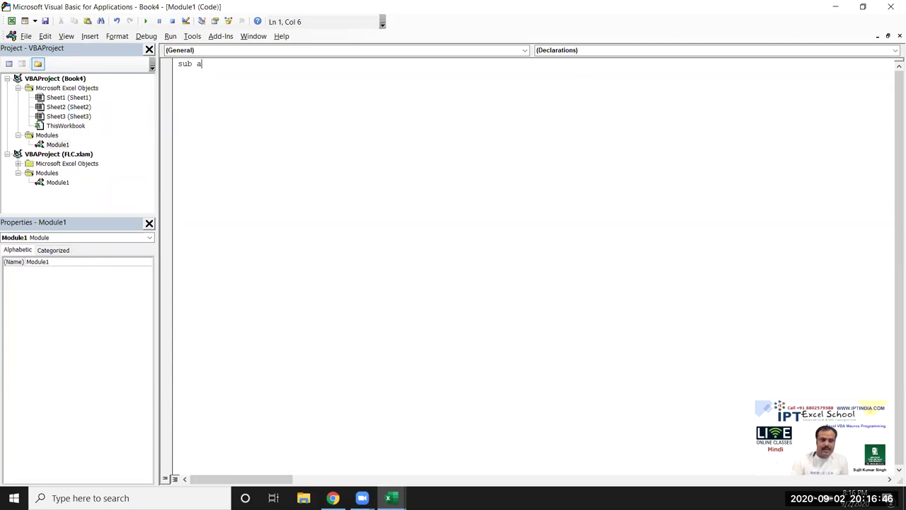
type("a()")
key("Return")
key("Return")
key("Return")
key("Return")
key("Return")
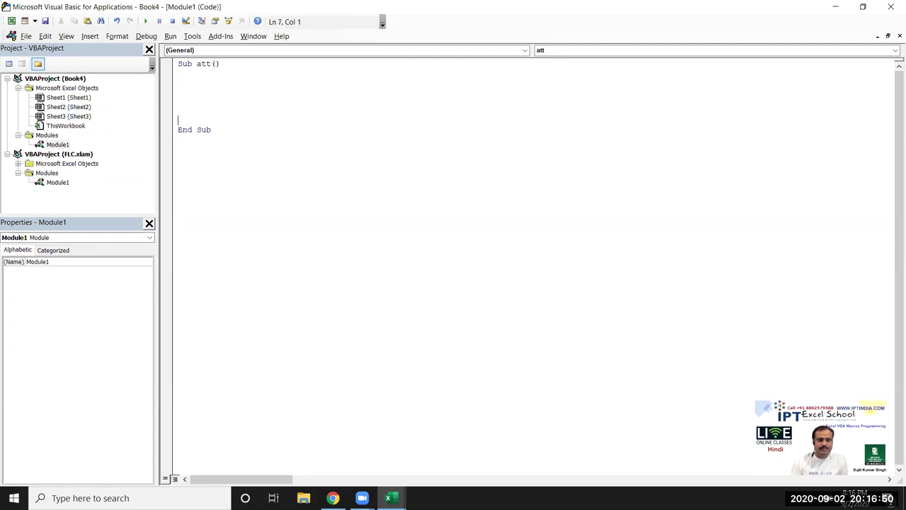
left_click(199, 87)
key("alt+F11")
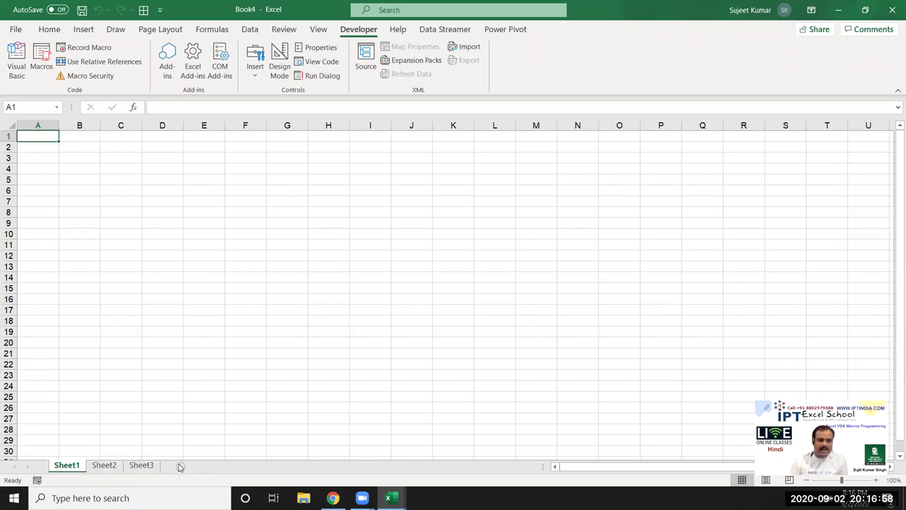
key("alt+F11")
type("sheets")
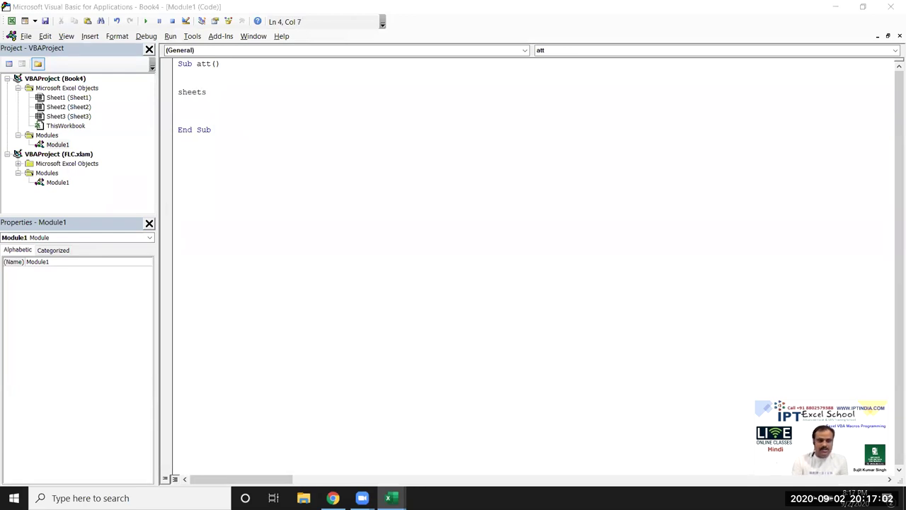
type(".")
Complete the line Sheets.Add.Name = Format(Date, "MMM-YY") in the att macro.
key("Tab")
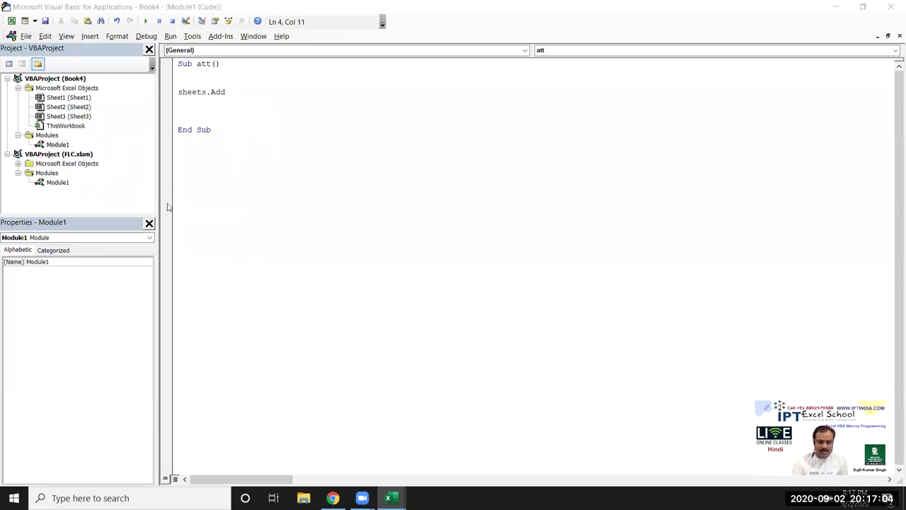
type("me=")
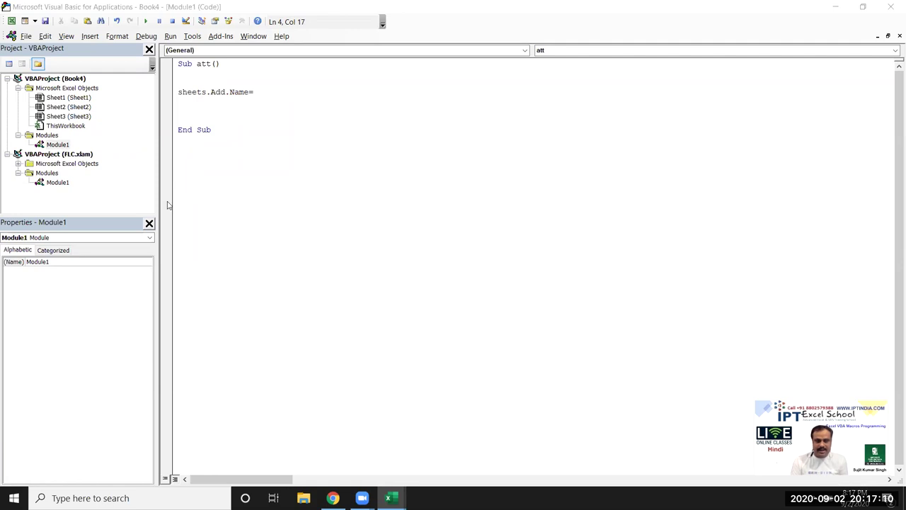
type("monthna")
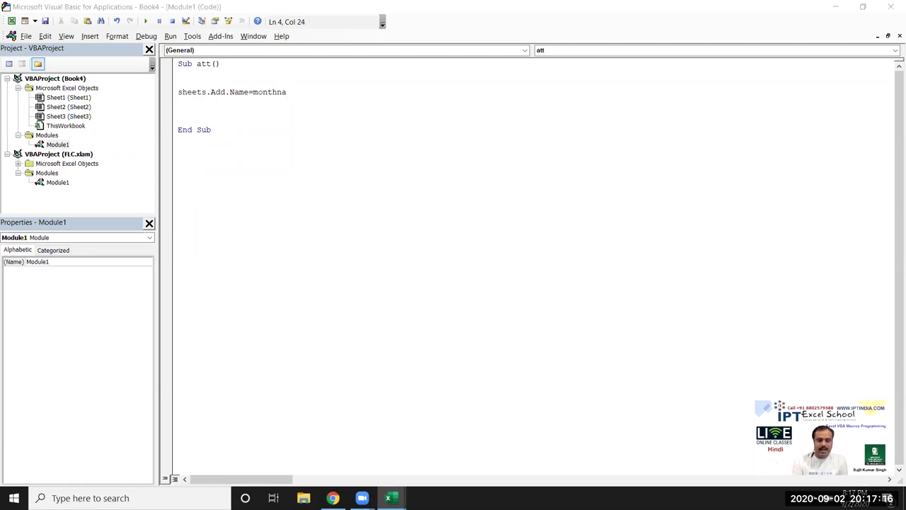
type("me(")
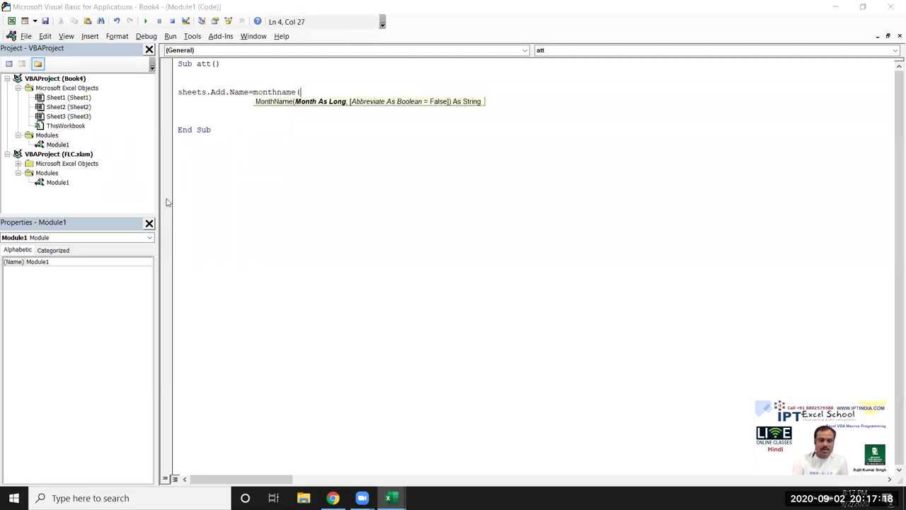
type("month")
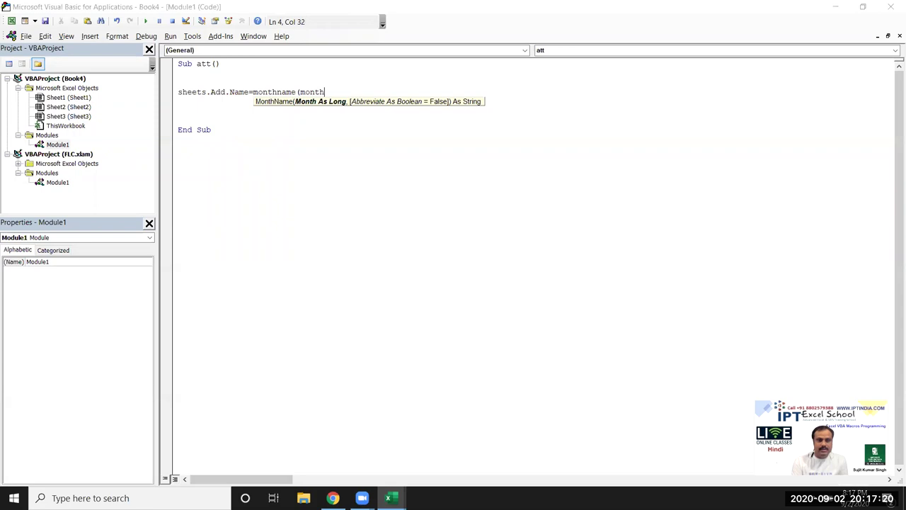
key("BackSpace")
key("BackSpace")
key("BackSpace")
key("BackSpace")
key("BackSpace")
key("BackSpace")
key("BackSpace")
key("BackSpace")
key("BackSpace")
key("BackSpace")
key("BackSpace")
type("forma")
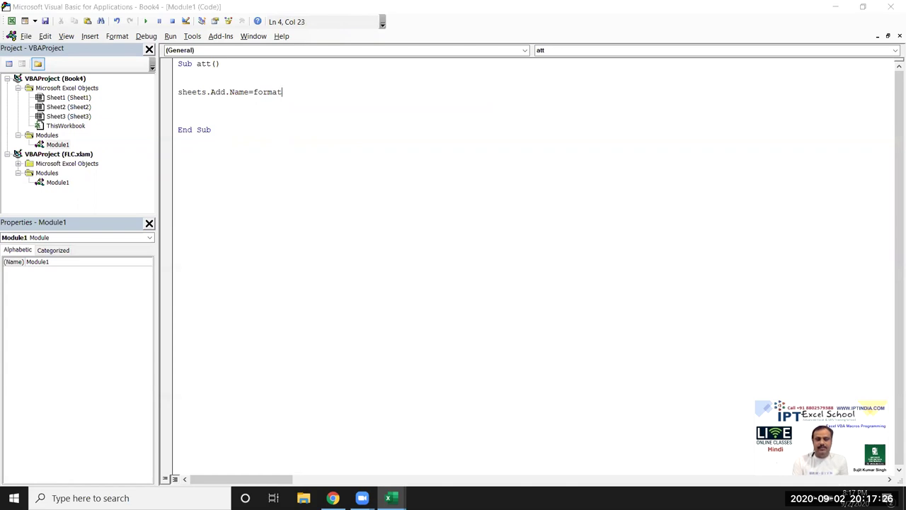
type("(dat")
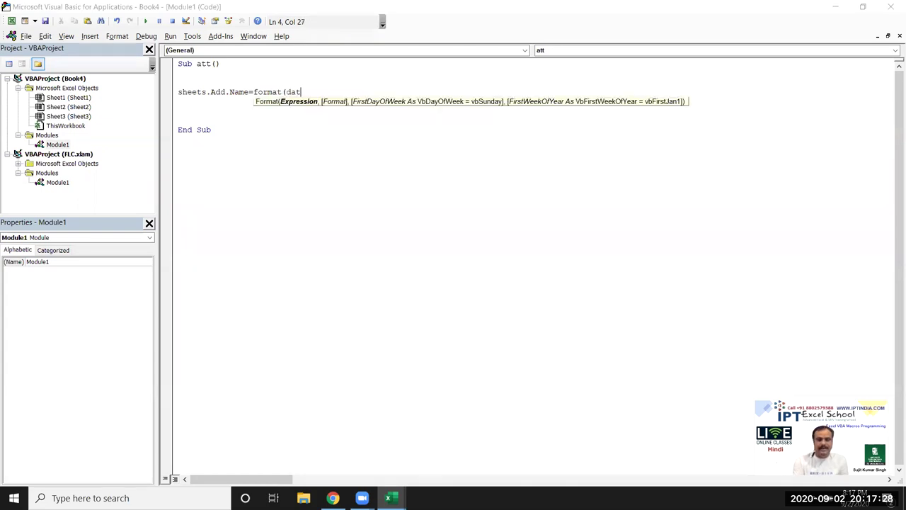
type("e,")
type("MMM-Y")
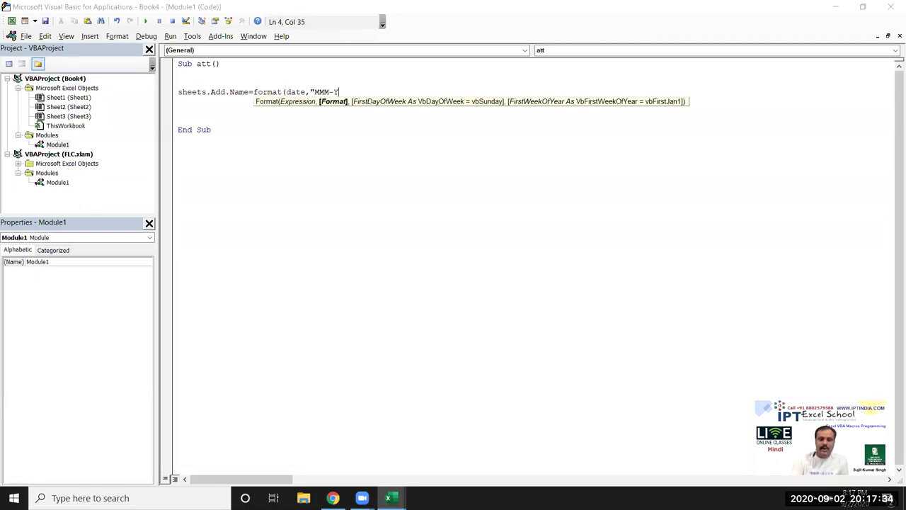
type(")")
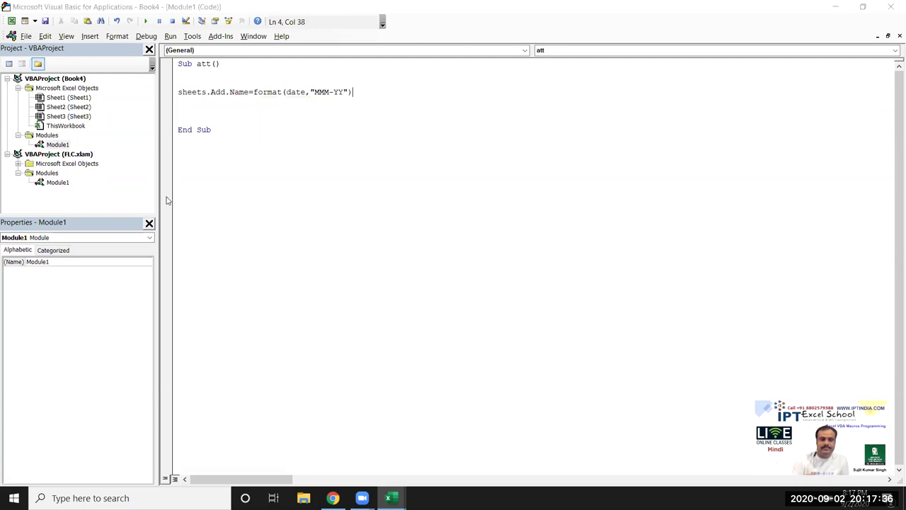
key("Return")
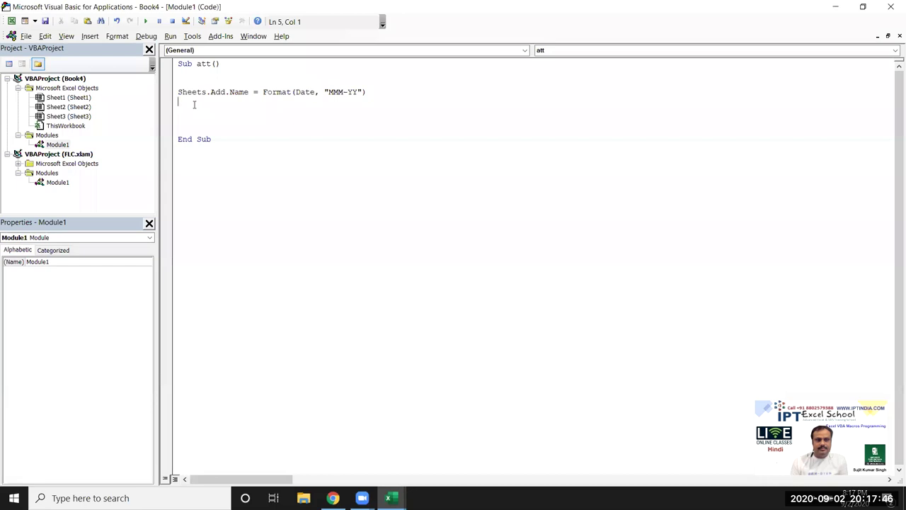
key("alt+F11")
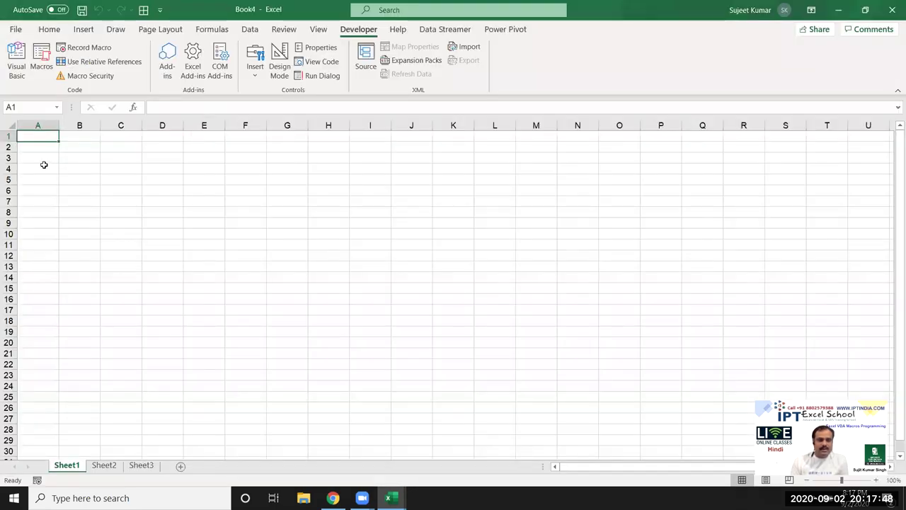
Add the line Range("A2").Value = "Month" to the att macro.
left_click(46, 148)
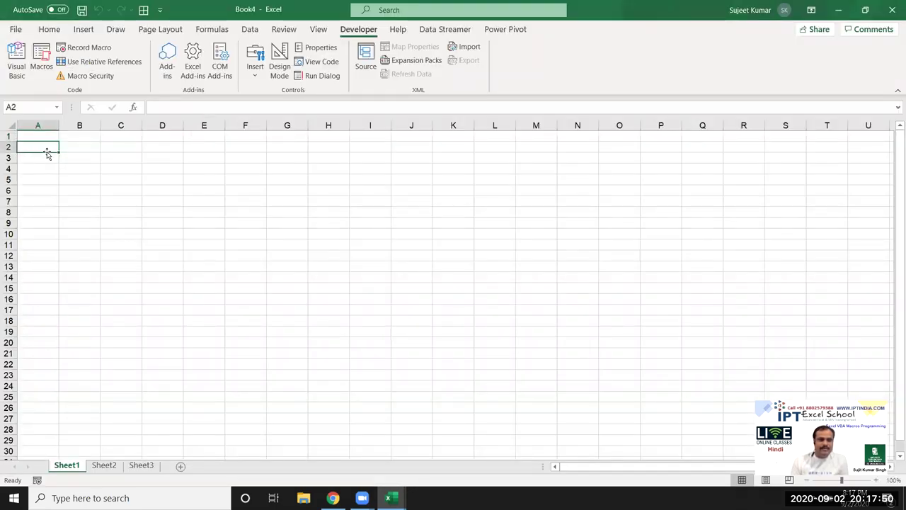
key("alt+F11")
type("rang")
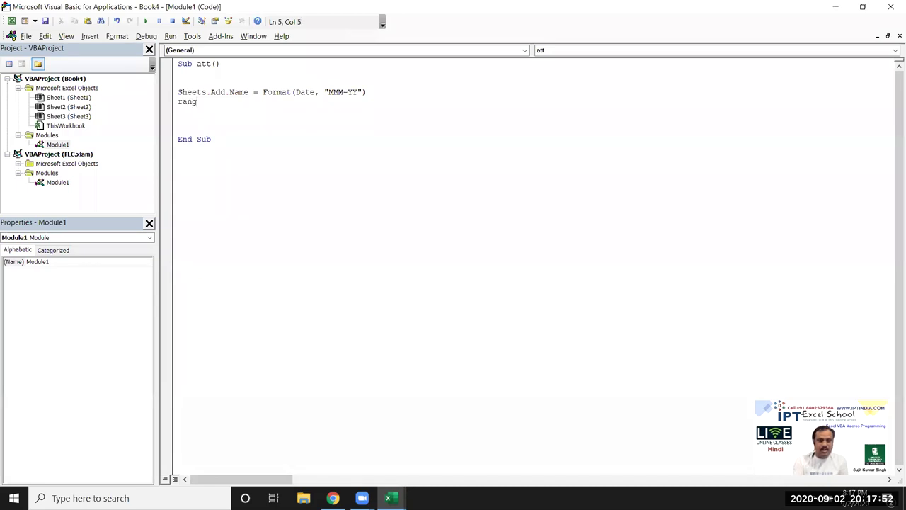
type("e(\"")
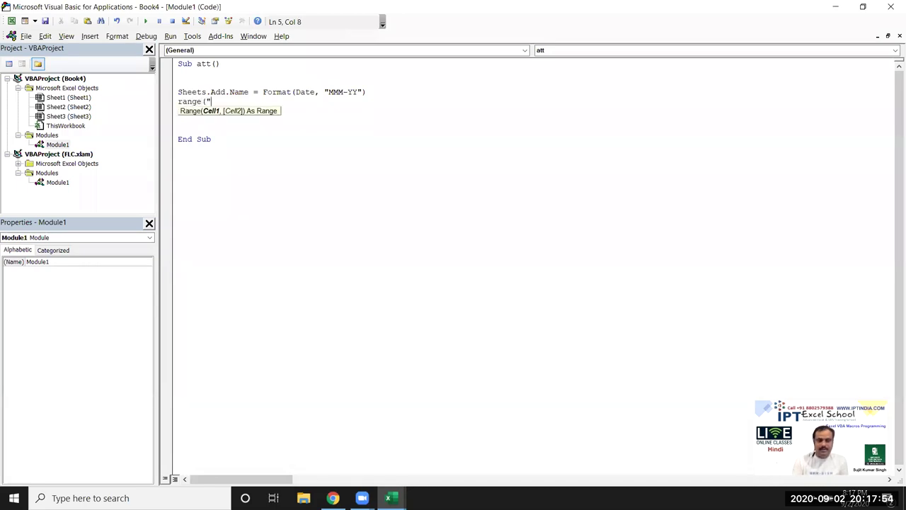
type("A2")
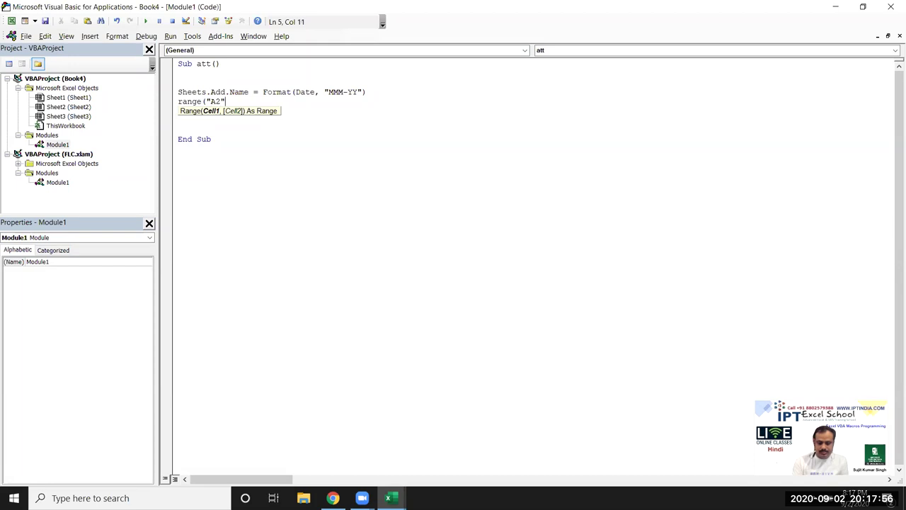
type(").v")
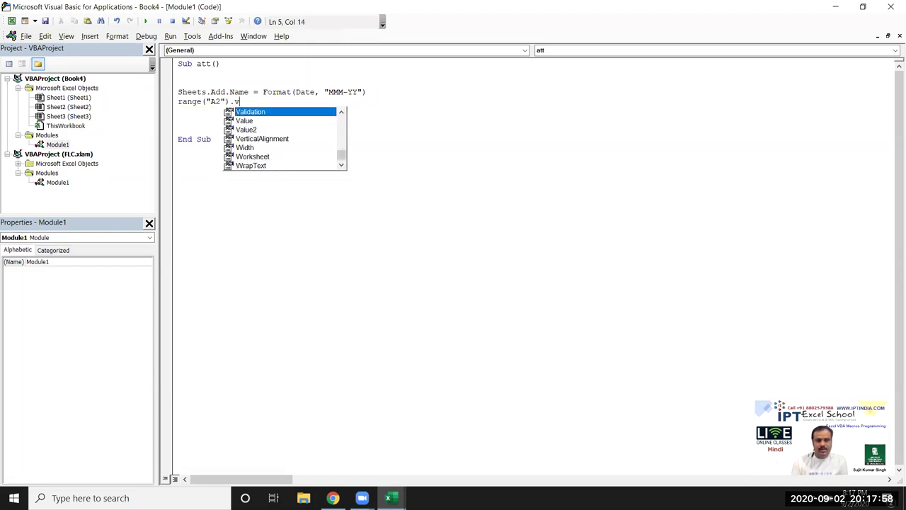
type("alu")
key("Tab")
type("=\"Mont")
key("Return")
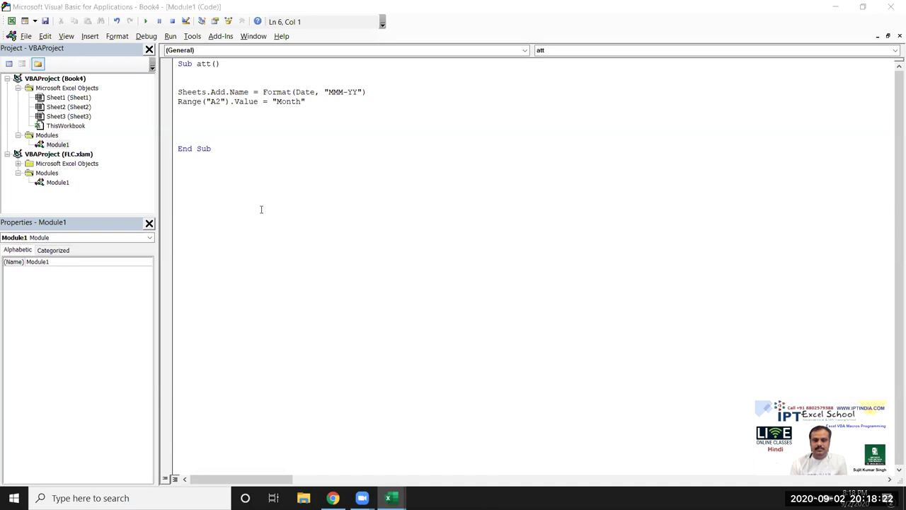
Start a Range("b2").Value = statement below the Month line.
left_click(241, 128)
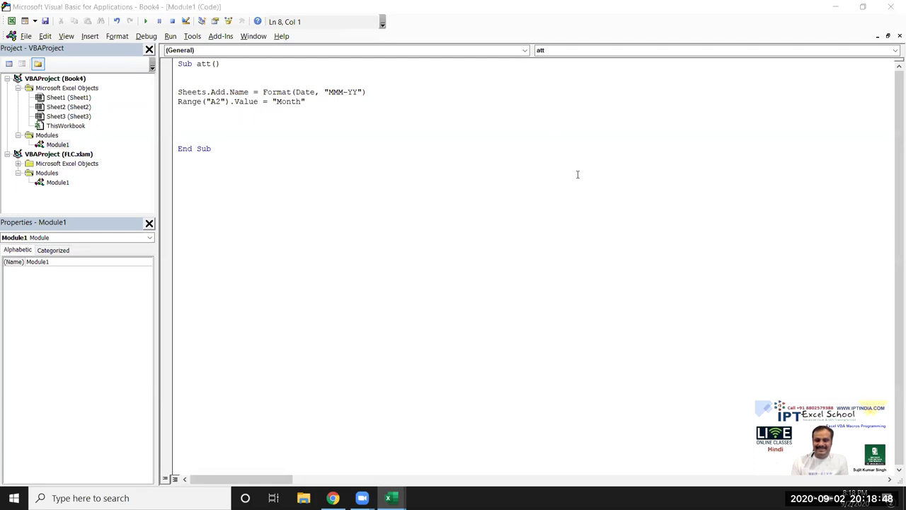
left_click(311, 102)
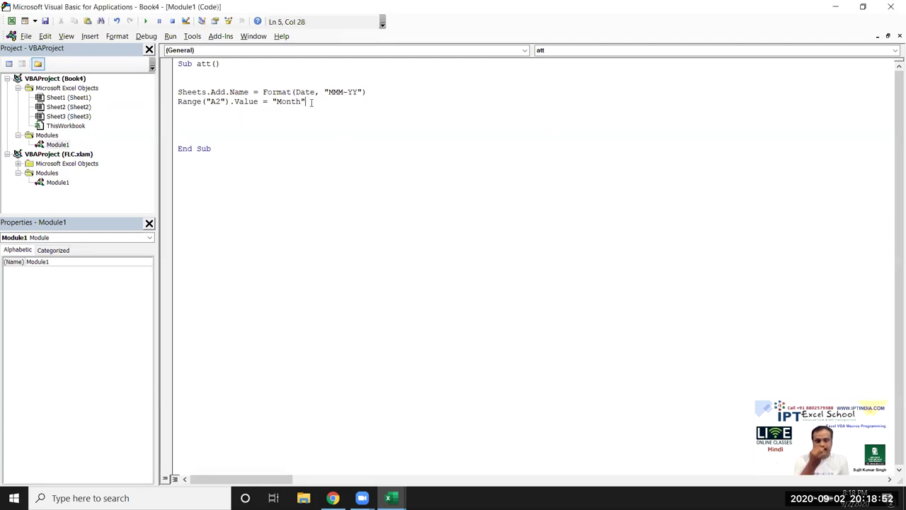
key("Left")
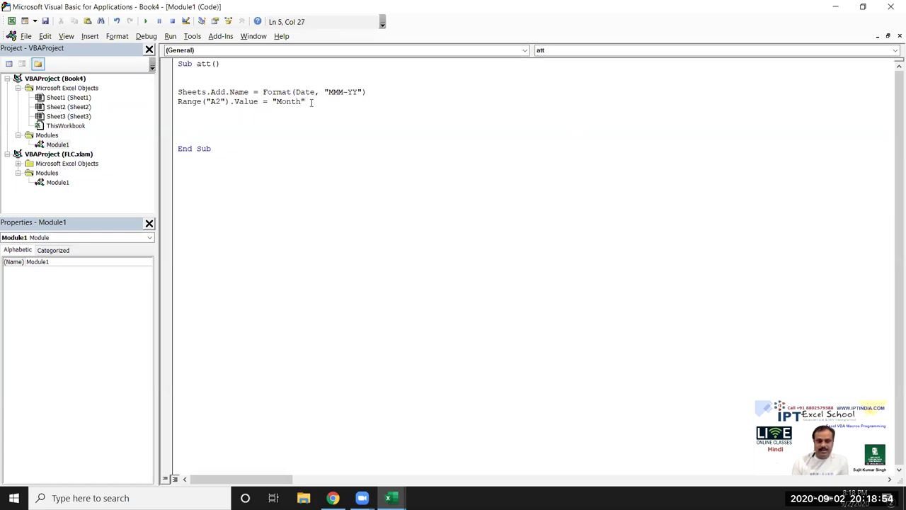
key("Down")
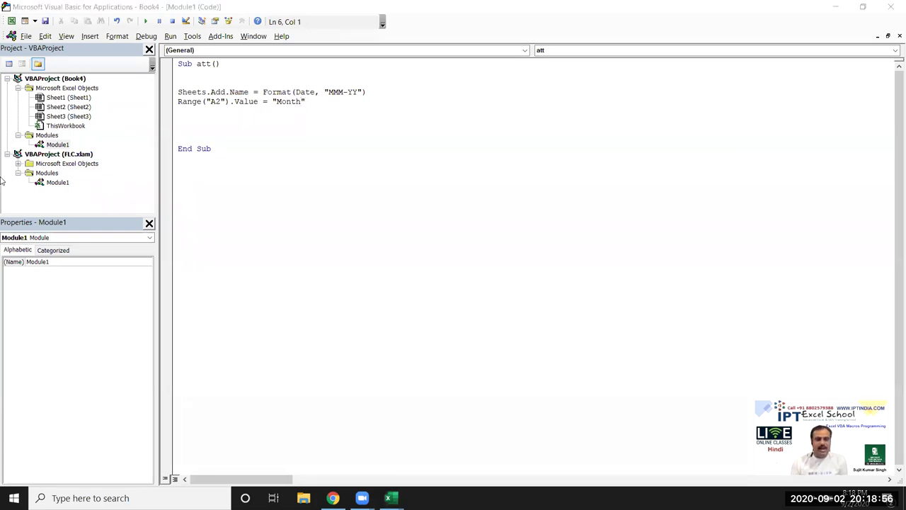
key("alt+Tab")
key("Tab")
left_click(68, 152)
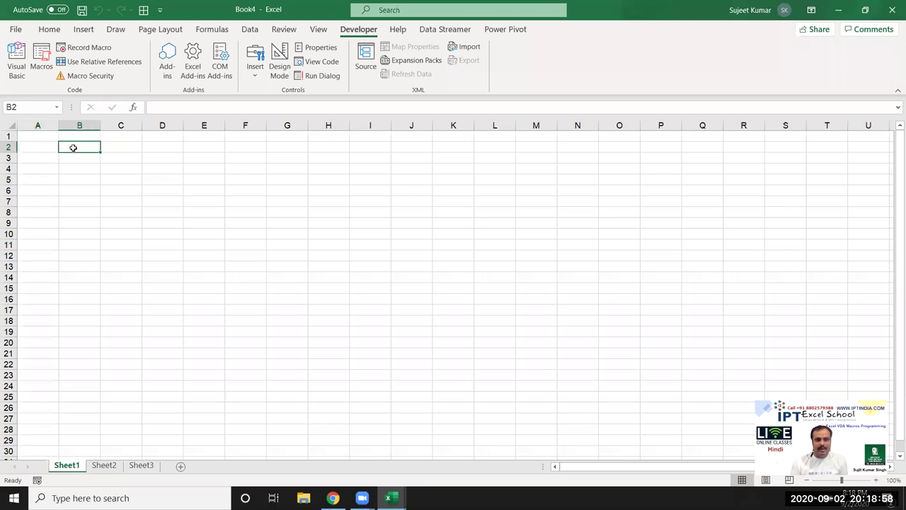
key("alt+Tab")
key("alt+Tab")
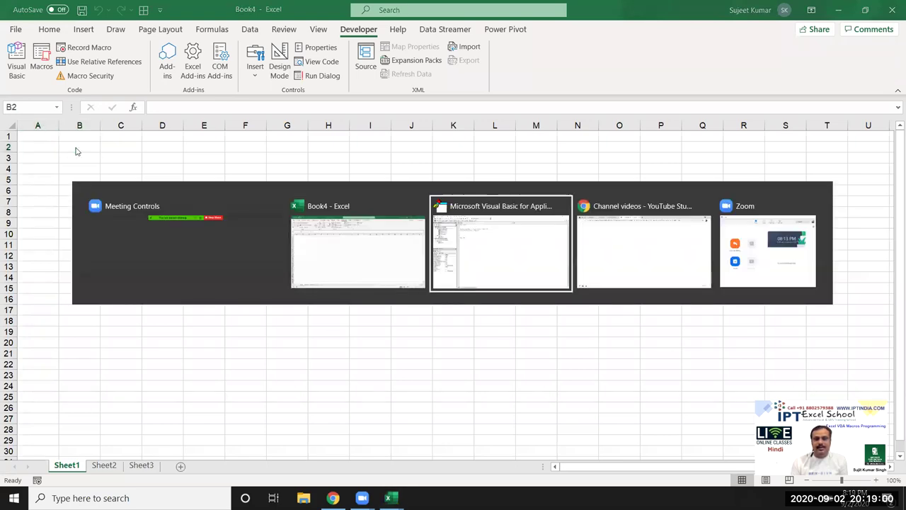
type("range(")
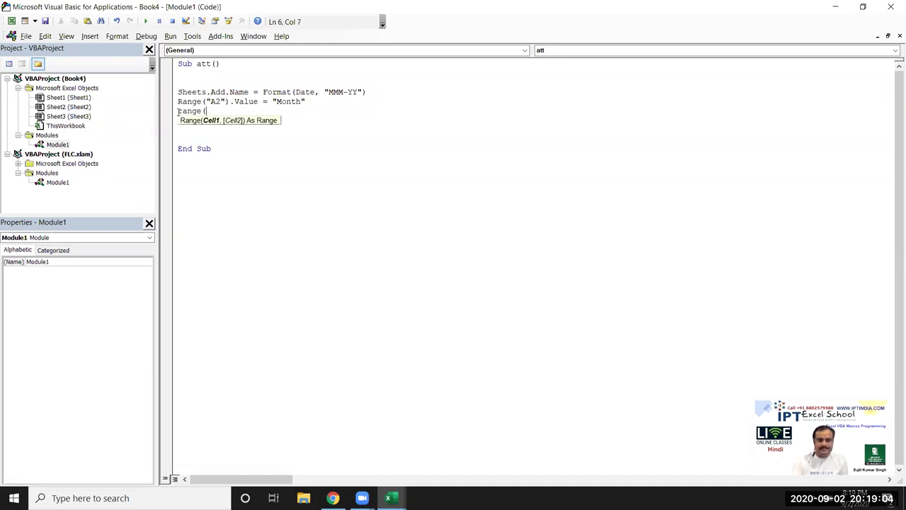
type("\"b2")
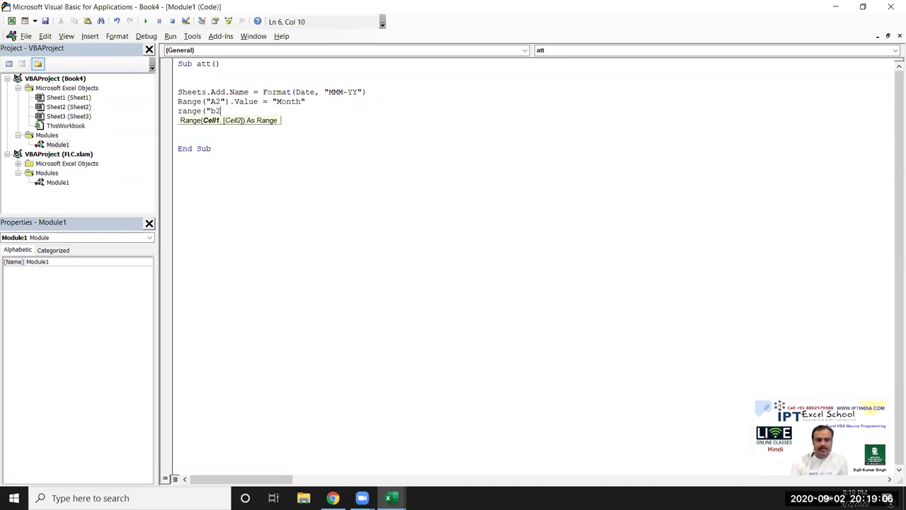
type("\").")
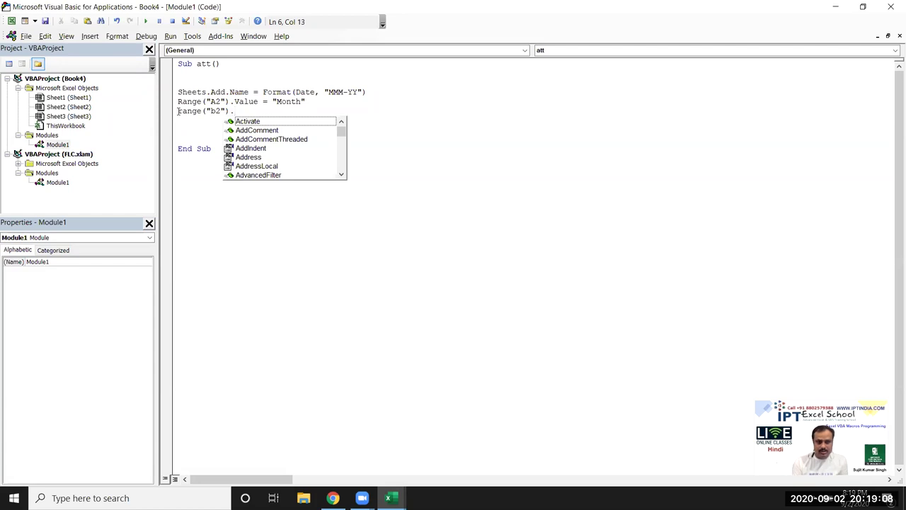
type("va")
key("Tab")
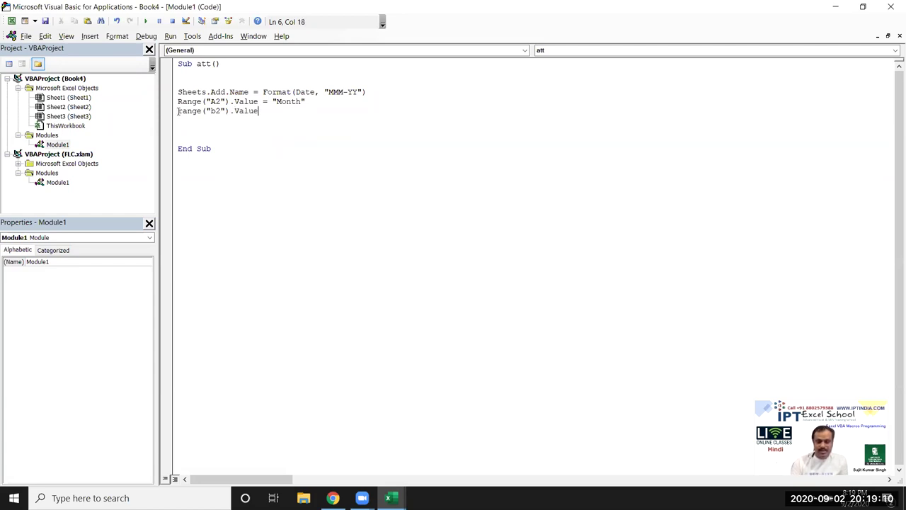
type("=")
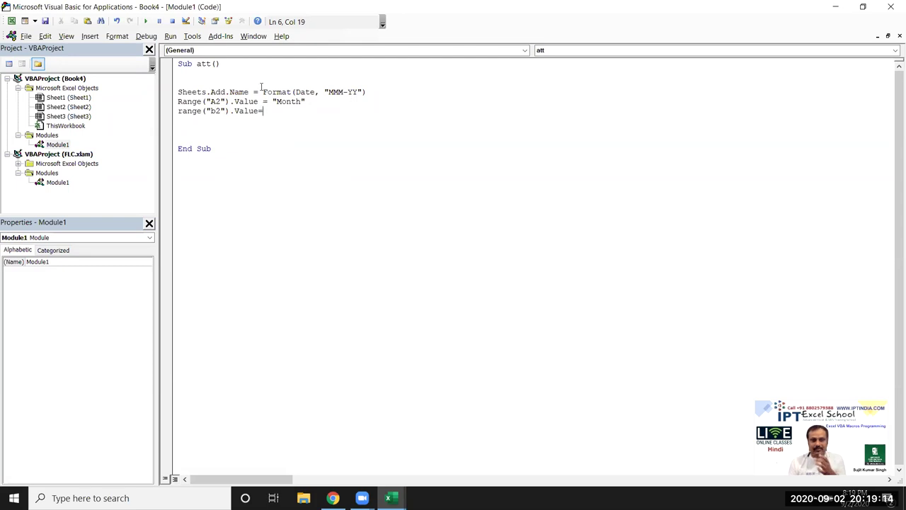
Finish the B2 line by pasting Format(Date, "MMM-YY") copied from line 4.
left_click(265, 94)
key("Return")
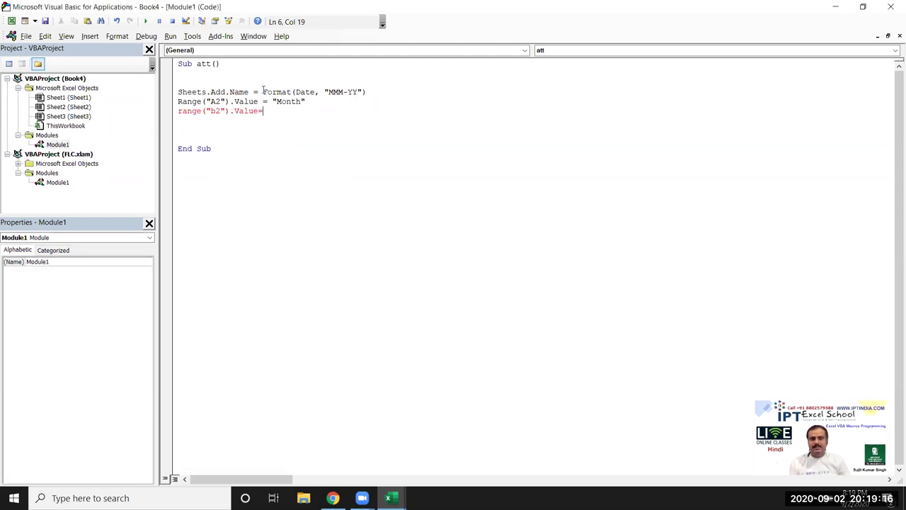
left_click_drag(263, 92, 388, 94)
key("ctrl+c")
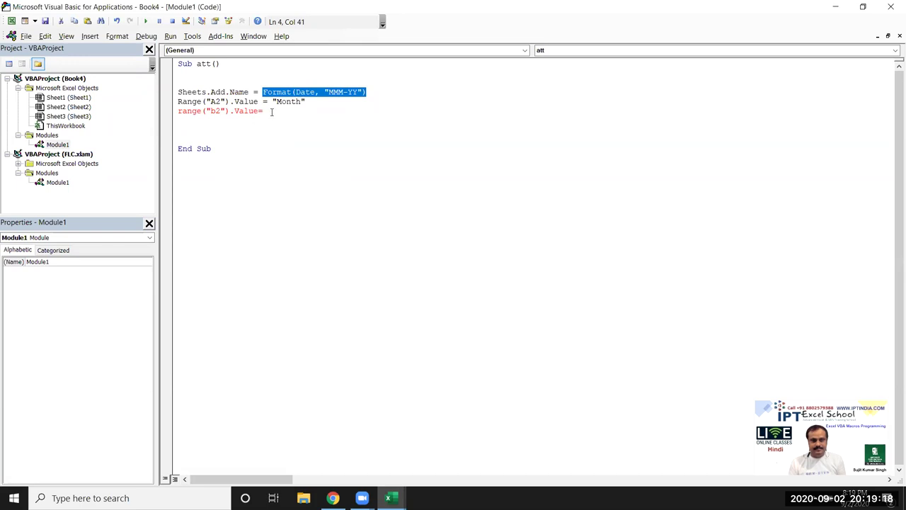
left_click(272, 111)
key("ctrl+v")
left_click(267, 133)
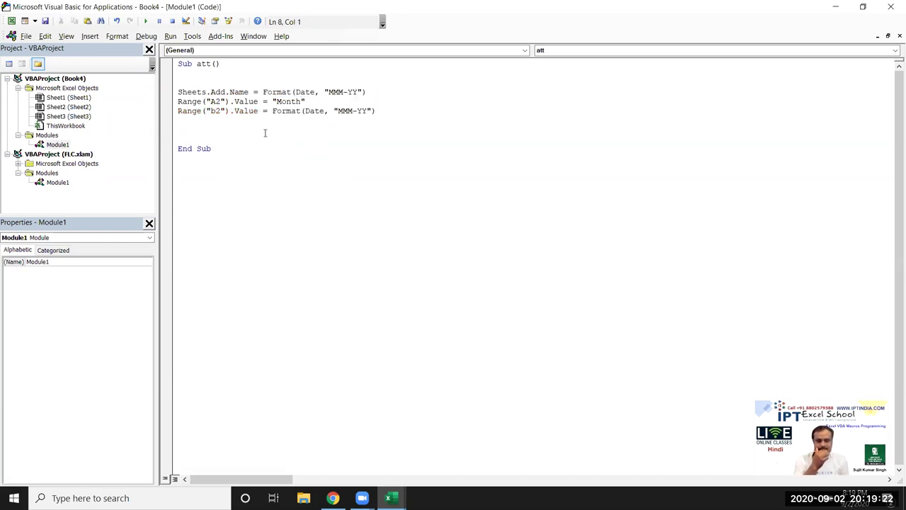
key("alt+Tab")
key("alt+Tab")
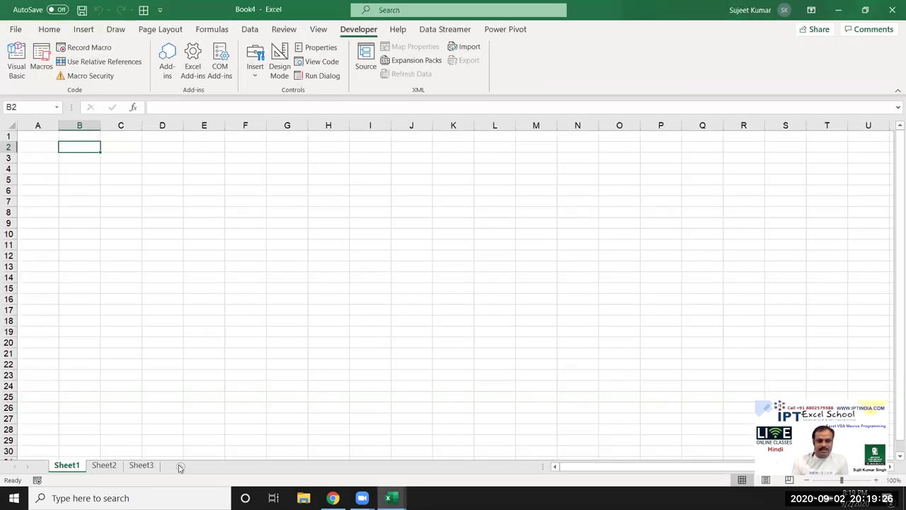
Add a new worksheet and rename it Sep-20.
left_click(179, 465)
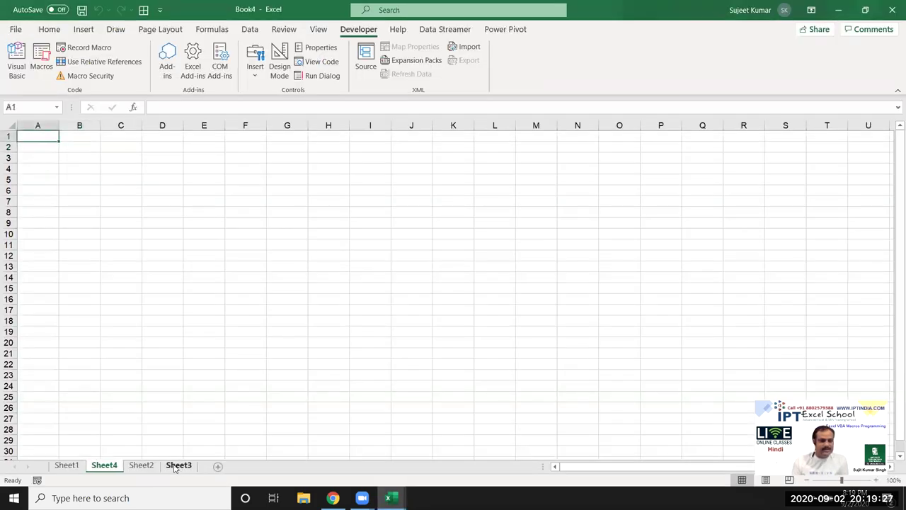
double_click(105, 465)
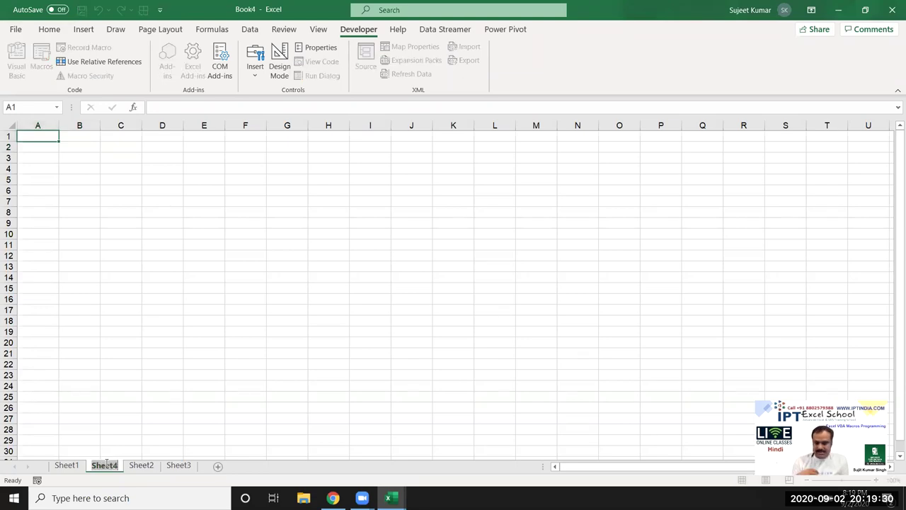
type("Sep")
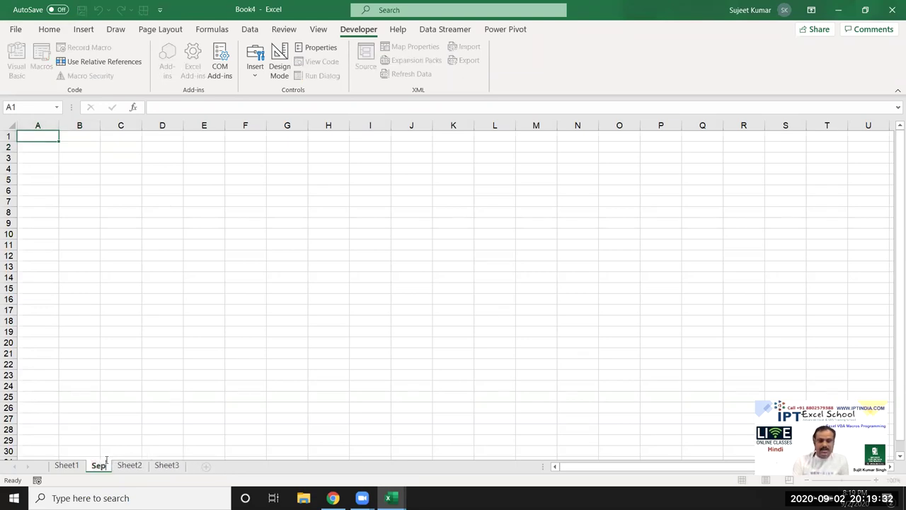
type("-20")
key("Return")
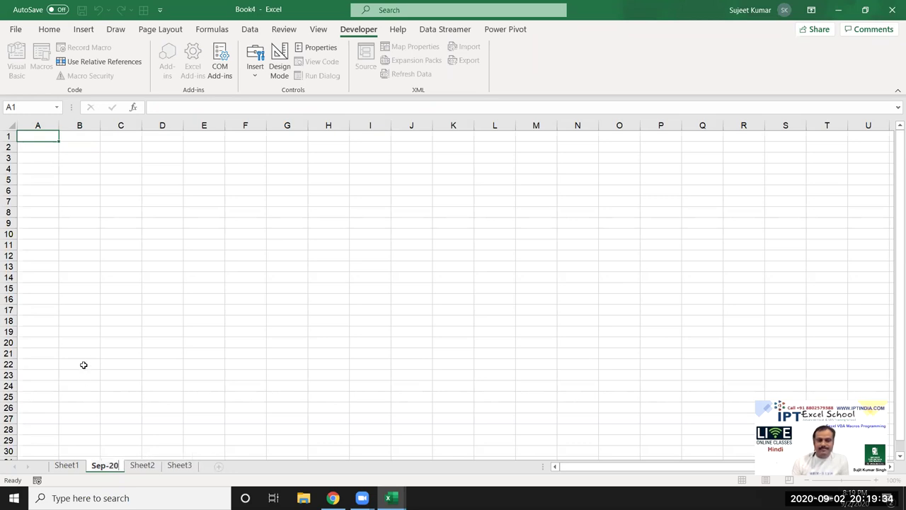
left_click(99, 355)
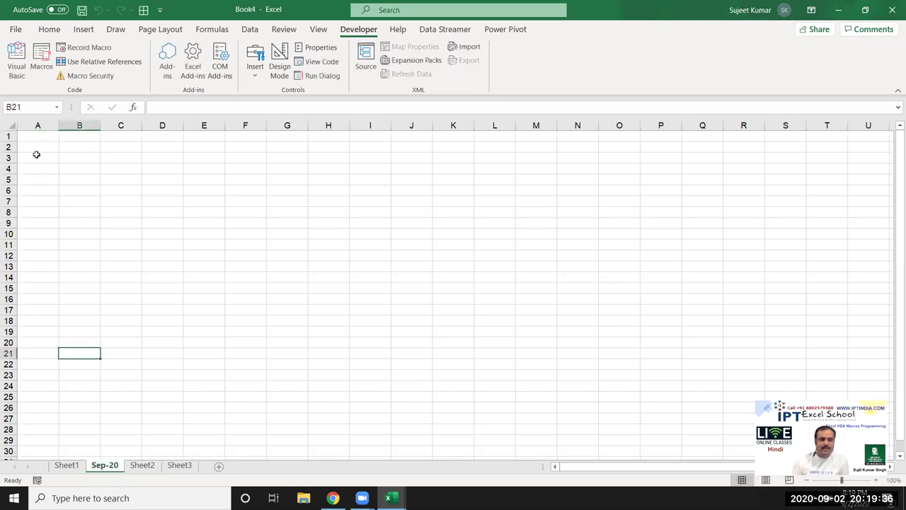
Enter Month in A2 and 'sep-20 as text in B2.
left_click(36, 143)
type("M")
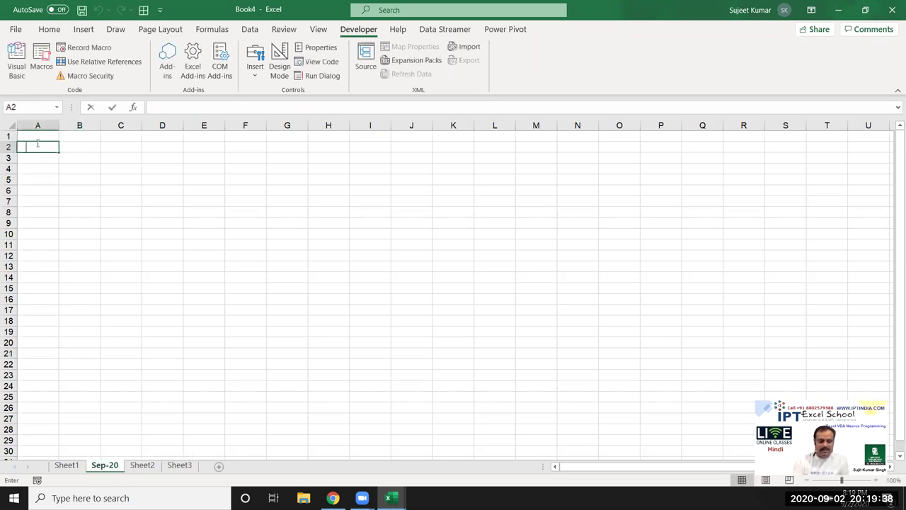
type("onth")
key("Tab")
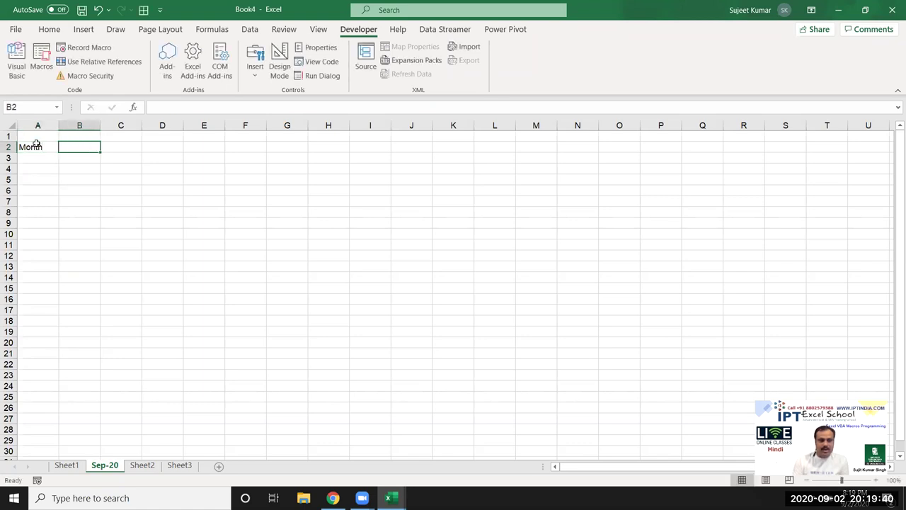
type("S")
key("BackSpace")
type("Sep-20")
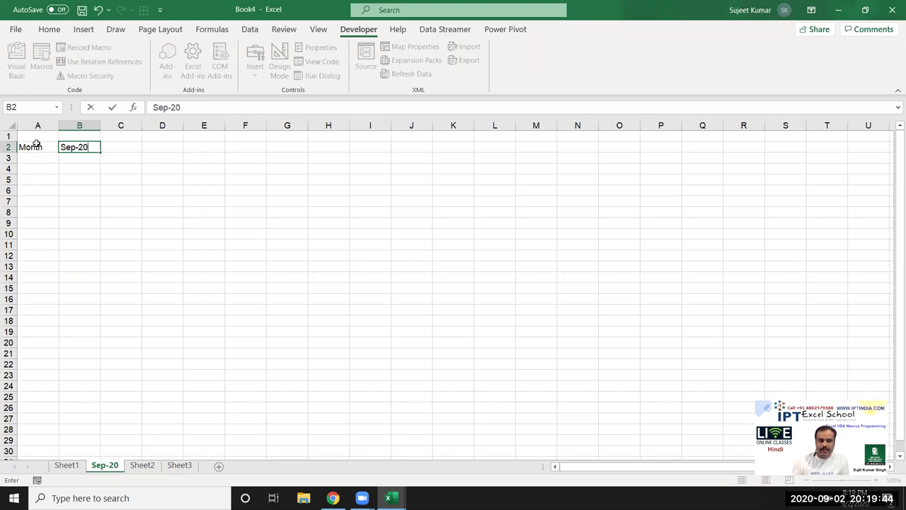
left_click(37, 144)
key("Right")
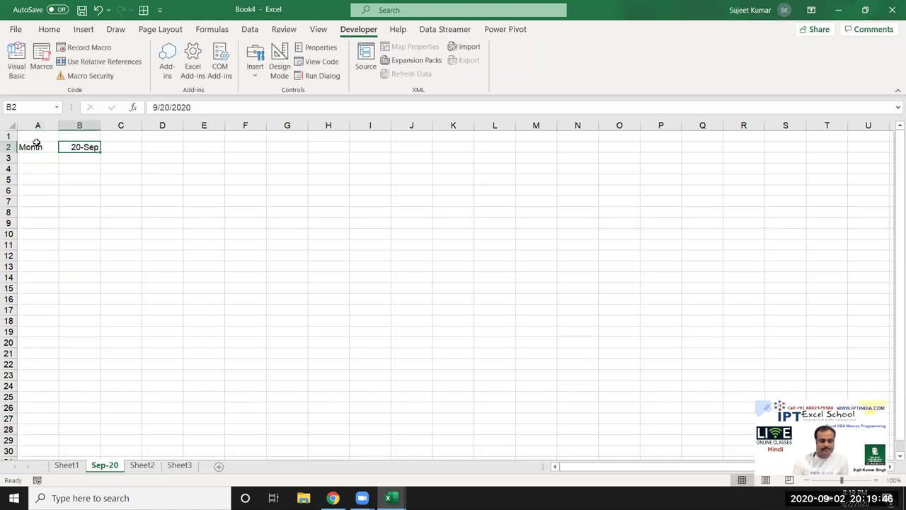
type("'sep")
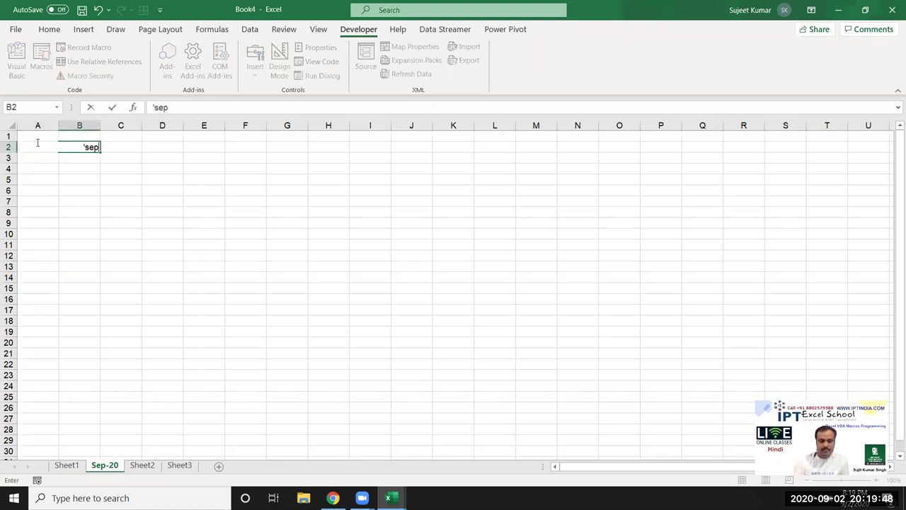
type("-20")
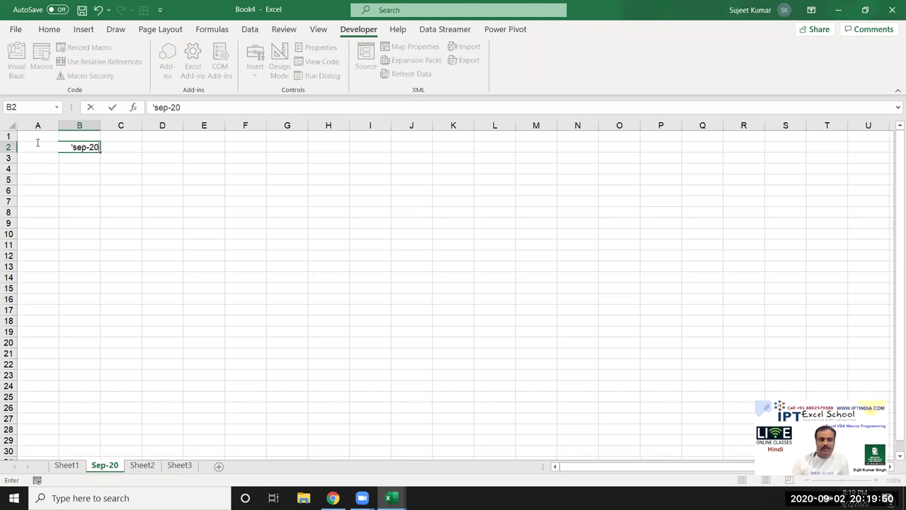
key("Return")
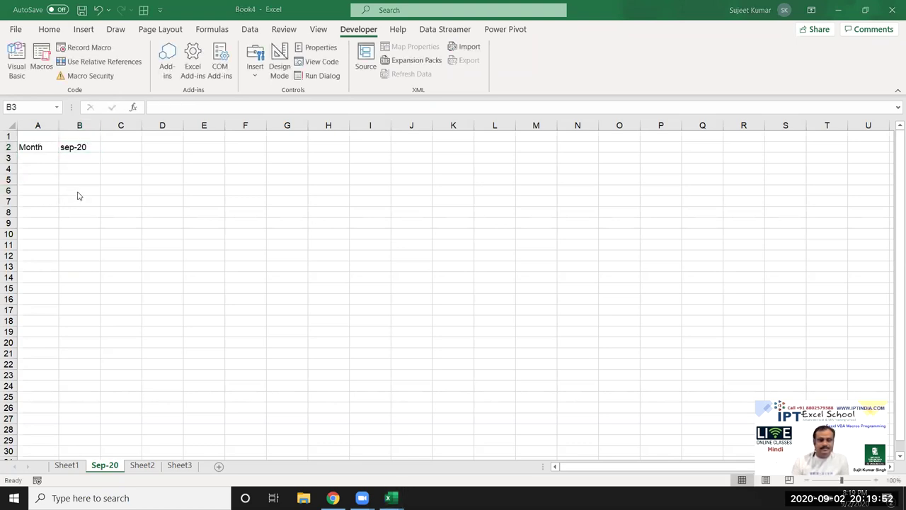
key("alt+Tab")
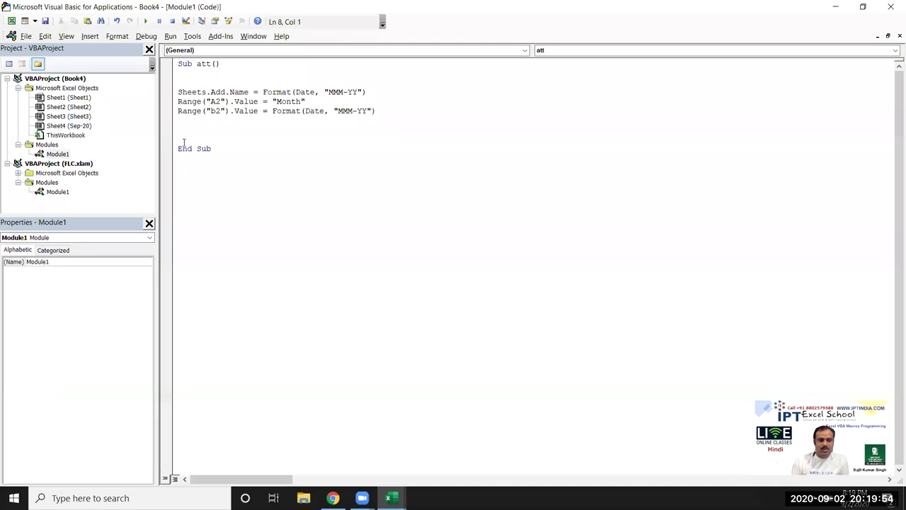
Enter the headers E.Code in A5 and Name in B5.
key("alt+Tab")
key("alt+Tab")
left_click(27, 204)
left_click(39, 182)
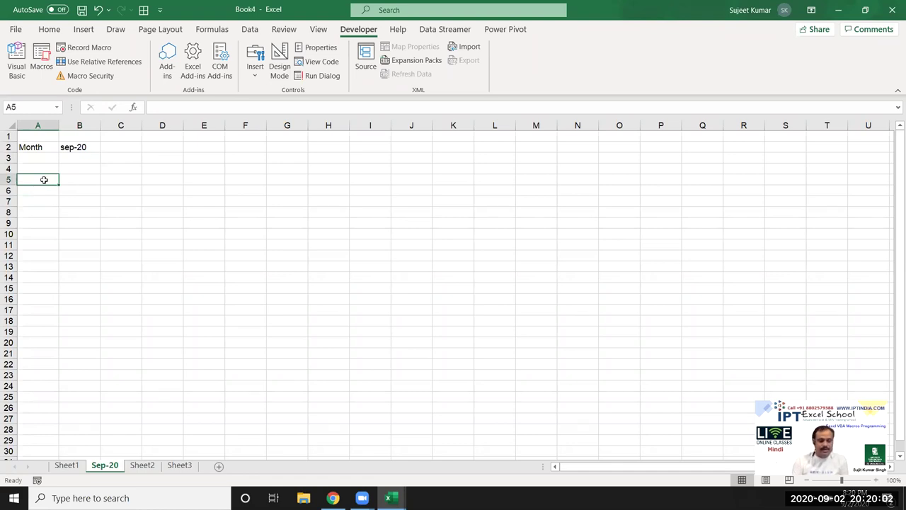
type("E.Code")
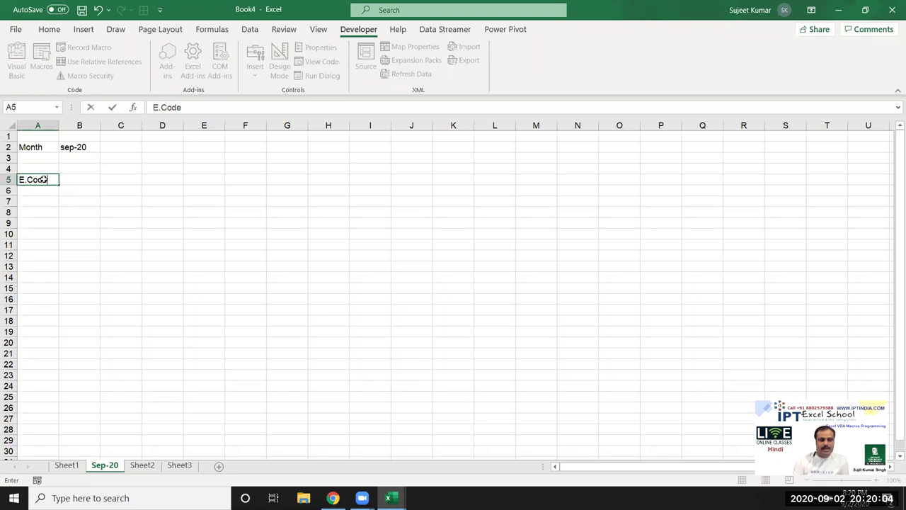
key("Tab")
type("Name")
key("Tab")
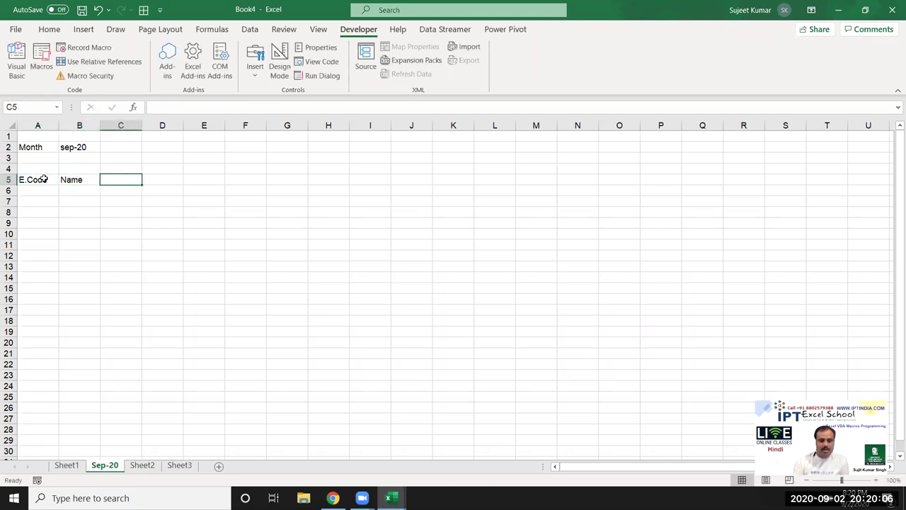
Enter the headers Dep in C5 and DOJ in D5.
type("Ra")
key("BackSpace")
key("BackSpace")
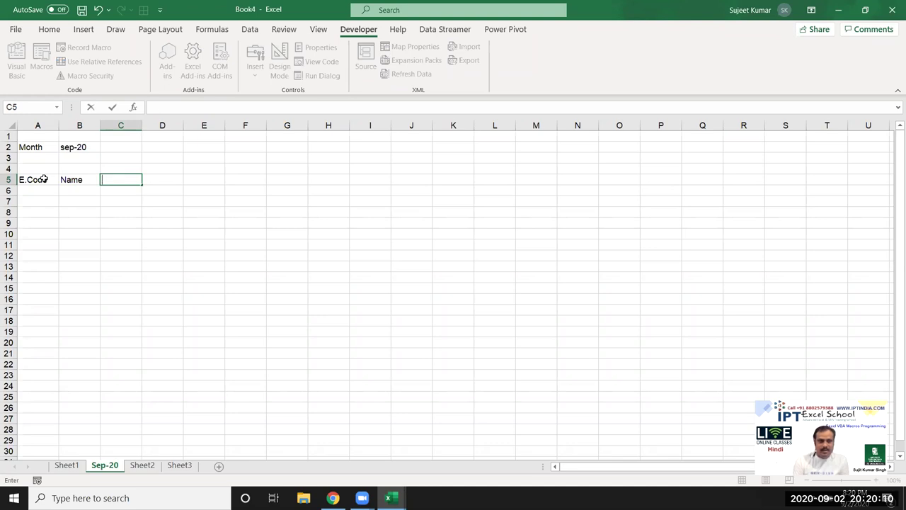
type("Dep")
key("Tab")
type("DOJ")
key("Return")
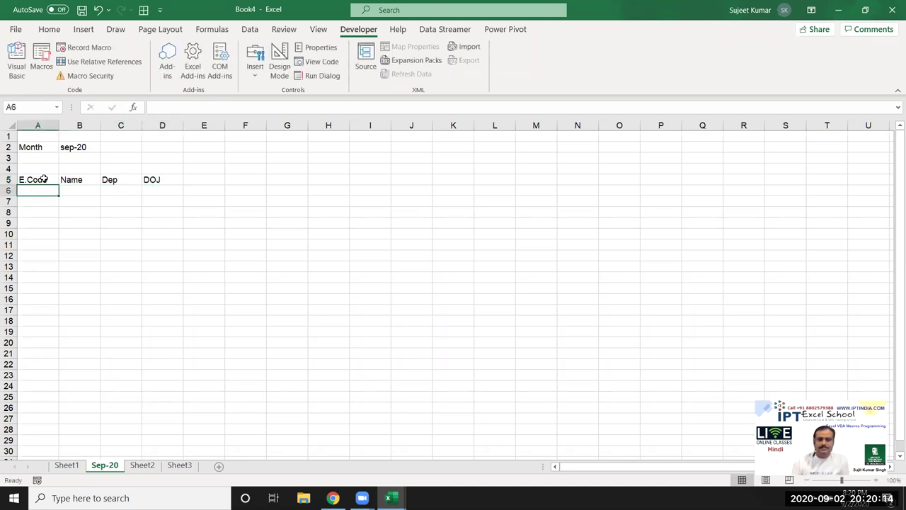
key("alt+Tab")
key("alt+Tab")
Add the line Range("A5").Value = "E.Code" to the att macro.
key("Up")
type("range(")
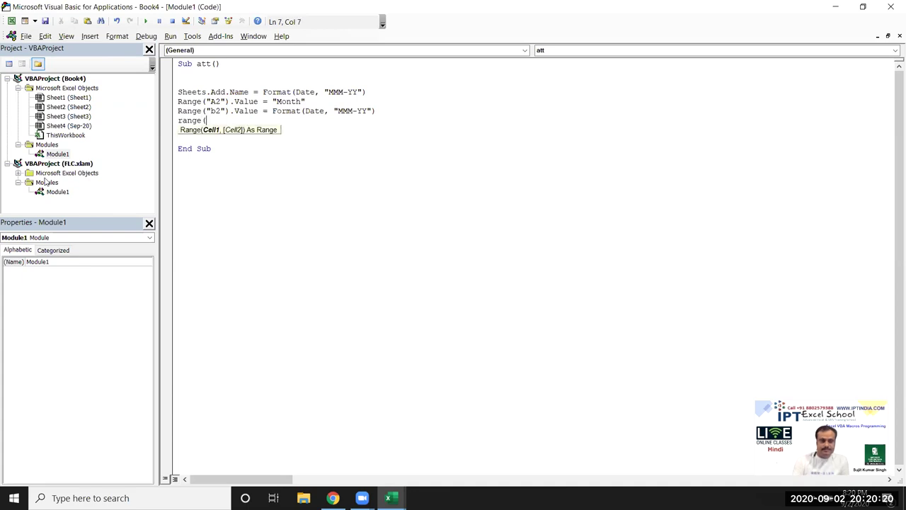
type("\"A5\").valu")
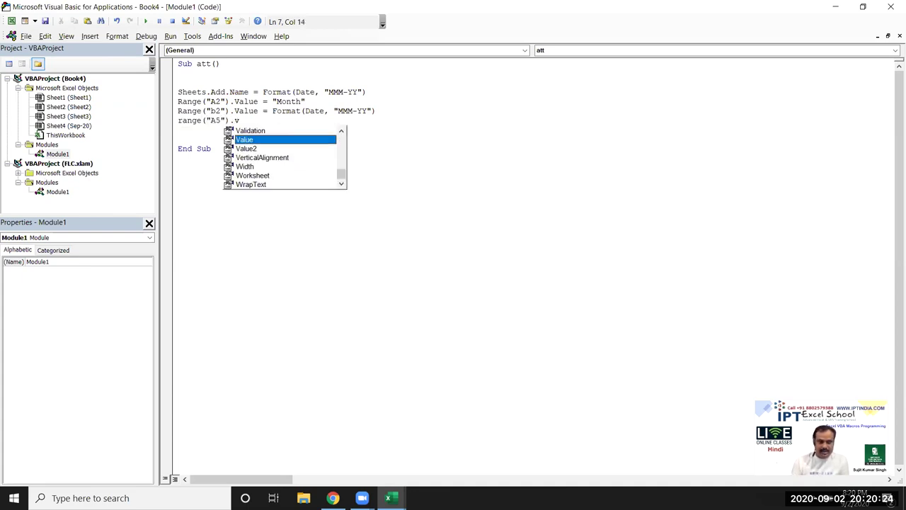
key("Tab")
type("=\"E.Code")
key("Return")
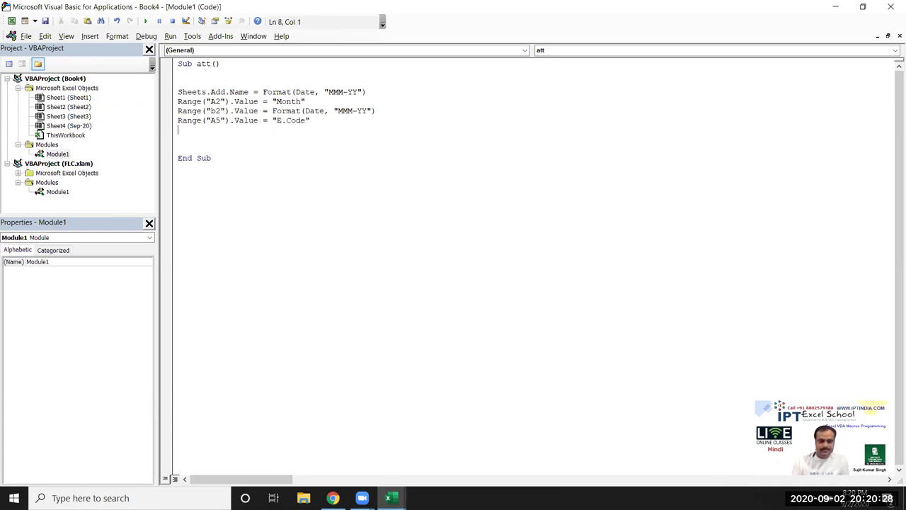
Duplicate the E.Code line three times, changing the addresses to B5, C5 and D5.
key("shift+Up")
key("ctrl+c")
key("Down")
key("ctrl+v")
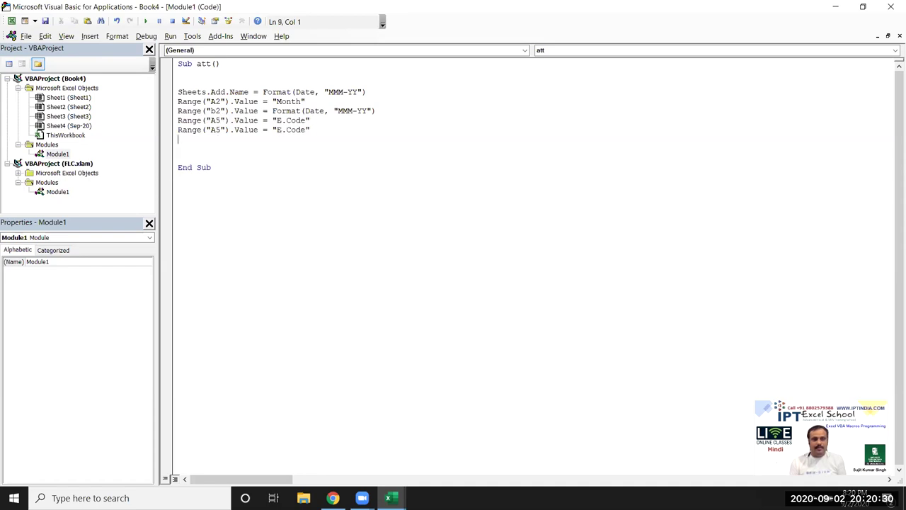
key("ctrl+v")
key("ctrl+v")
left_click(215, 130)
key("BackSpace")
type("B")
key("Down")
key("BackSpace")
type("C")
key("Down")
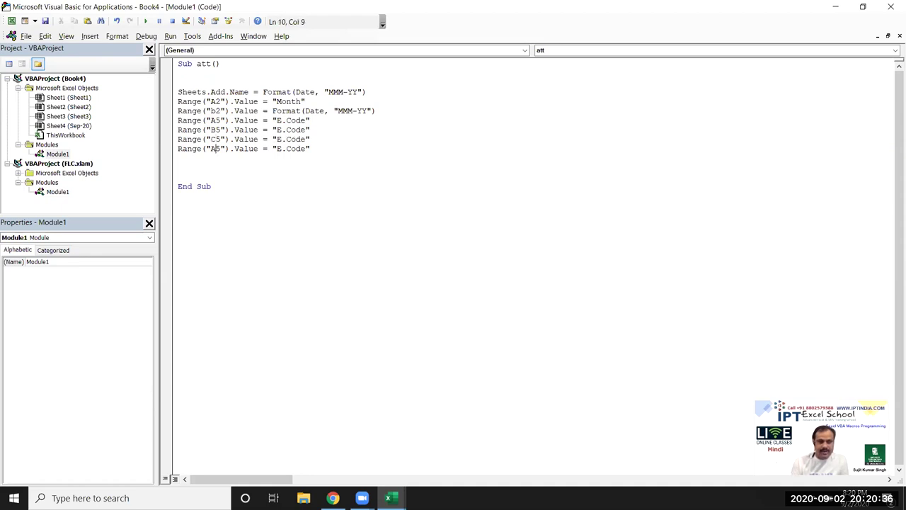
key("BackSpace")
type("D")
Change the copied labels to Name, Dep and DOJ.
double_click(296, 129)
key("BackSpace")
key("BackSpace")
key("BackSpace")
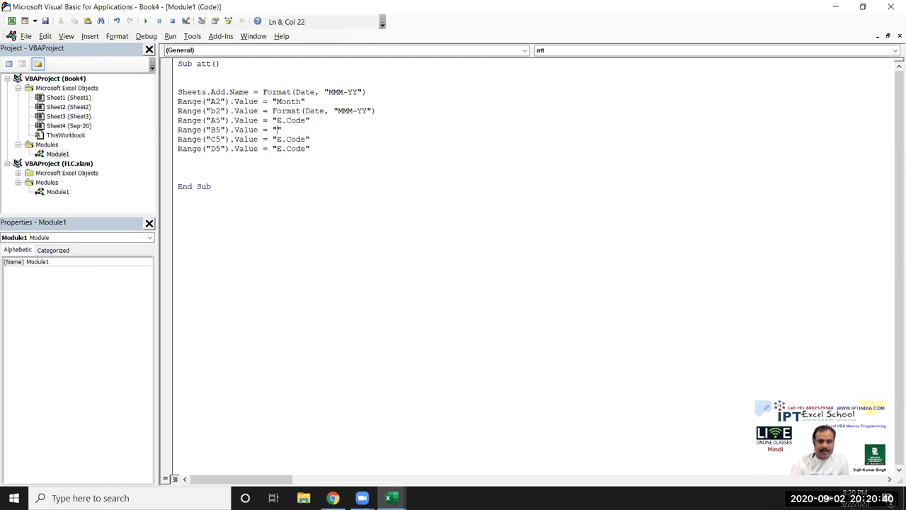
type("Name")
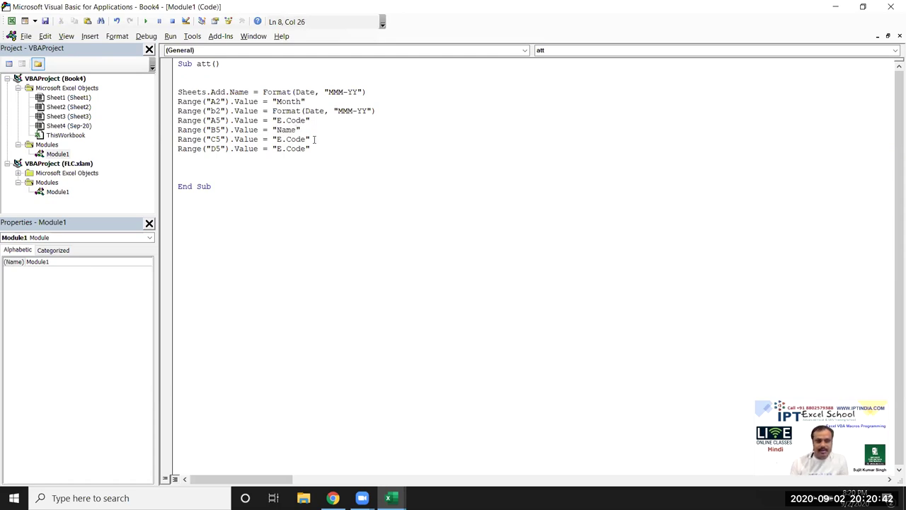
double_click(298, 139)
key("BackSpace")
key("BackSpace")
key("BackSpace")
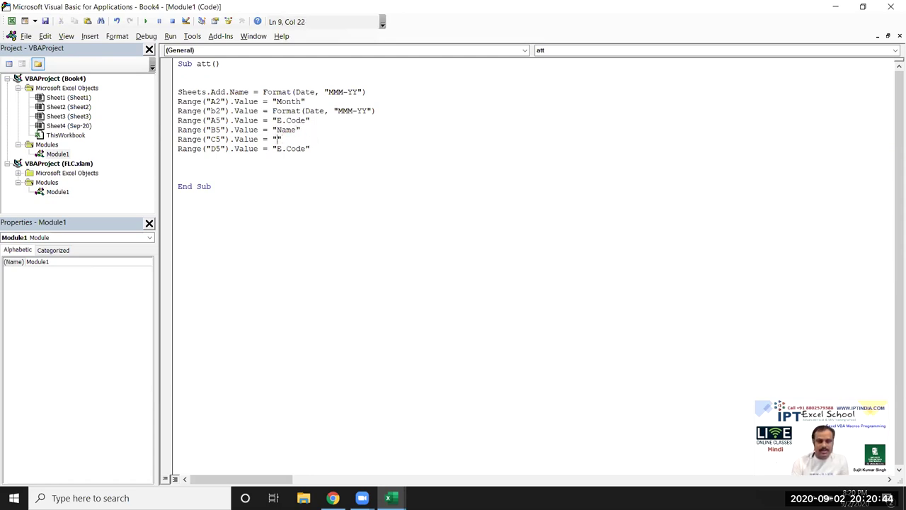
type("Dep")
left_click(304, 150)
key("BackSpace")
key("BackSpace")
key("BackSpace")
key("BackSpace")
key("BackSpace")
key("BackSpace")
type("DOJ")
key("Down")
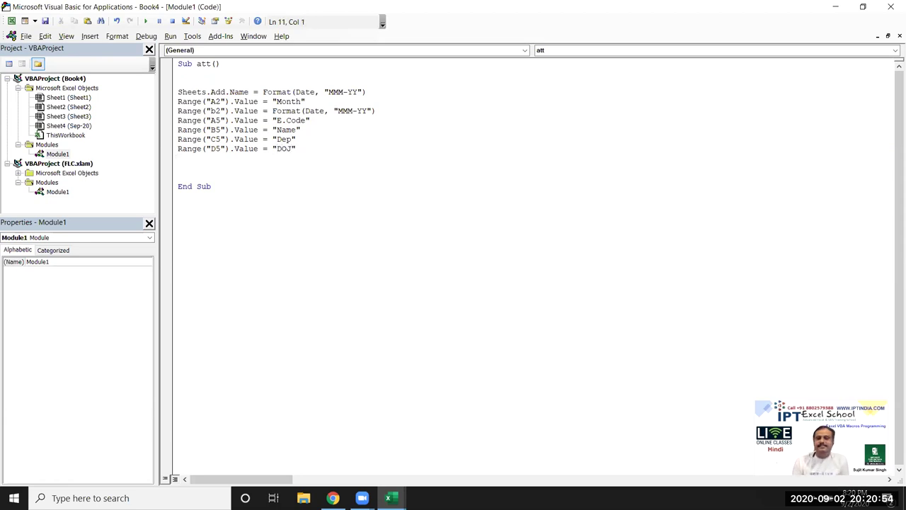
Check the A5:D5 header cells back on the Sep-20 sheet.
key("F5")
key("alt+F11")
key("Up")
key("Right")
key("Right")
key("Right")
key("Right")
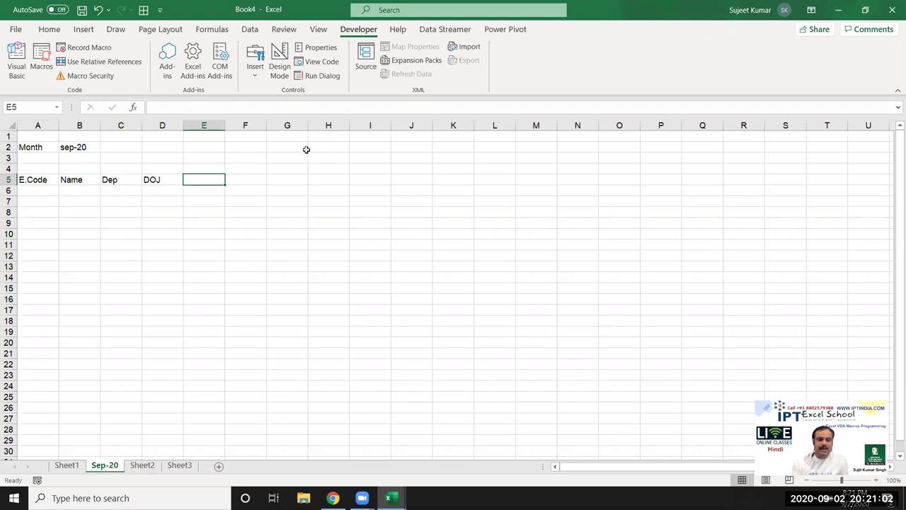
Enter =TODAY() in E5 as a trial date.
key("alt+F11")
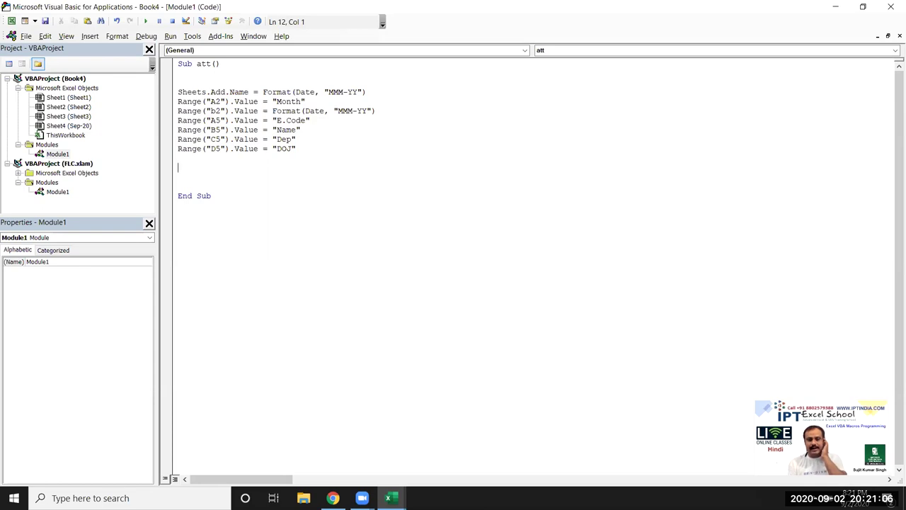
key("alt+F11")
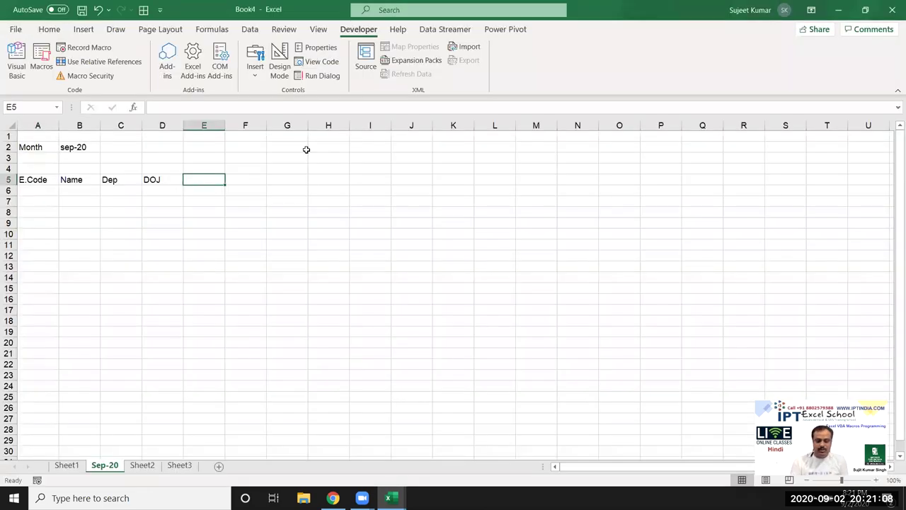
type("=tod")
key("Tab")
type(")")
key("Return")
Put =EOMONTH(E5,-1)+1 in E6 formatted as a date, showing 1-Sep-20.
key("Up")
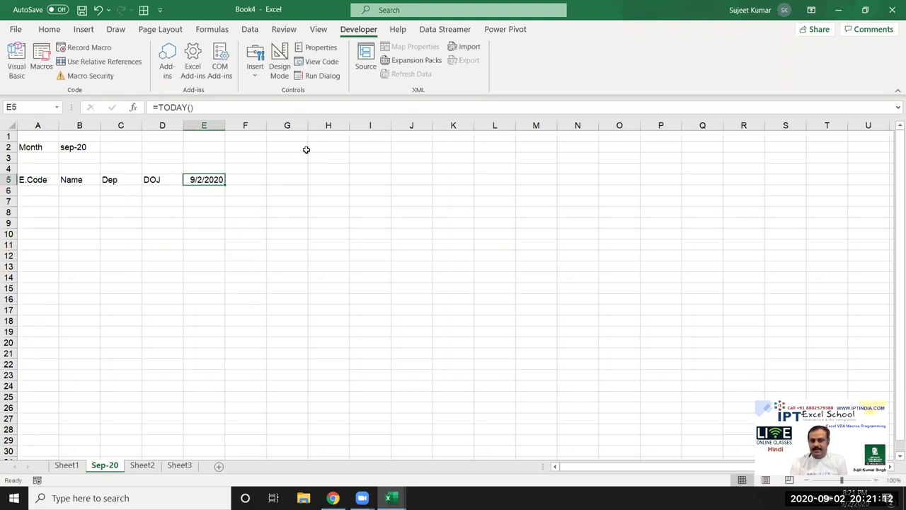
key("Down")
type("=eo,")
key("BackSpace")
key("Tab")
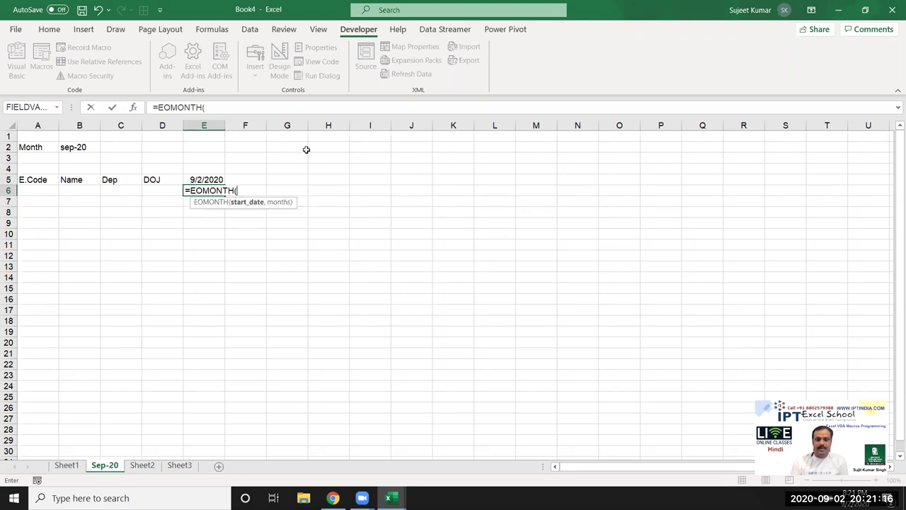
key("Up")
type(",-1")
key("ctrl+Return")
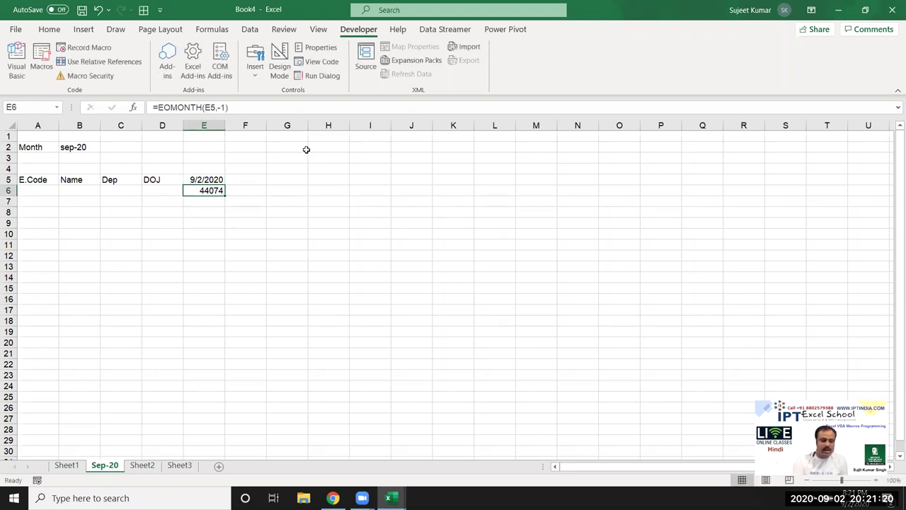
key("ctrl+shift+3")
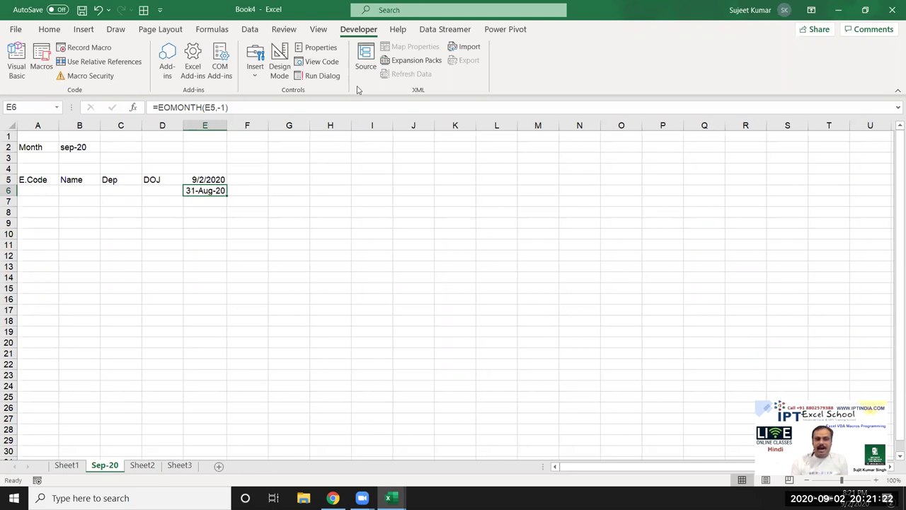
left_click(344, 107)
type("+1")
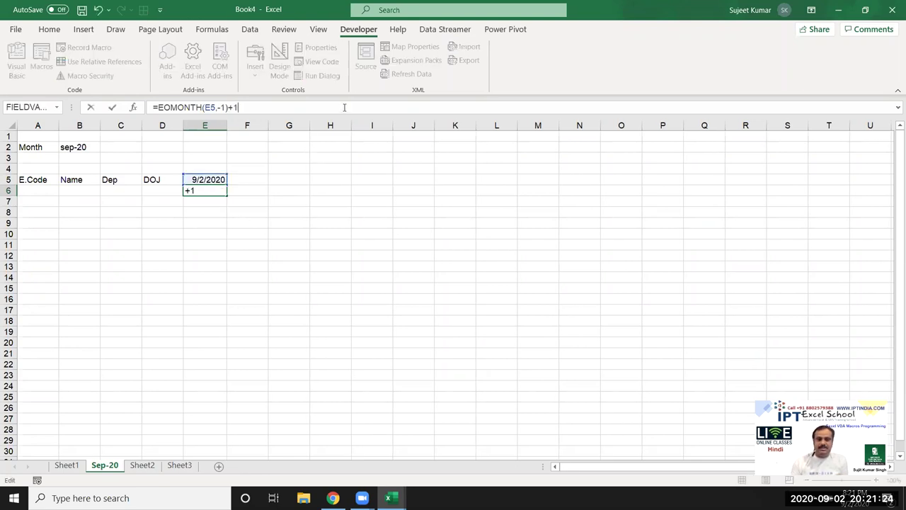
key("Return")
Clear the trial formulas from E5:E6.
key("Up")
key("Up")
key("shift+Down")
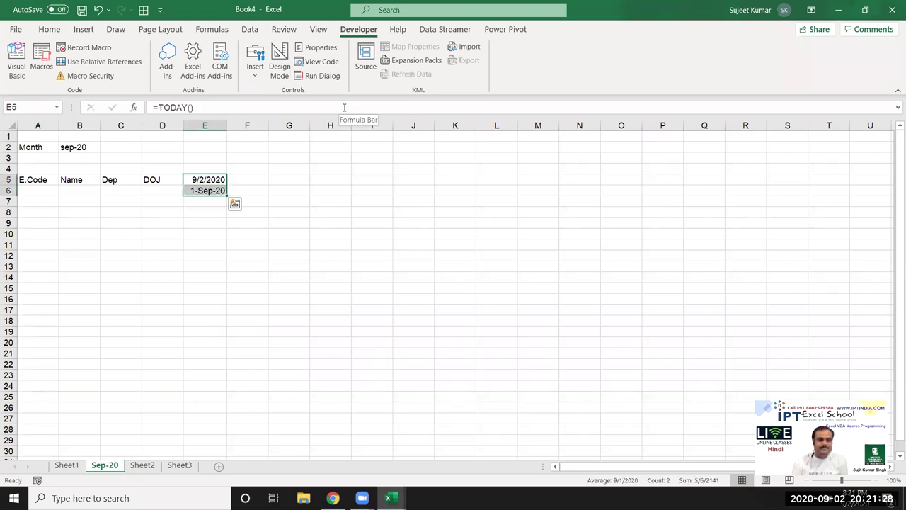
key("Delete")
key("alt+F11")
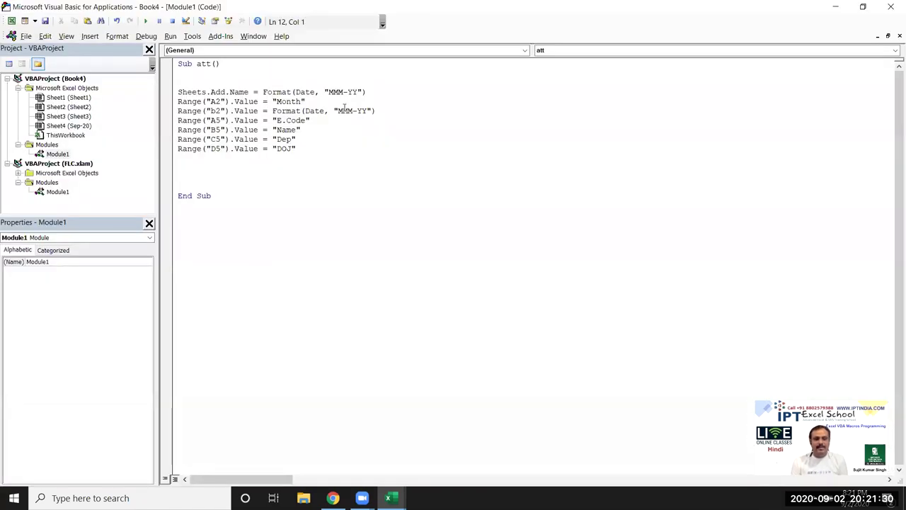
Add a macro line setting Range("E5").Value to WorksheetFunction.EoMonth of Date, plus 1.
type("range")
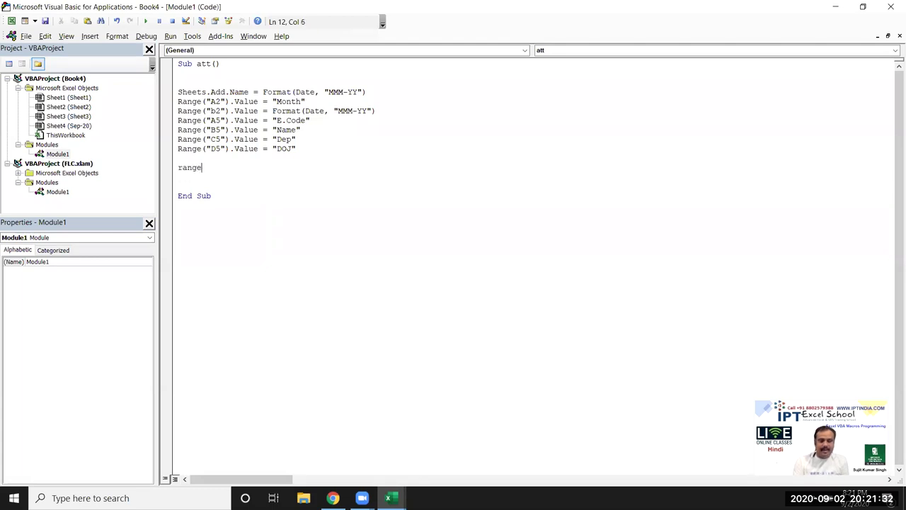
type("(\"E5")
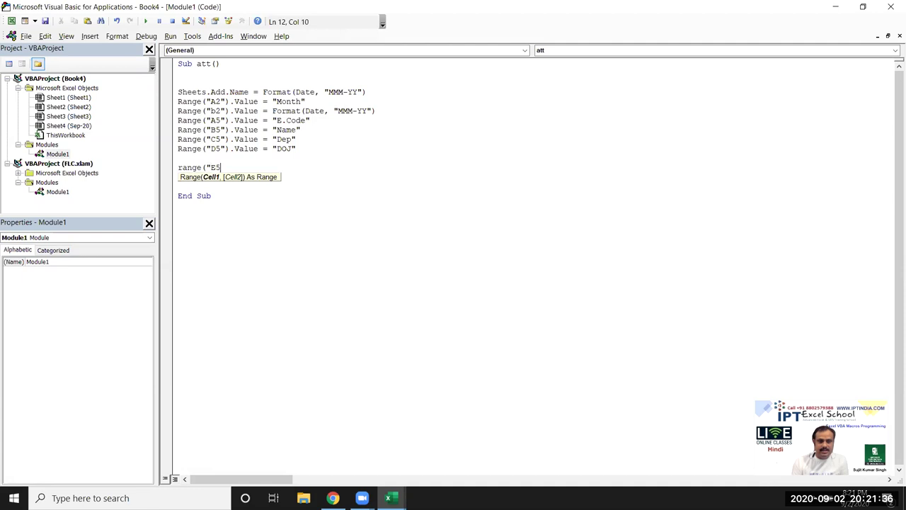
type("\").v")
key("Down")
key("Tab")
type("=")
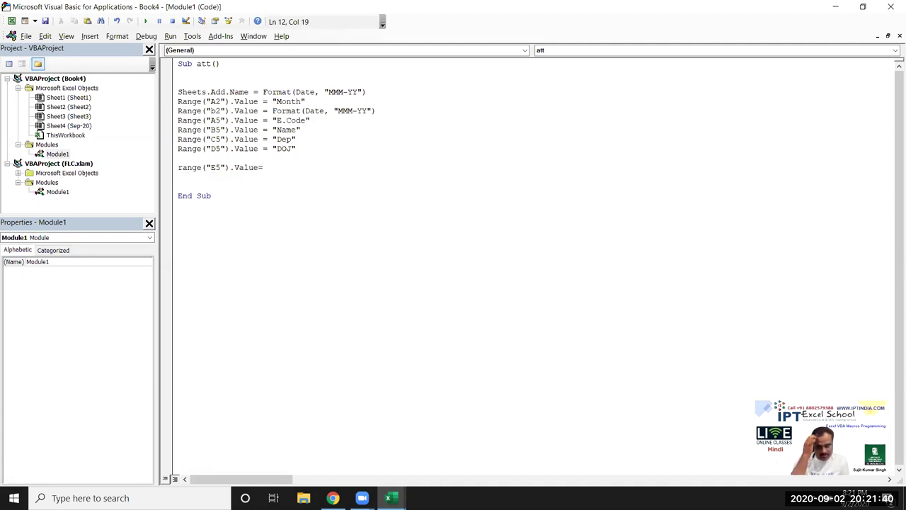
type("application.wo")
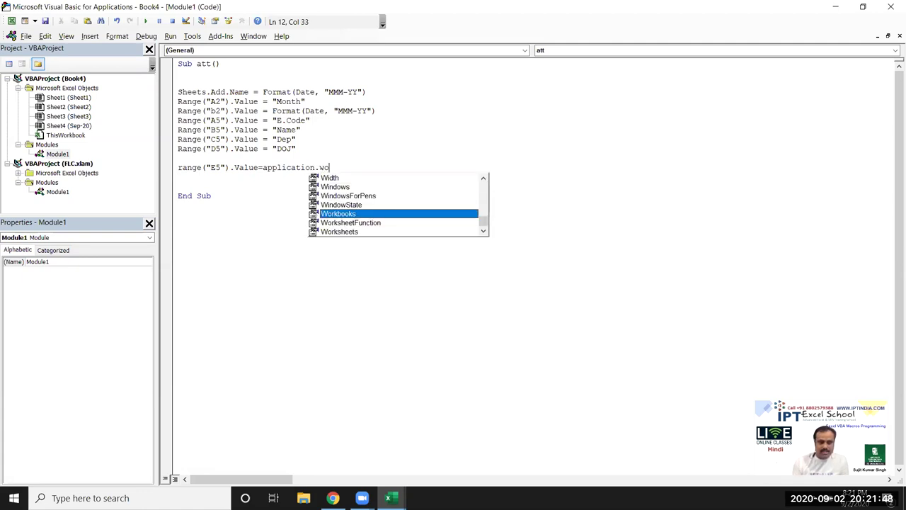
key("Down")
key("Tab")
type(".eo")
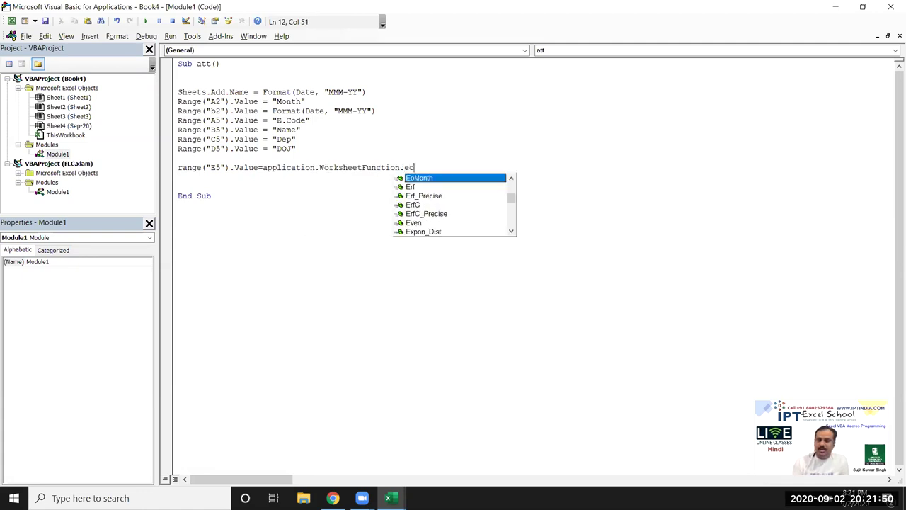
key("Tab")
type("(date,")
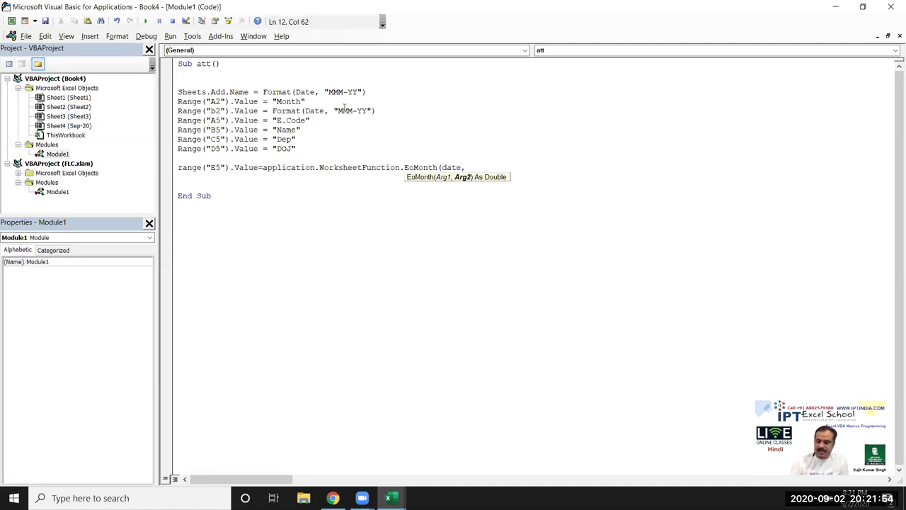
type("1)+1")
key("Return")
Enter 9/1 as a test date in E5 on Sep-20, then begin a Range("F5") macro line.
key("alt+F11")
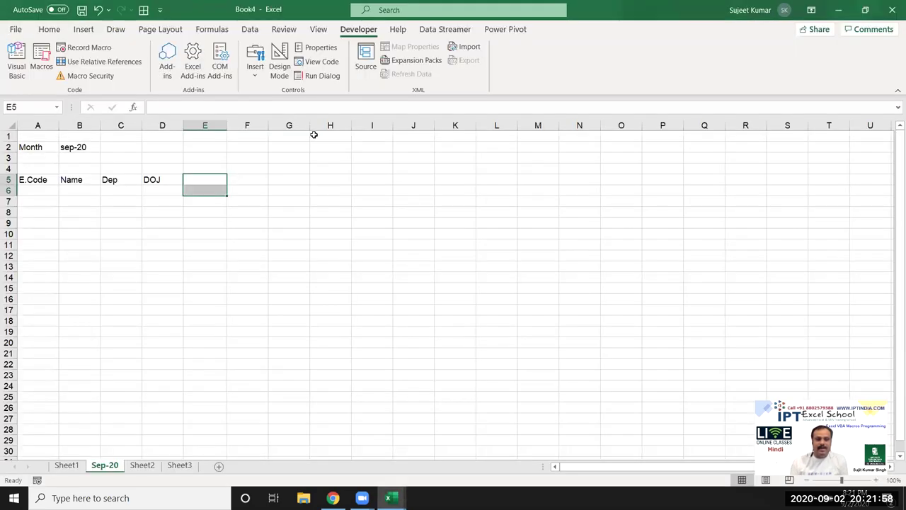
left_click(205, 183)
type("9")
type("-")
key("BackSpace")
type("1")
key("Return")
left_click(206, 181)
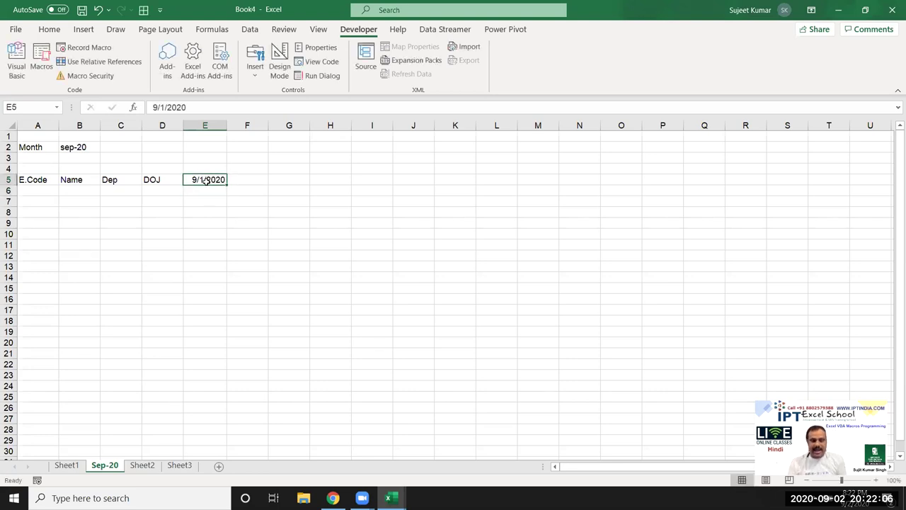
key("Tab")
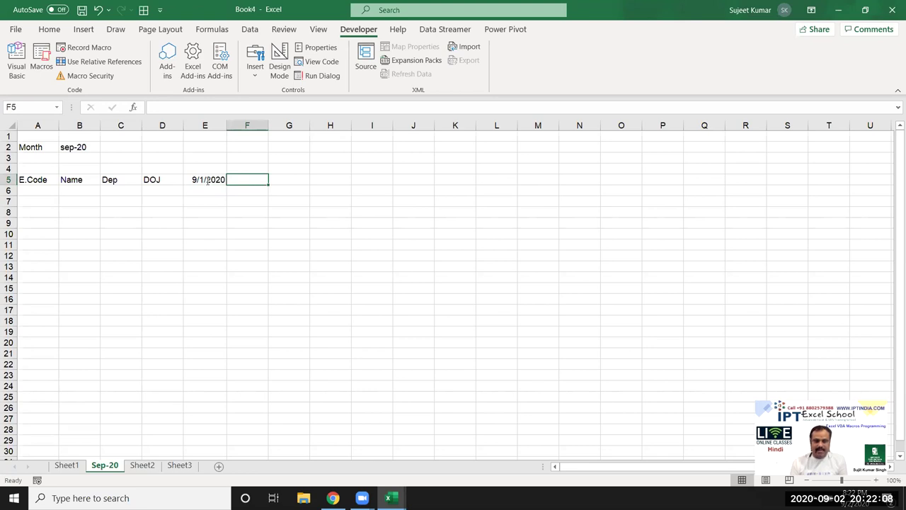
key("alt+F11")
type("range(\"F5\").v")
Complete the macro line as Range("F5").Formula = "=e5+1".
key("BackSpace")
key("BackSpace")
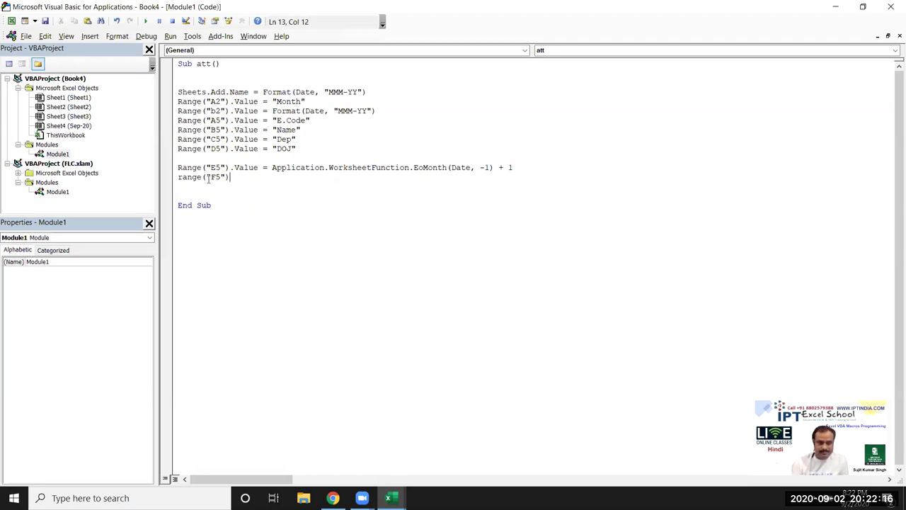
type(".fo")
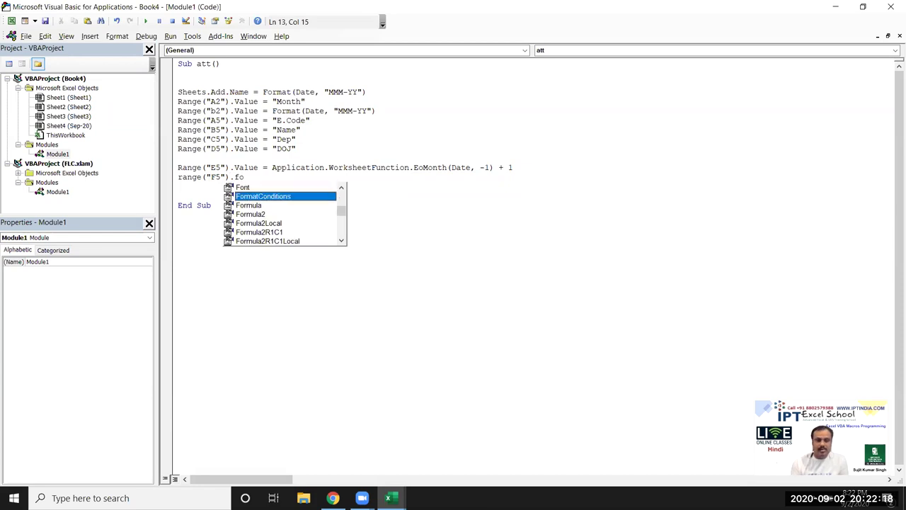
type("rmu")
key("Tab")
type("= \"=")
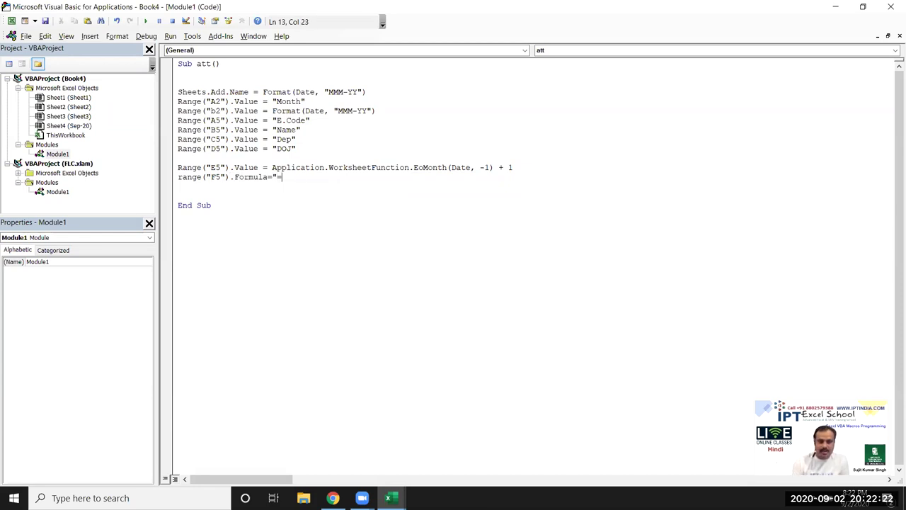
type("e")
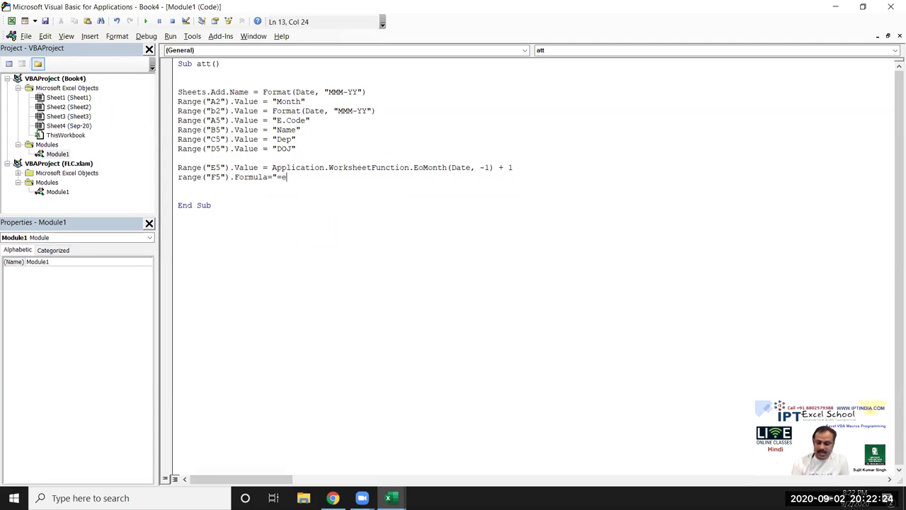
type("5+1")
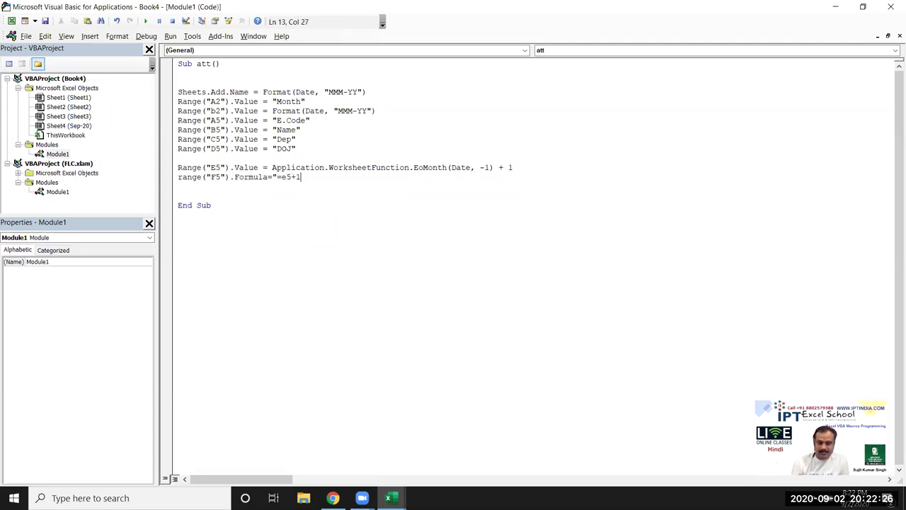
type("\"")
key("Return")
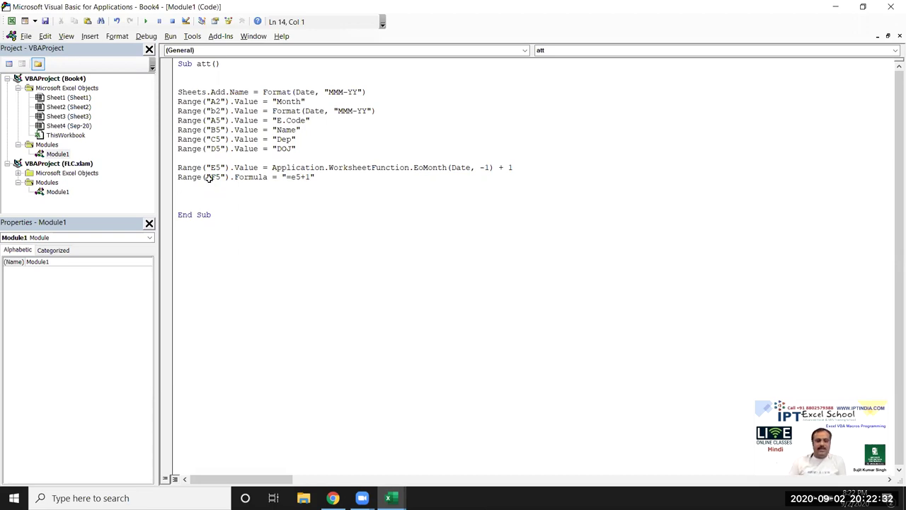
Enter =E5+1 in F5 on the Sep-20 sheet so it shows 9/2/2020.
key("alt+F11")
type("=")
left_click(209, 180)
type("+1")
key("Return")
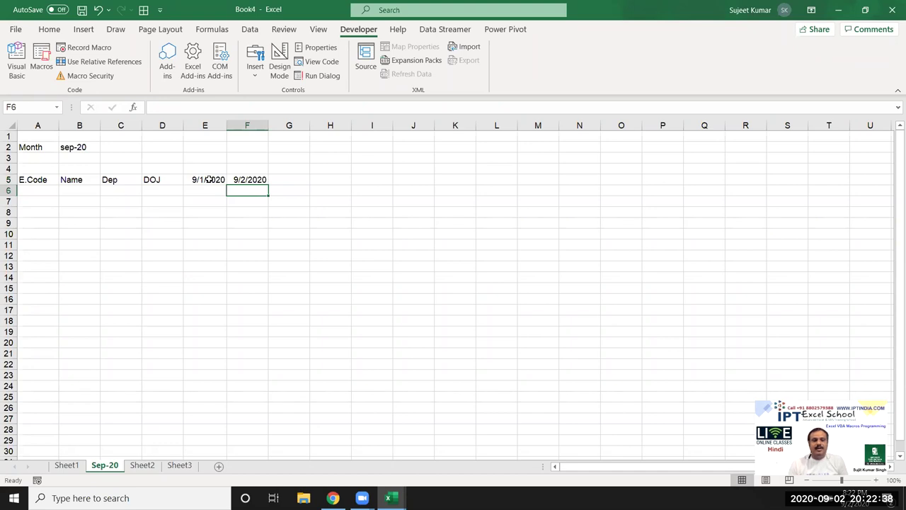
key("alt+F11")
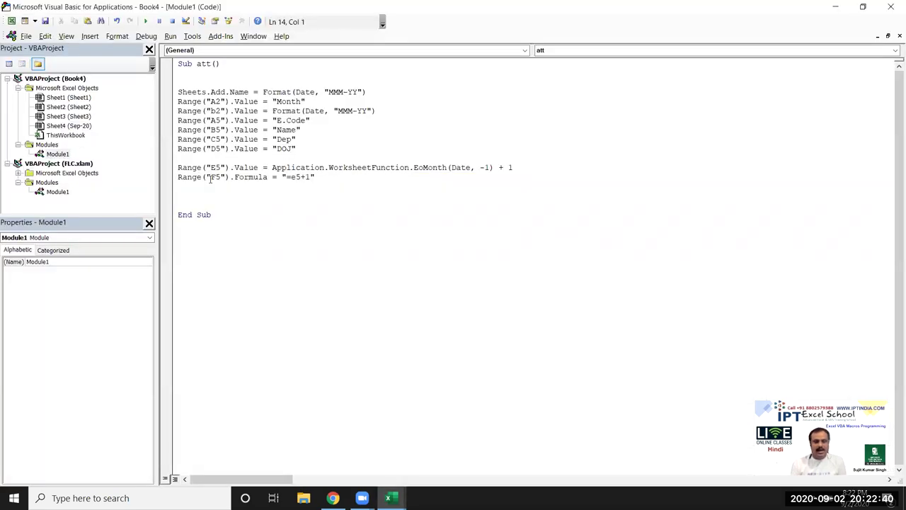
Add a new line below the F5 formula beginning range("F5",range("F5").Offset(0,.
key("Down")
key("Down")
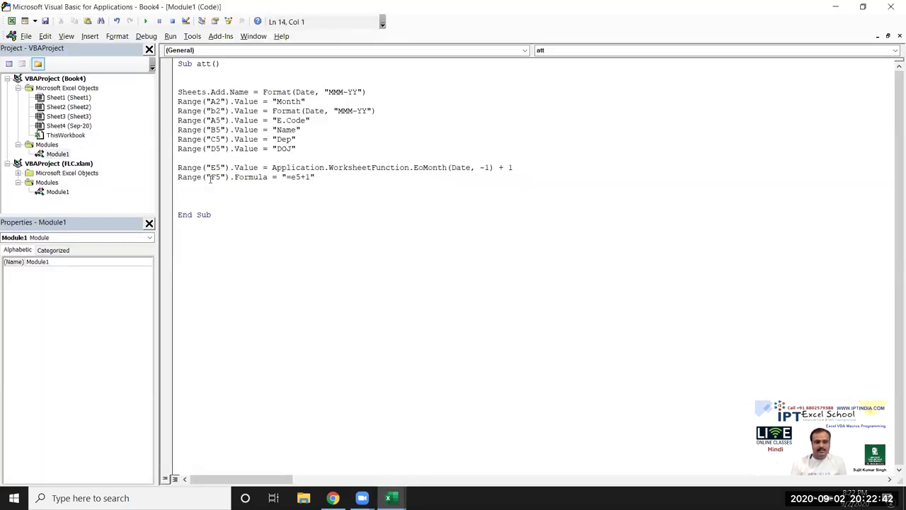
key("Return")
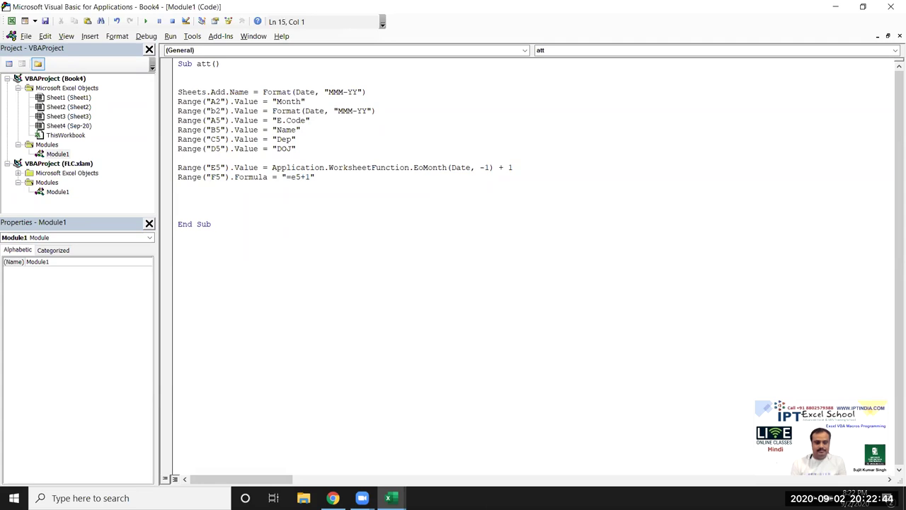
type("range(")
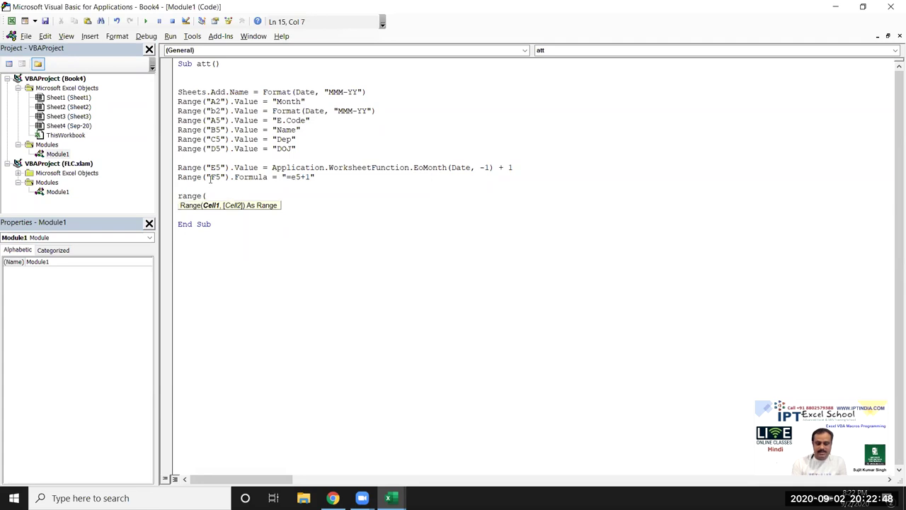
type("\"F5\",range(\"")
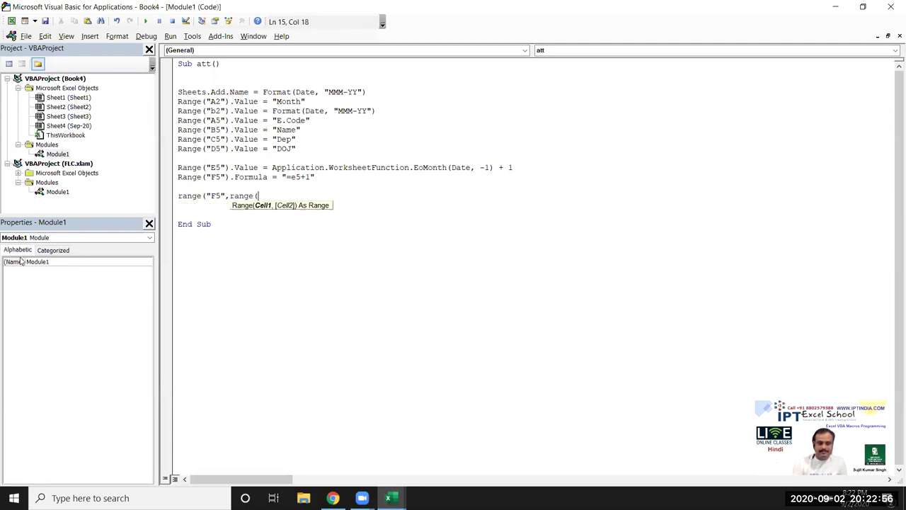
type("F")
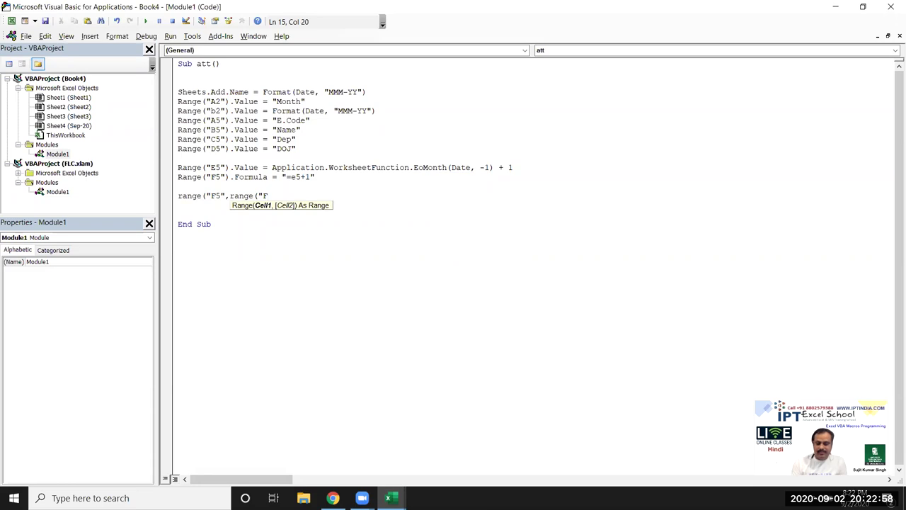
type("5")
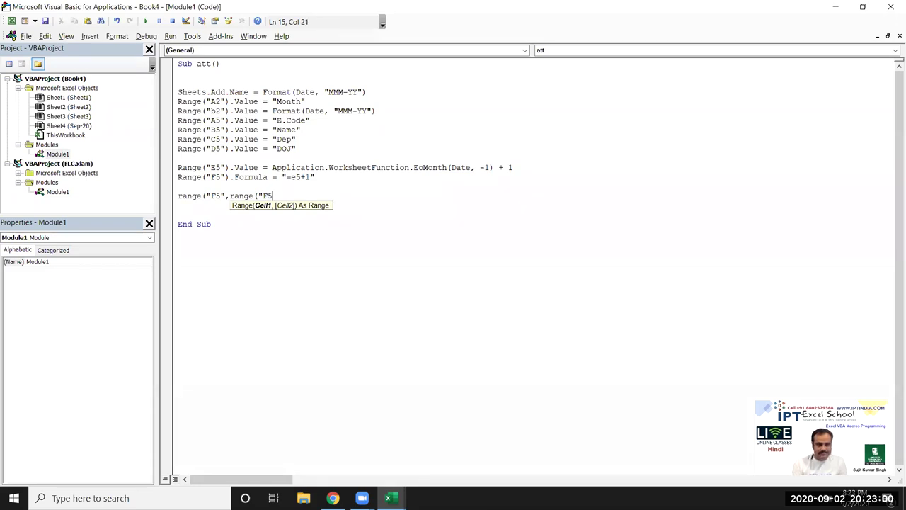
type("\")")
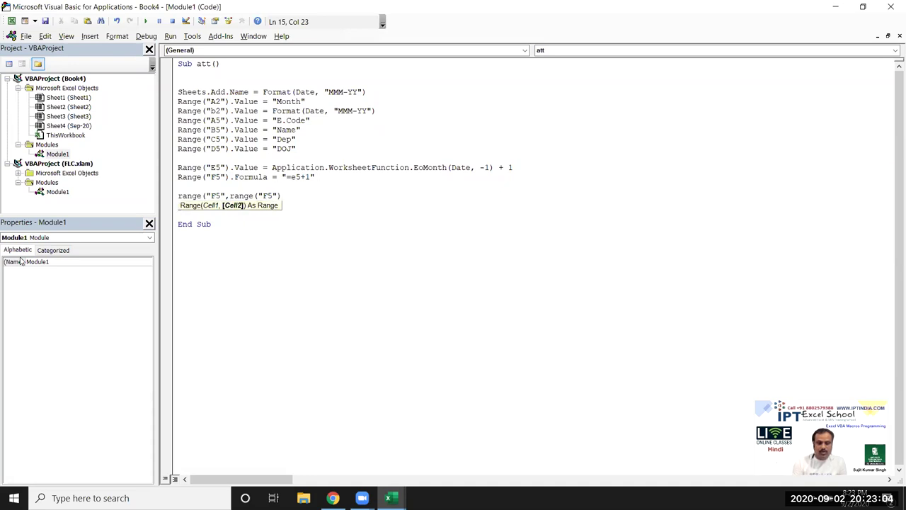
type(".Offset(")
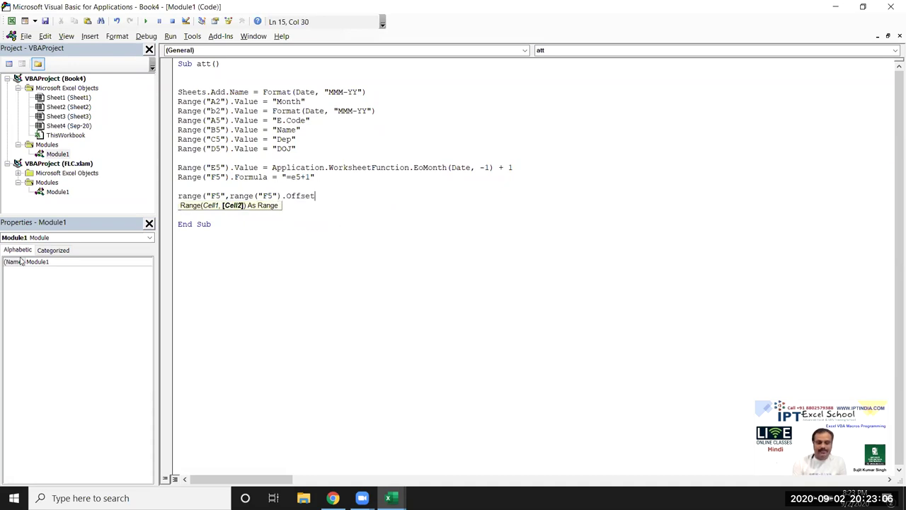
type("0,")
Fill the F5 date formula right across row 5 to AH5, then enter offset 29 in the macro.
key("alt+F11")
key("Up")
key("shift+Right")
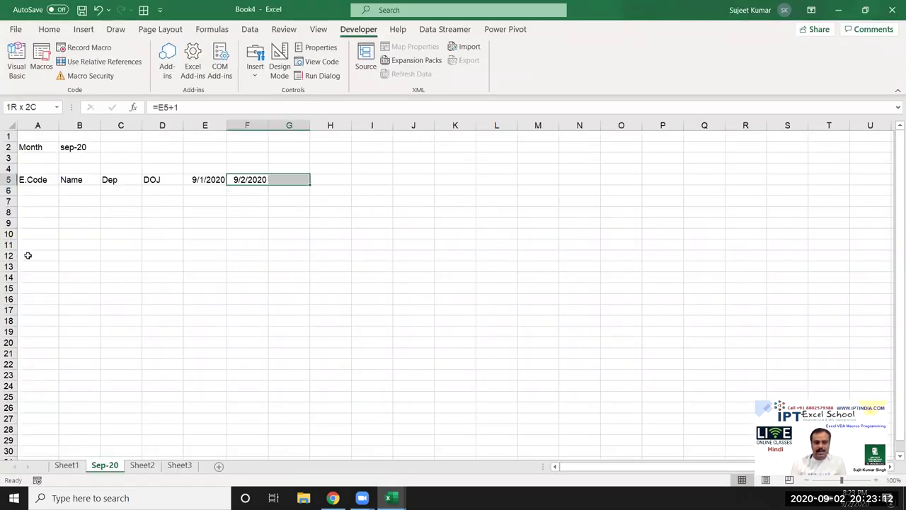
key("shift+Right")
key("shift+Right")
key("shift+Right")
key("shift+Right")
key("shift+Right")
key("shift+Right")
key("shift+Right")
key("shift+Right")
key("shift+Right")
key("shift+Right")
key("shift+Right")
key("shift+Right")
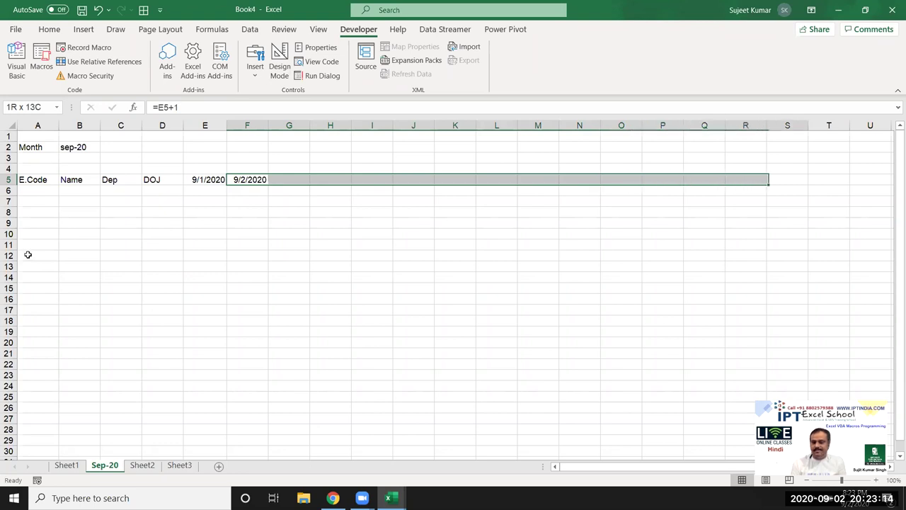
key("shift+Right")
key("shift+Right")
key("shift+Right")
key("shift+Right")
key("shift+Right")
key("shift+Right")
key("shift+Right")
key("shift+Right")
key("shift+Right")
key("shift+Right")
key("shift+Right")
key("shift+Right")
key("shift+Right")
key("shift+Right")
key("ctrl+r")
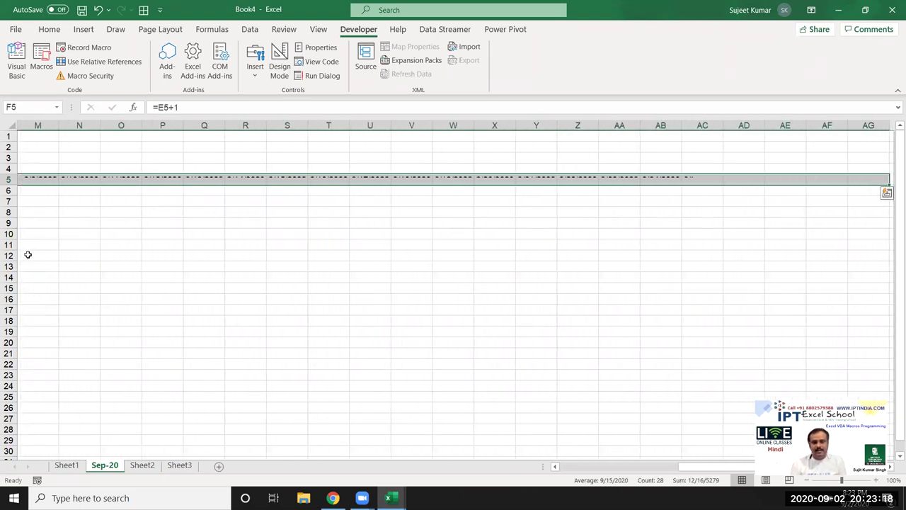
key("shift+Right")
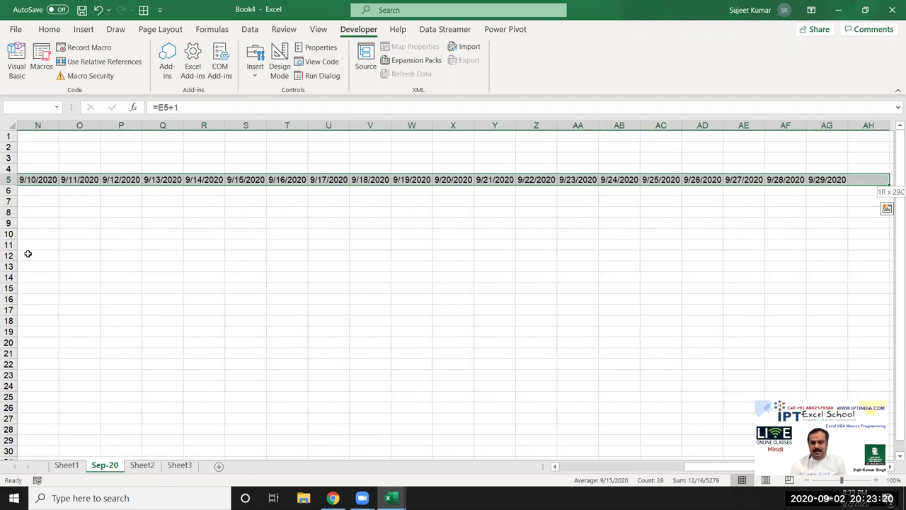
key("ctrl+r")
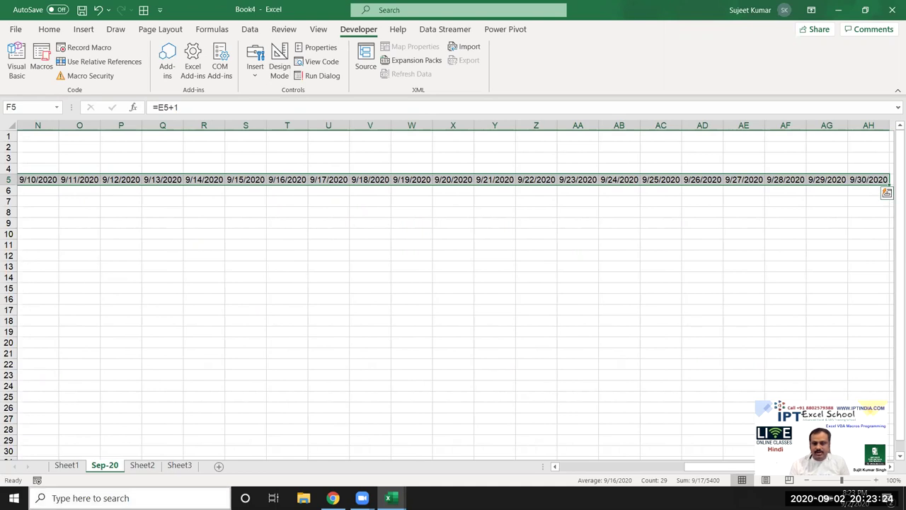
left_click_drag(684, 467, 559, 479)
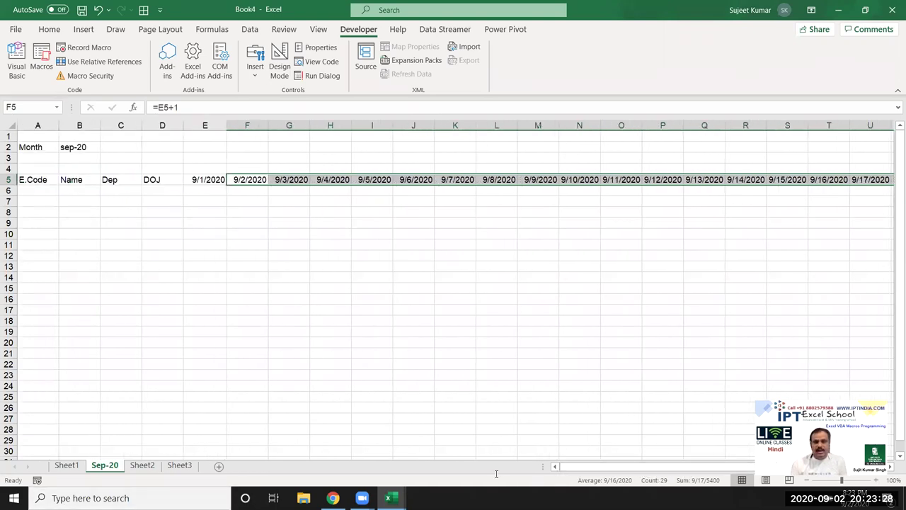
key("alt+F11")
type("29")
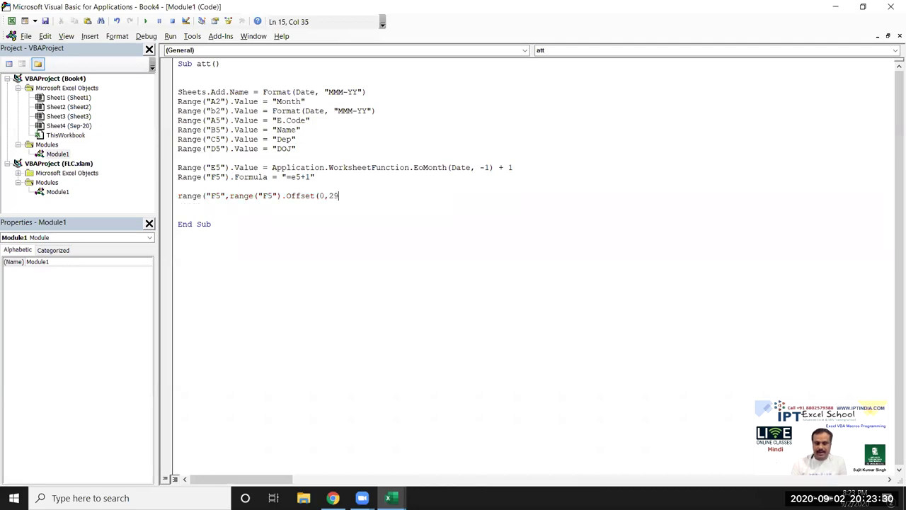
type(")")
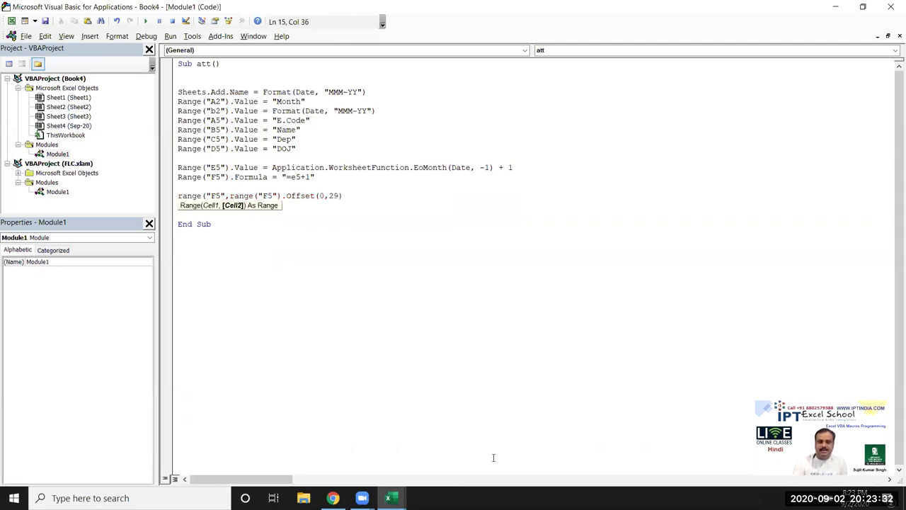
type(")")
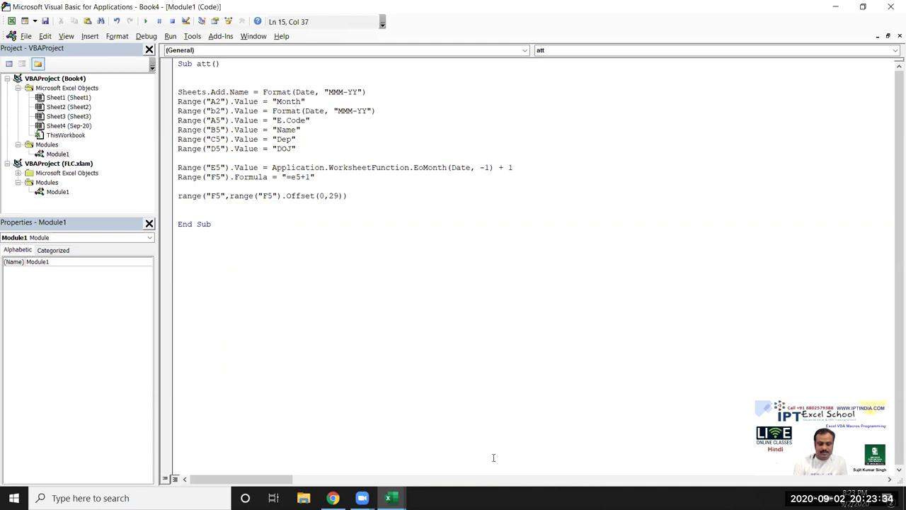
type(".fi")
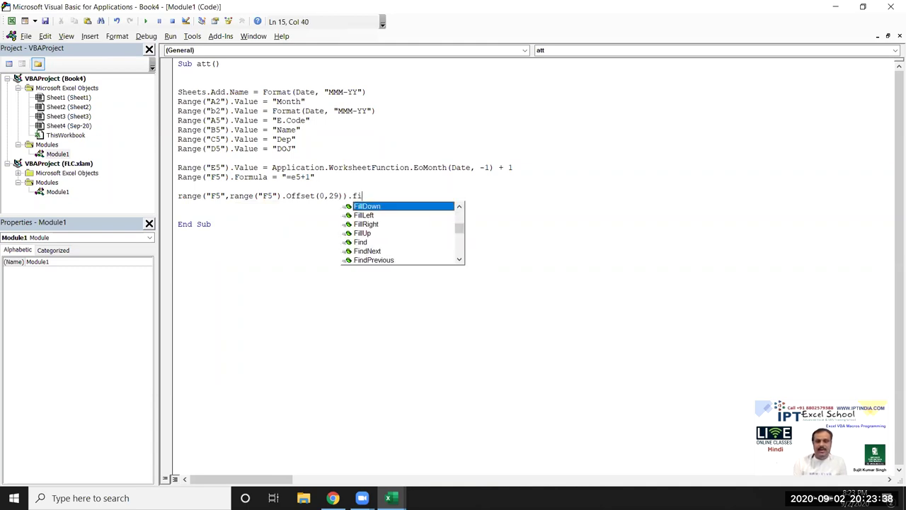
Finish the macro line with .FillRight.
key("Down")
key("Down")
key("Tab")
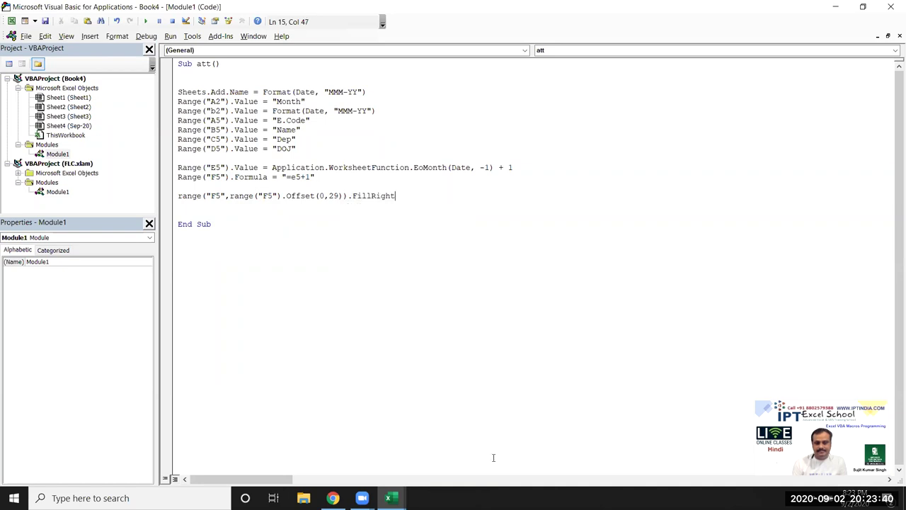
key("Return")
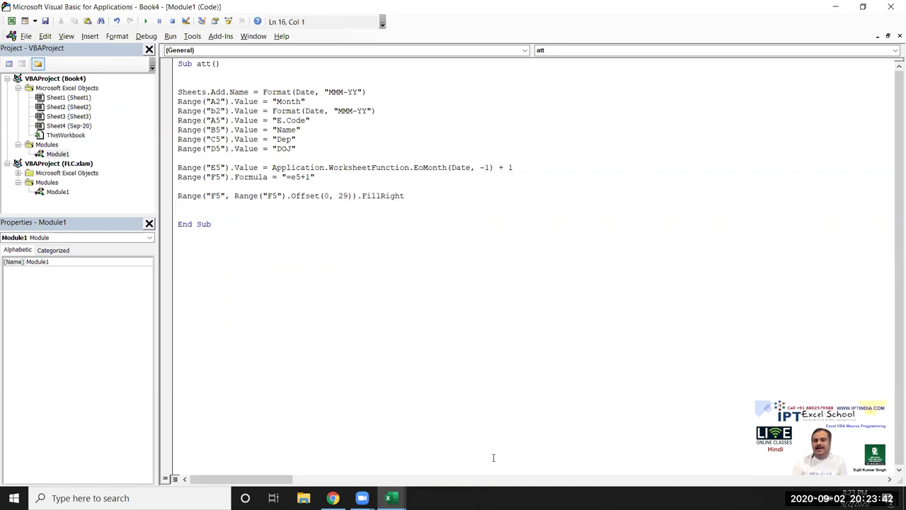
Jump to the end of the row 5 dates on the Sep-20 sheet, reaching AG5.
key("alt+F11")
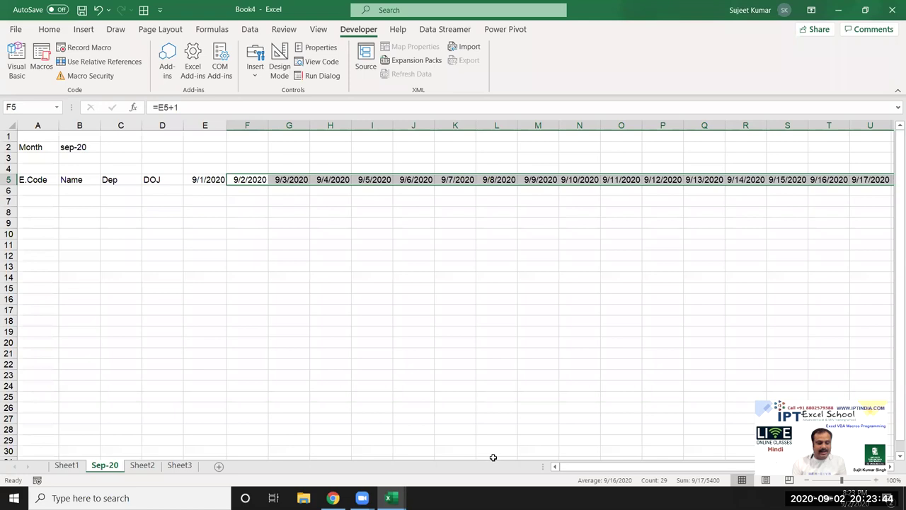
key("shift+Left")
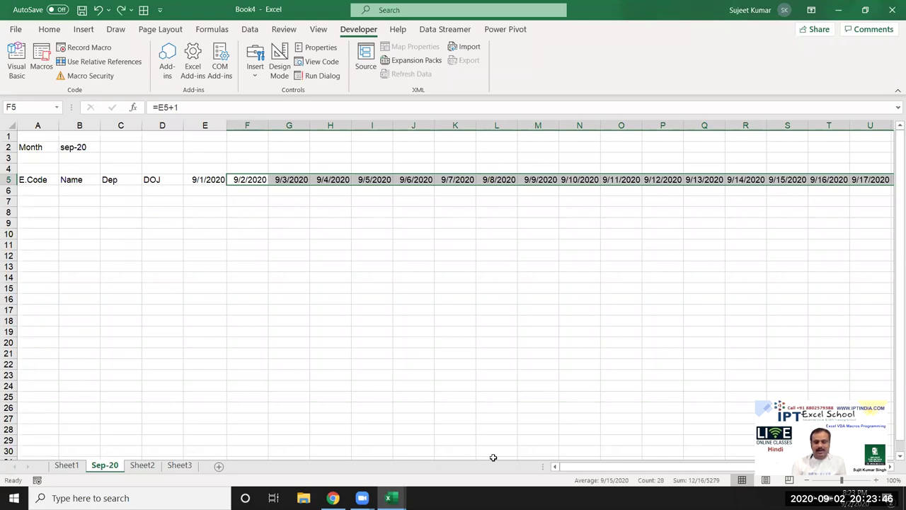
key("Right")
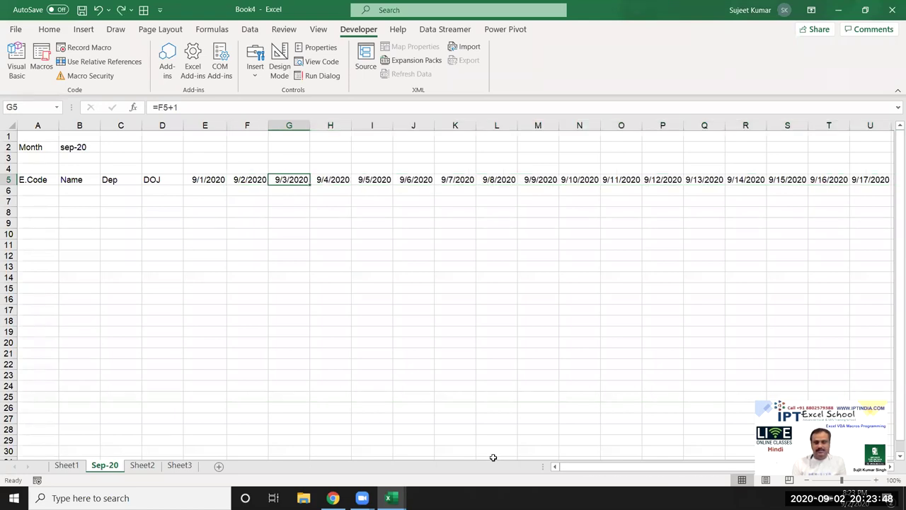
key("ctrl+Right")
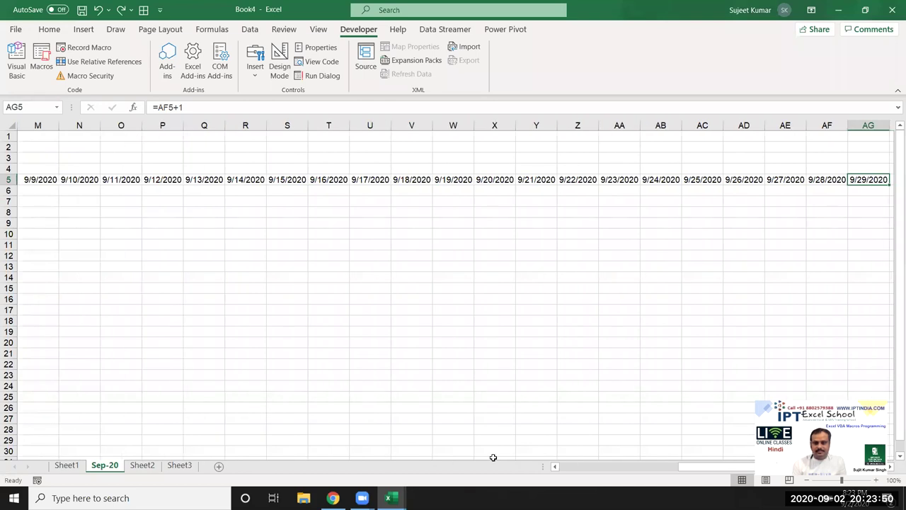
Clear the dates from G5 through AG5.
key("ctrl+shift+Left")
key("shift+Right")
key("shift+Right")
key("shift+Right")
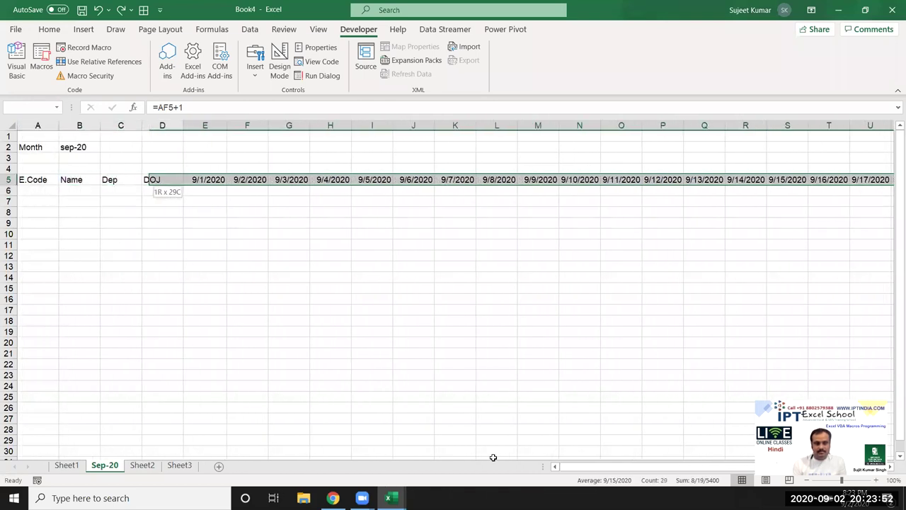
key("shift+Right")
key("shift+Right")
key("shift+Right")
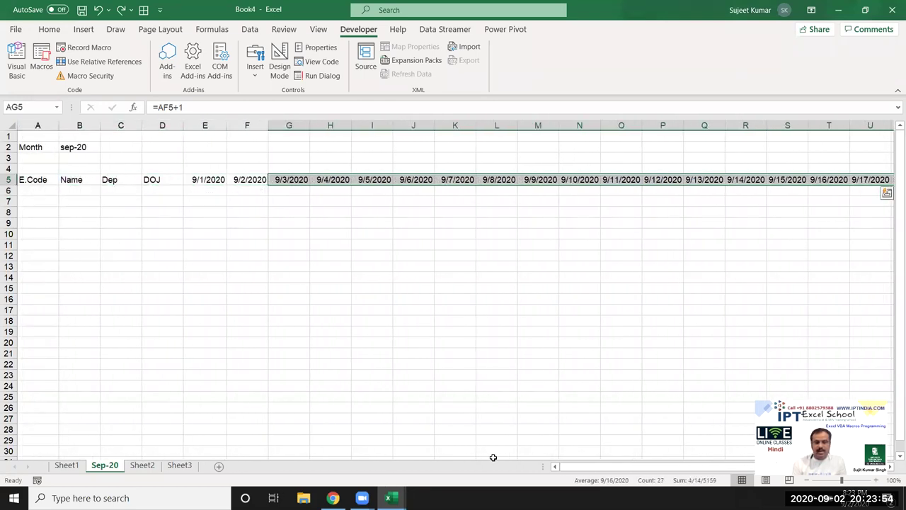
key("Delete")
Refill F5:AG5 using Home > Fill > Right.
key("shift+Left")
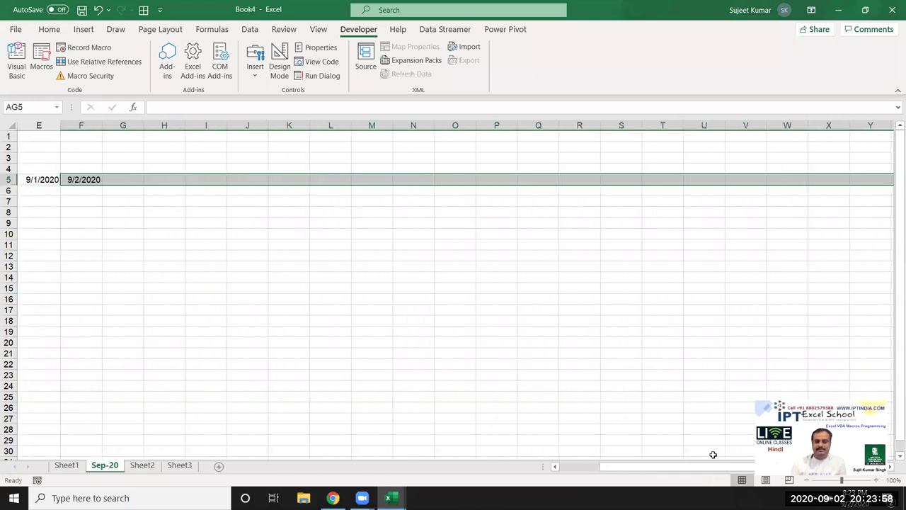
left_click_drag(706, 467, 557, 467)
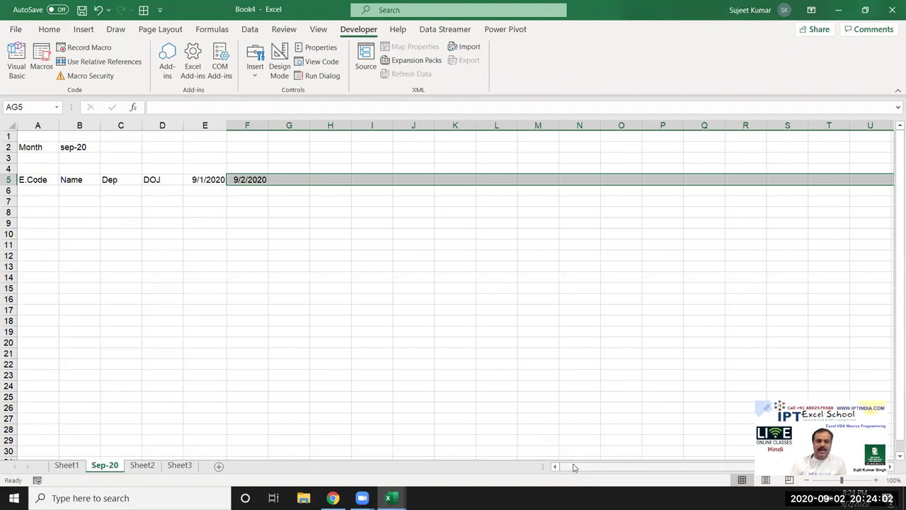
left_click_drag(606, 468, 593, 465)
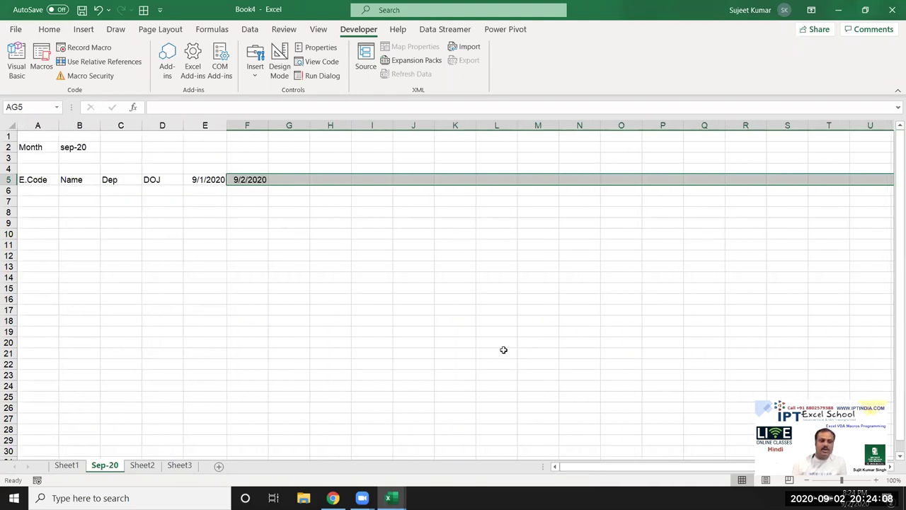
left_click(49, 29)
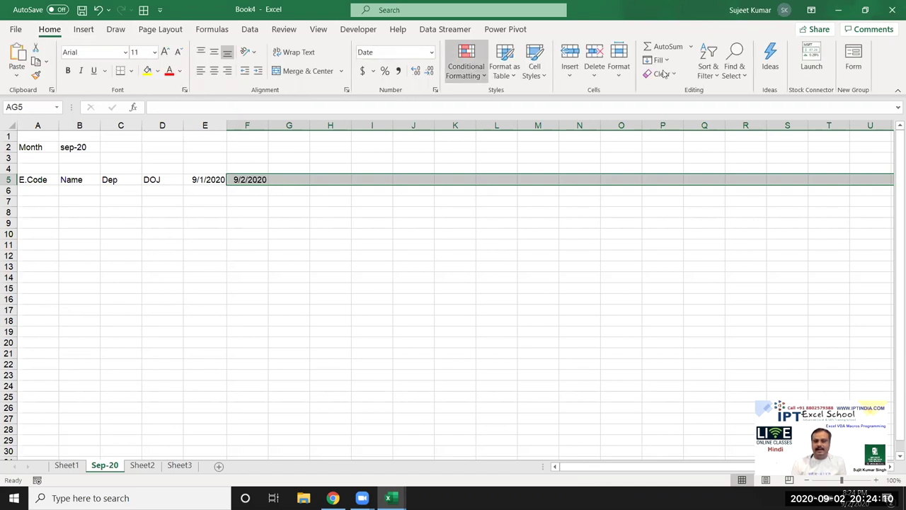
left_click(658, 61)
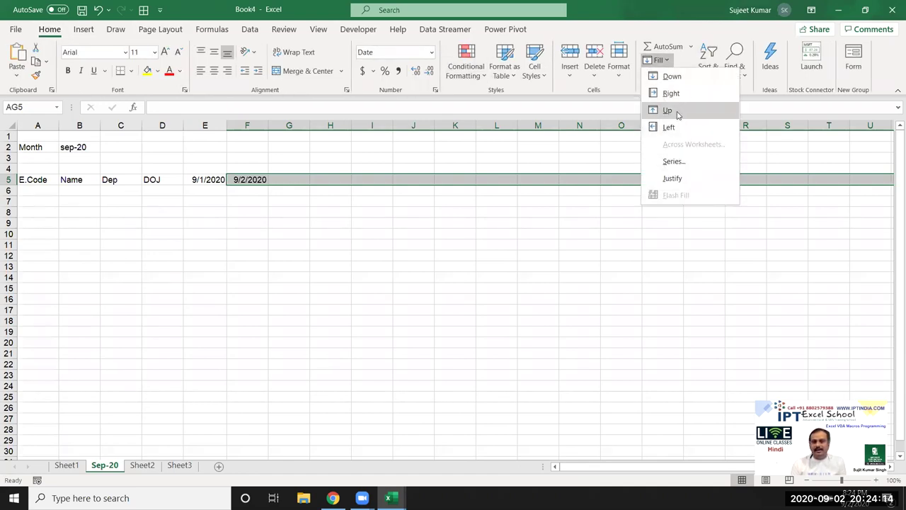
left_click(671, 92)
left_click(283, 181)
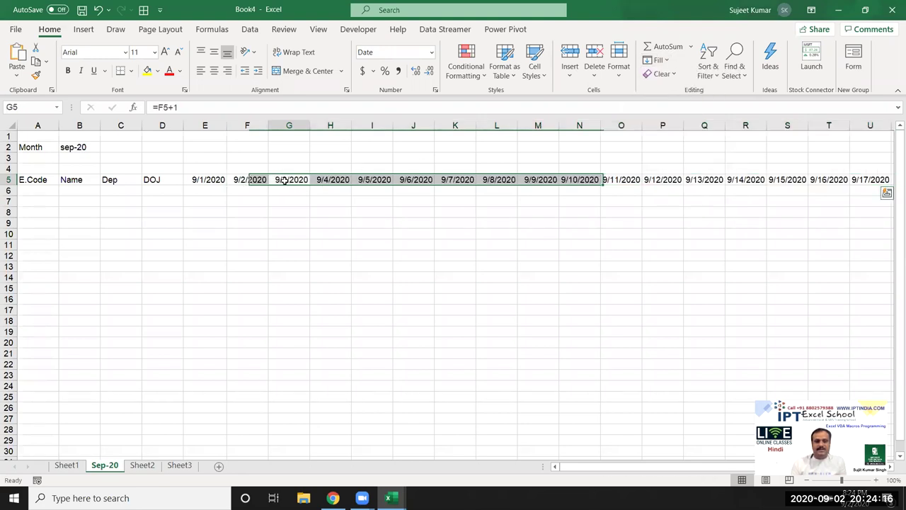
Verify row 5 dates run from E5 (9/1/2020) to AG5 (9/29/2020), selecting E5:AG5.
left_click(285, 181)
key("Right")
key("Right")
key("Right")
key("Right")
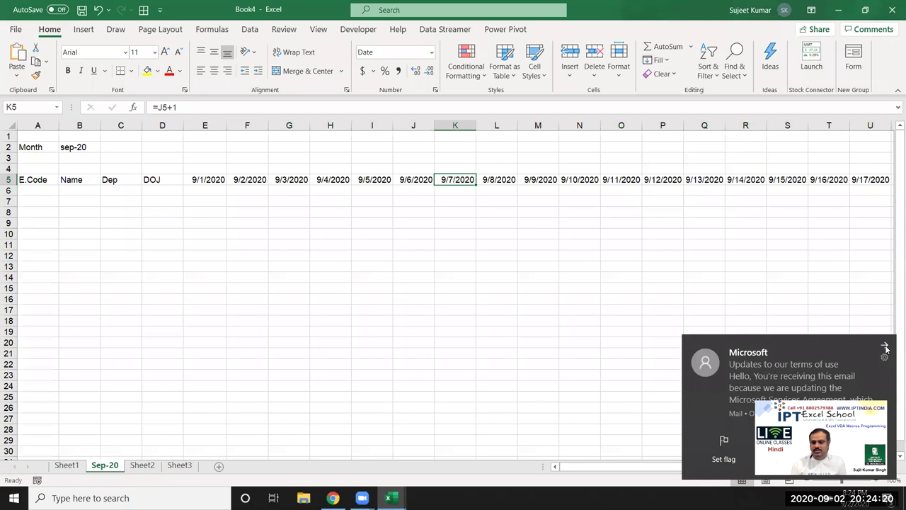
left_click(885, 348)
left_click(205, 181)
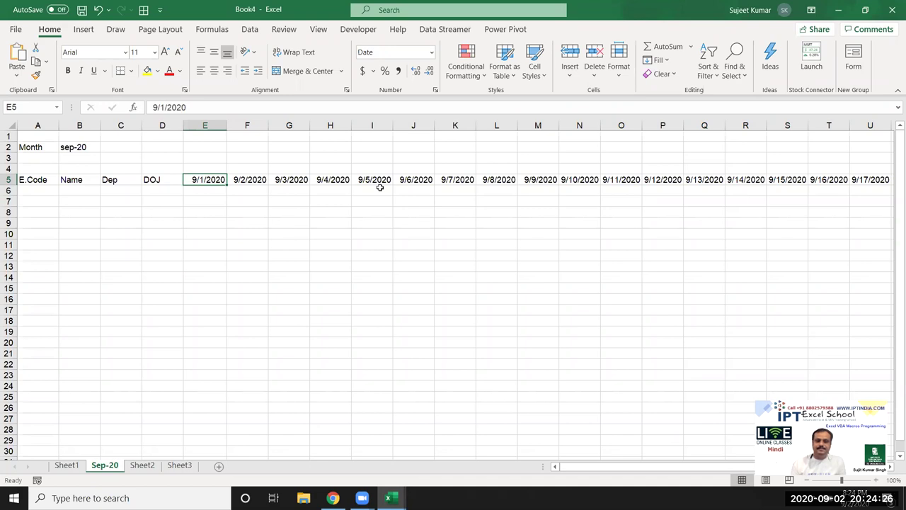
key("ctrl+Right")
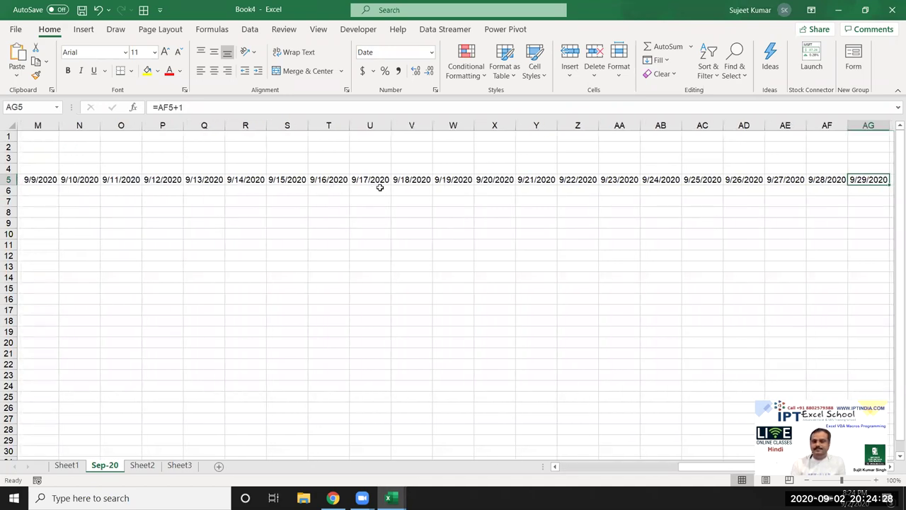
key("Right")
key("Left")
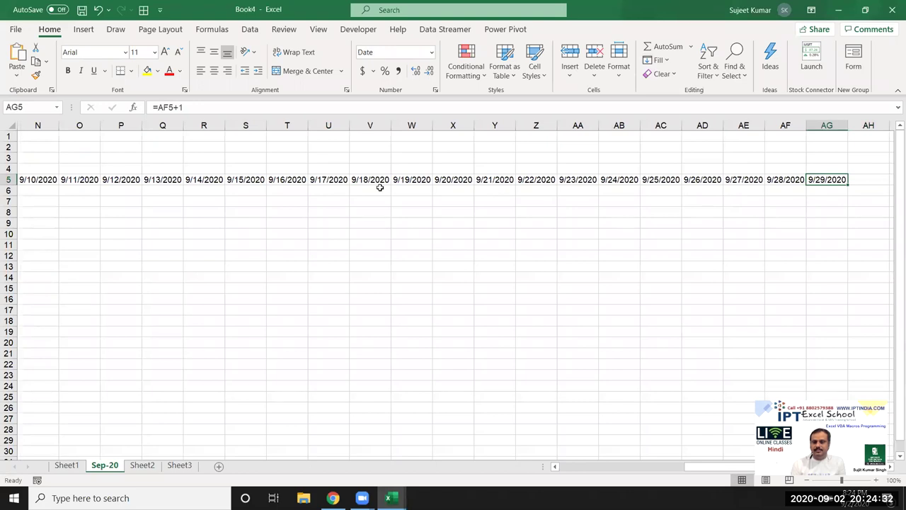
key("ctrl+shift+Left")
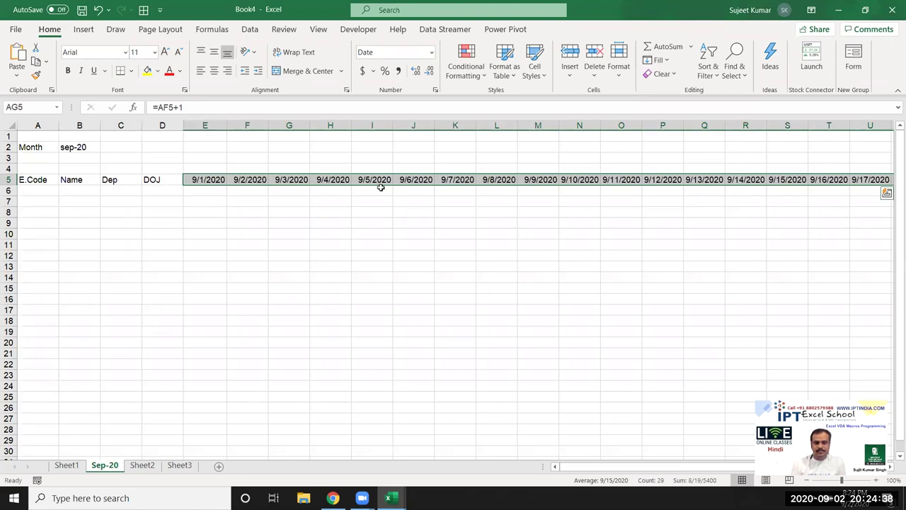
key("alt+F11")
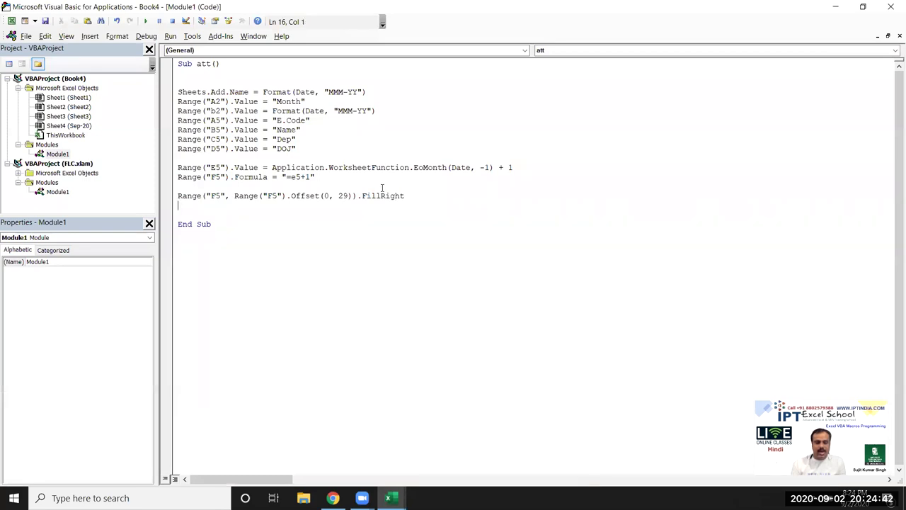
Select the dates E5:AG5 on the Sep-20 sheet.
key("alt+F11")
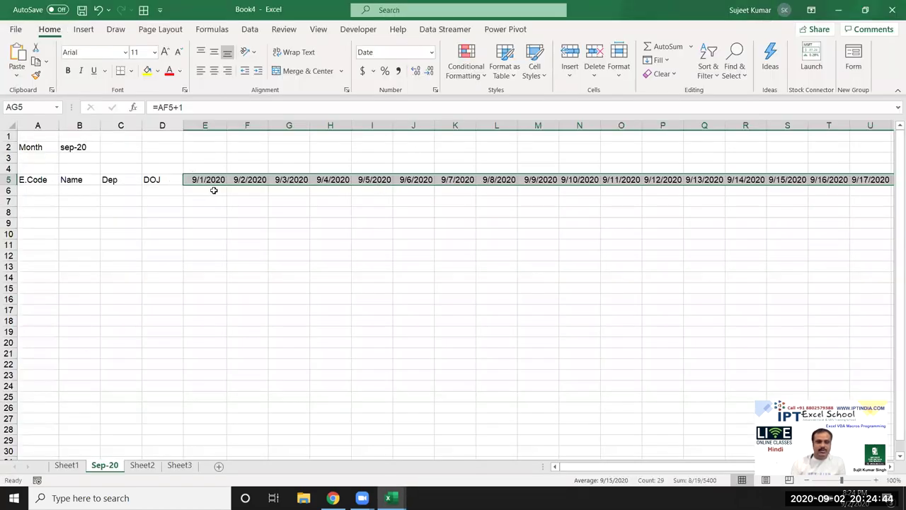
left_click(210, 182)
key("ctrl+shift+Right")
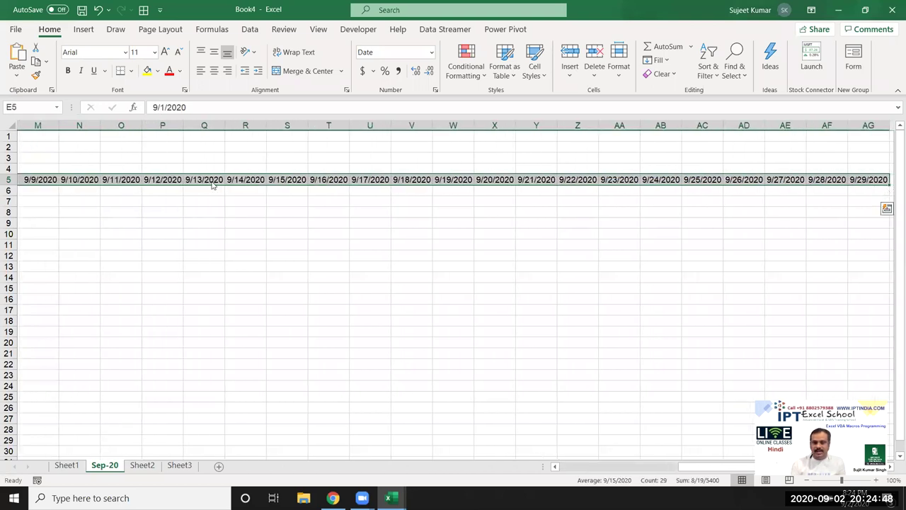
key("alt+F11")
Duplicate the FillRight line in the att macro.
key("Up")
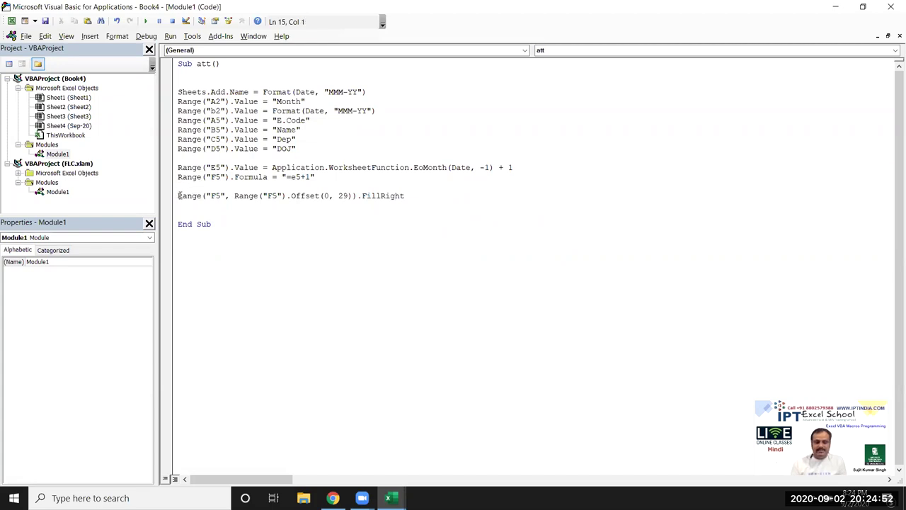
key("shift+Down")
key("ctrl+c")
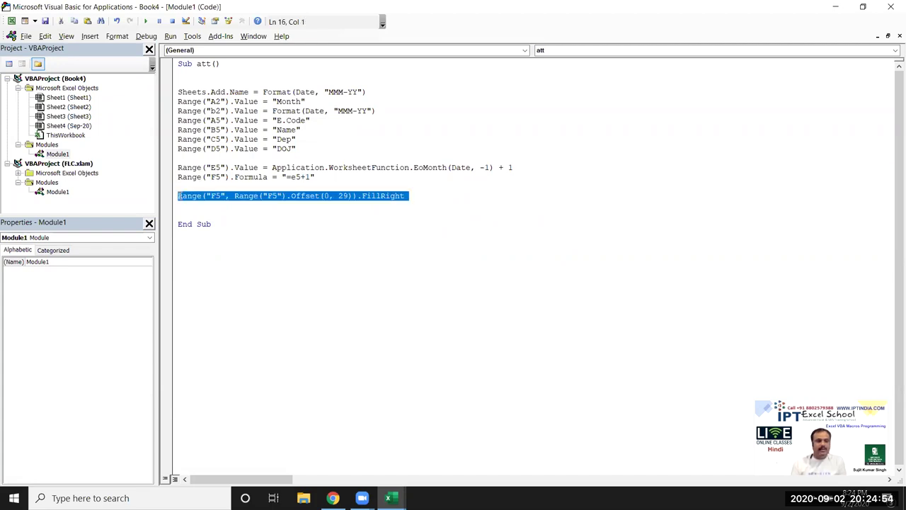
key("Right")
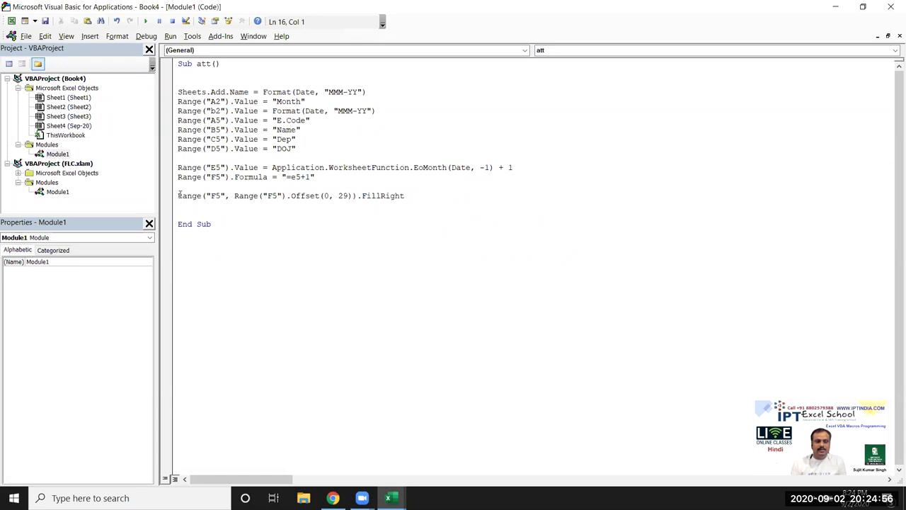
key("ctrl+v")
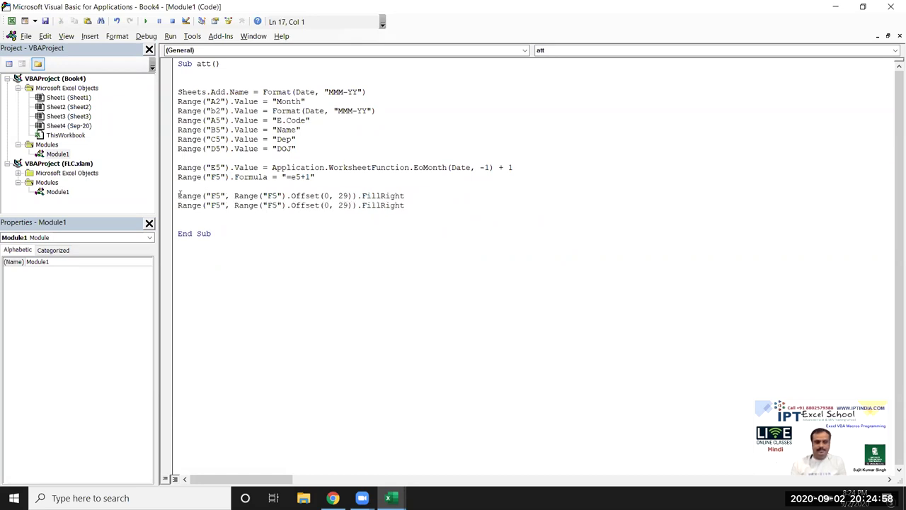
Edit the copy to Range("E5", Range("F5").Offset(0, 30)).NumberFormat = "DD".
left_click(215, 205)
key("BackSpace")
type("E")
left_click_drag(349, 205, 337, 205)
type("30")
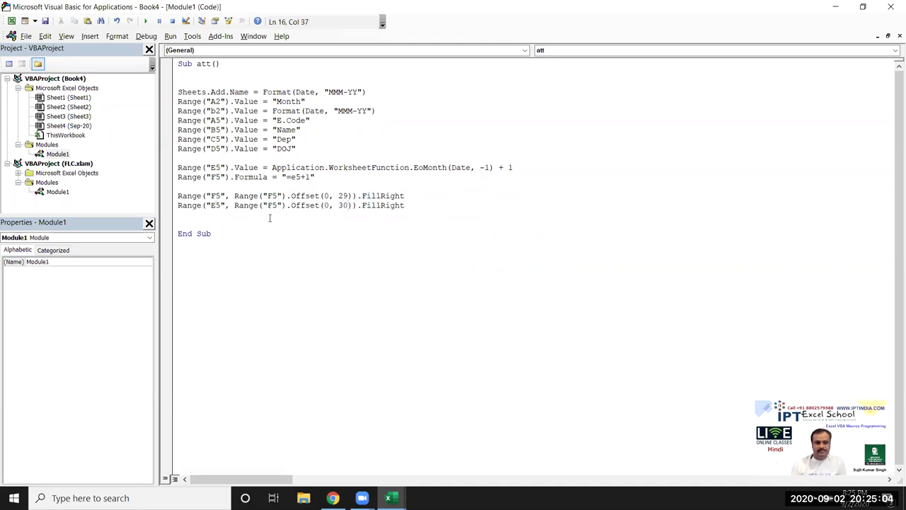
left_click_drag(363, 205, 430, 205)
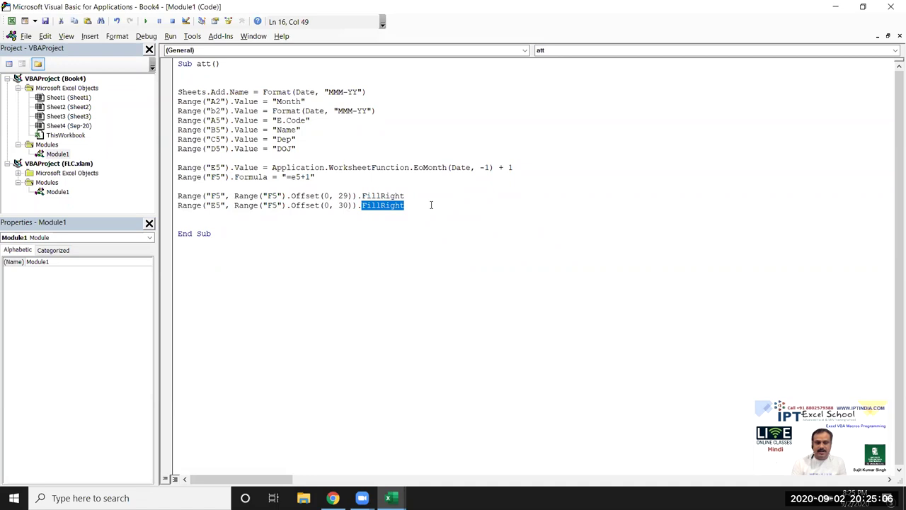
key("BackSpace")
key("BackSpace")
type(".nu")
key("Tab")
type("=\"DD\"")
key("Return")
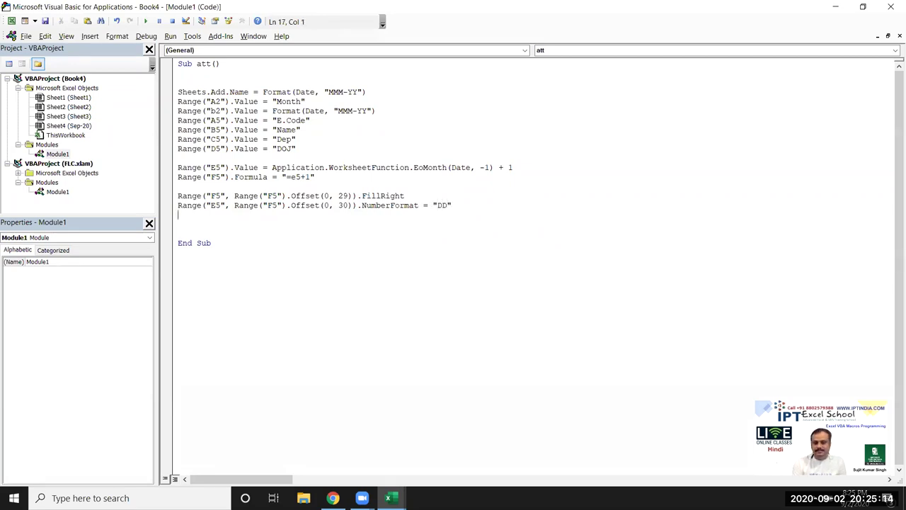
Locate E4 on the sheet and begin a range("E4").Formula macro line.
key("alt+F11")
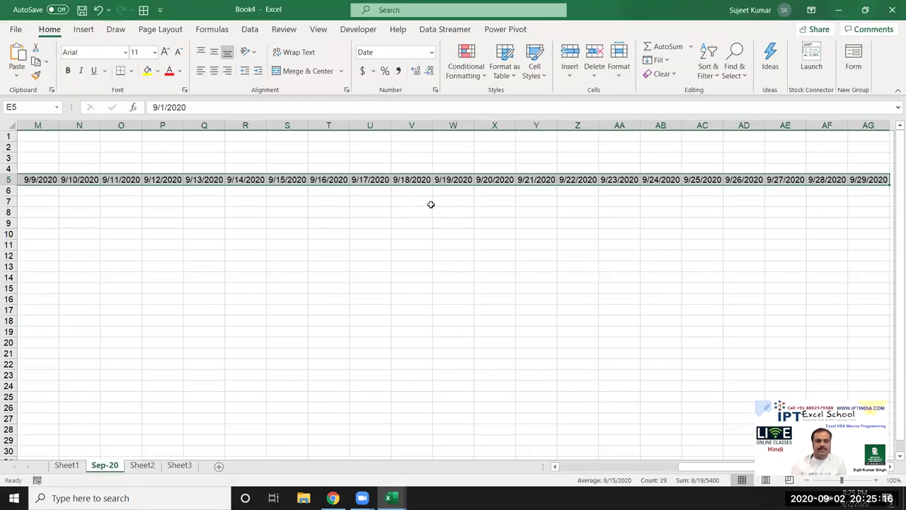
key("Right")
key("Right")
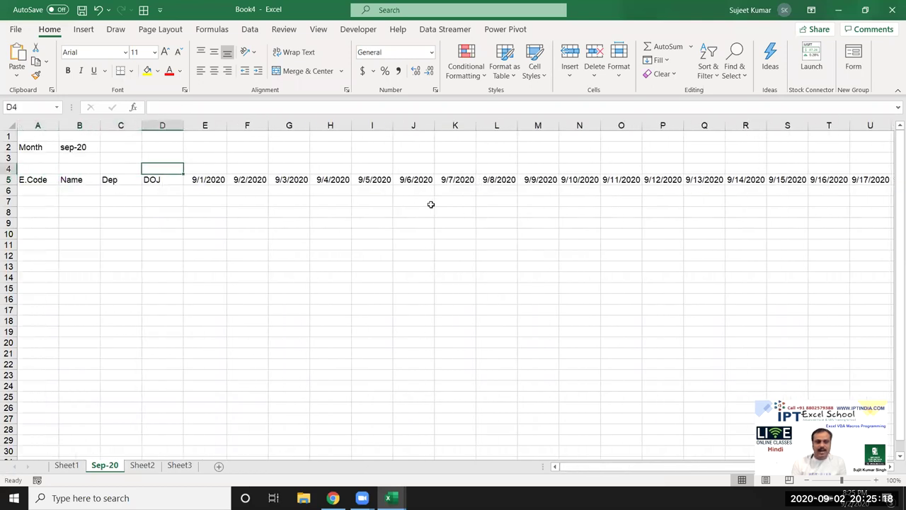
key("Right")
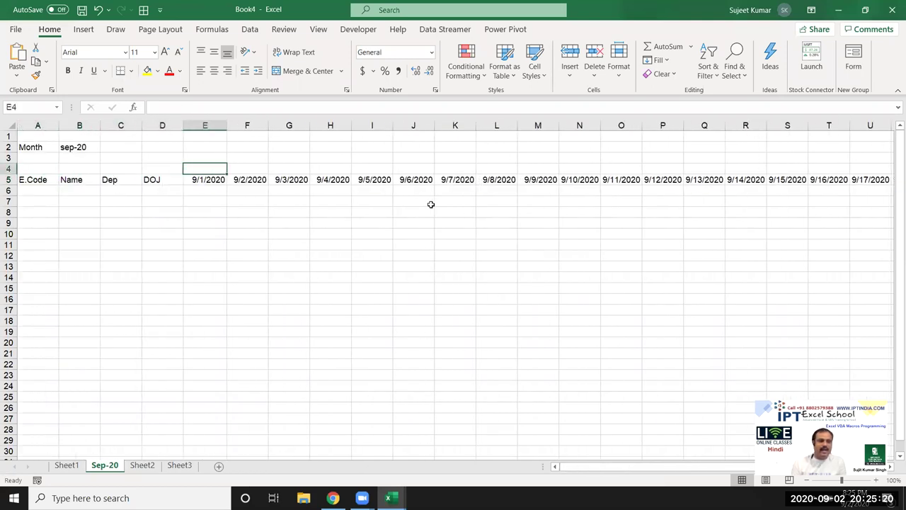
key("alt+F11")
type("range(\"E4\"")
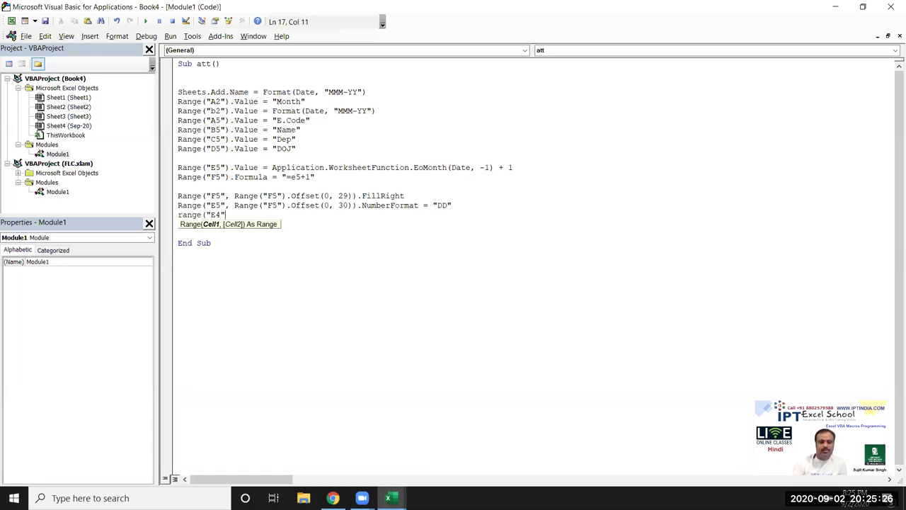
type(")")
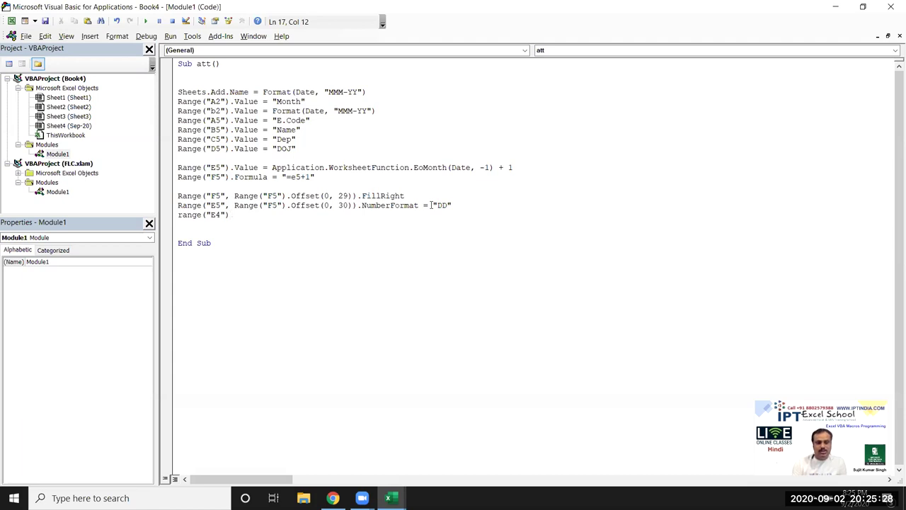
type(".")
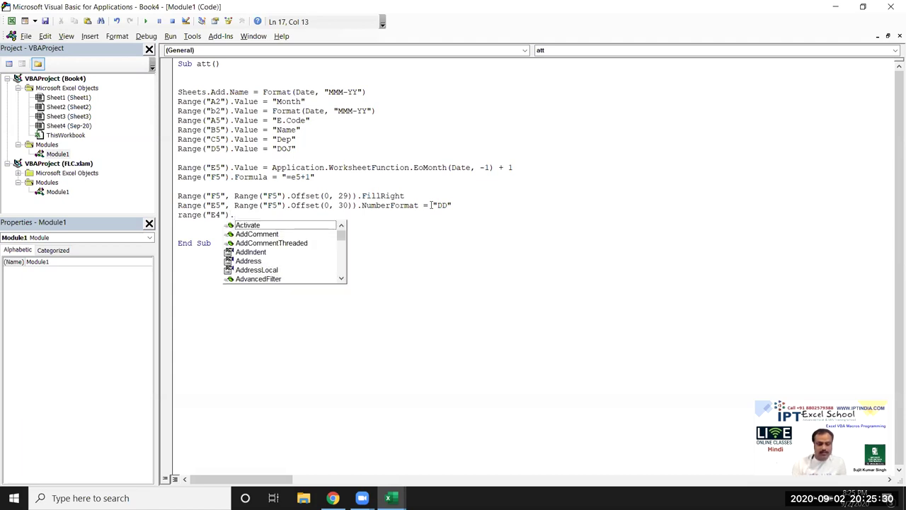
type("Formu")
Type the E4 line as Formula = "=Text("E5,""DDD"")".
key("Tab")
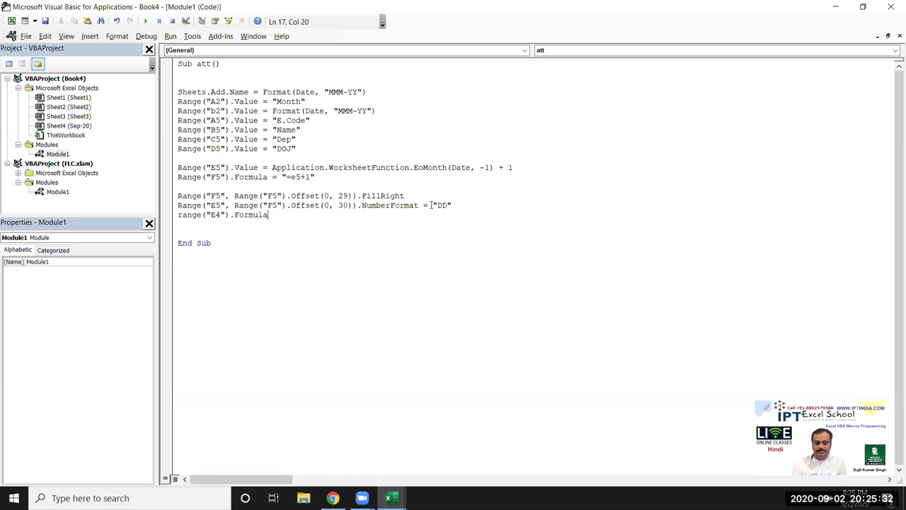
type("=\"Text")
key("BackSpace")
key("BackSpace")
key("BackSpace")
key("BackSpace")
type("=Te")
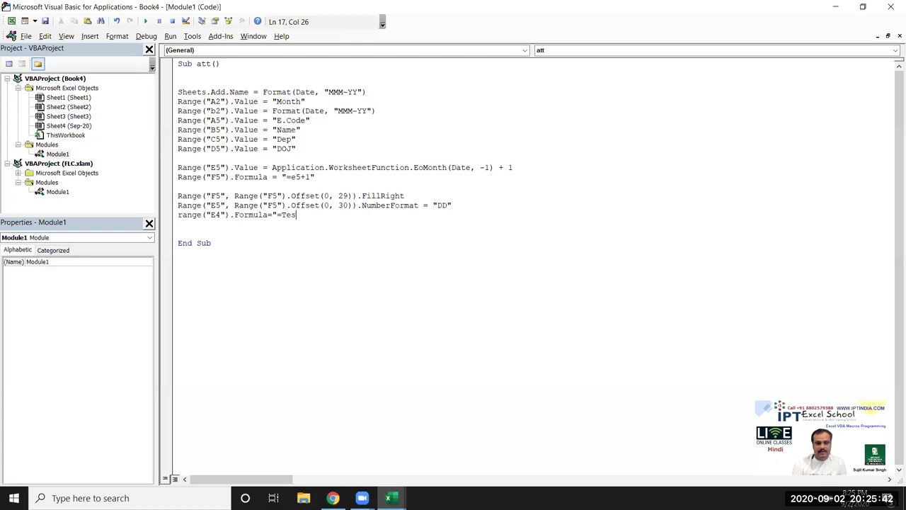
type("xt")
type("(\"E5,\"\"")
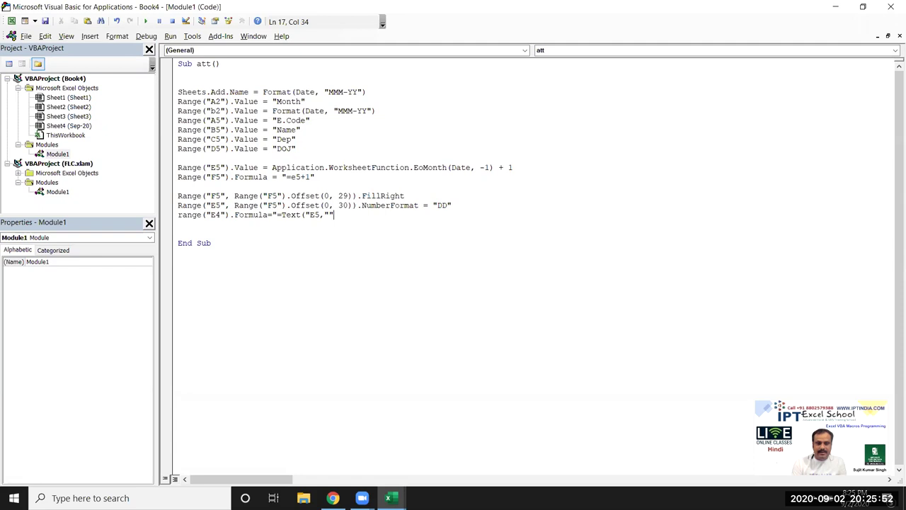
type("DDD\"\")")
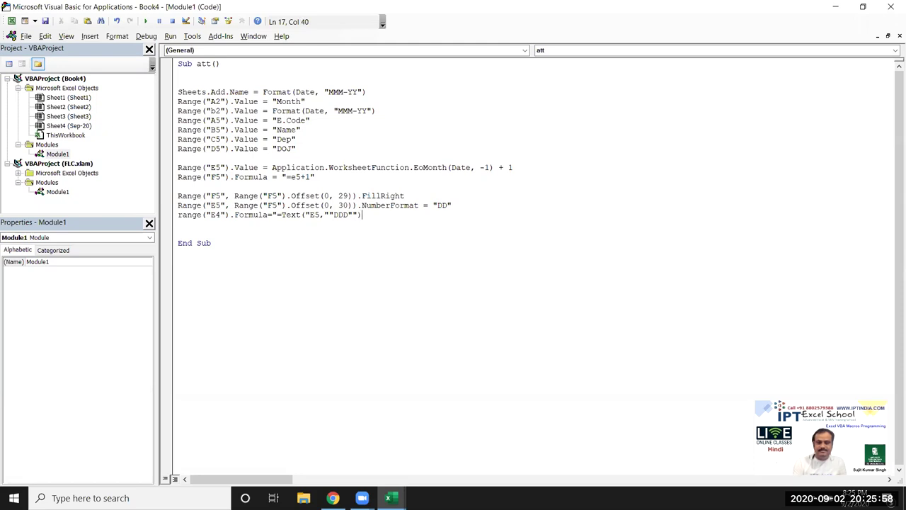
type("\"")
left_click(431, 206)
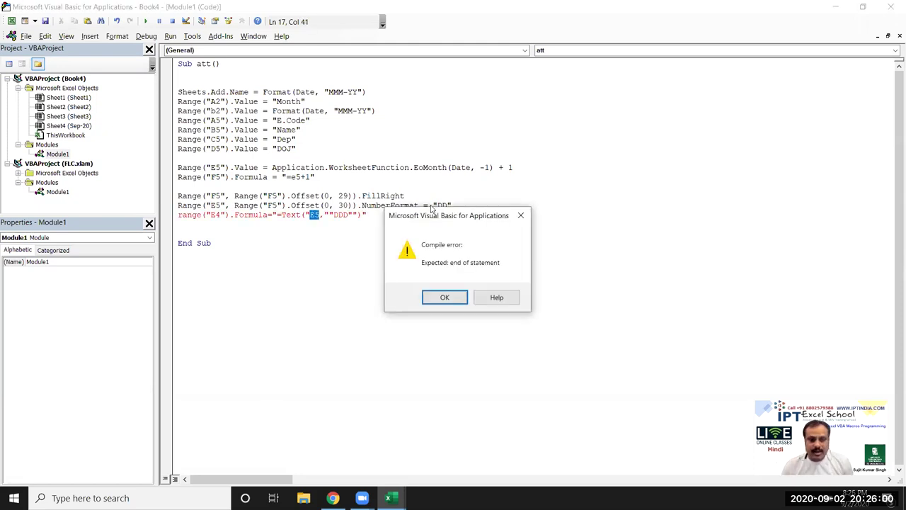
Fix the compile error by removing the stray quote before E5, then revisit the DDD text.
key("Return")
key("Left")
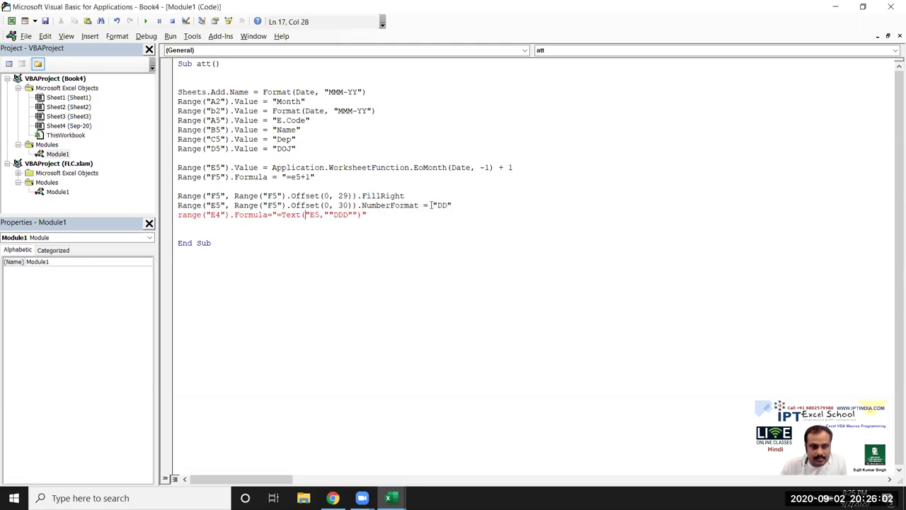
key("Delete")
key("Down")
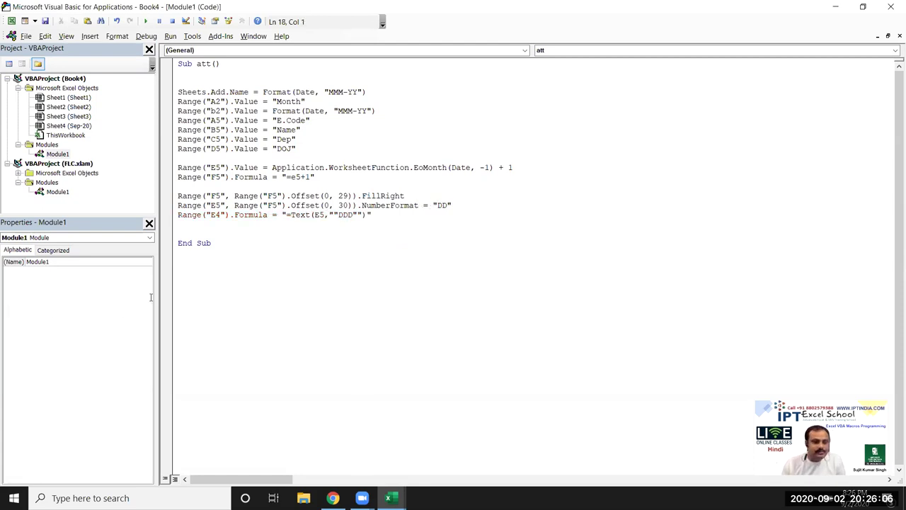
left_click_drag(329, 214, 358, 215)
key("Delete")
key("ctrl+z")
left_click(310, 251)
Enter =TEXT(E5,"DDD") in E4 on the Sep-20 sheet to show Tue.
key("alt+Tab")
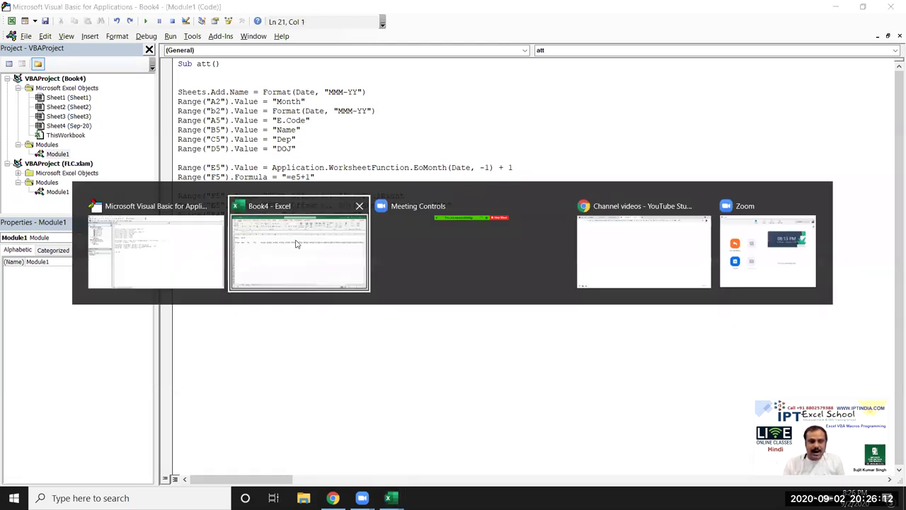
type("=te")
key("Tab")
type("E5,\"DDD\")")
key("ctrl+Return")
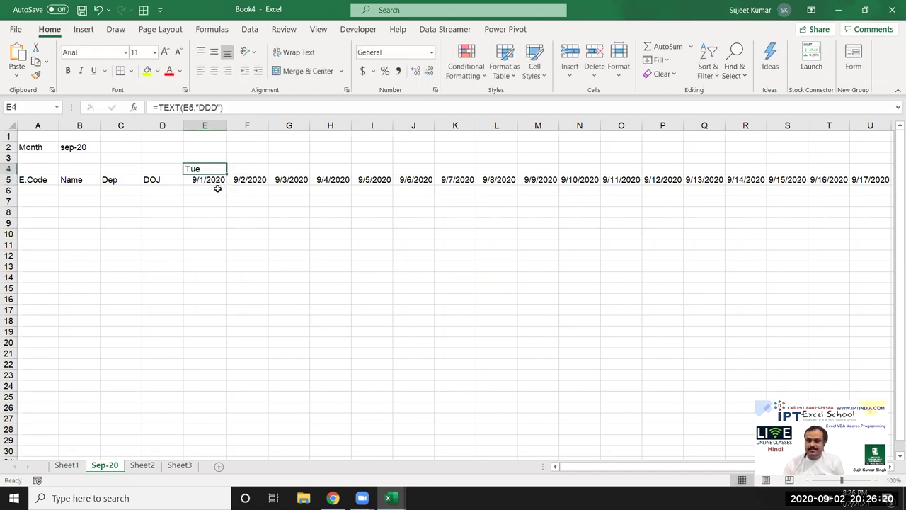
Compare the macro's doubled-quote "DDD" with E4's formula on the sheet.
key("alt+F11")
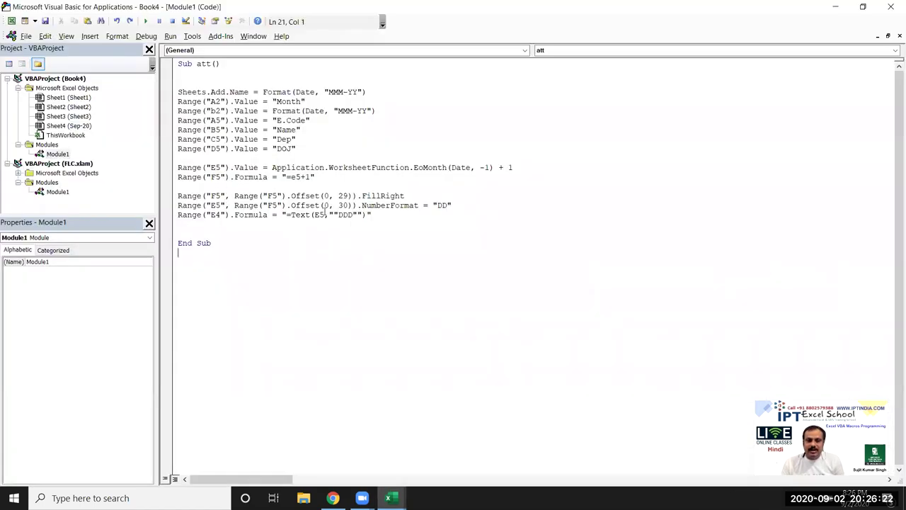
left_click_drag(329, 215, 337, 214)
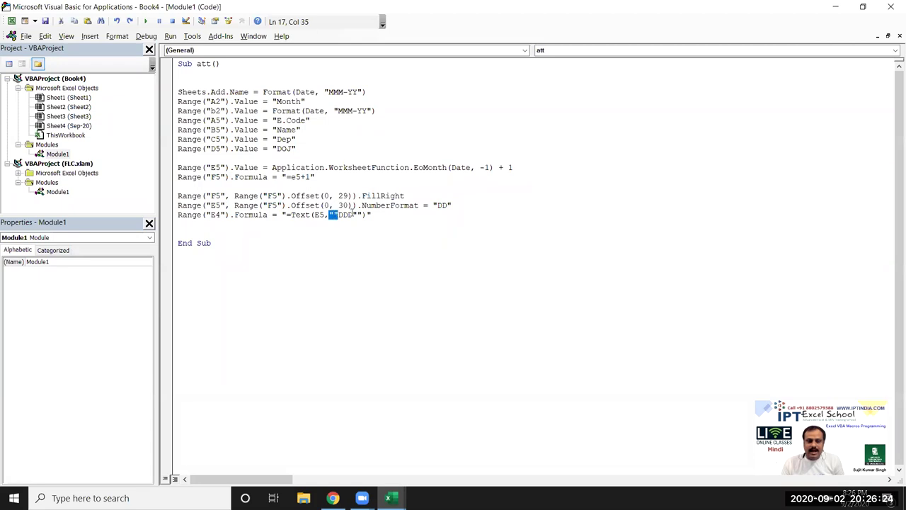
left_click_drag(220, 214, 234, 215)
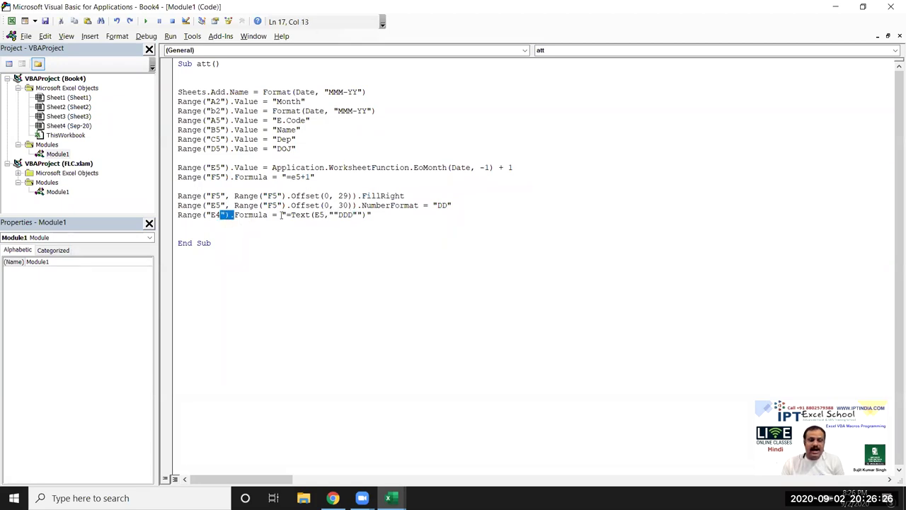
left_click_drag(335, 215, 354, 214)
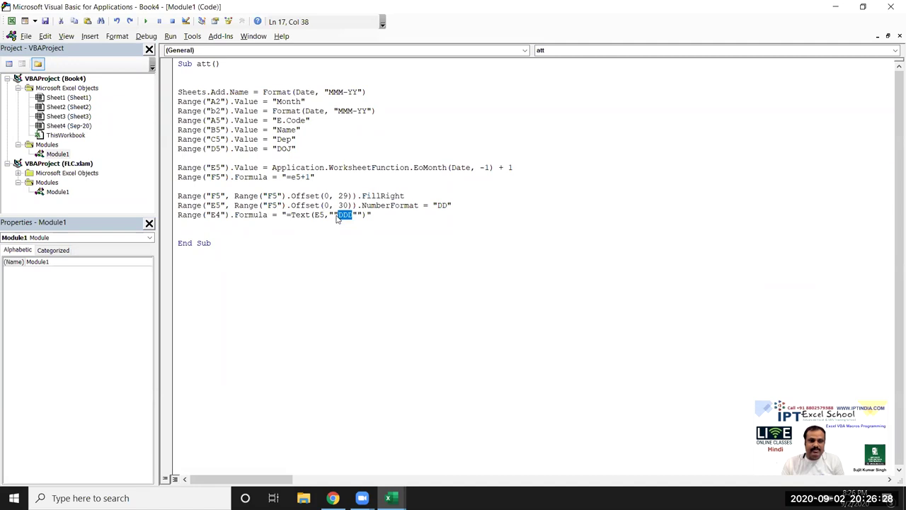
key("F5")
key("alt+F11")
double_click(207, 169)
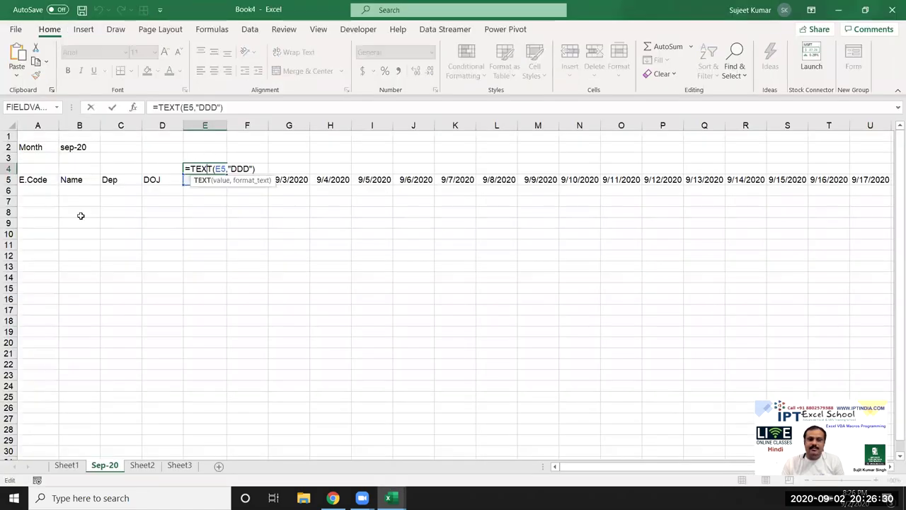
key("Escape")
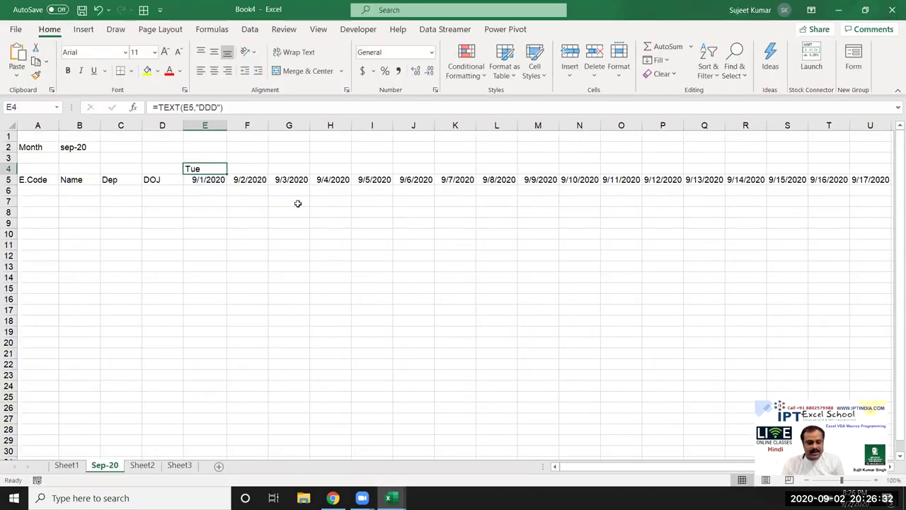
key("alt+F11")
left_click(343, 230)
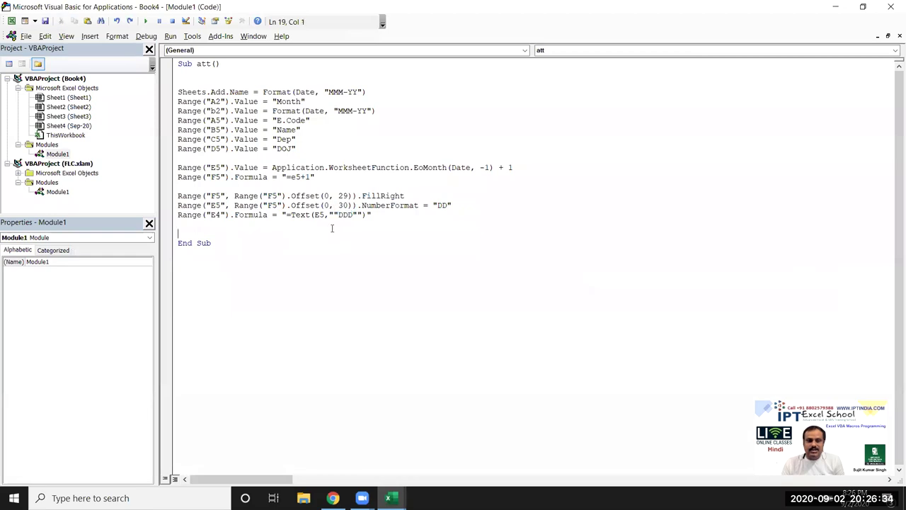
double_click(283, 214)
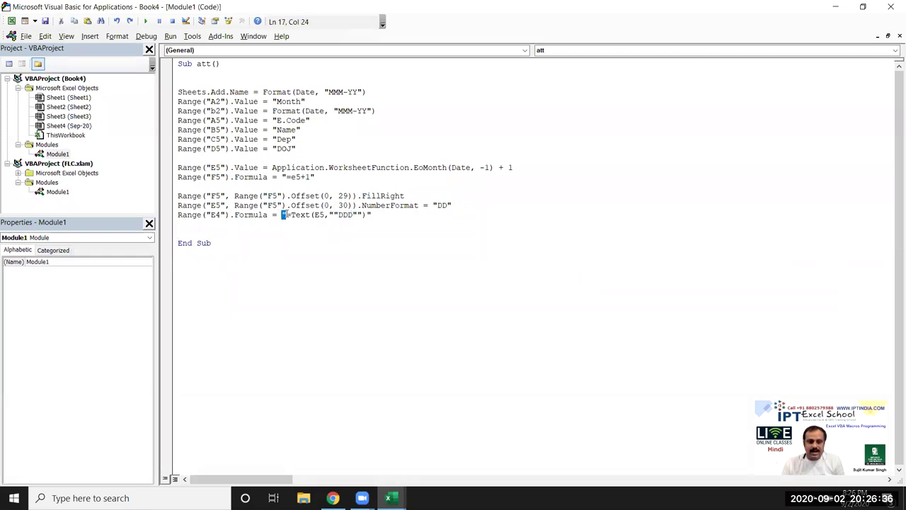
left_click(331, 214)
left_click_drag(331, 214, 286, 214)
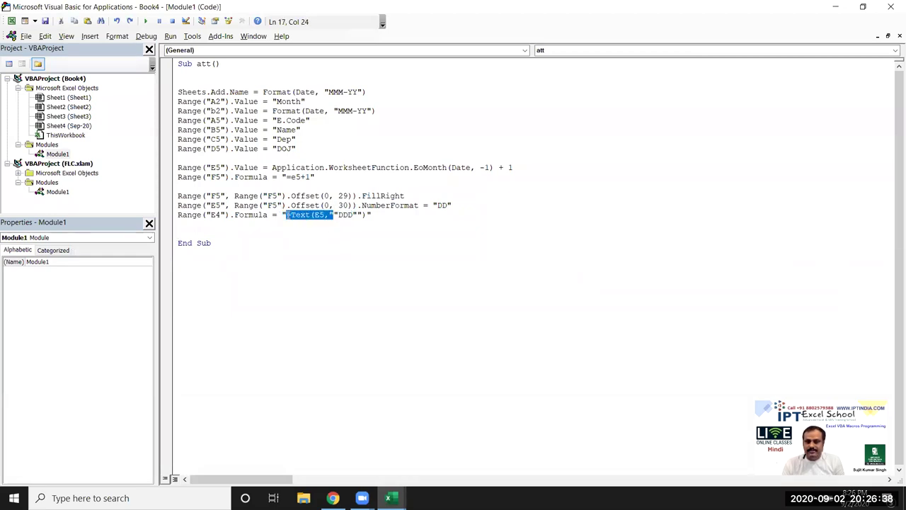
left_click(344, 225)
left_click_drag(324, 214, 335, 217)
left_click(335, 216)
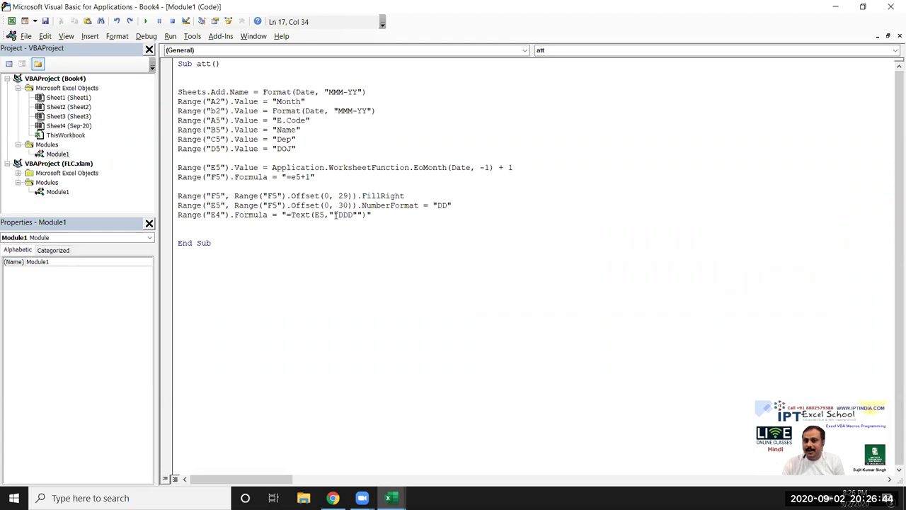
type("\"")
left_click_drag(379, 217, 179, 218)
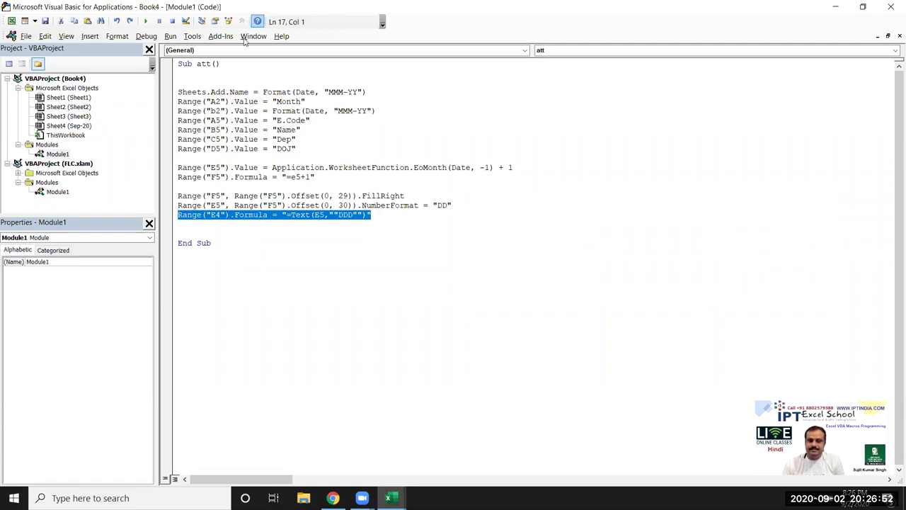
key("alt+F11")
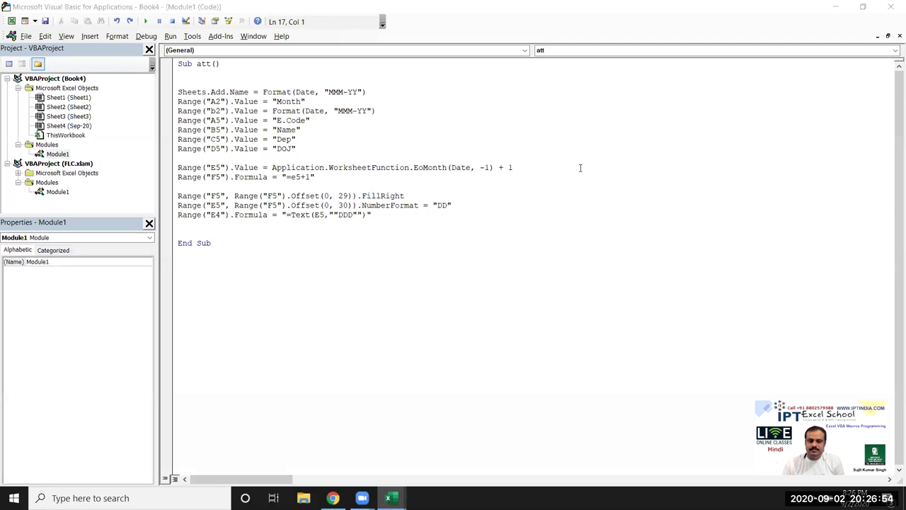
left_click(322, 223)
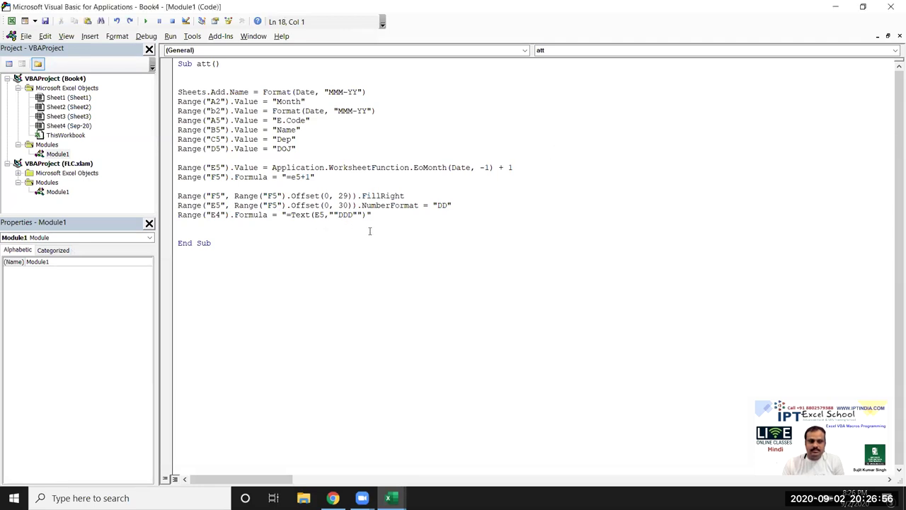
double_click(429, 168)
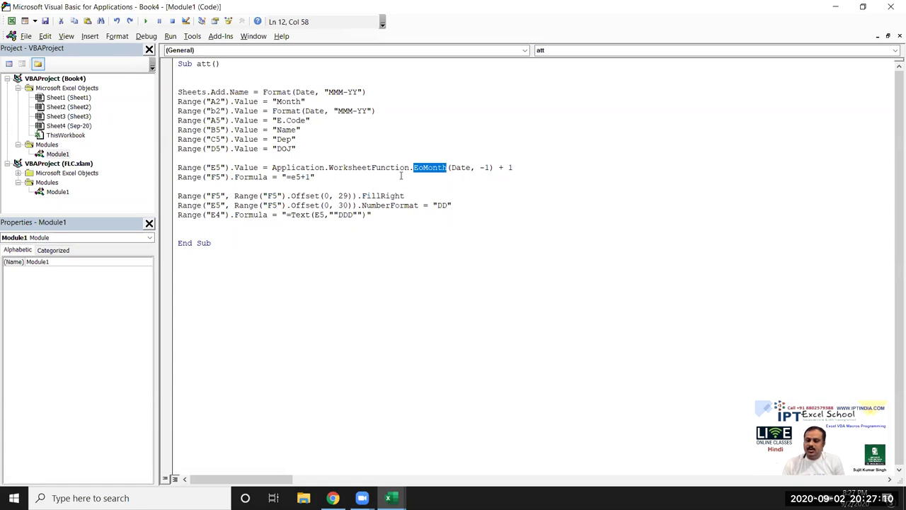
Try typing =, len( and eomonth on blank line 11, then erase each.
left_click(230, 184)
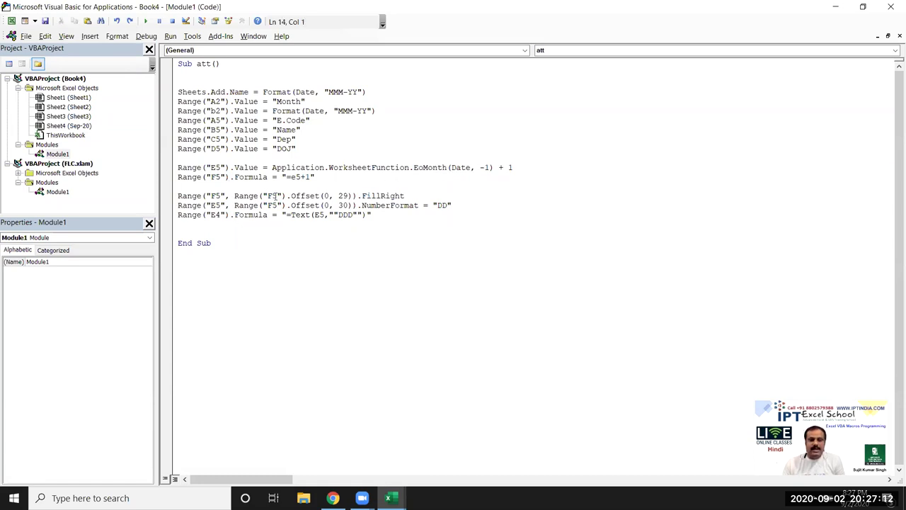
key("alt+F11")
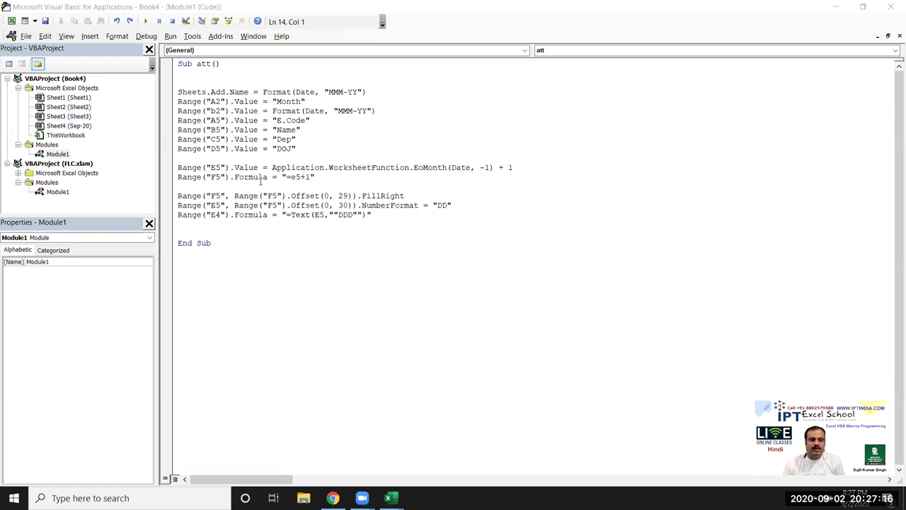
left_click(199, 158)
type("=")
key("BackSpace")
type("len(")
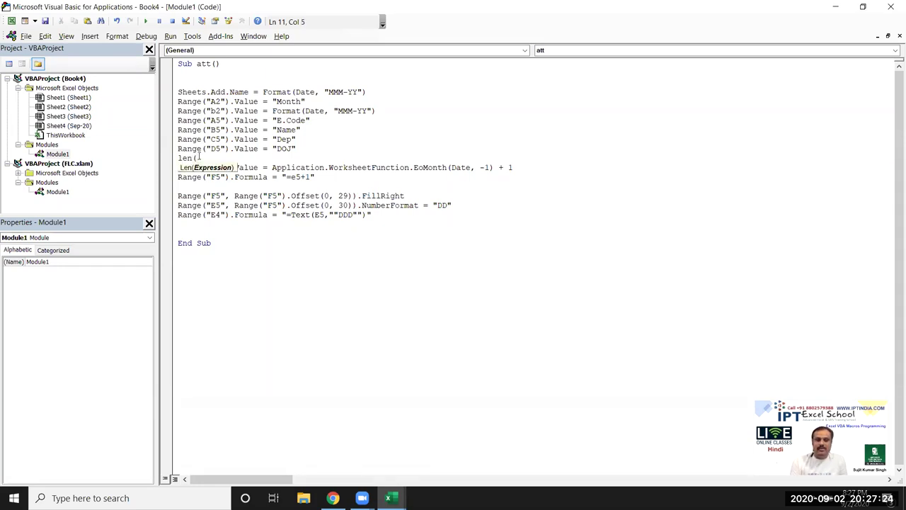
key("BackSpace")
key("BackSpace")
key("BackSpace")
key("BackSpace")
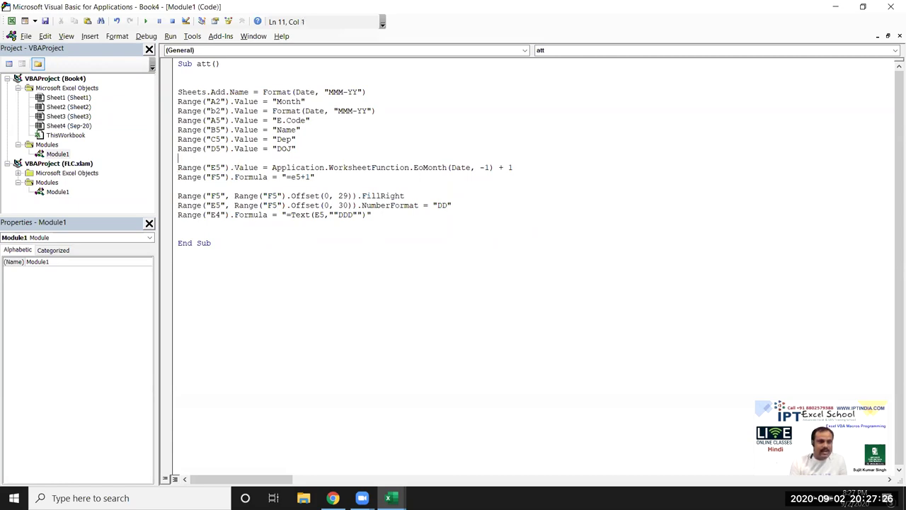
type("eomonth(")
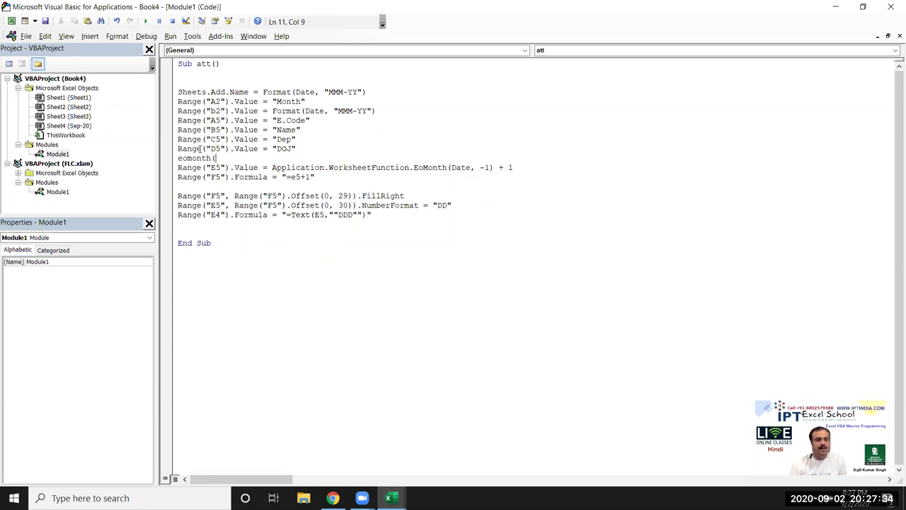
key("BackSpace")
key("BackSpace")
key("BackSpace")
key("BackSpace")
key("BackSpace")
key("BackSpace")
key("BackSpace")
key("BackSpace")
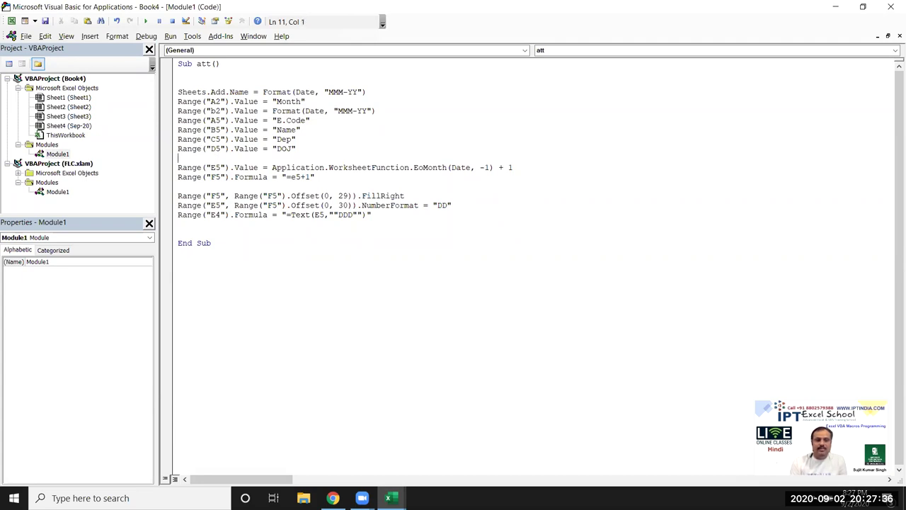
Remove the extra dot before EoMonth and check the E4 =Text(E5,"DDD") weekday line.
double_click(306, 168)
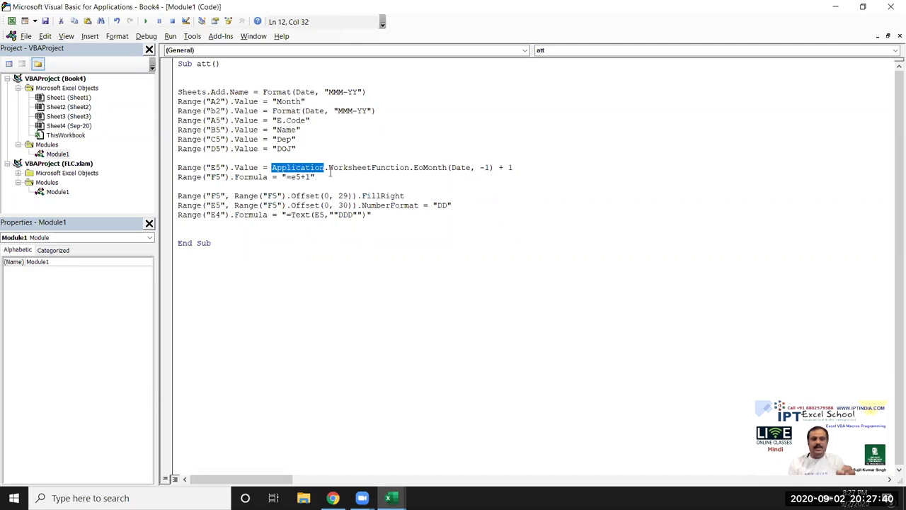
key("Down")
left_click(425, 168)
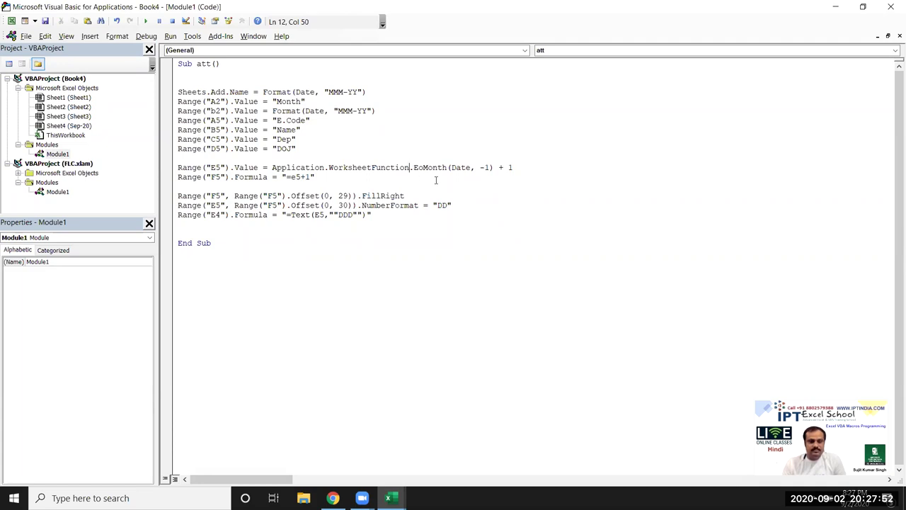
type(".")
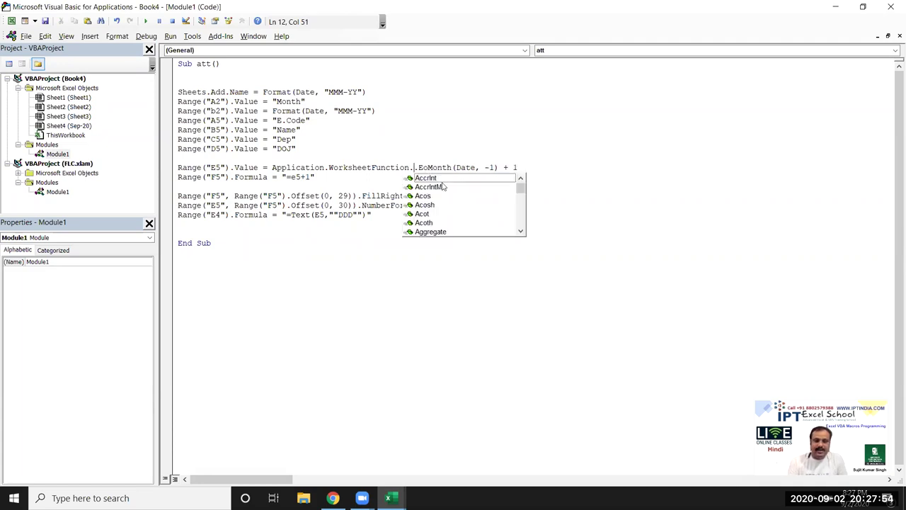
scroll(463, 190, "down", 4)
scroll(467, 192, "down", 4)
scroll(469, 194, "down", 5)
scroll(471, 196, "down", 5)
scroll(472, 197, "down", 5)
scroll(475, 201, "down", 5)
scroll(475, 201, "down", 5)
scroll(475, 201, "down", 5)
scroll(475, 202, "down", 5)
scroll(476, 202, "down", 5)
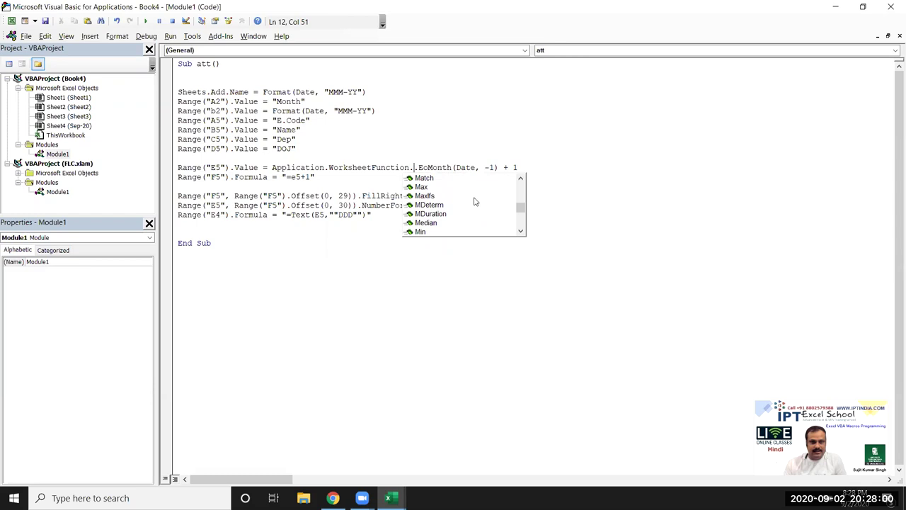
key("BackSpace")
key("Escape")
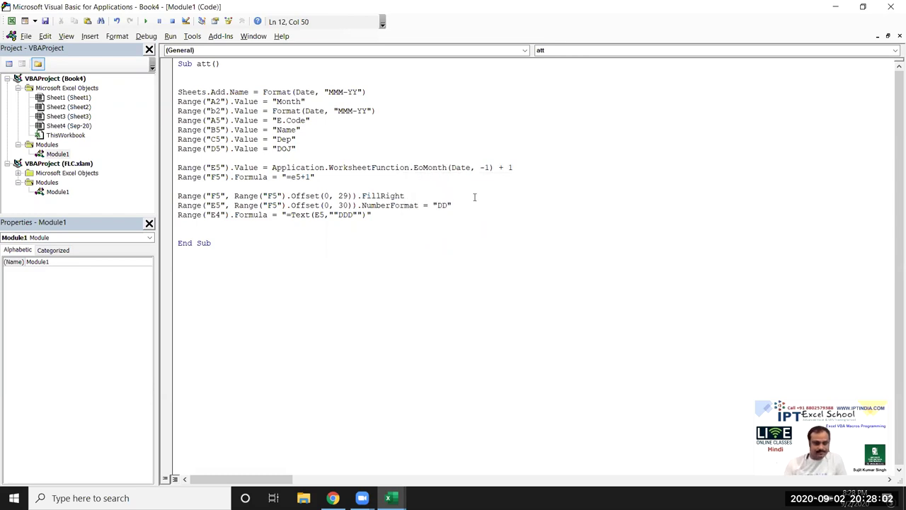
left_click(458, 215)
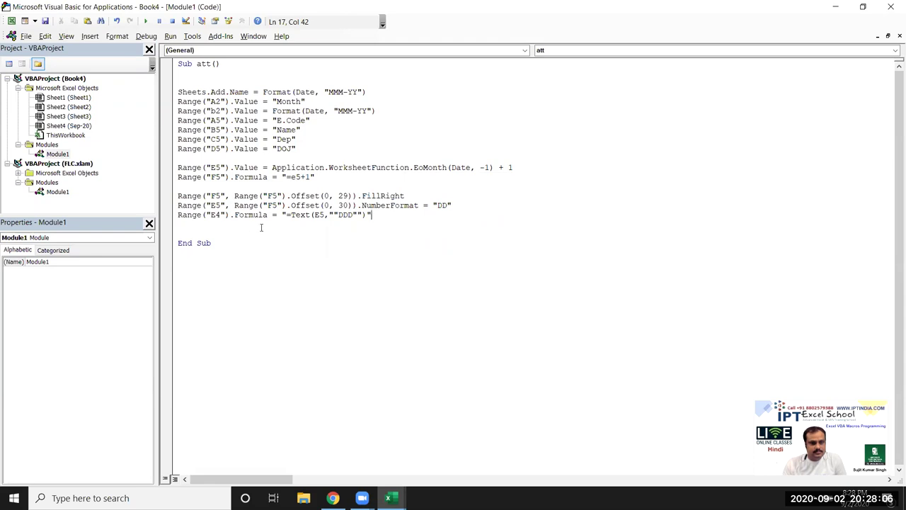
double_click(327, 215)
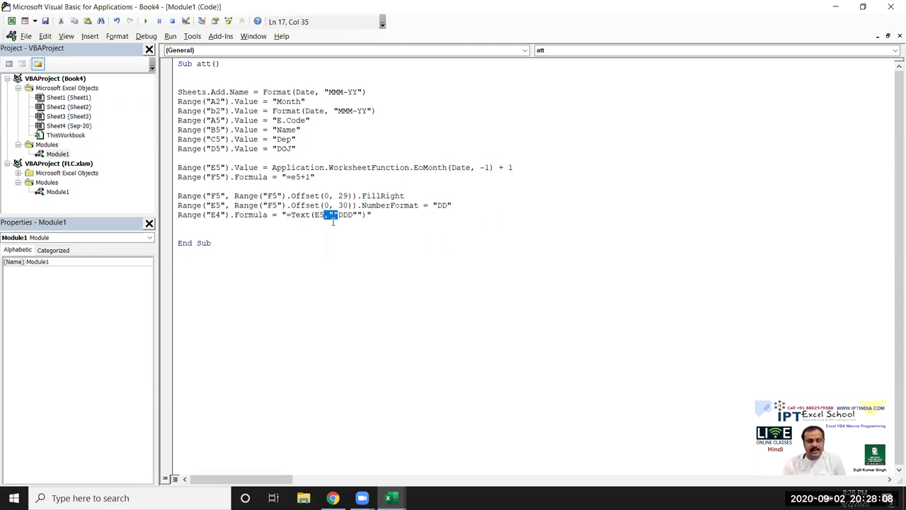
left_click(333, 223)
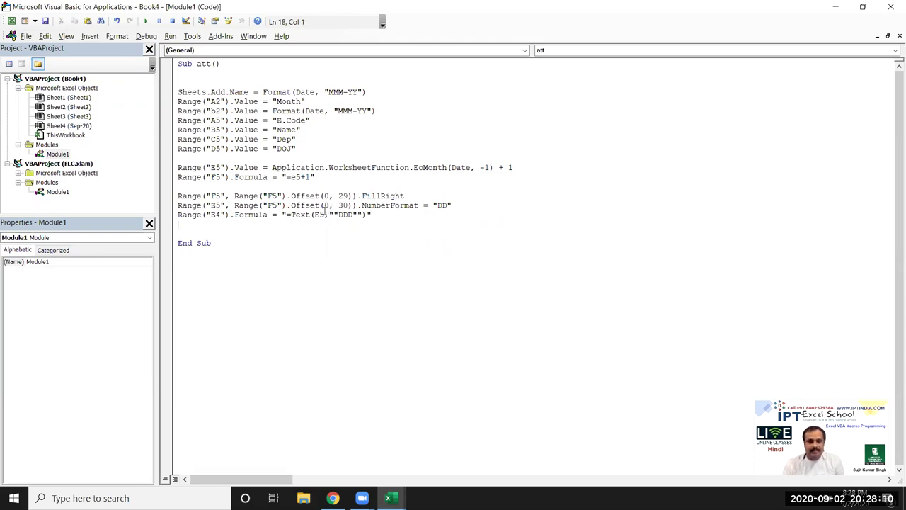
key("alt+Tab")
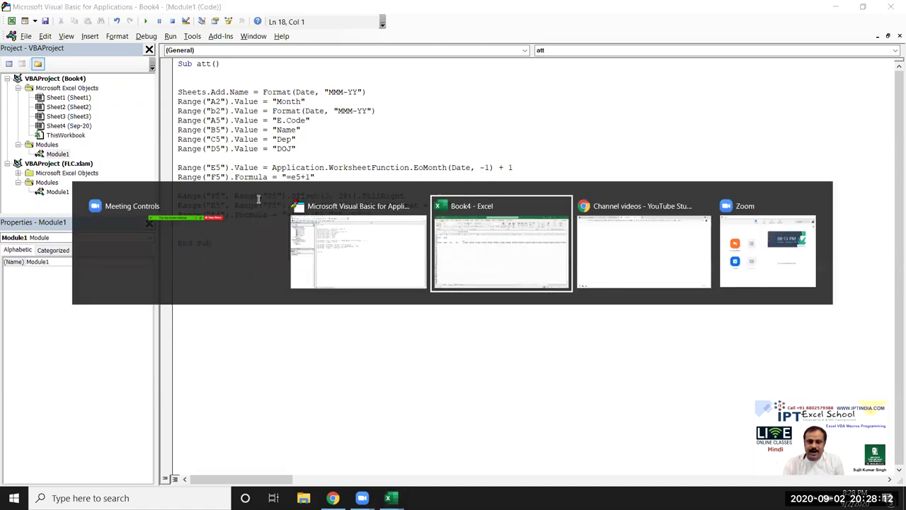
double_click(228, 171)
left_click_drag(227, 169, 254, 168)
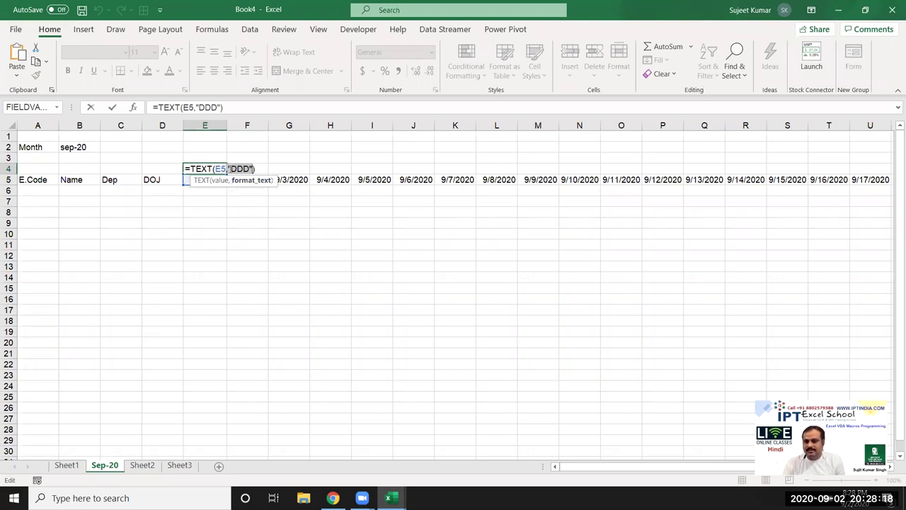
key("ctrl+Return")
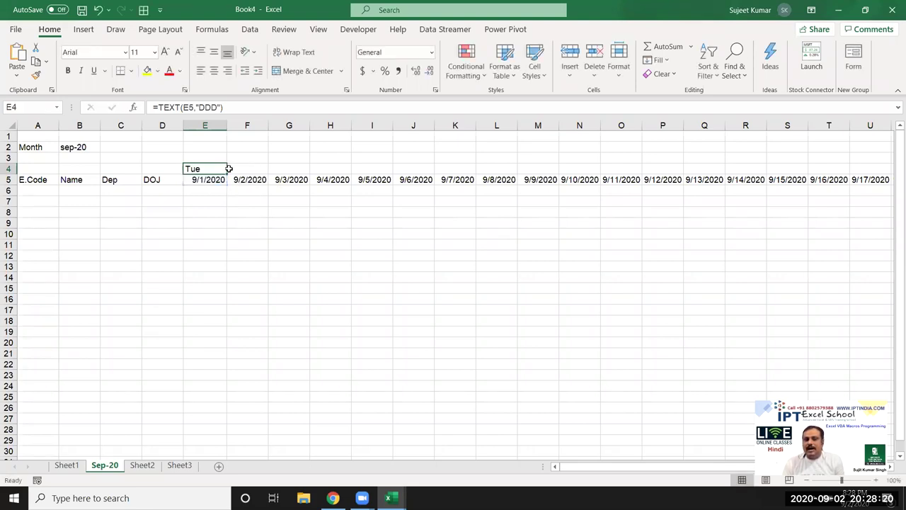
key("alt+Tab")
key("alt+Tab")
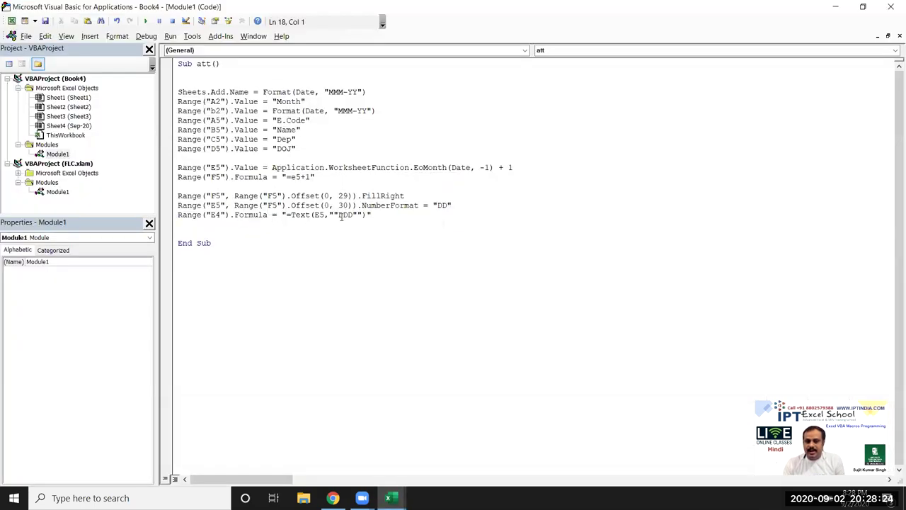
left_click(329, 214)
left_click_drag(329, 214, 363, 215)
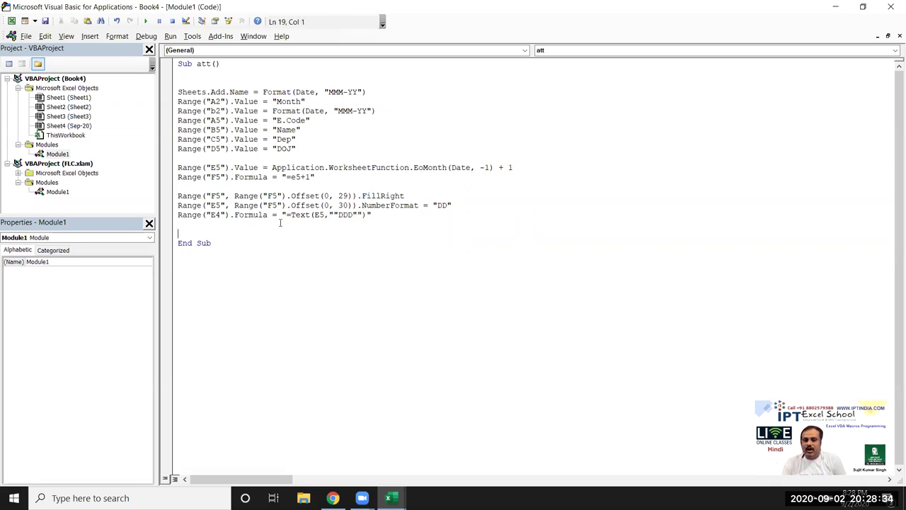
left_click_drag(286, 215, 354, 216)
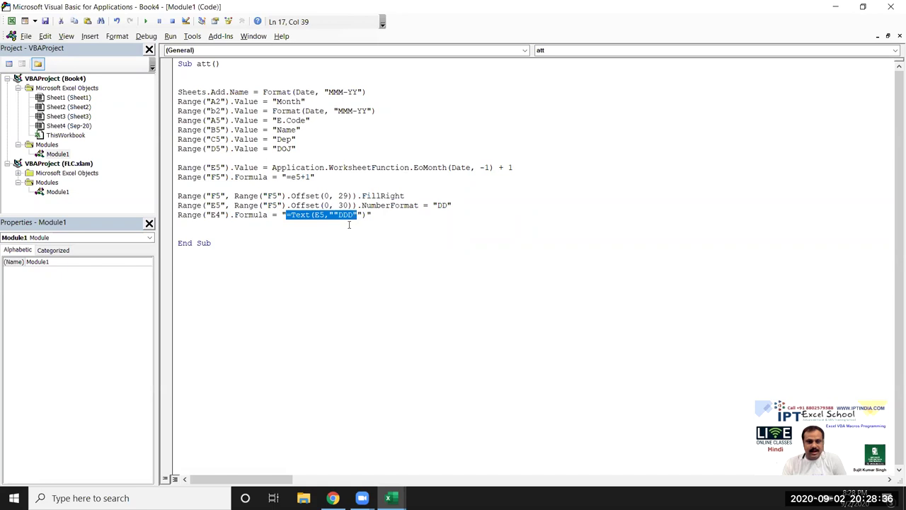
left_click(354, 222)
left_click(333, 215)
key("Delete")
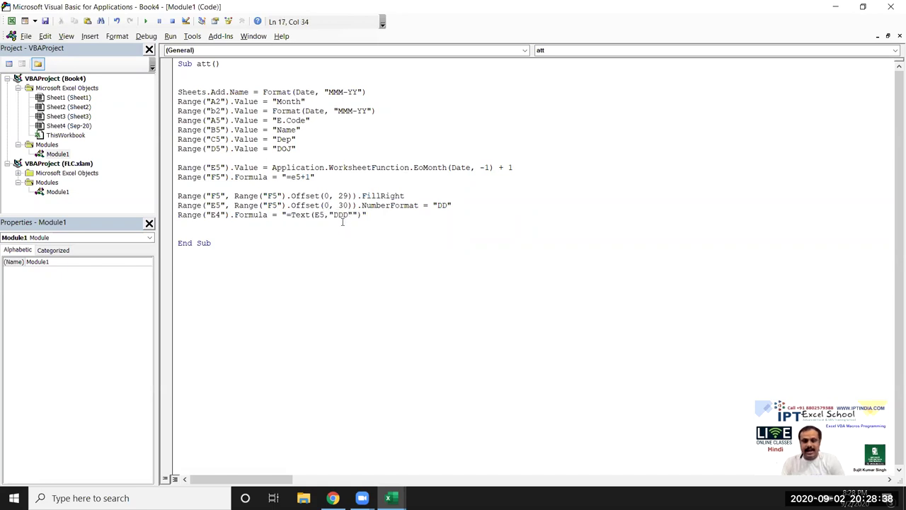
left_click(339, 231)
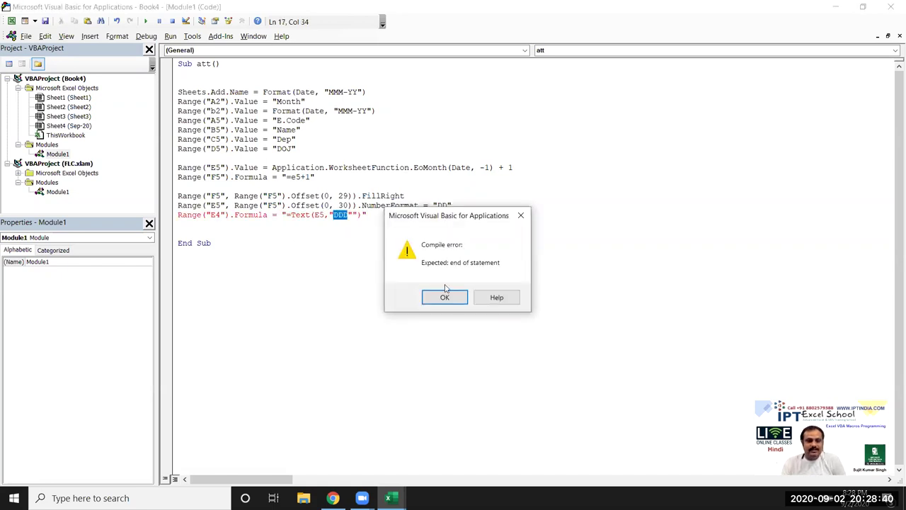
left_click(444, 292)
left_click(284, 214)
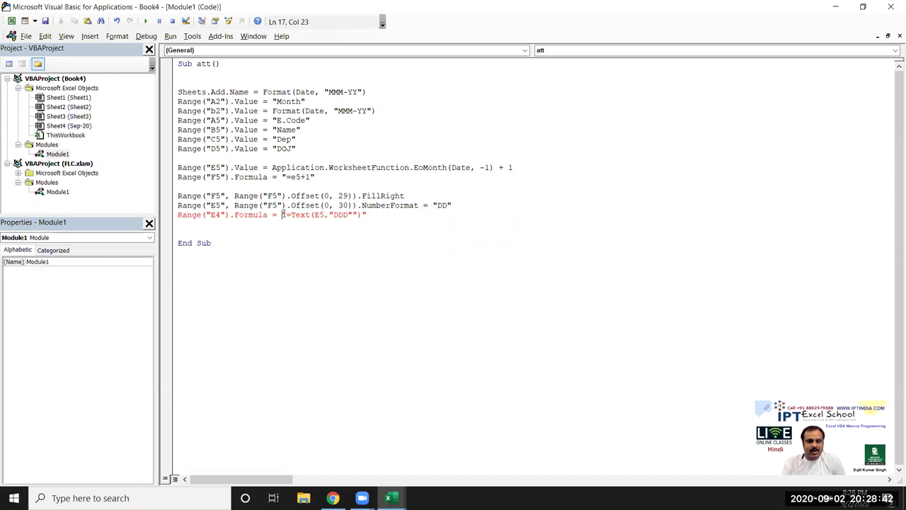
left_click_drag(333, 214, 282, 215)
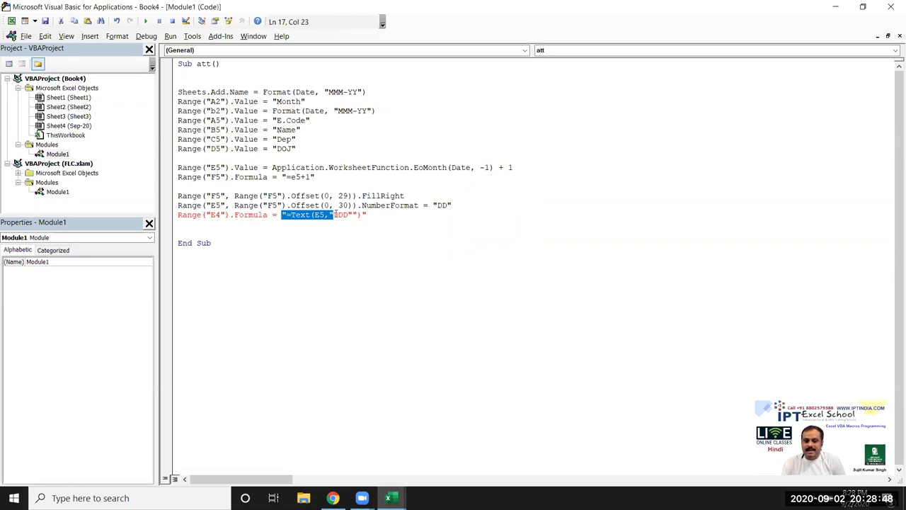
left_click(333, 215)
type("\"")
key("Right")
key("Right")
key("Right")
type("\"")
left_click(400, 225)
left_click(328, 214)
key("shift+Right")
key("shift+Right")
key("shift+Right")
key("shift+Right")
key("shift+Right")
key("shift+Right")
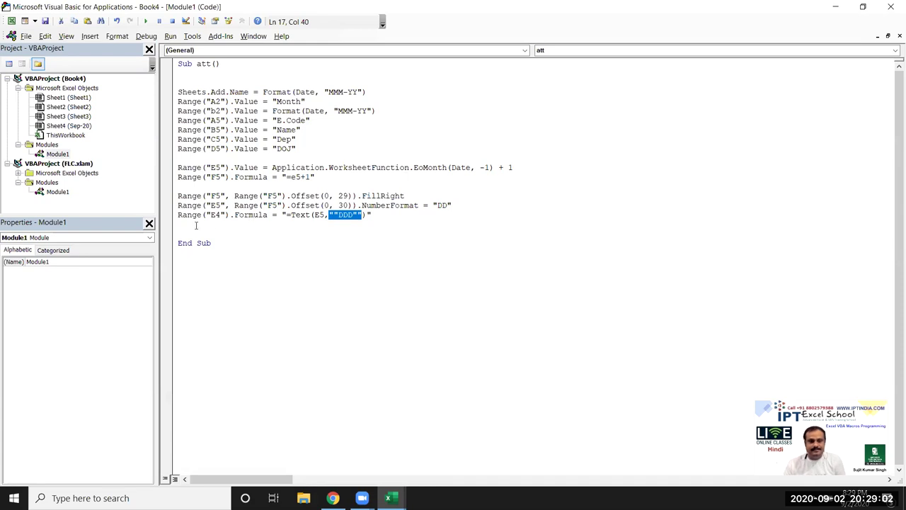
Copy the E5 NumberFormat "DD" line and paste it below the E4 formula line.
left_click(182, 205)
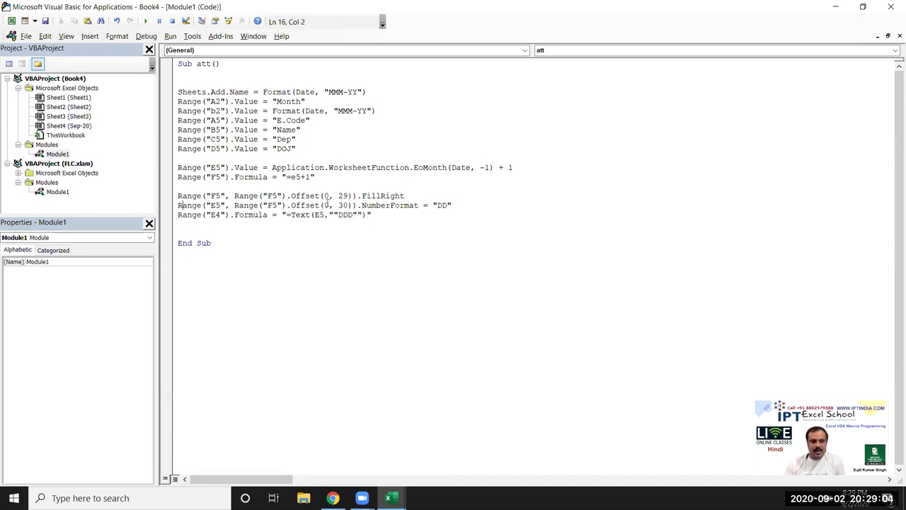
key("shift+Down")
key("ctrl+c")
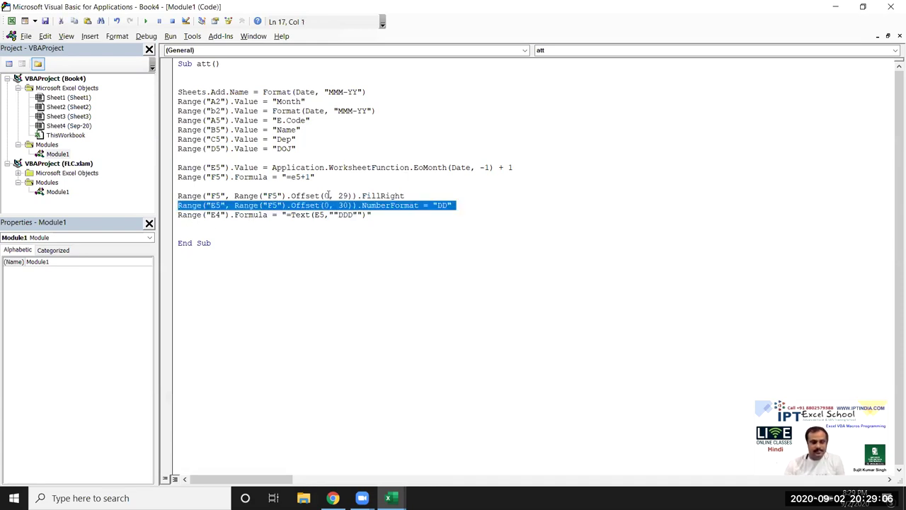
key("Down")
key("ctrl+v")
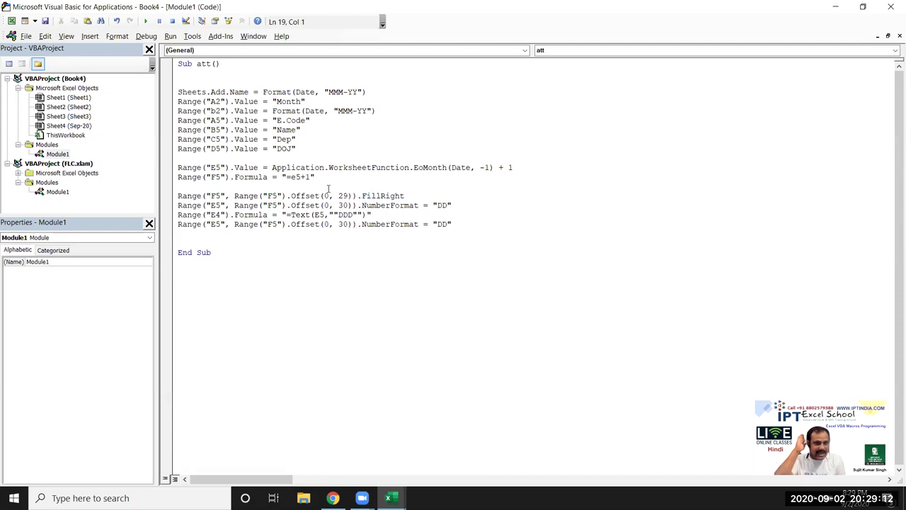
Review the E4 Text formula, the EoMonth call and the =e5+1 fill in the code.
double_click(296, 214)
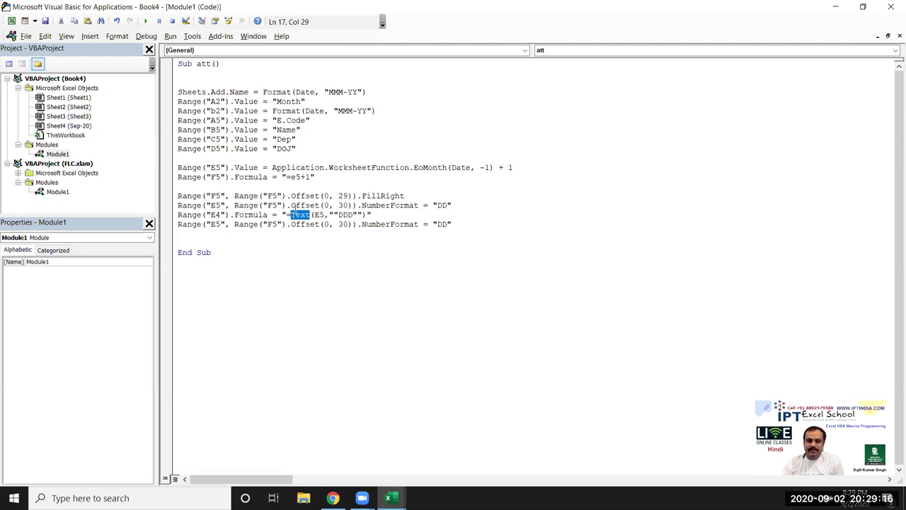
left_click_drag(443, 167, 276, 169)
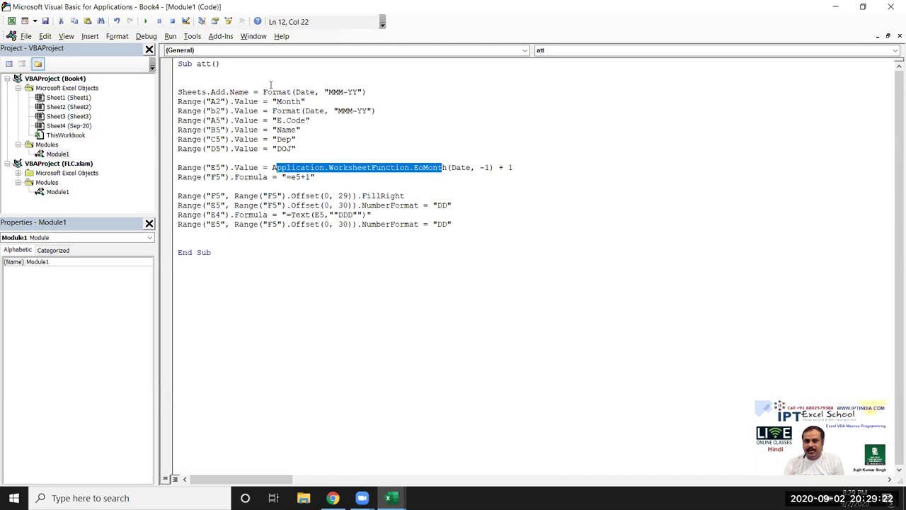
left_click_drag(276, 92, 377, 83)
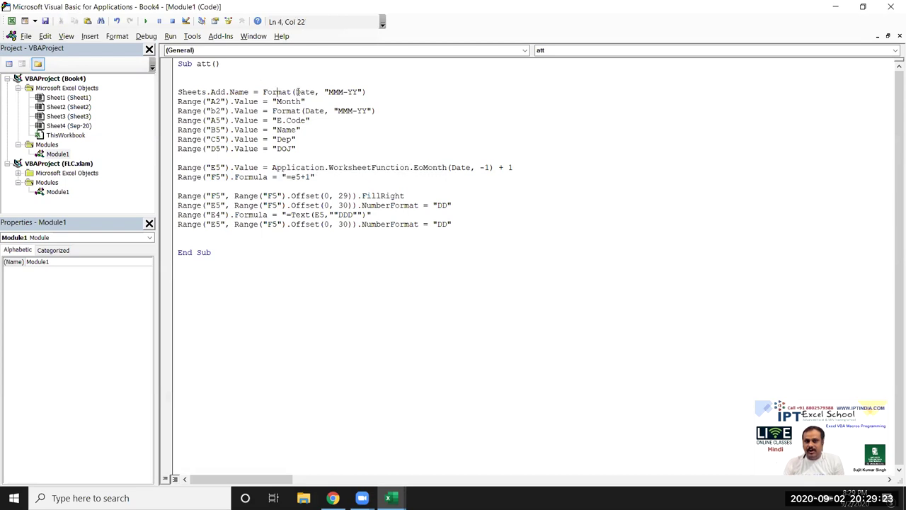
double_click(287, 215)
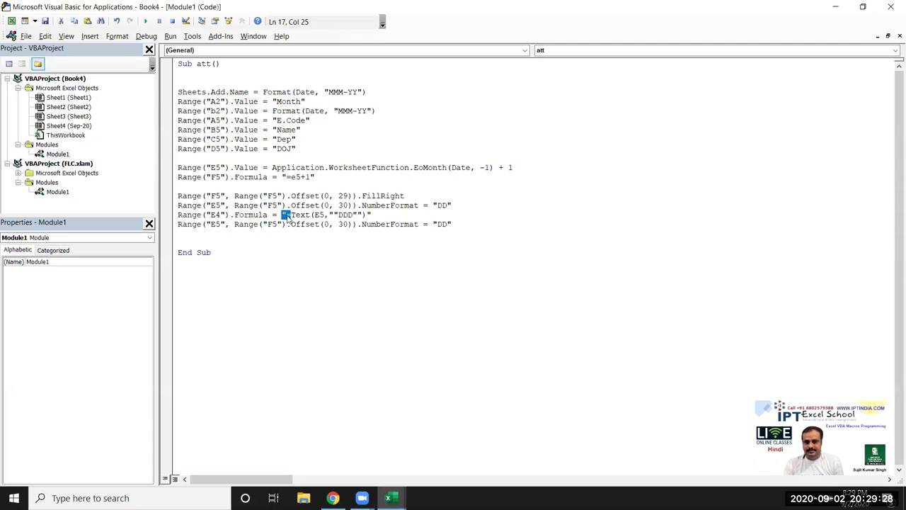
left_click_drag(287, 176, 308, 178)
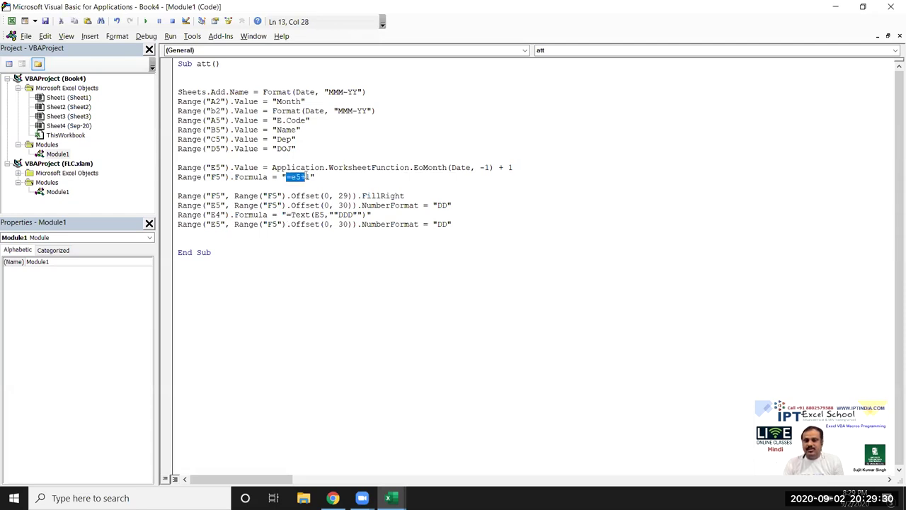
key("Right")
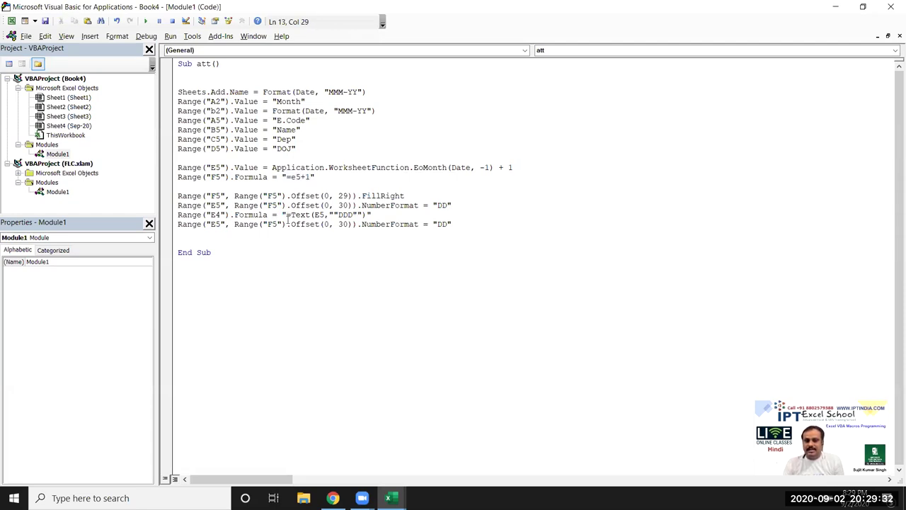
left_click_drag(287, 214, 362, 215)
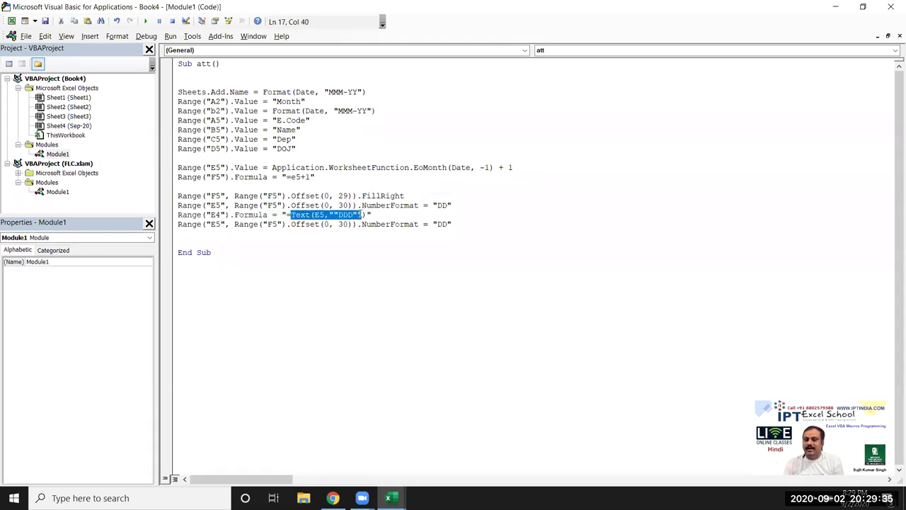
left_click(384, 248)
left_click(272, 224)
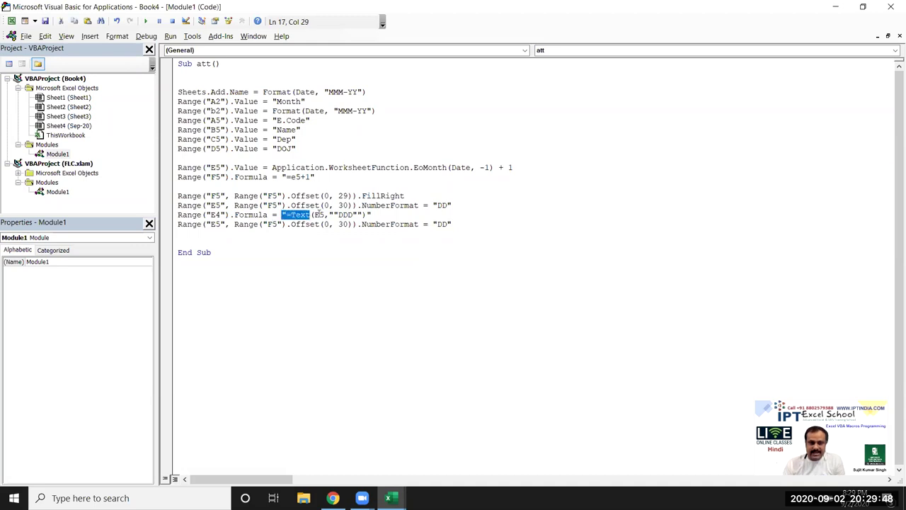
left_click_drag(281, 213, 371, 214)
key("alt+F11")
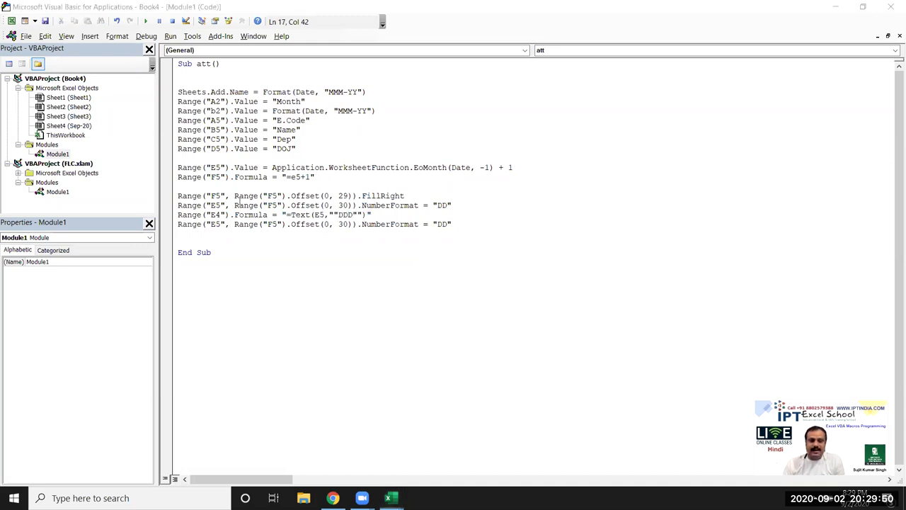
Test-fill the weekday formula across F4:G4, then clear E4:G4 and return to the code.
key("alt+Tab")
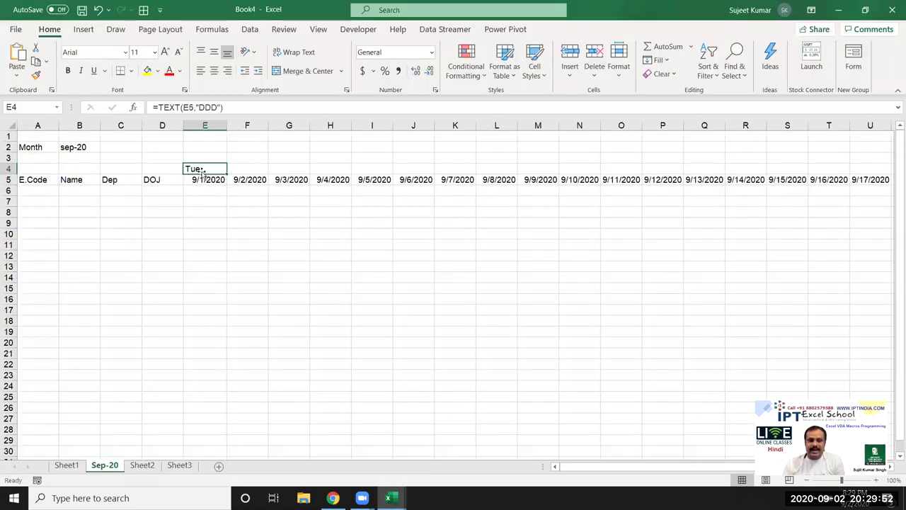
left_click_drag(226, 173, 286, 175)
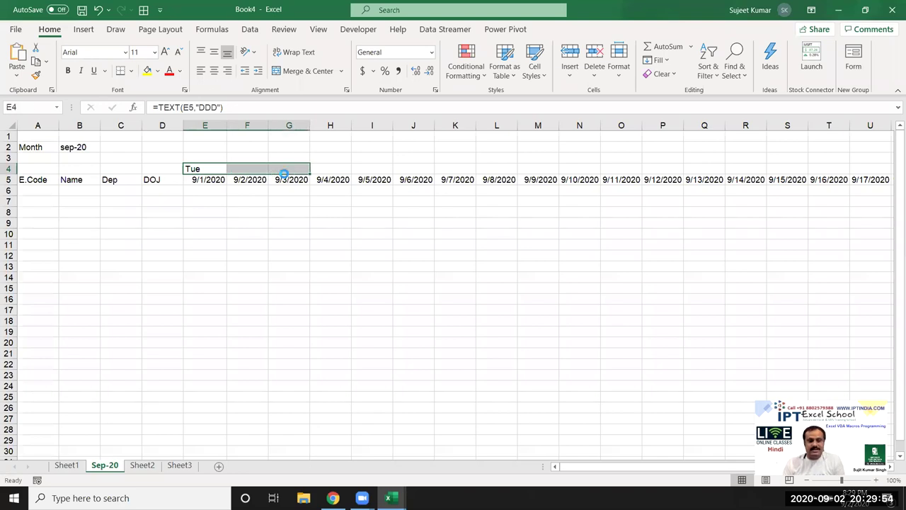
left_click(241, 173)
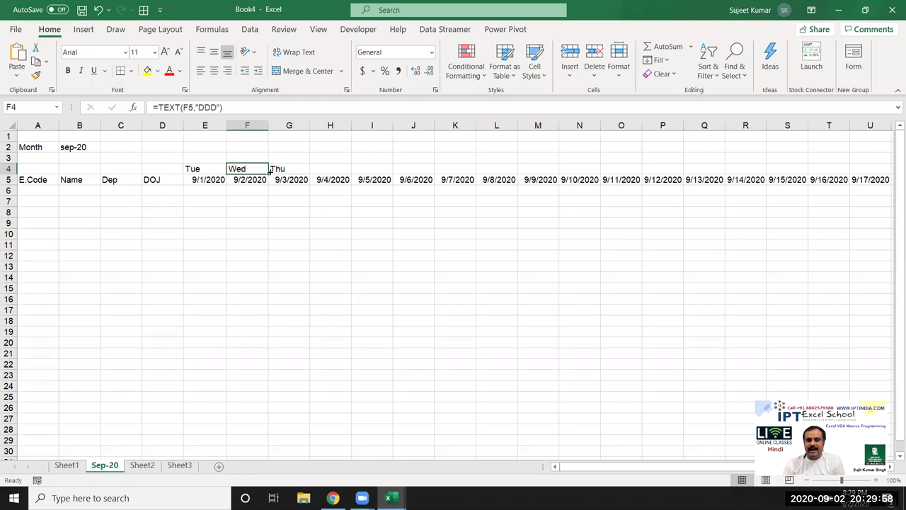
left_click(296, 171)
left_click_drag(308, 177, 205, 169)
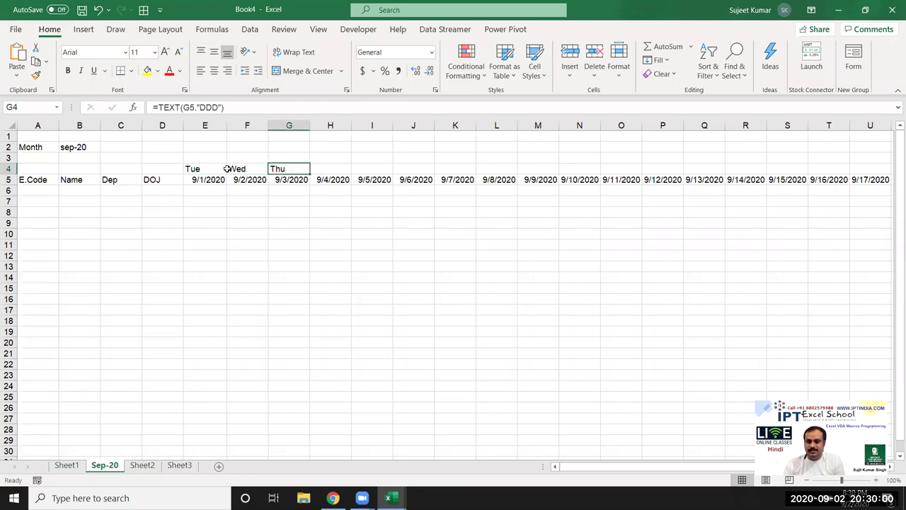
key("Delete")
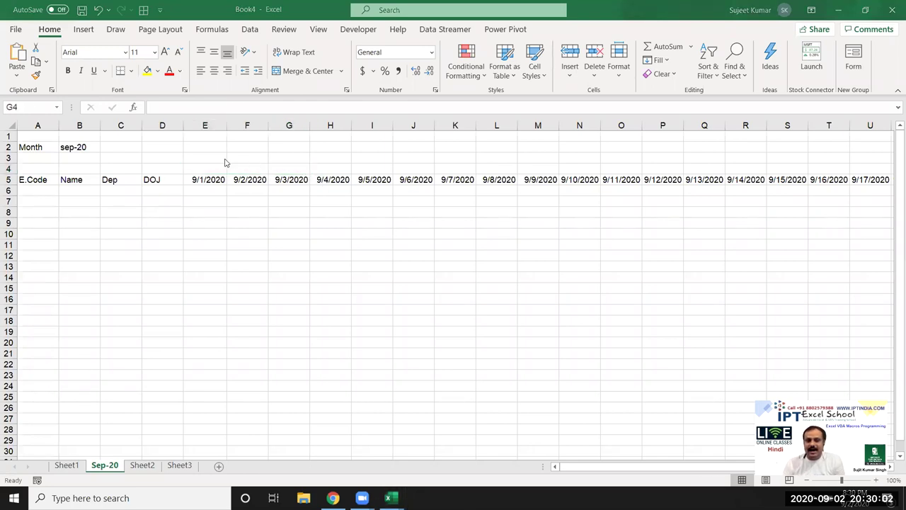
key("alt+Tab")
key("alt+Tab")
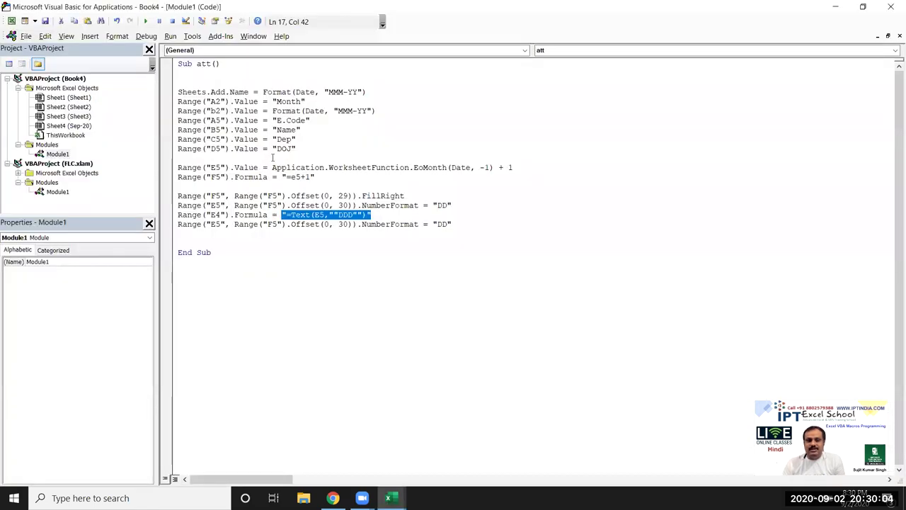
Check the E5 start date and H5 next-day formula in the workbook.
double_click(311, 167)
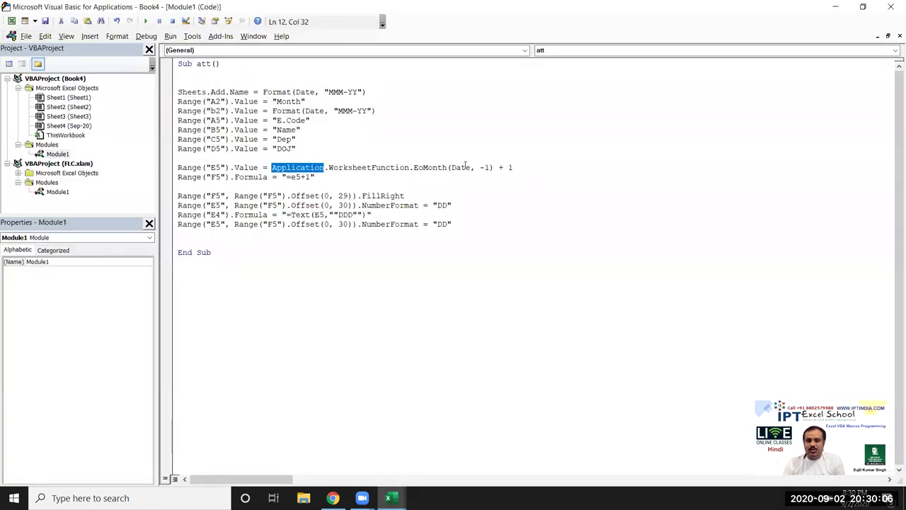
key("alt+Tab")
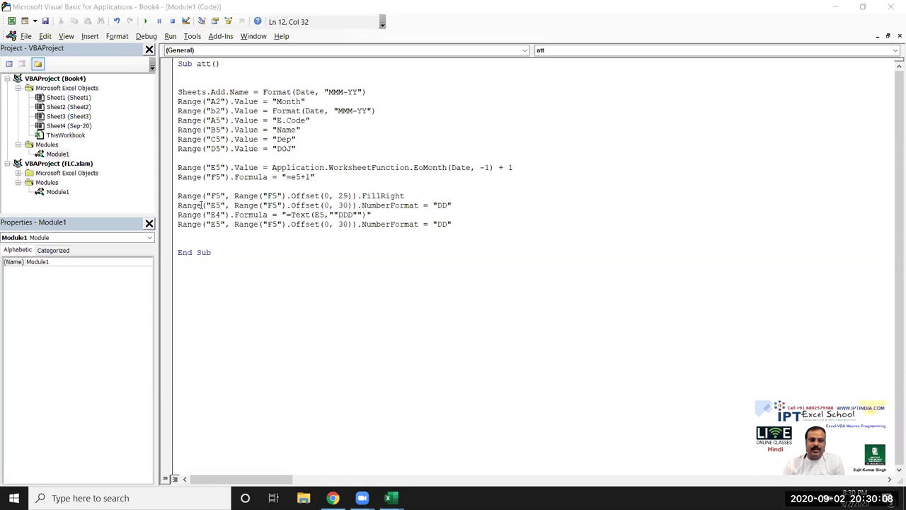
key("alt+Tab")
key("alt+Tab")
left_click(212, 179)
left_click(329, 177)
left_click(425, 172)
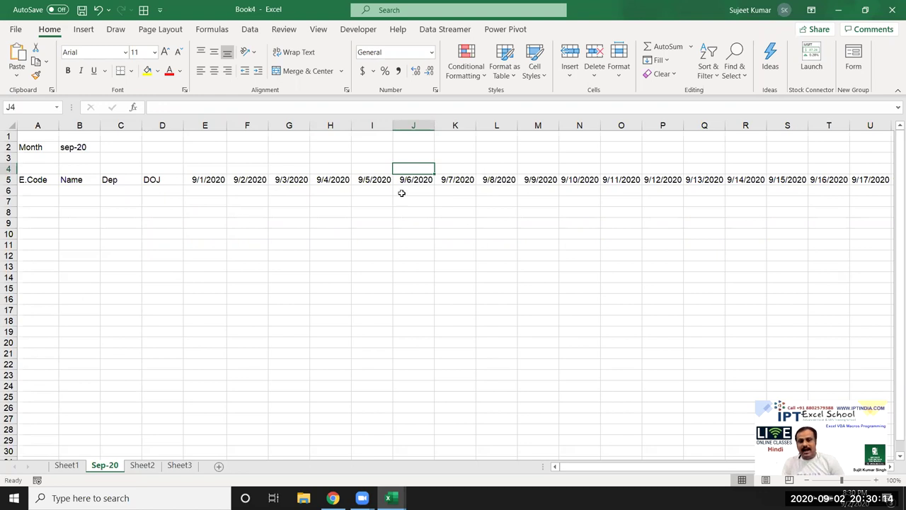
left_click(209, 181)
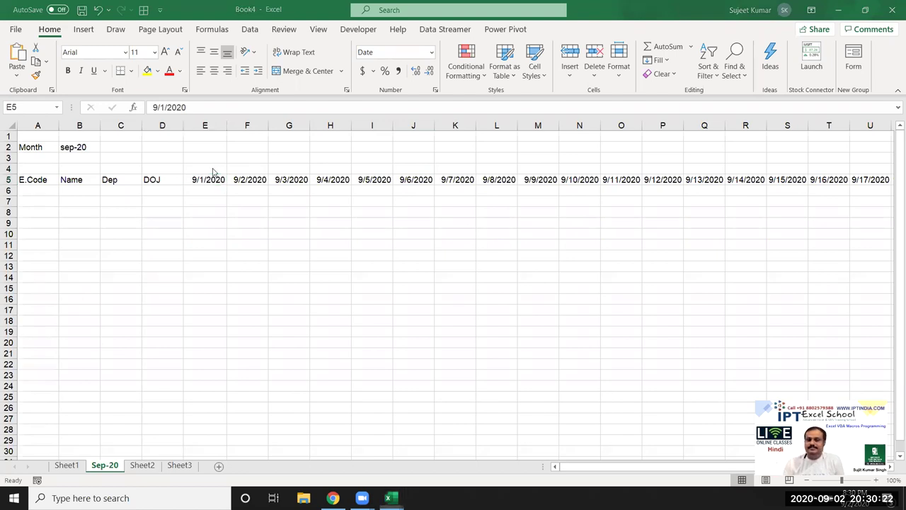
key("alt+Tab")
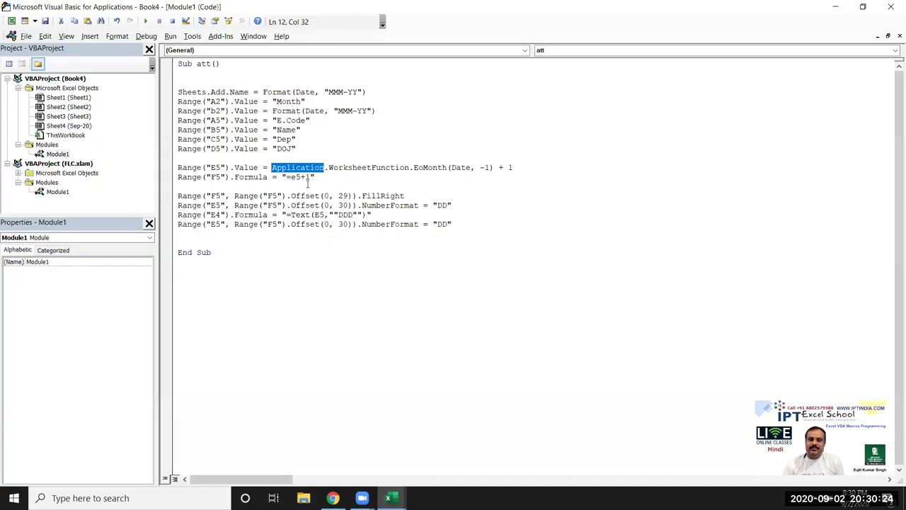
Change the last line's E5 and F5 references to E4 and F4.
left_click(313, 235)
left_click_drag(292, 215, 370, 214)
left_click(302, 231)
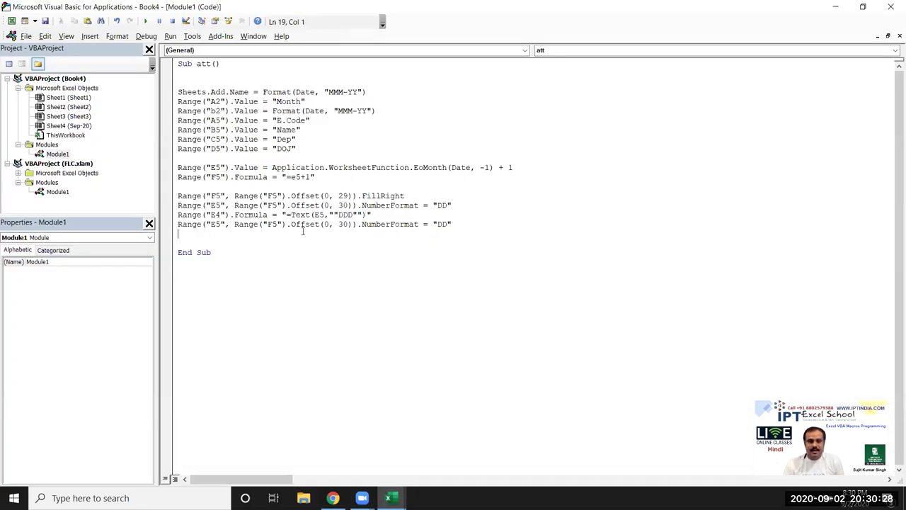
key("Delete")
type("4")
left_click(273, 224)
key("Delete")
type("4")
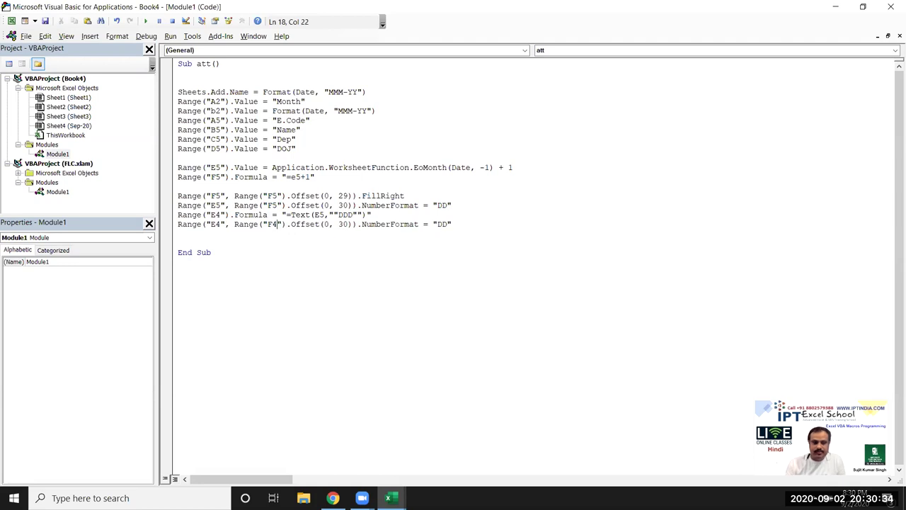
Replace NumberFormat = "DD" on that line with .FillRight.
key("End")
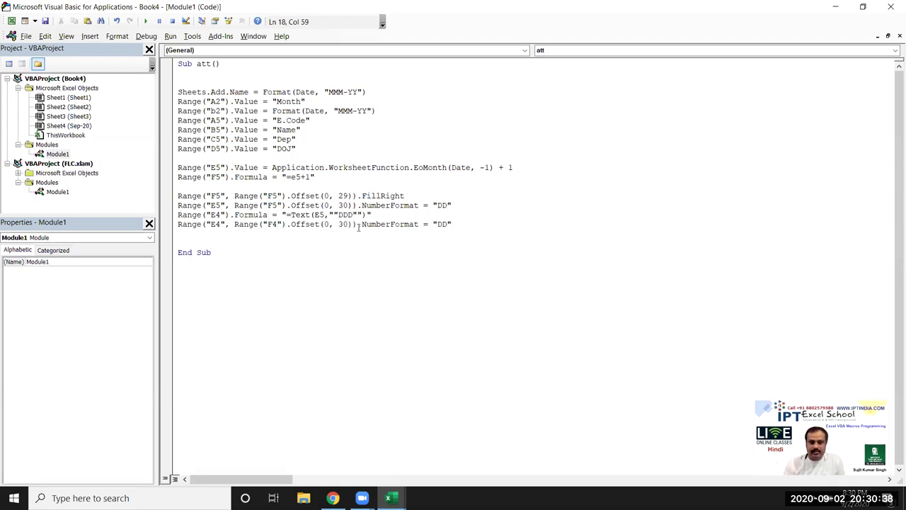
left_click_drag(359, 225, 472, 224)
key("Delete")
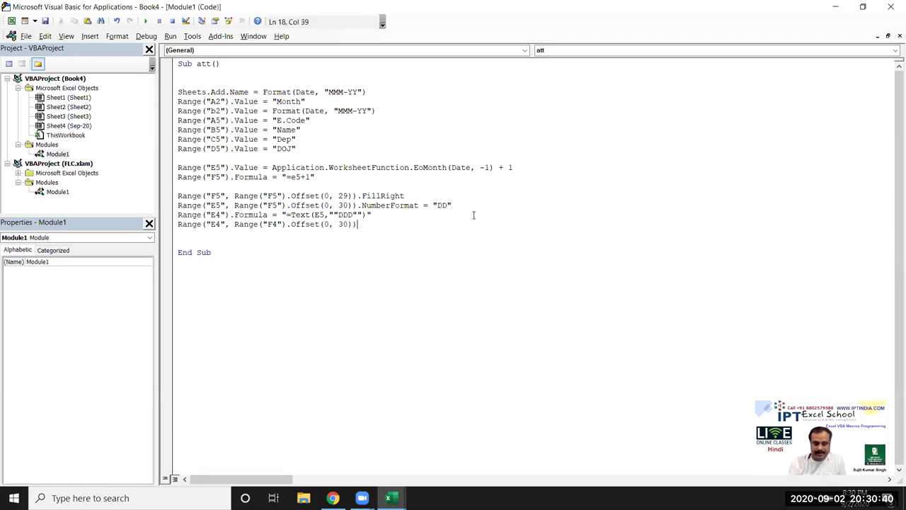
type(".fi")
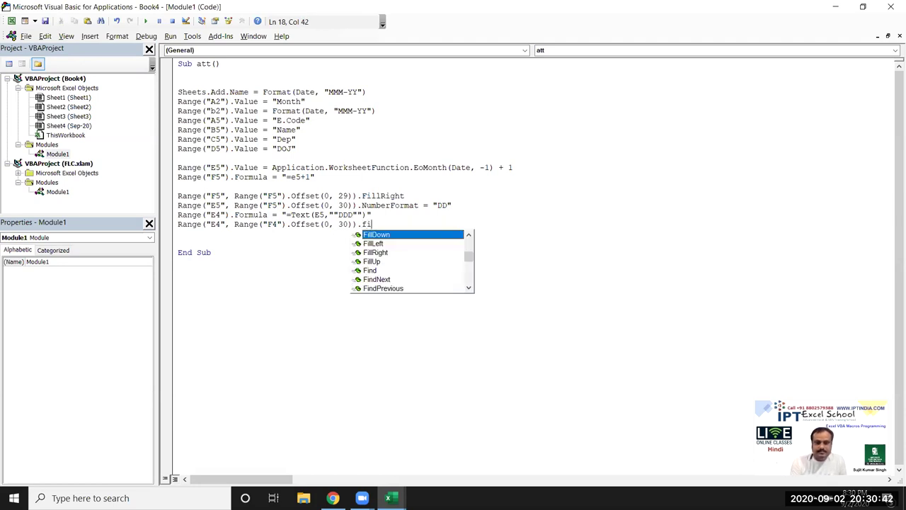
key("Down")
key("Down")
key("Tab")
key("Down")
key("Down")
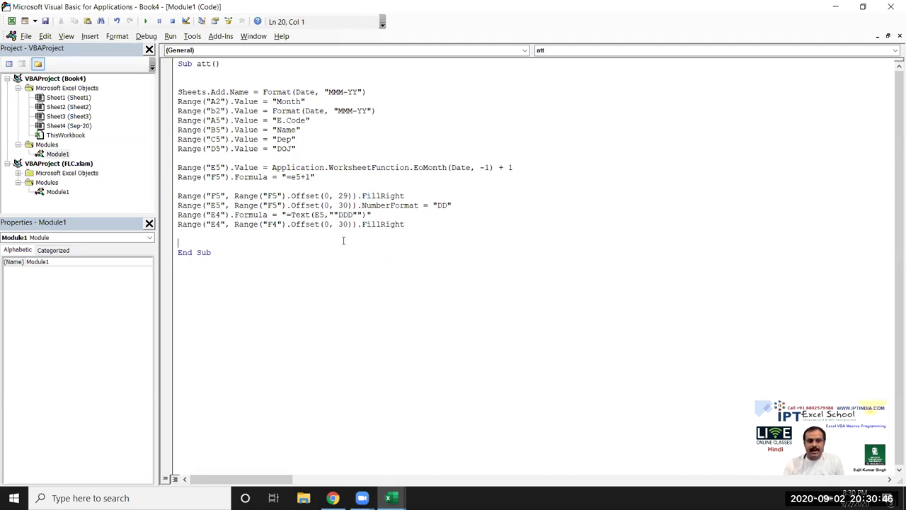
key("alt+Tab")
key("alt+Tab")
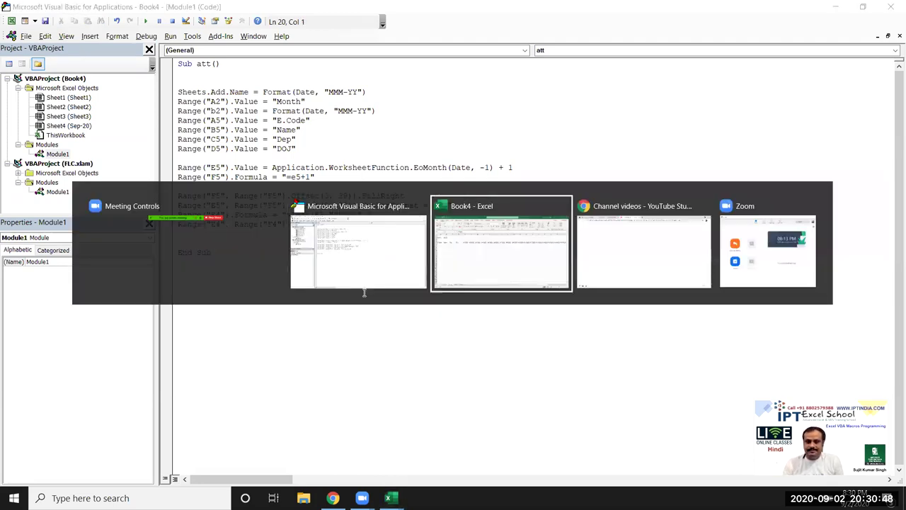
Delete the Sep-20 sheet from the workbook.
right_click(104, 466)
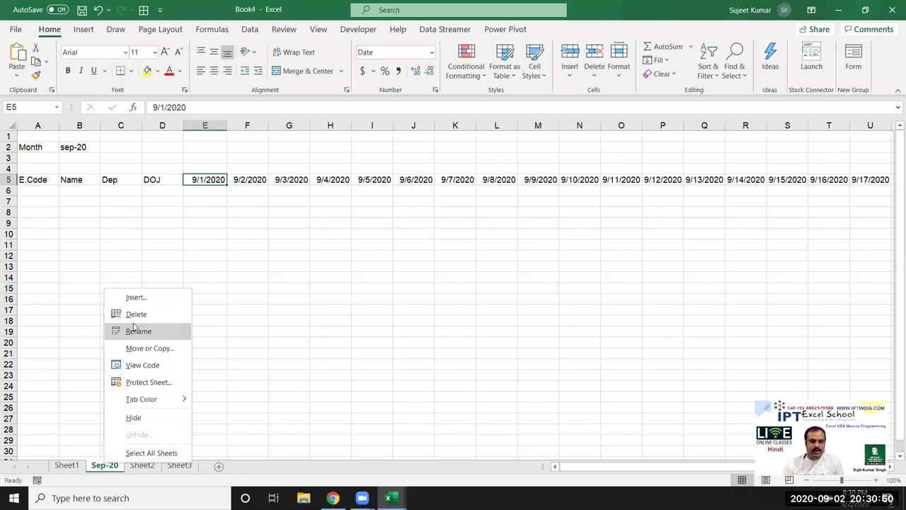
left_click(170, 311)
left_click(428, 281)
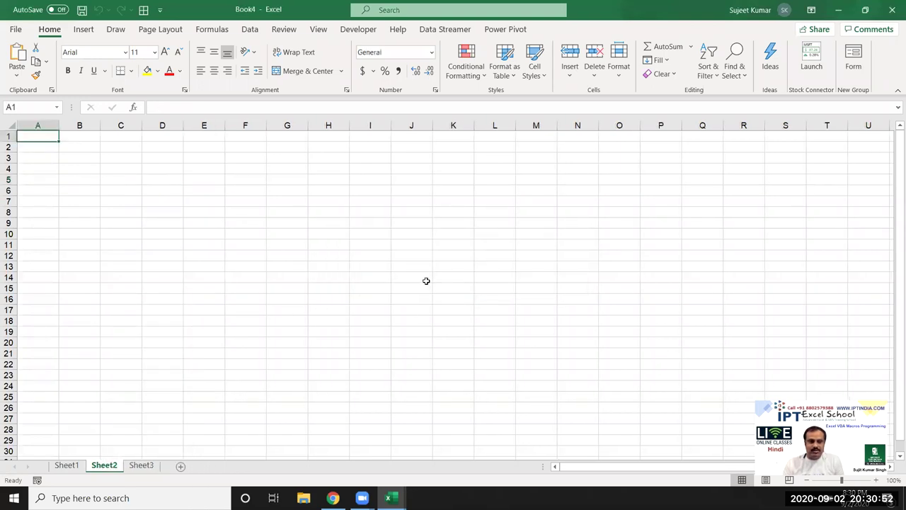
Restore the VBA editor and resize it to the right half beside the workbook.
key("alt+Tab")
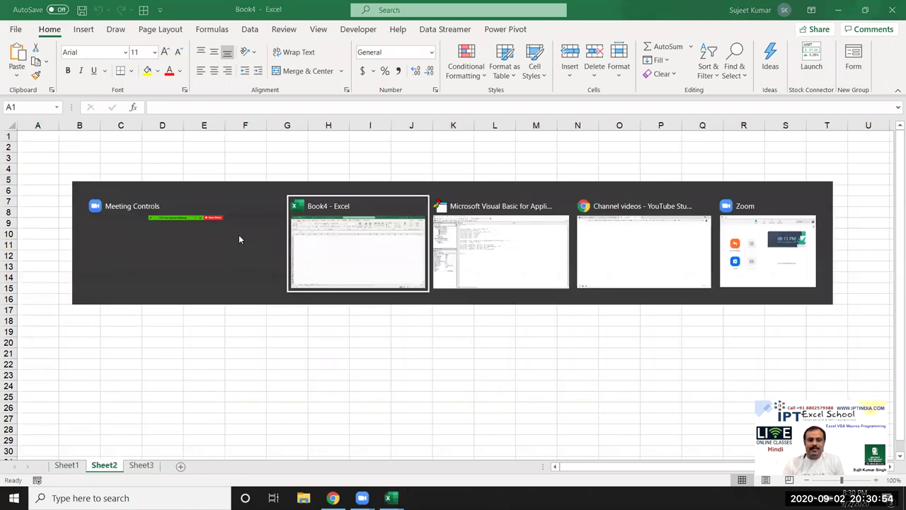
left_click(864, 6)
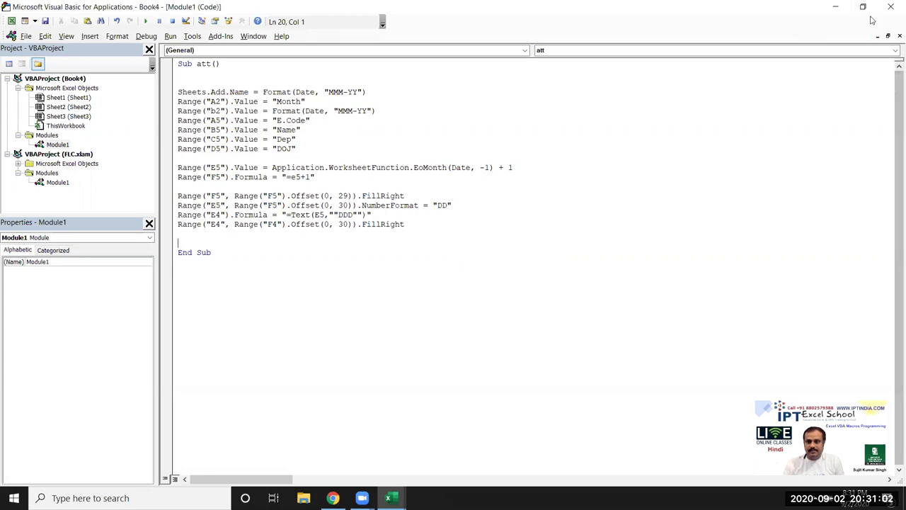
left_click(863, 7)
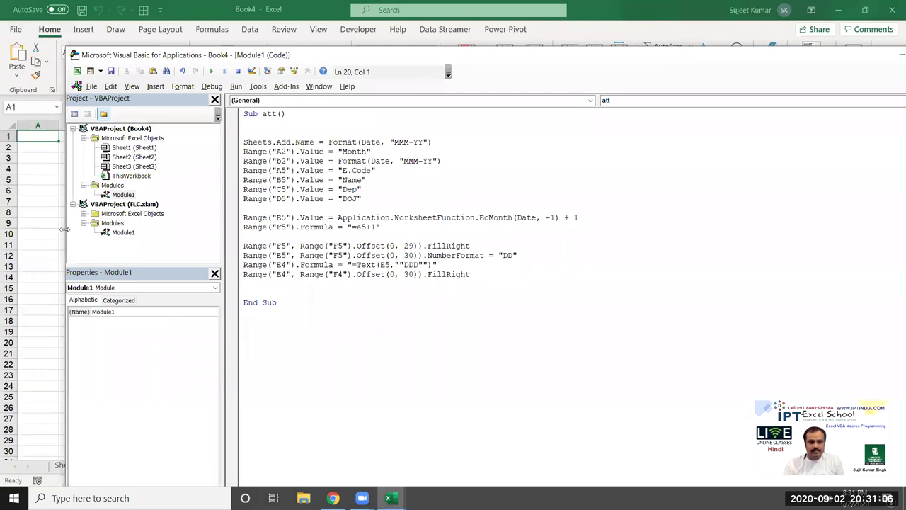
left_click_drag(64, 229, 643, 113)
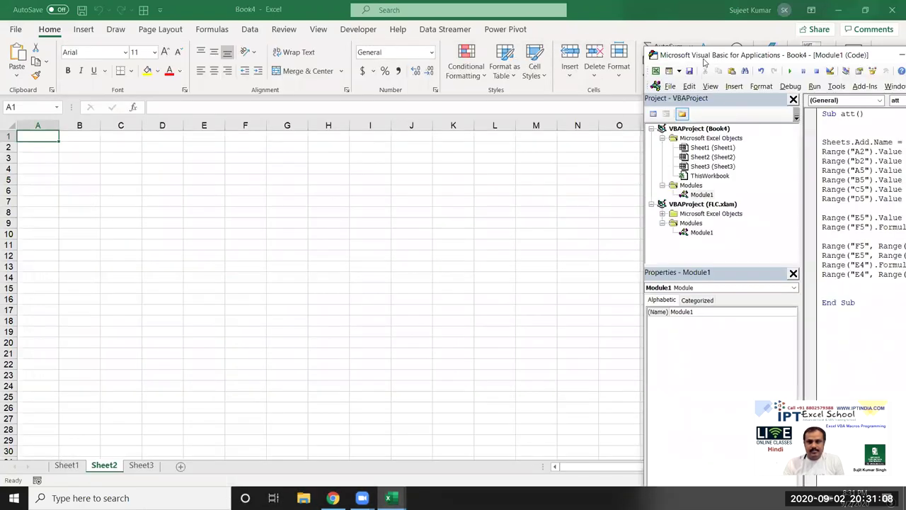
left_click_drag(701, 60, 504, 14)
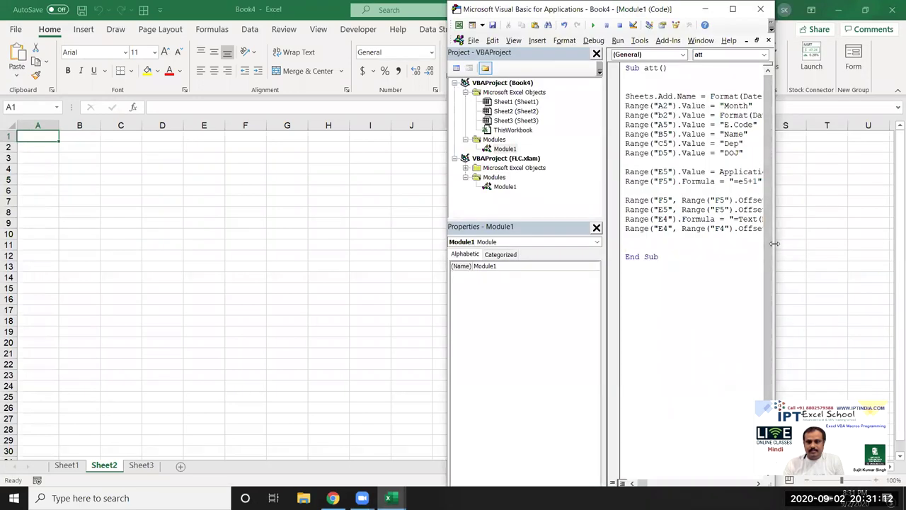
left_click_drag(774, 243, 905, 244)
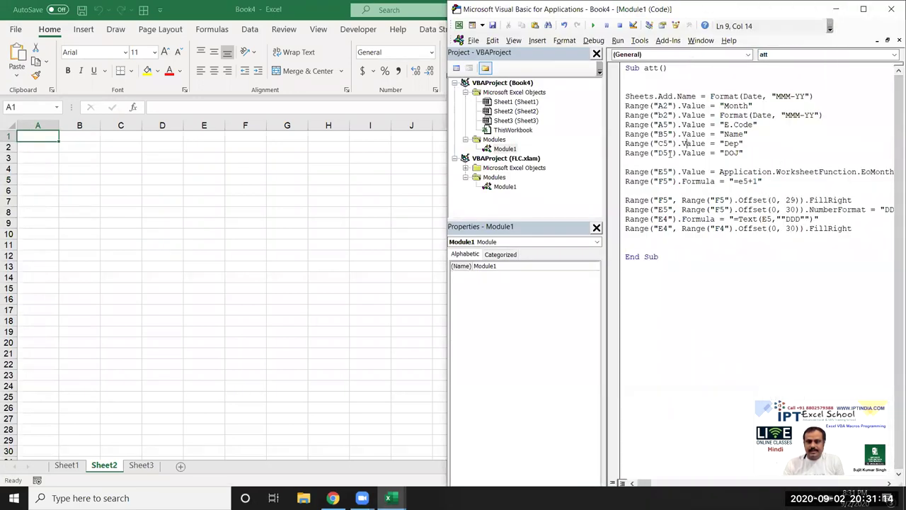
left_click(648, 125)
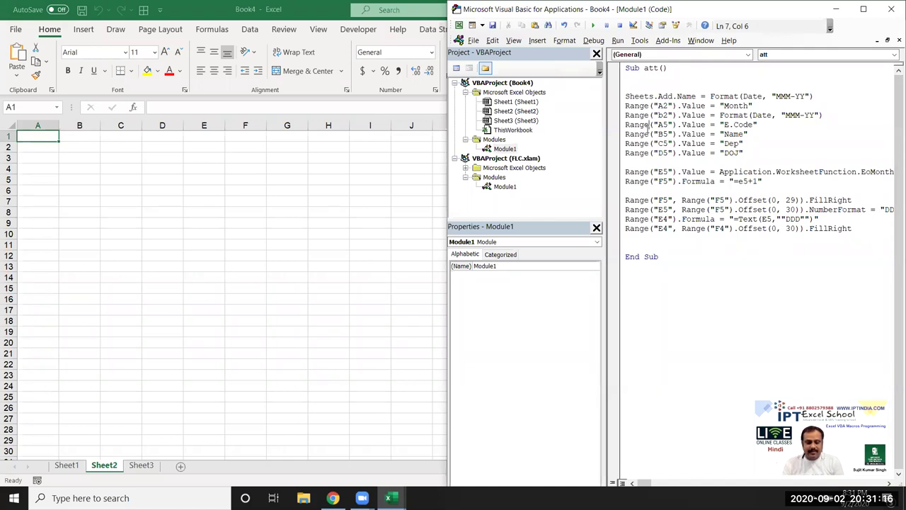
Step through att with F8: add the Sep-20 sheet, write Month in A2 and 20-Sep in B2.
key("F8")
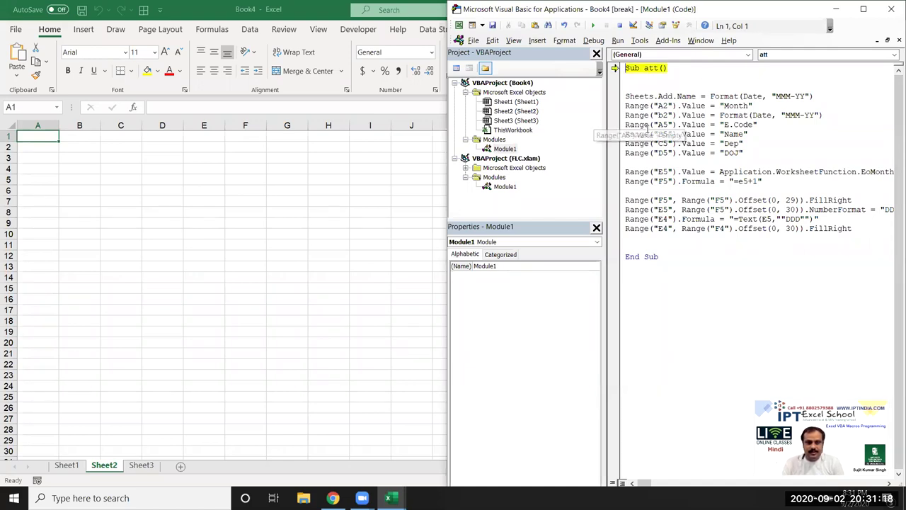
key("F8")
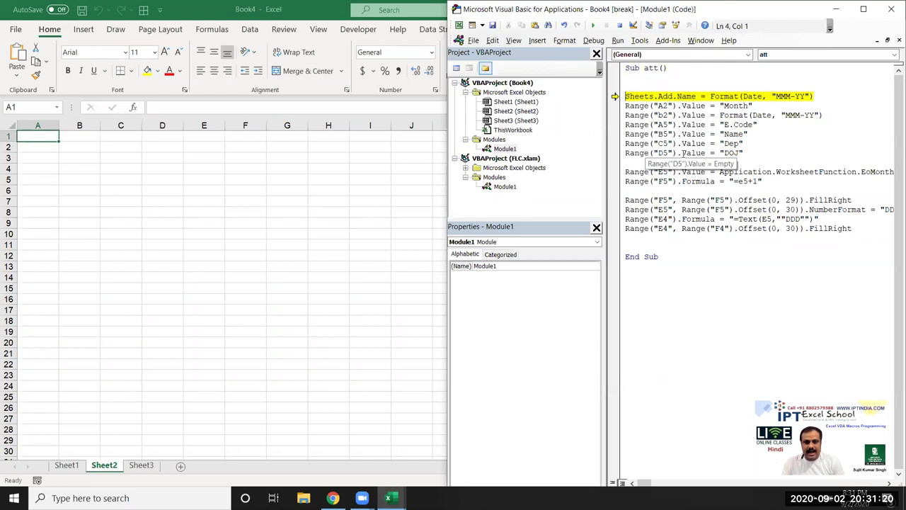
key("F8")
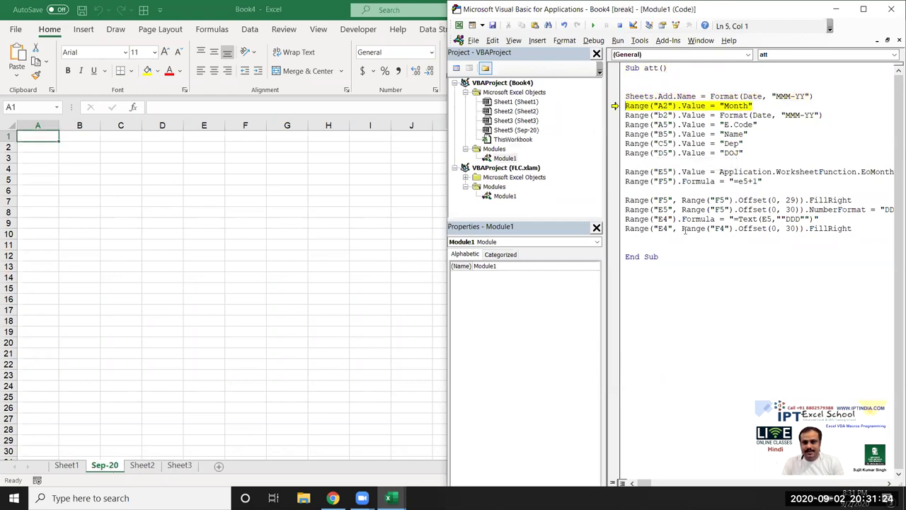
key("F8")
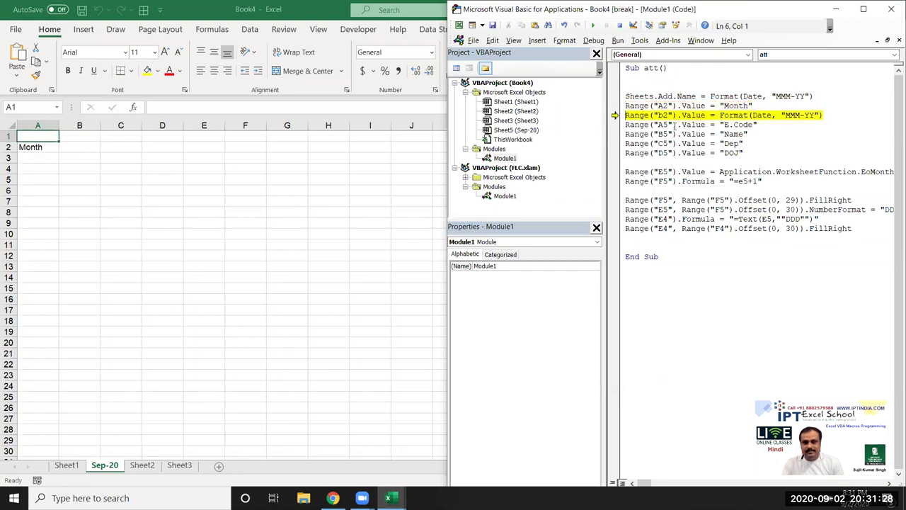
key("F8")
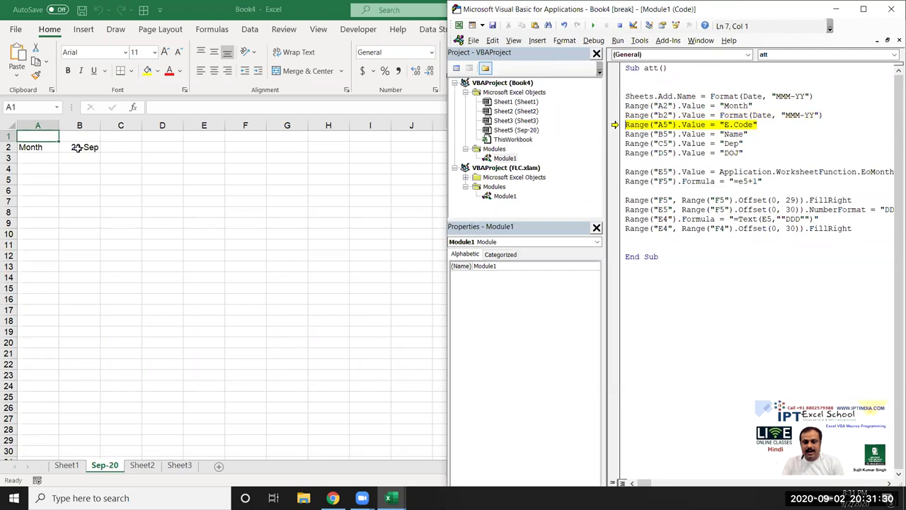
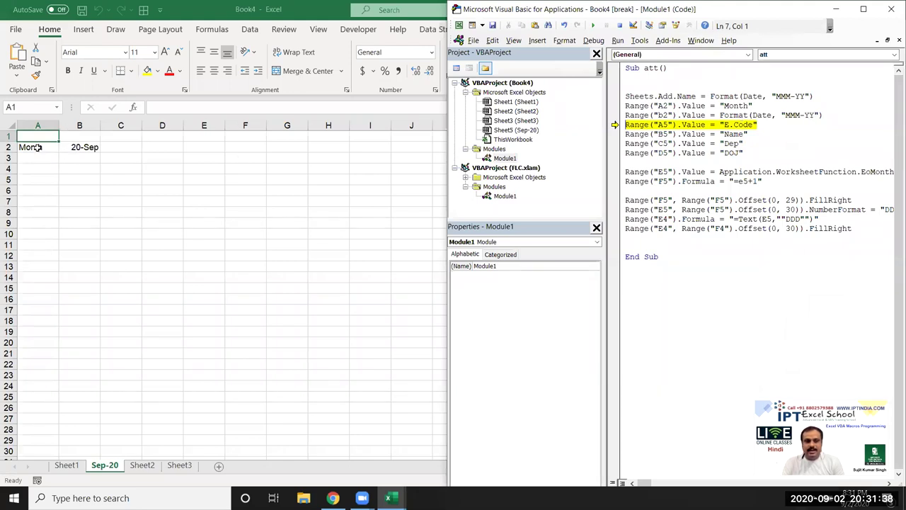
Widen column B so B2 shows 20-Sep-20 in full, then return to the B2 line in the code.
left_click(87, 148)
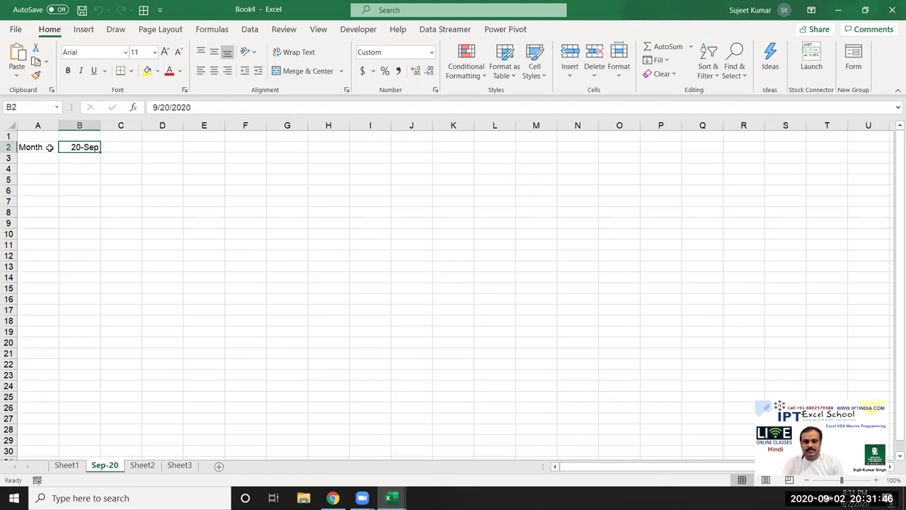
key("ctrl+shift+numbersign")
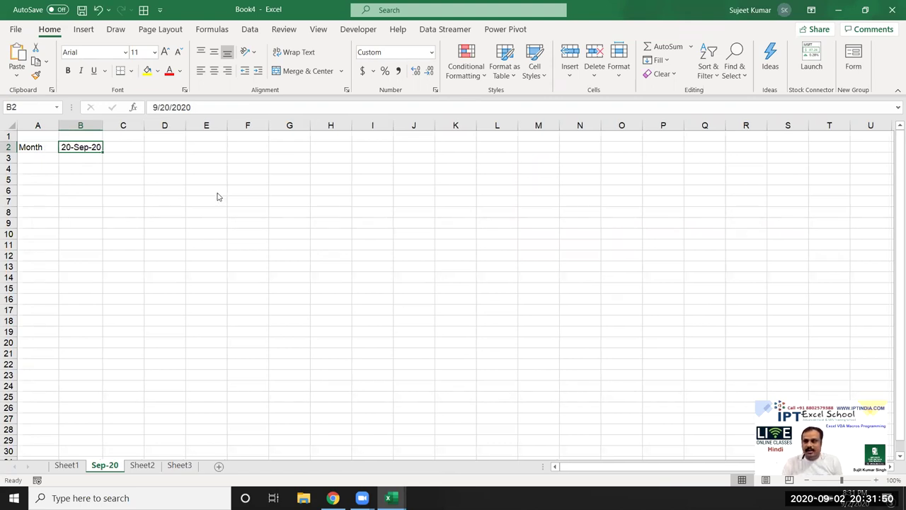
key("alt+F11")
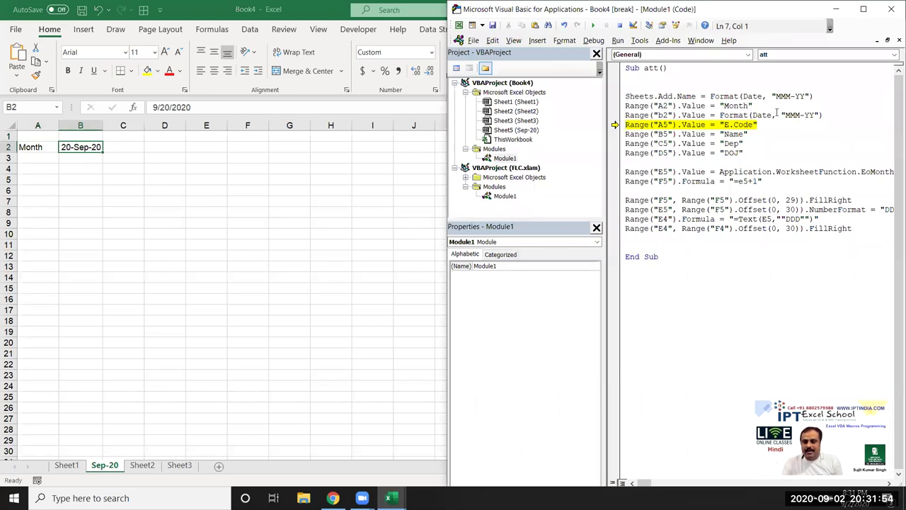
left_click(783, 115)
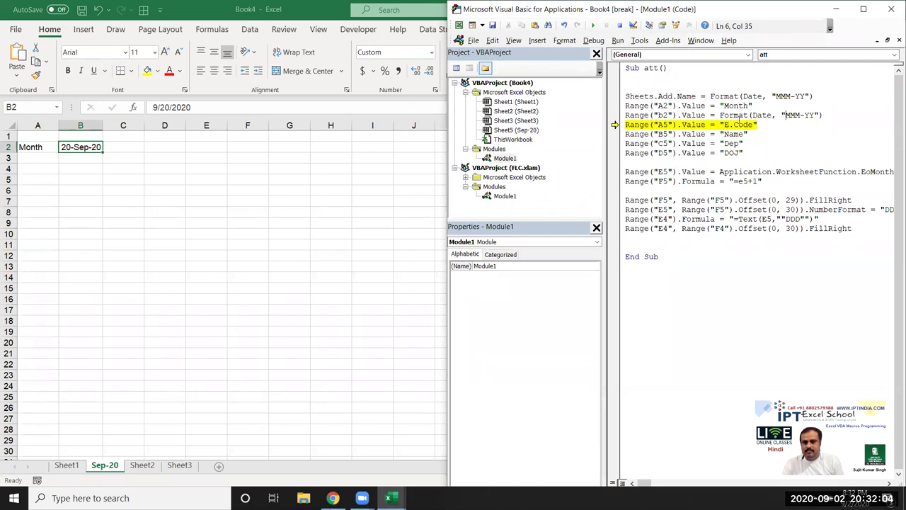
Insert Range("B2").NumberFormat = "@" above the line writing the month into B2.
key("Home")
key("Return")
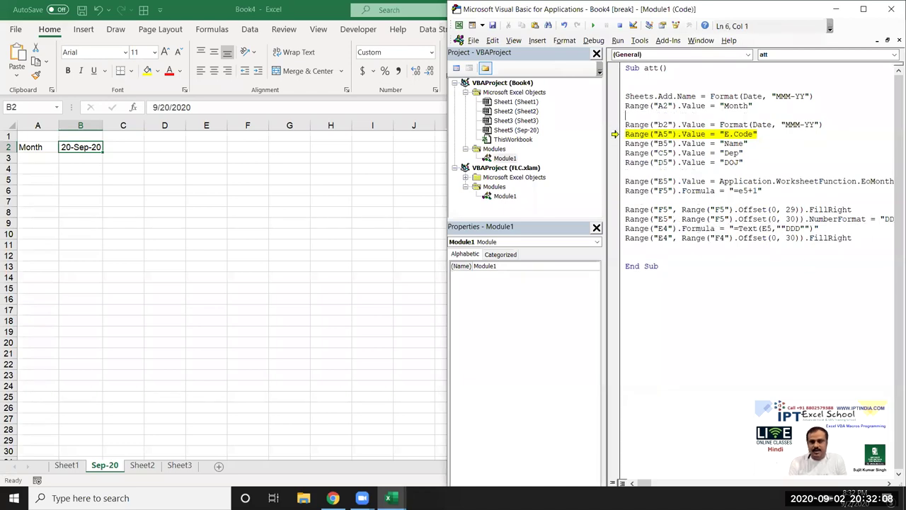
type("range(")
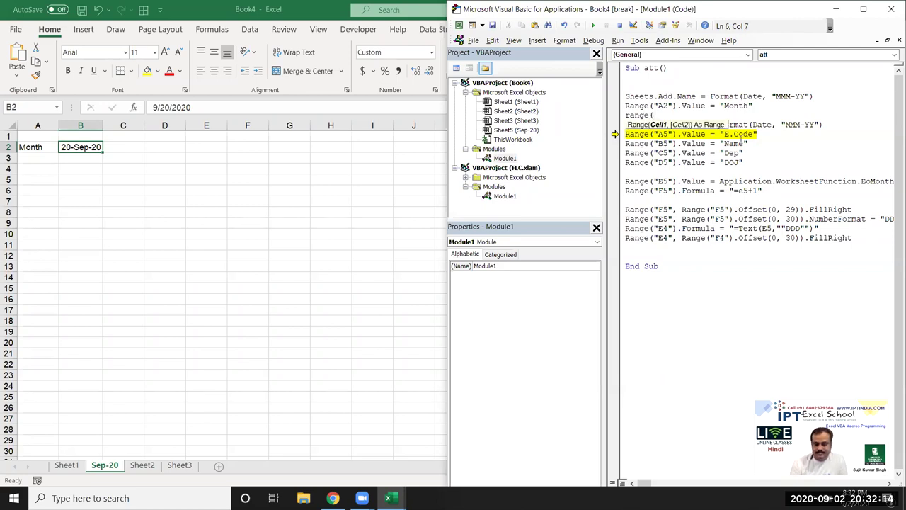
type("\"B2\")")
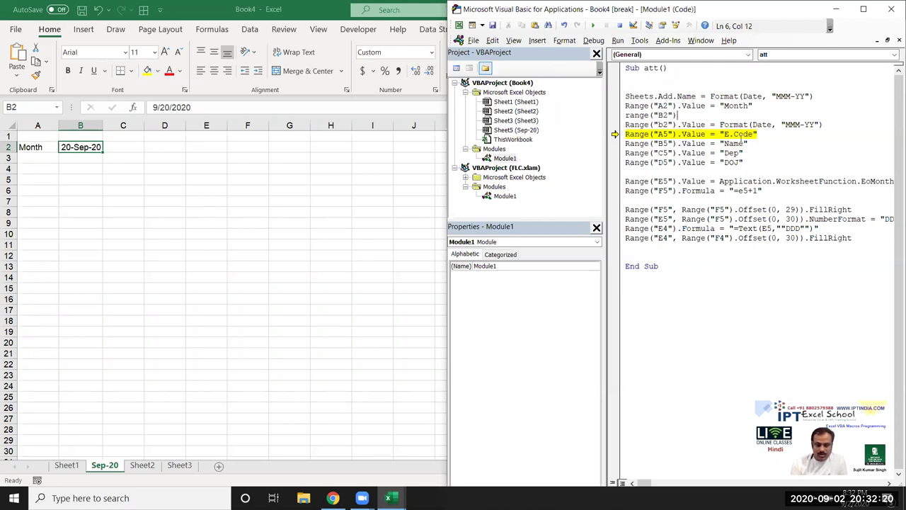
type(".")
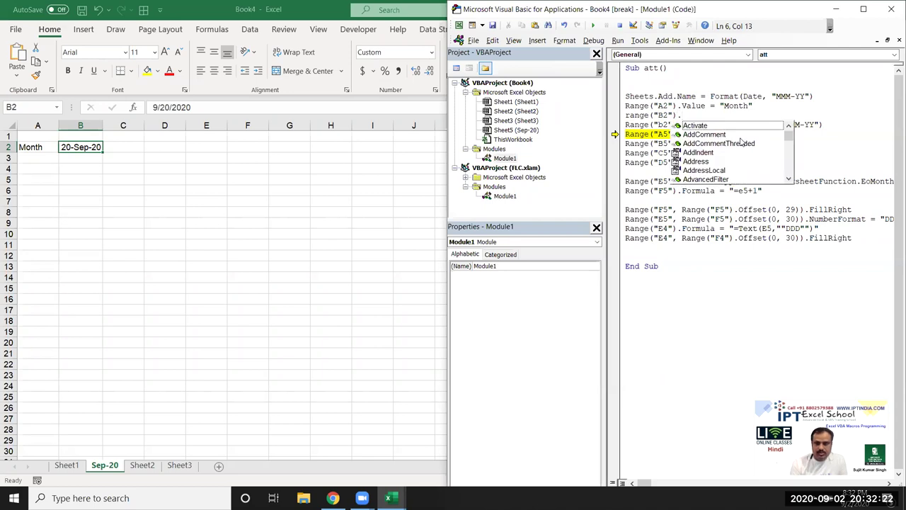
type("nu")
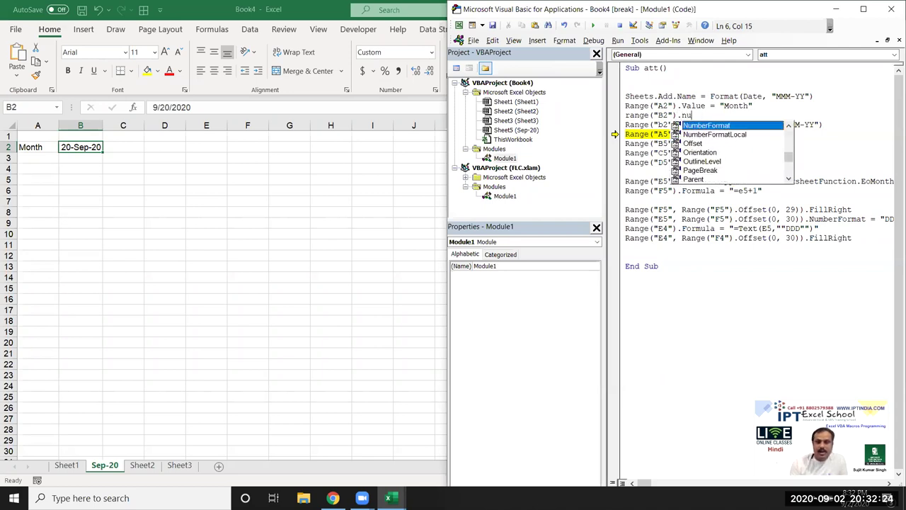
key("Tab")
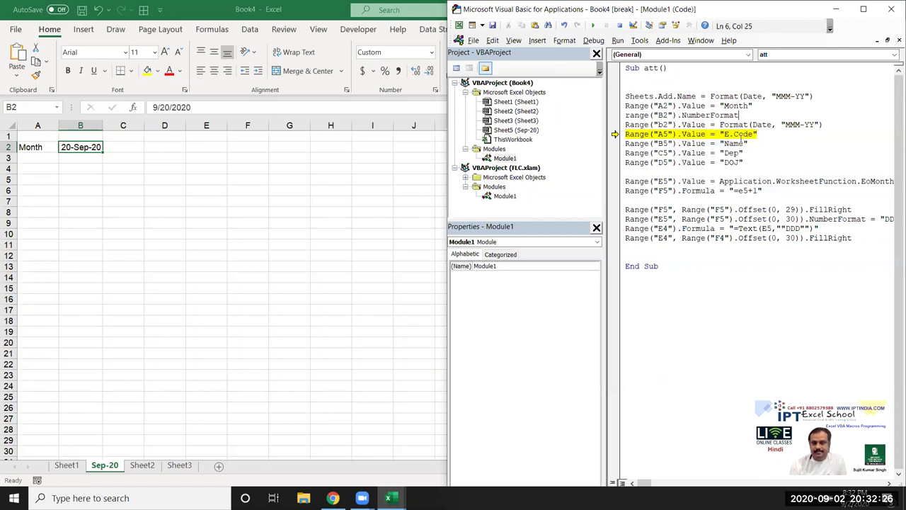
type("=")
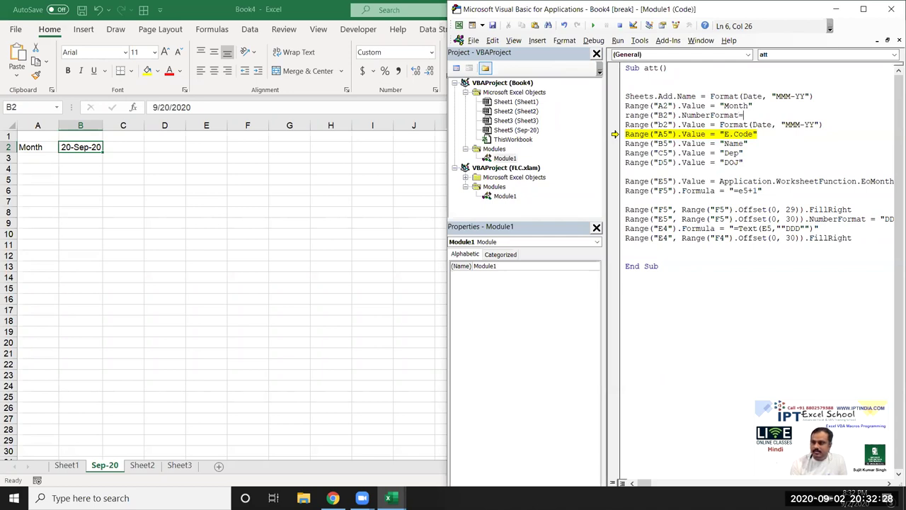
type("\"")
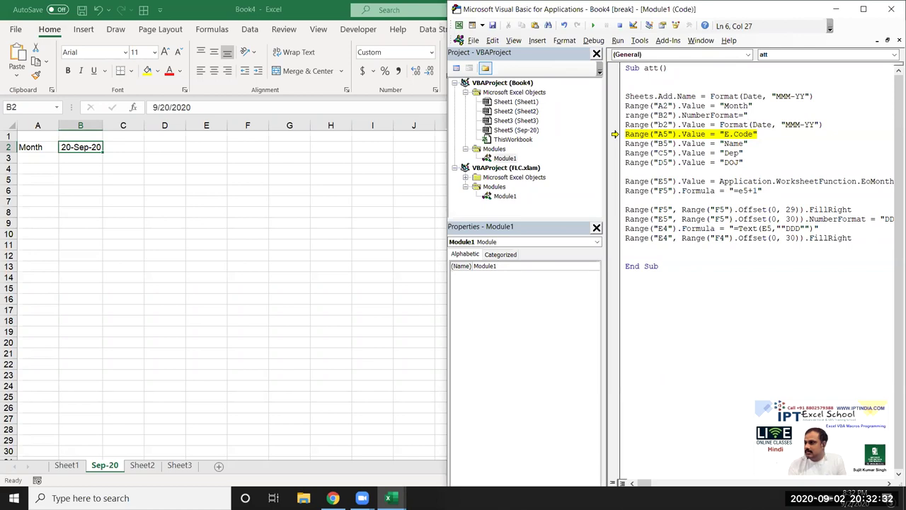
type("@")
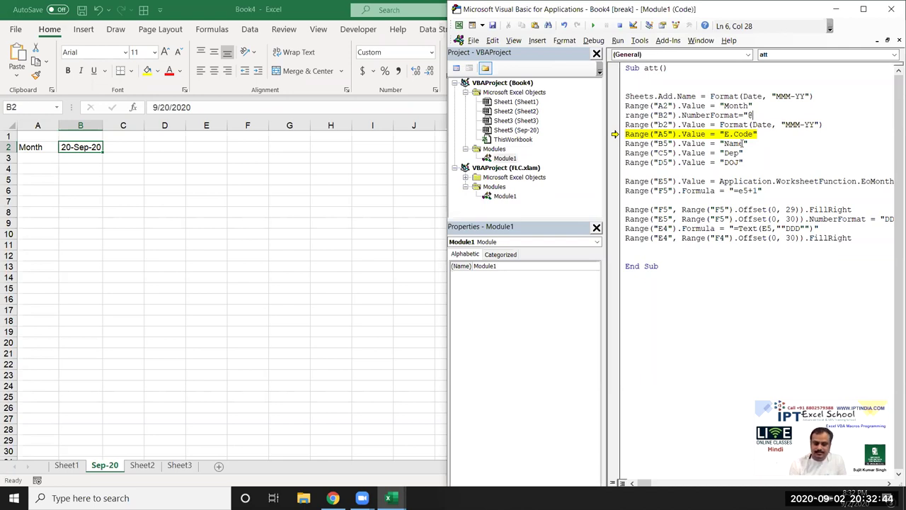
type("\"")
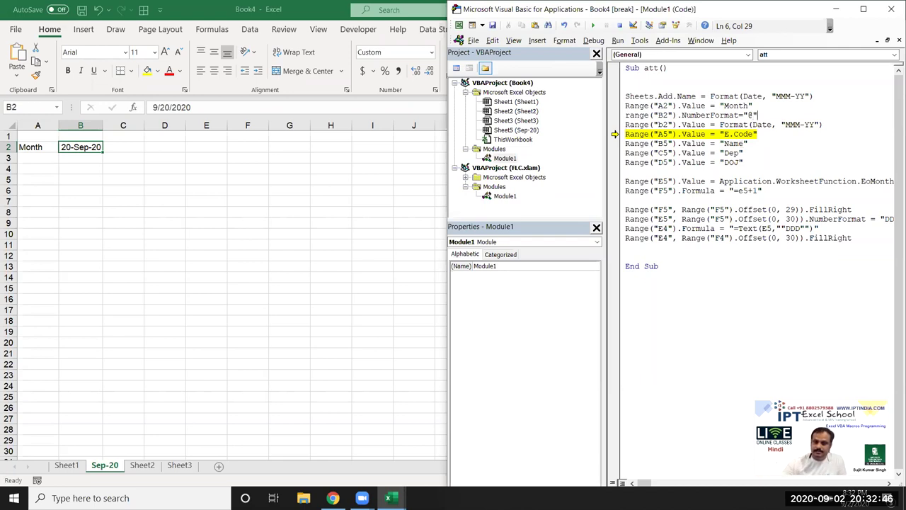
left_click(683, 169)
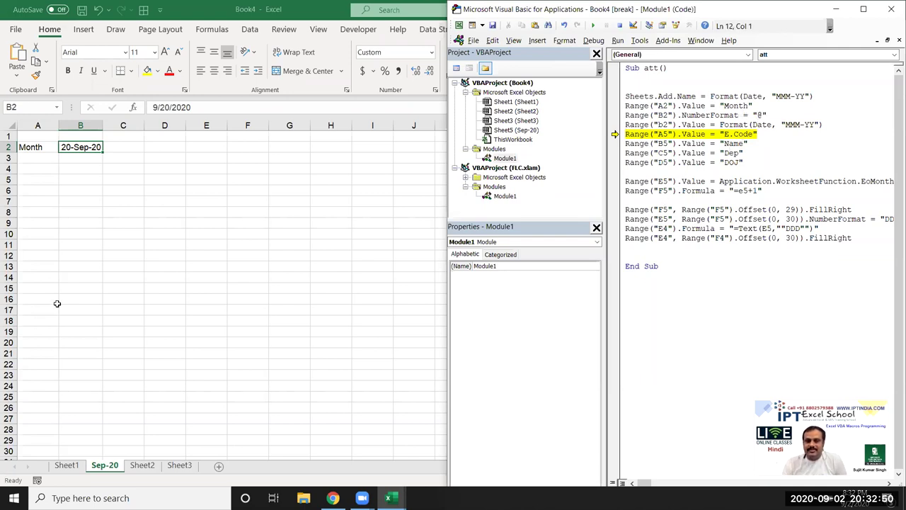
Move execution back to the new NumberFormat line and clear the old date from B2.
left_click_drag(615, 134, 614, 115)
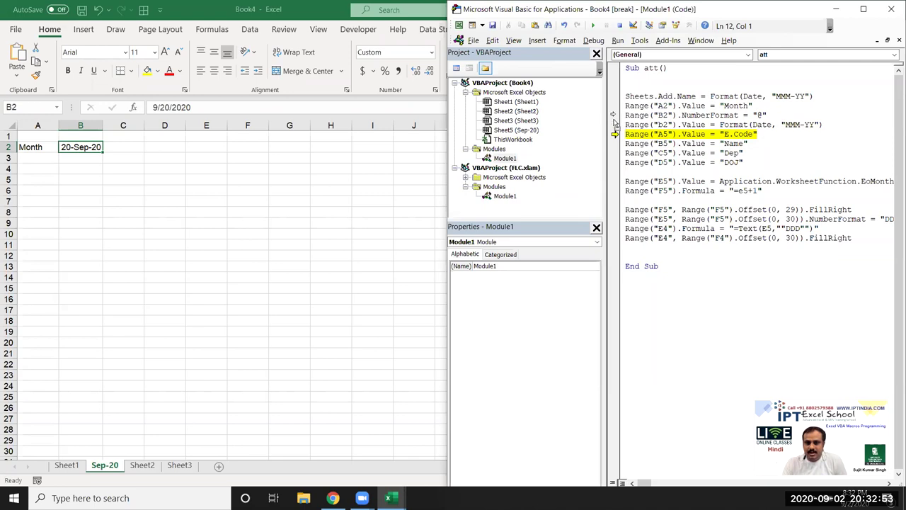
left_click(77, 162)
left_click(79, 146)
key("Delete")
left_click(388, 498)
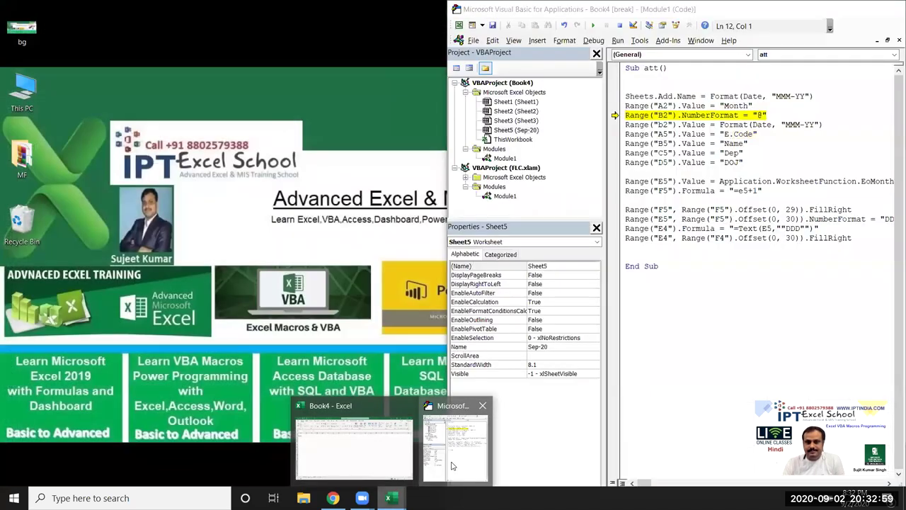
left_click(453, 465)
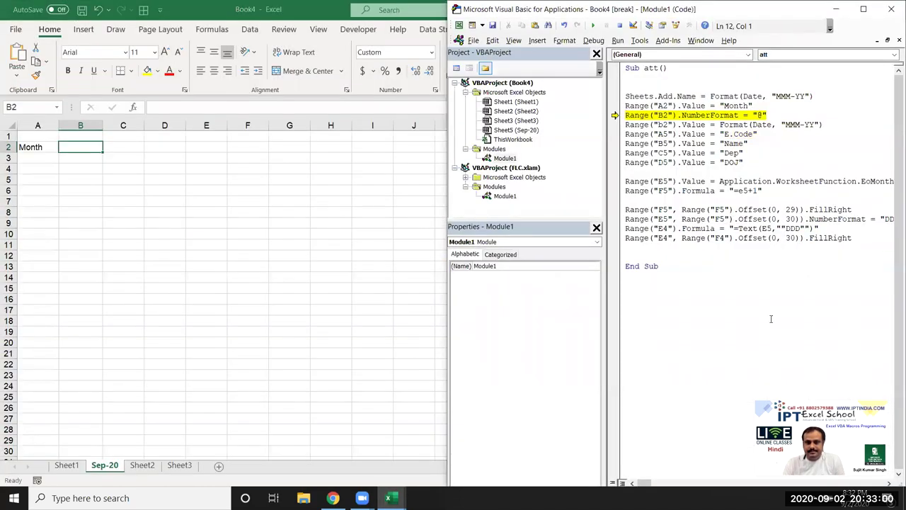
left_click(697, 218)
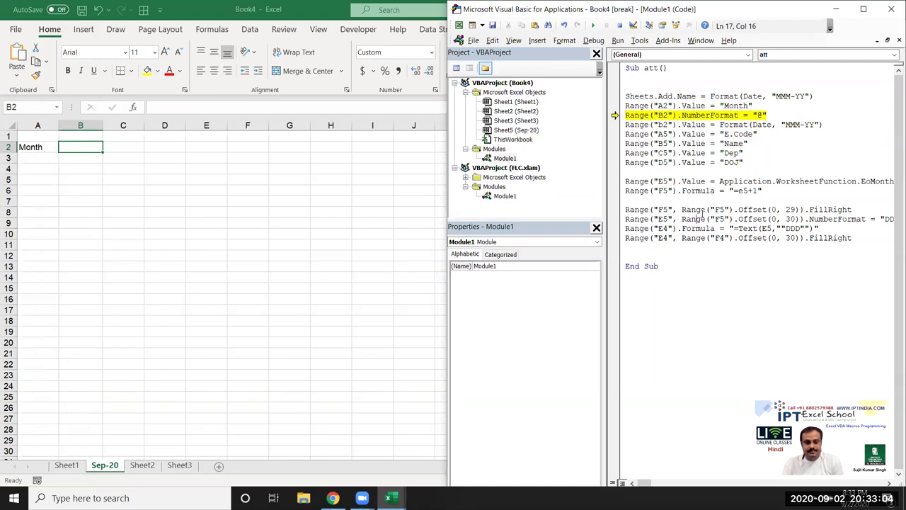
key("F4")
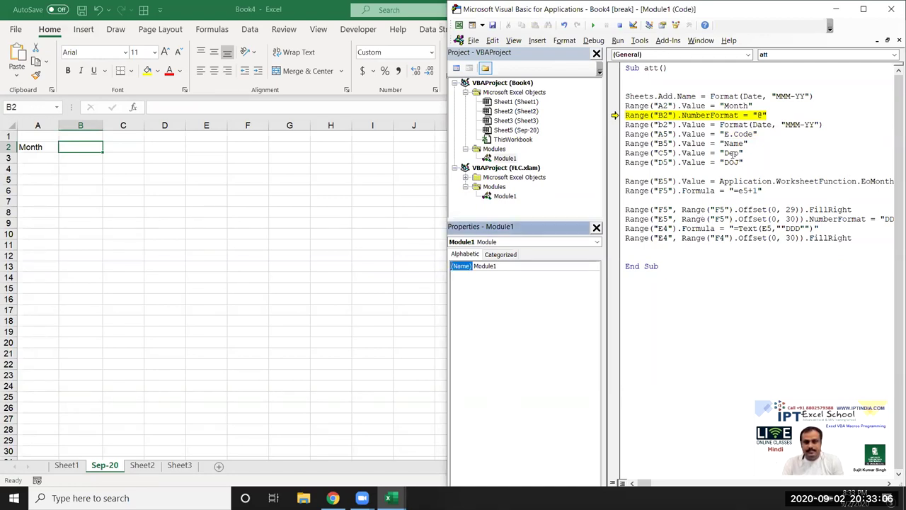
left_click(715, 134)
key("F4")
left_click(713, 134)
Step through the B2 text format, the month value, and the E.Code, Name and Dep headers.
key("F8")
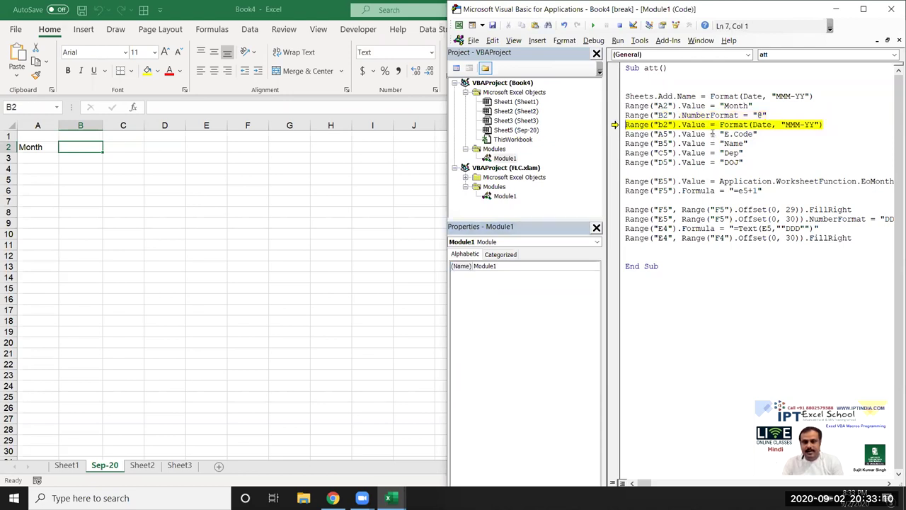
key("F8")
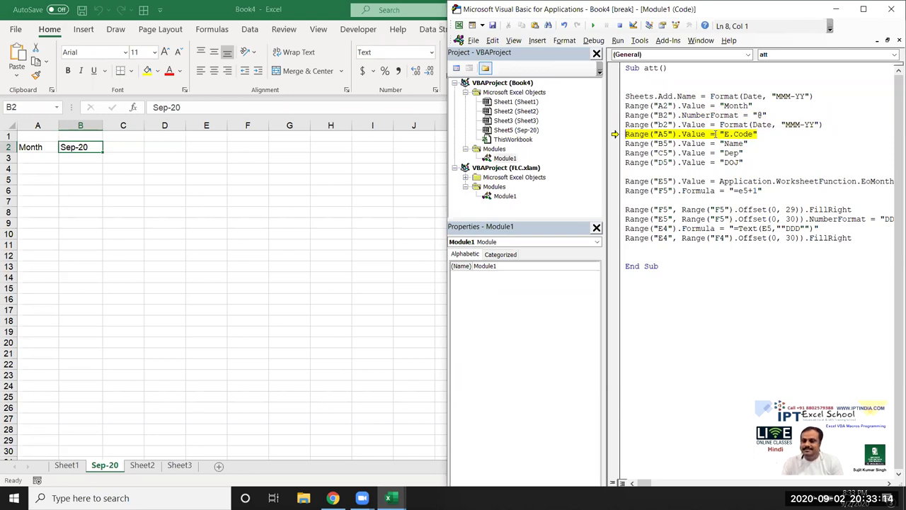
key("F8")
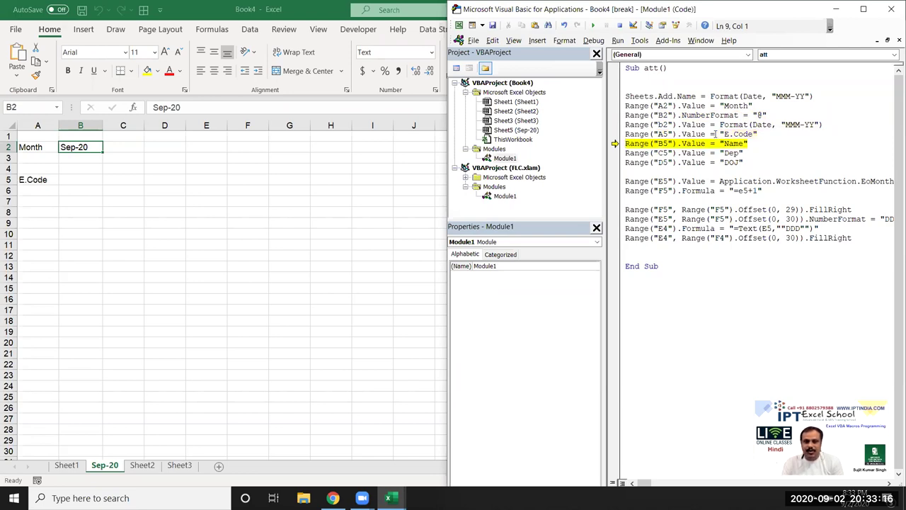
key("F8")
key("F8")
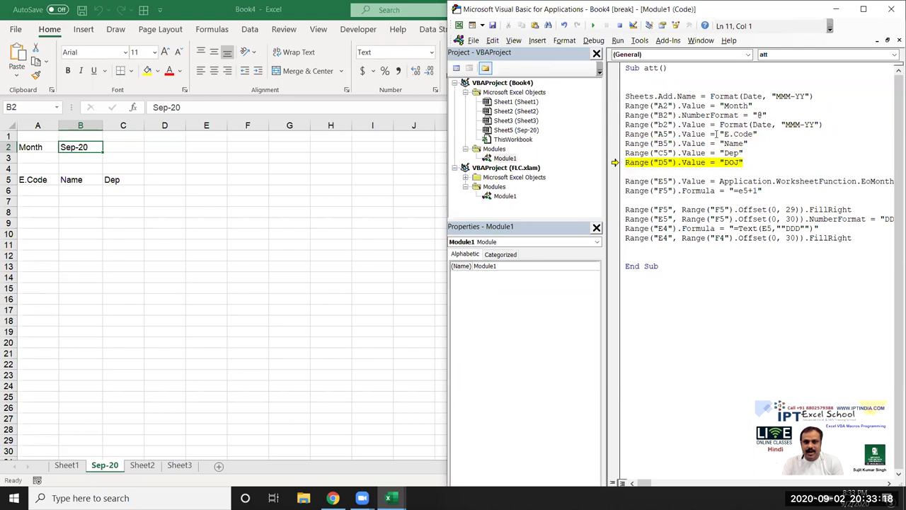
Step through the DOJ header, then the row 5 day-number and row 4 weekday fills, adding a blank line above F5.
key("F8")
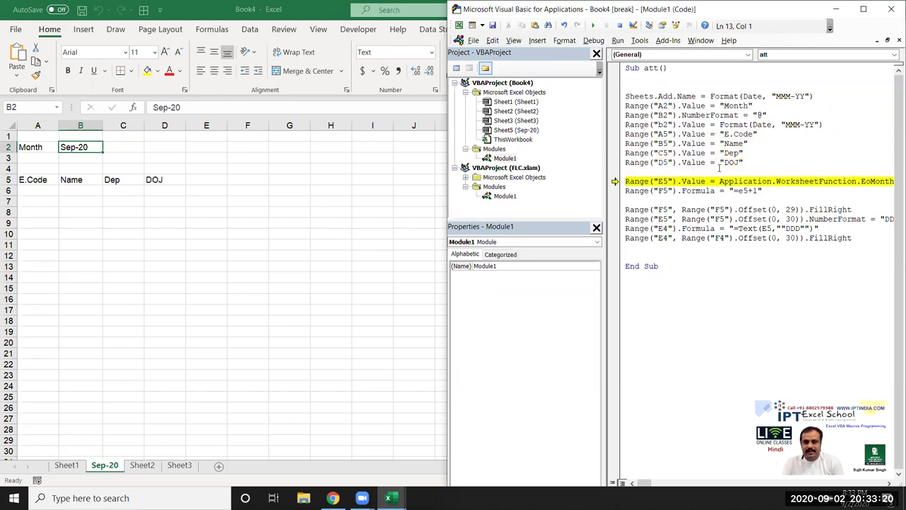
key("F8")
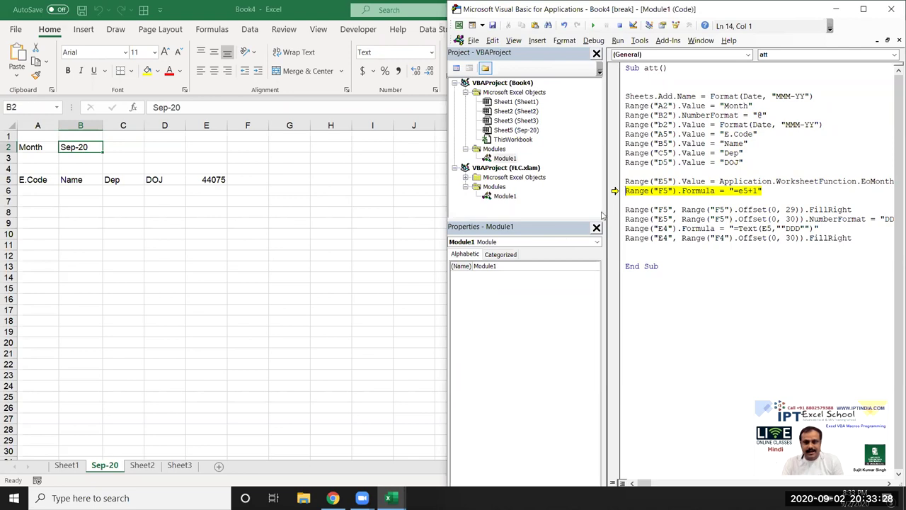
left_click(622, 191)
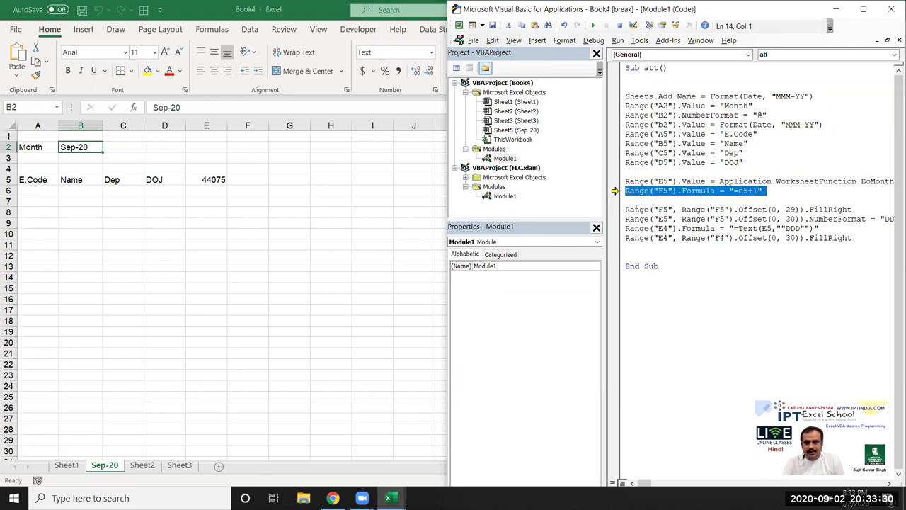
left_click(635, 209)
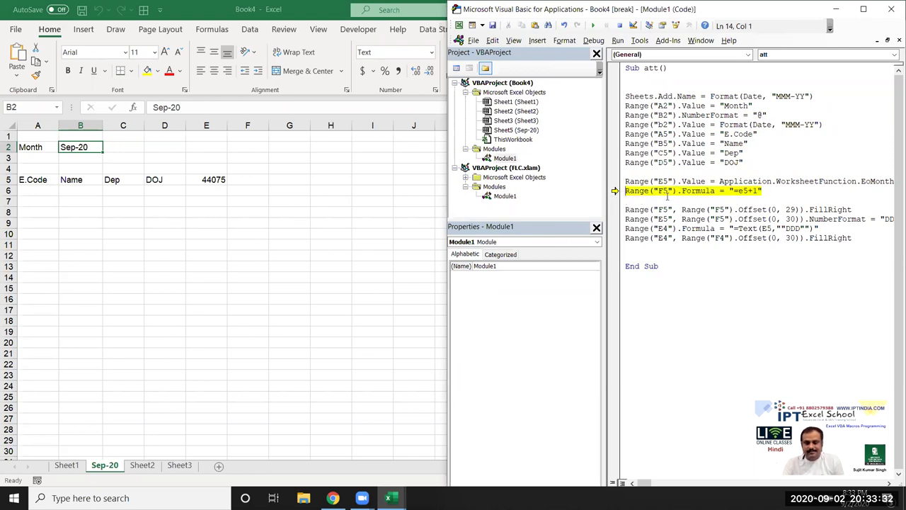
key("Return")
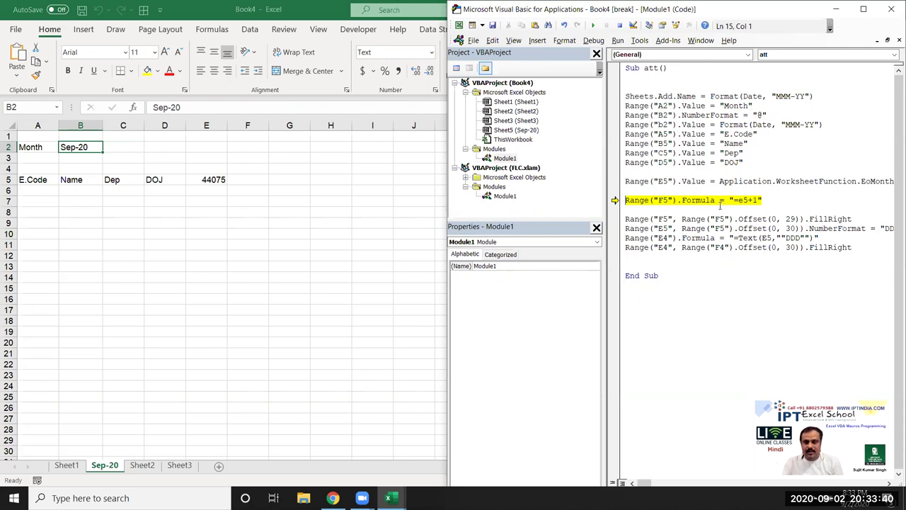
key("F8")
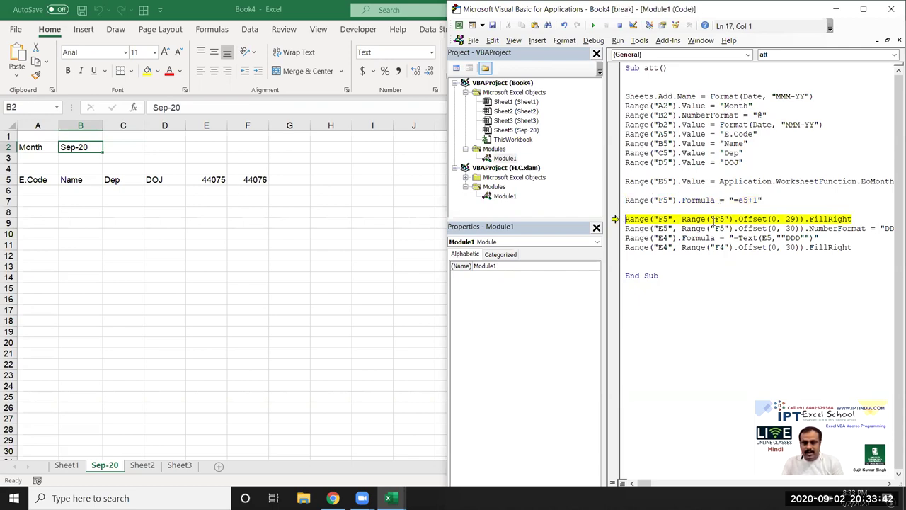
key("F8")
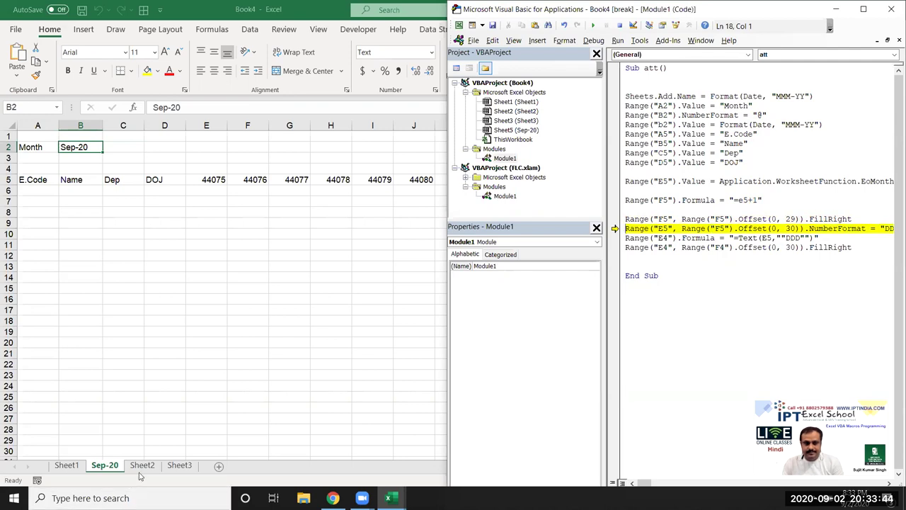
key("F8")
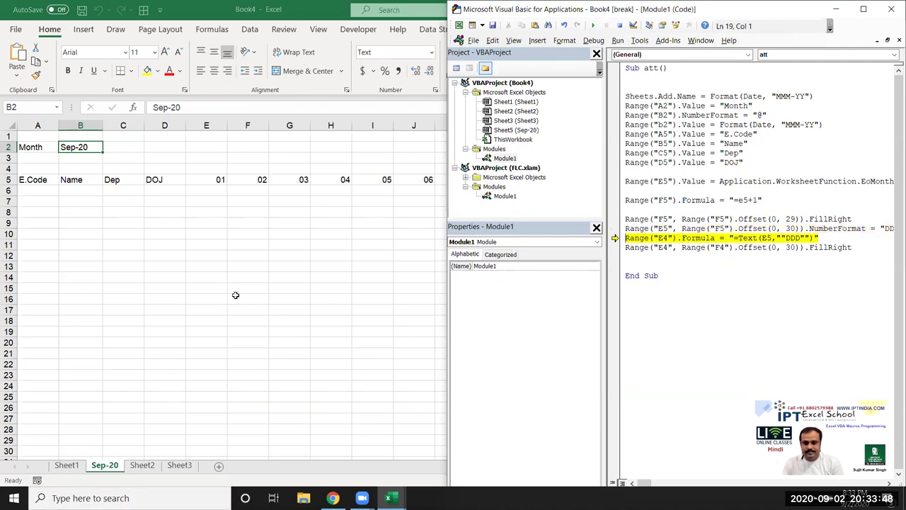
key("F8")
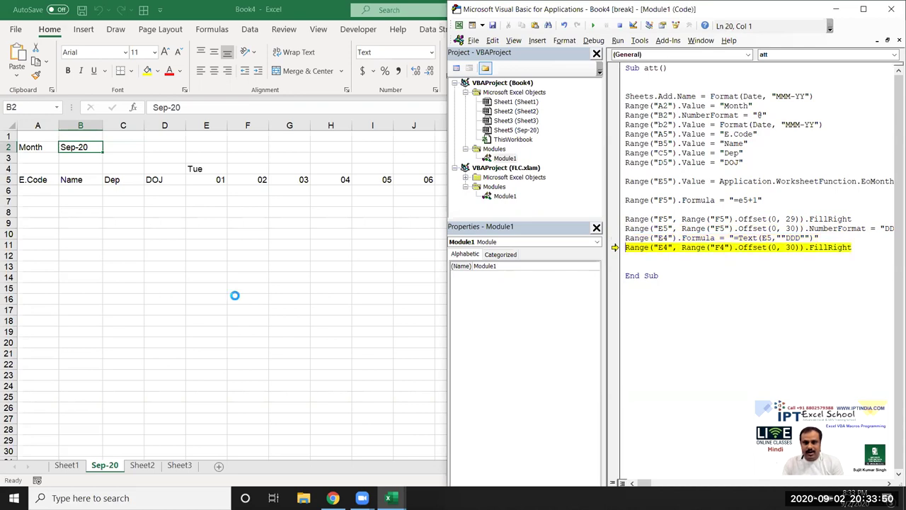
key("F8")
key("F8")
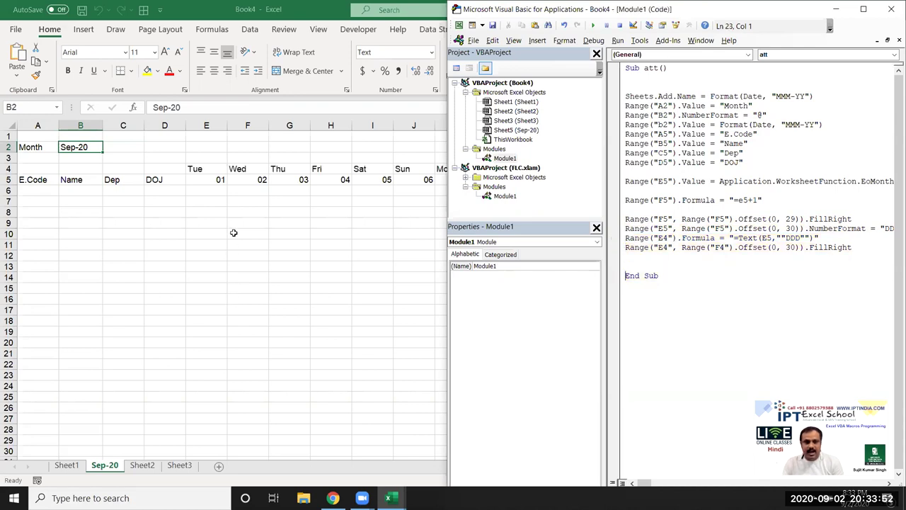
Inspect the end of row 5, finding day 30 in AH5 followed by an extra 01 in AI5.
left_click(220, 182)
key("ctrl+Right")
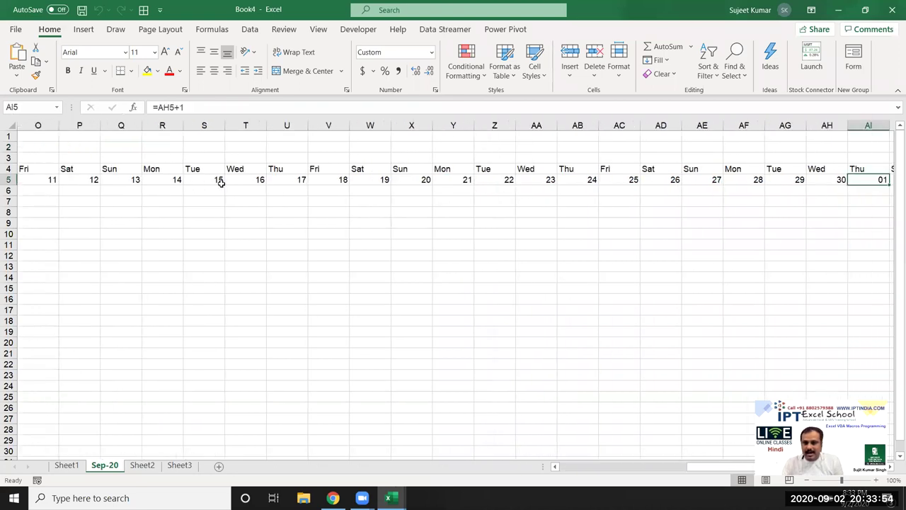
key("Right")
key("Right")
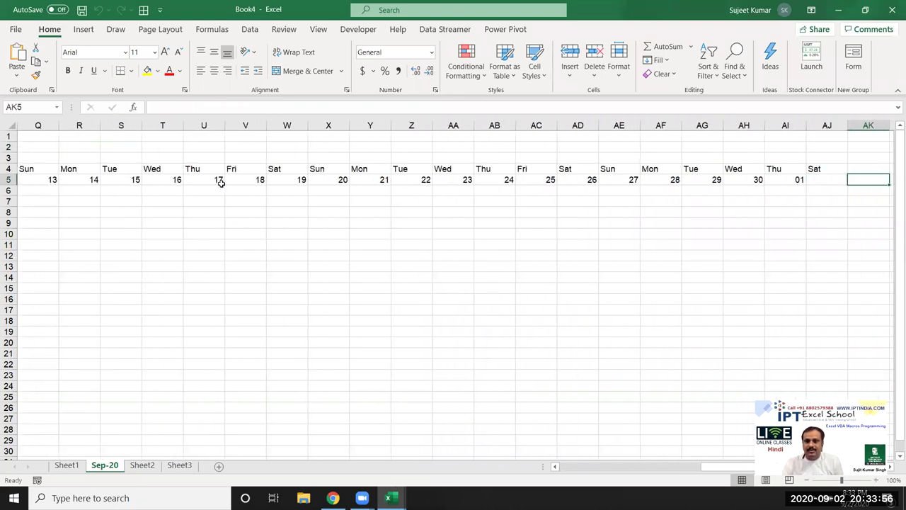
key("Left")
key("Left")
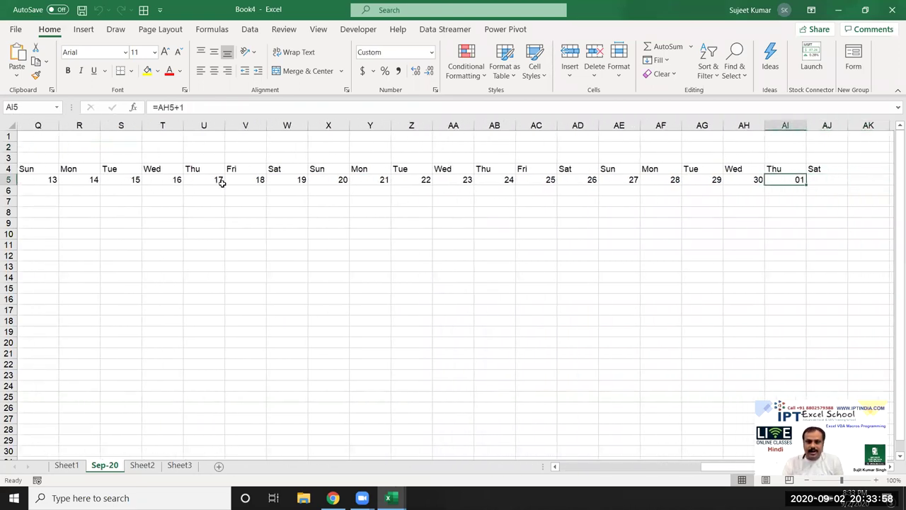
key("ctrl+Left")
key("Right")
key("Right")
key("Right")
key("Right")
key("Right")
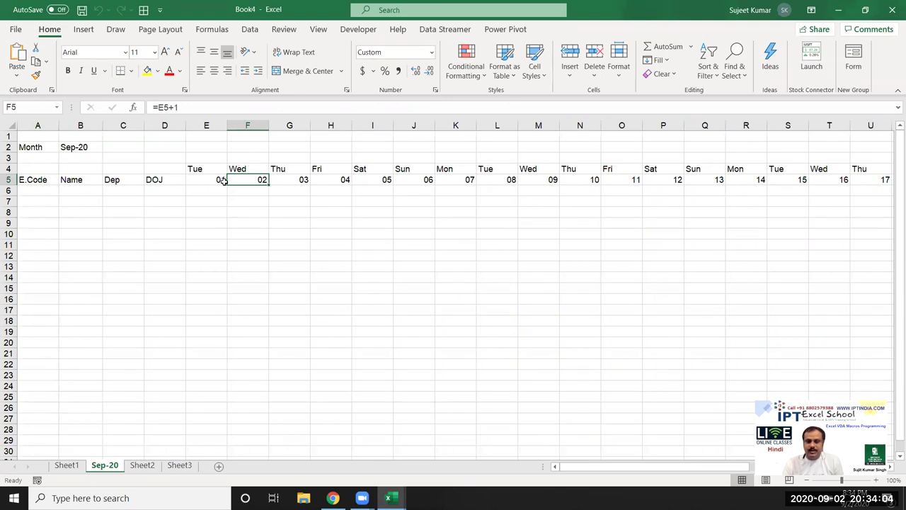
key("ctrl+Right")
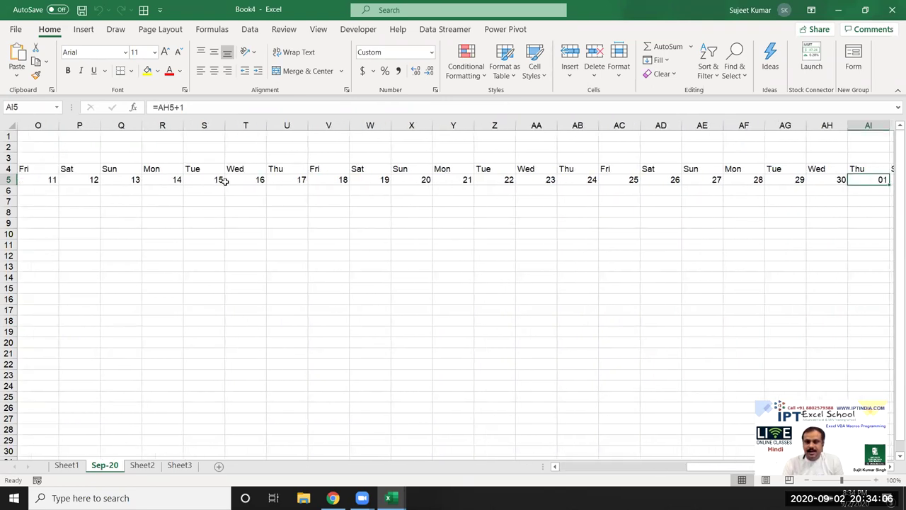
key("alt")
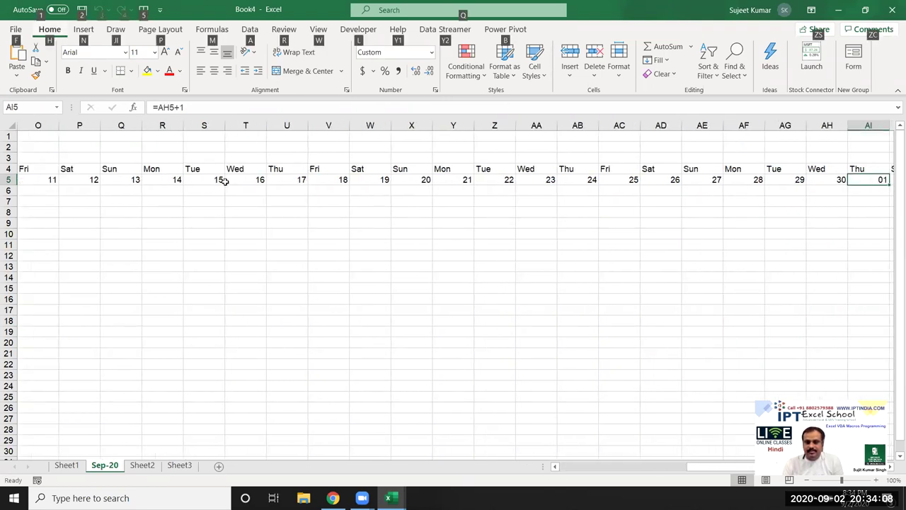
key("Escape")
key("Right")
key("Right")
key("Left")
key("Left")
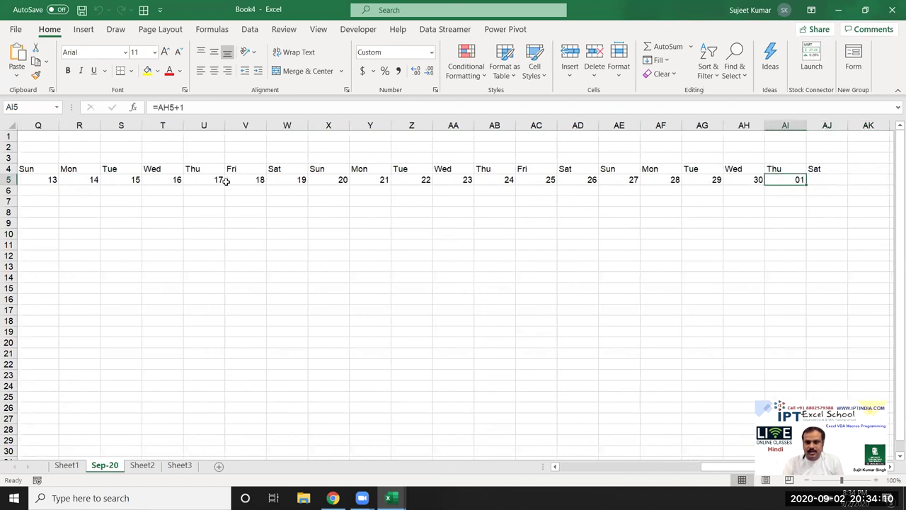
key("Left")
key("alt+F11")
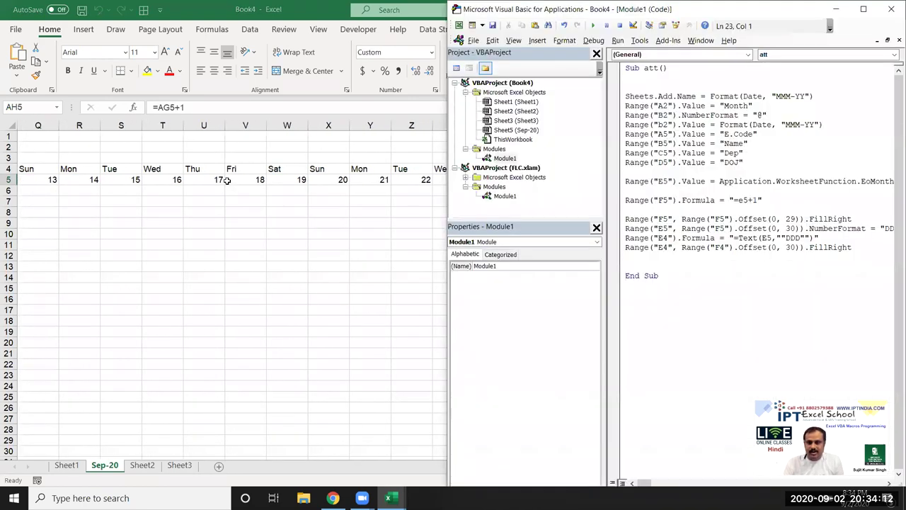
left_click(796, 219)
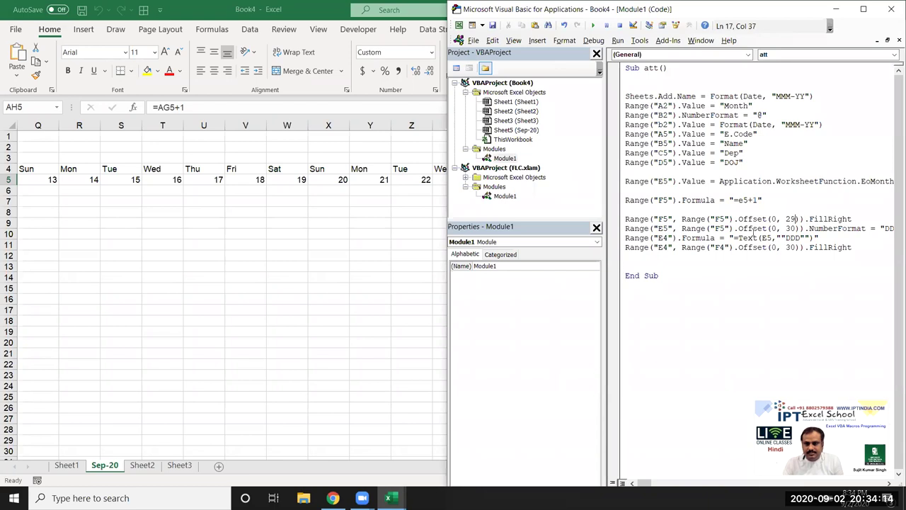
Change the day-number fill offset to 28 and the number-format offset from 30 to 29.
key("BackSpace")
type("8")
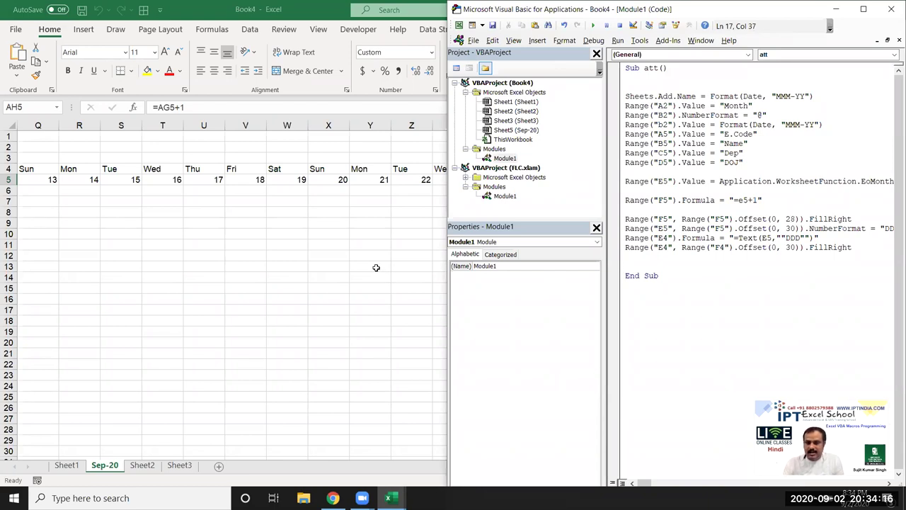
key("alt+F11")
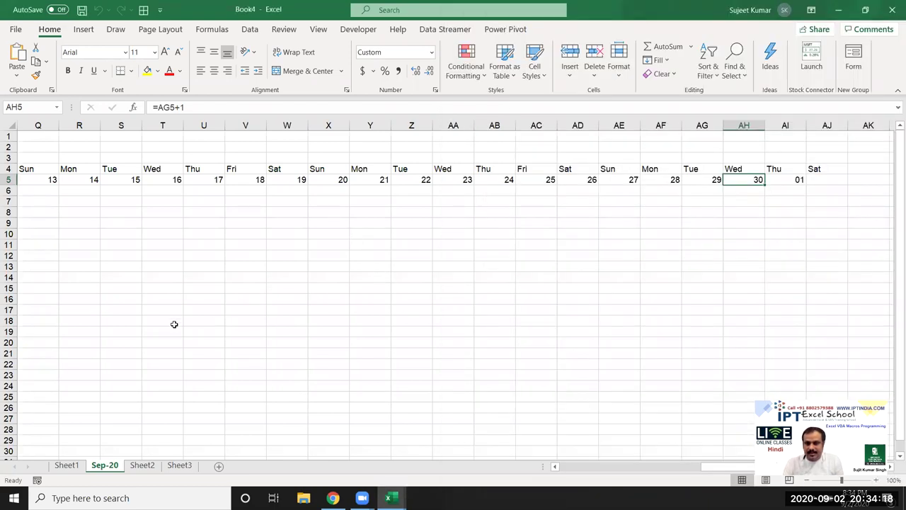
key("alt+F11")
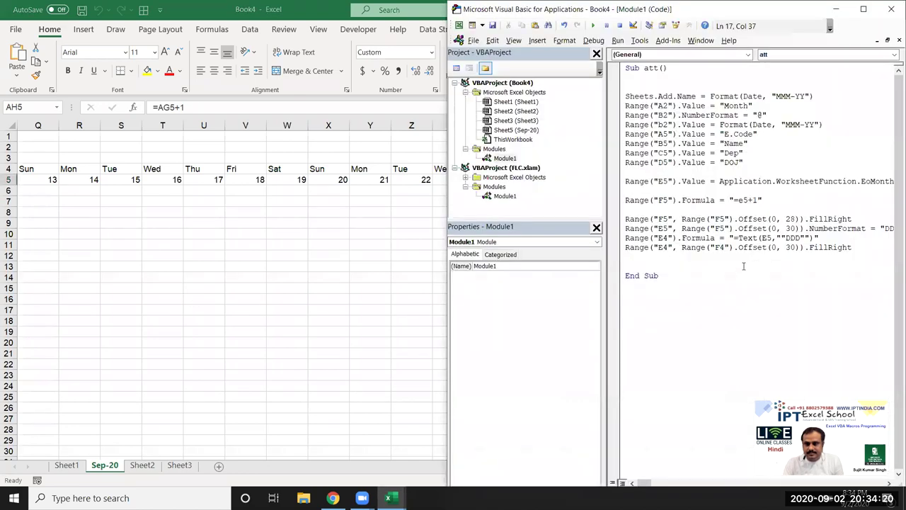
double_click(791, 229)
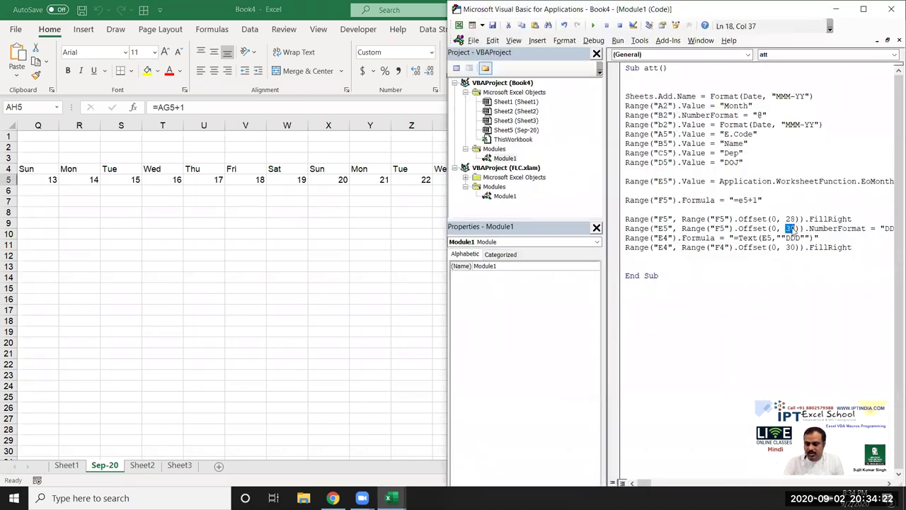
key("alt+F11")
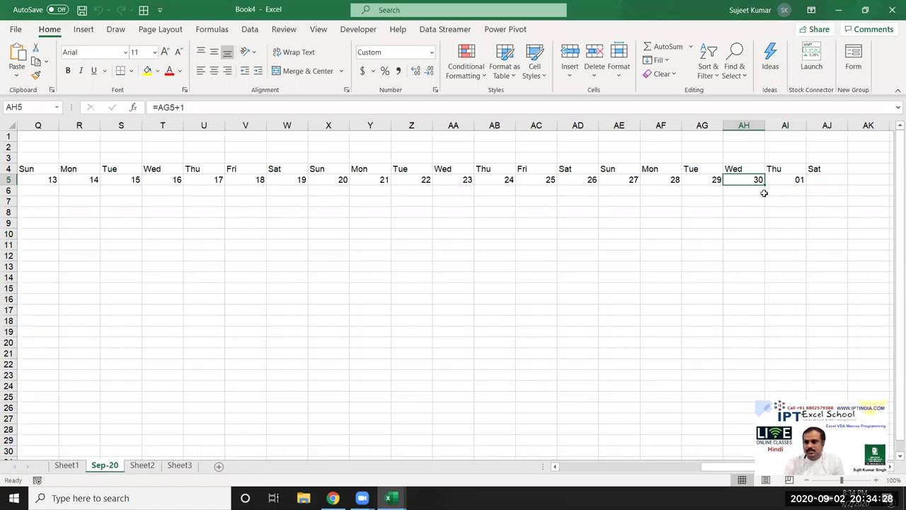
key("alt+F11")
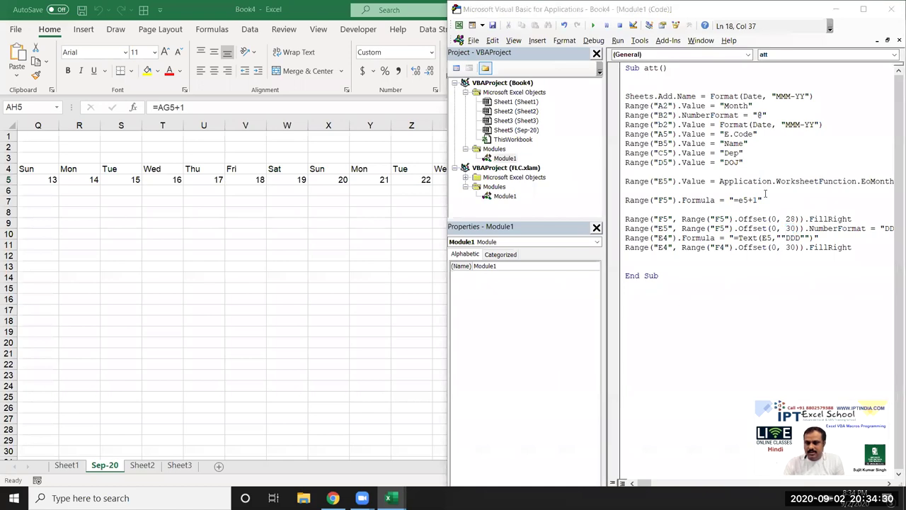
key("alt+F11")
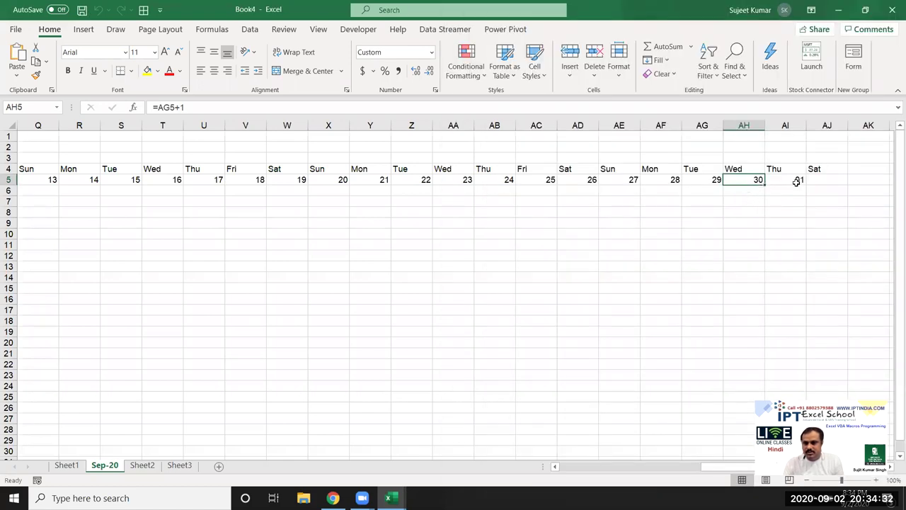
key("alt+F11")
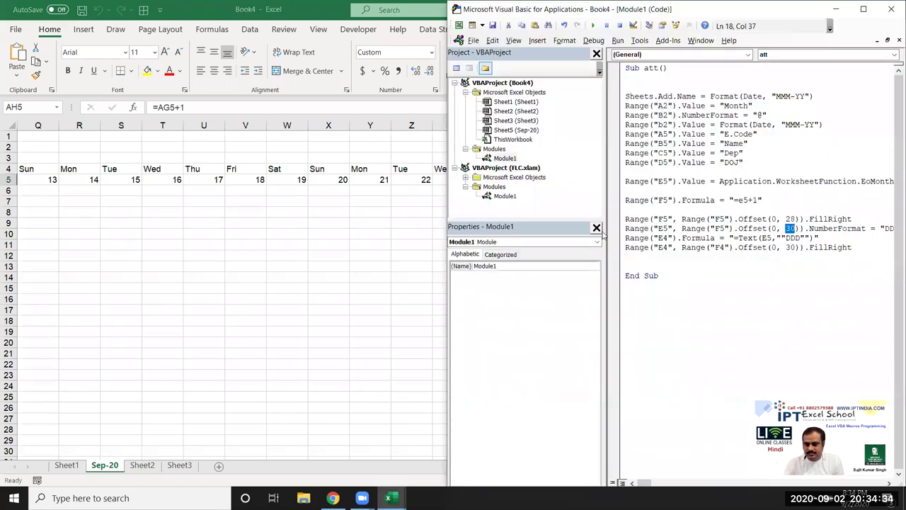
type("29")
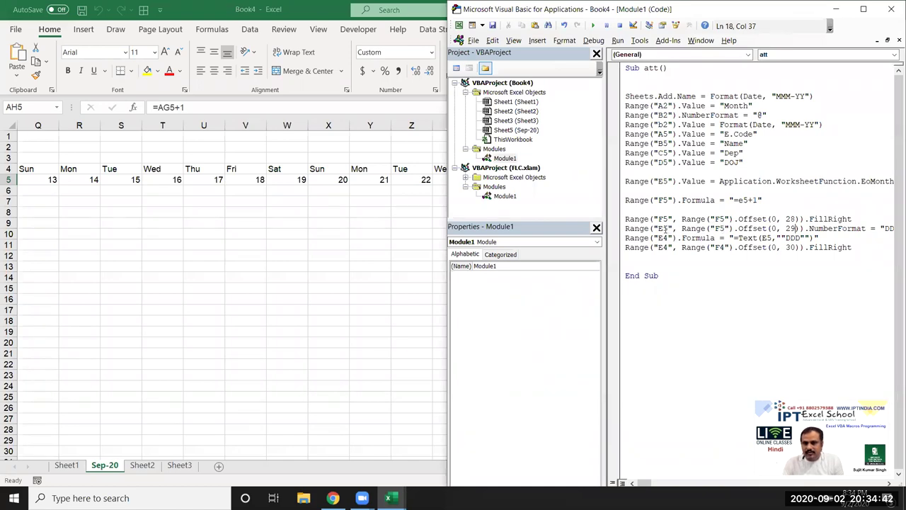
Inspect the weekday formula in E4 and the first date in E5 on the sheet.
left_click(177, 180)
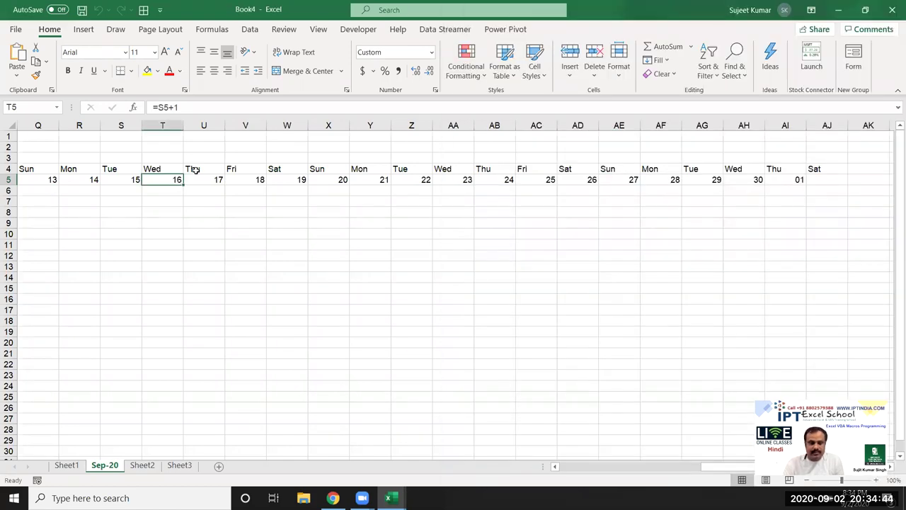
key("Home")
key("Right")
key("Right")
key("Right")
key("Right")
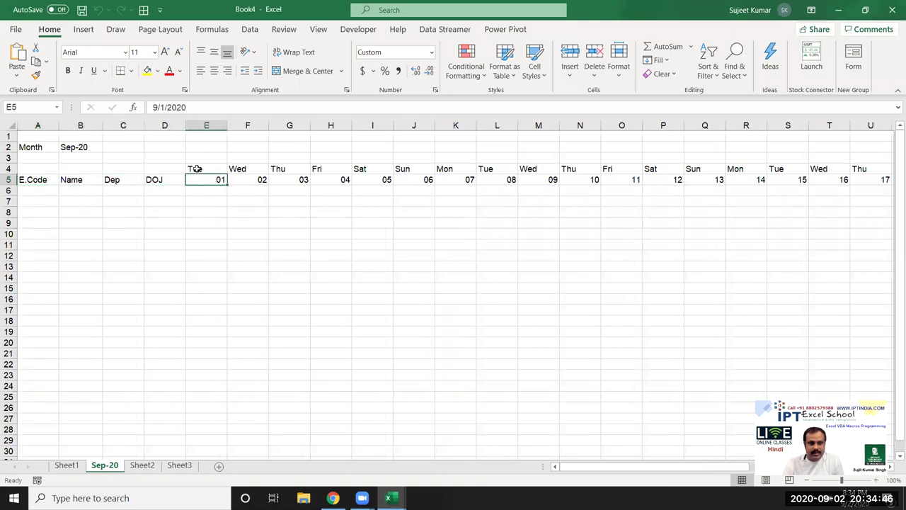
left_click(196, 168)
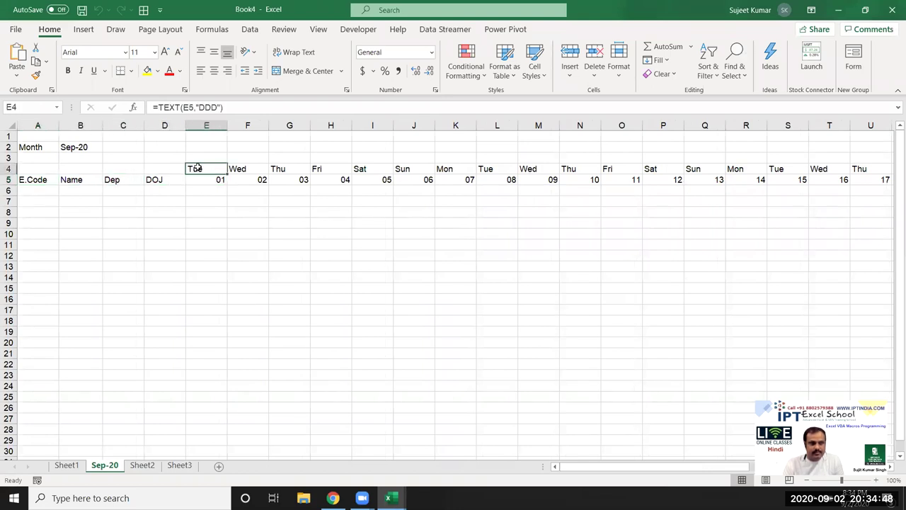
key("Down")
key("alt+F11")
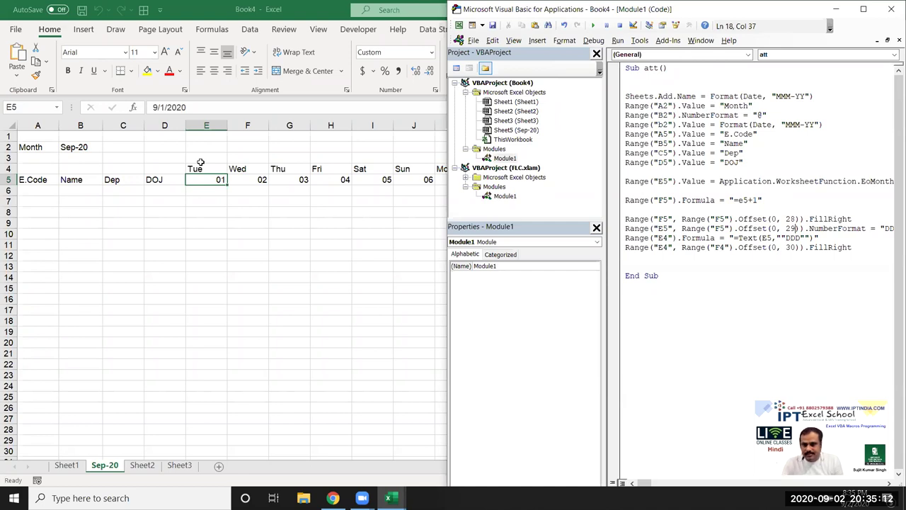
Fix the number-format offset to 29 and change the weekday fill offset from 30 to 29.
key("Down")
key("Down")
key("Up")
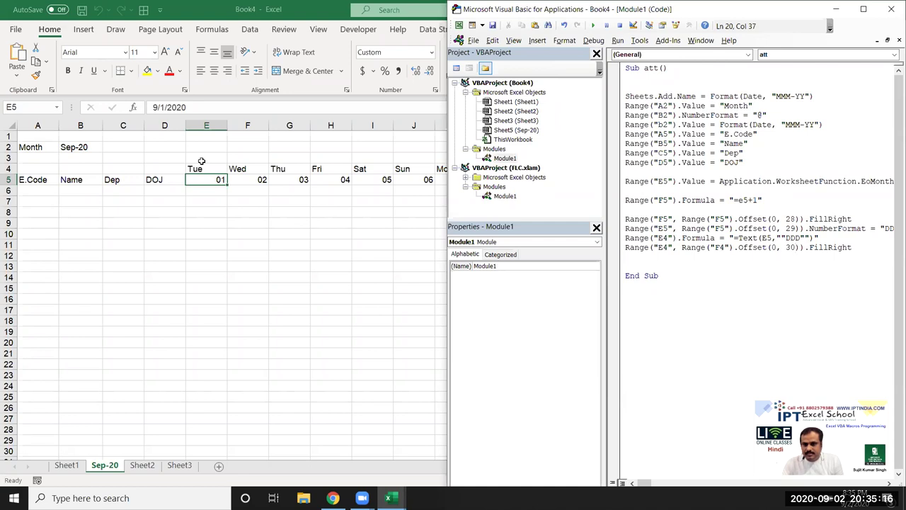
key("Up")
key("BackSpace")
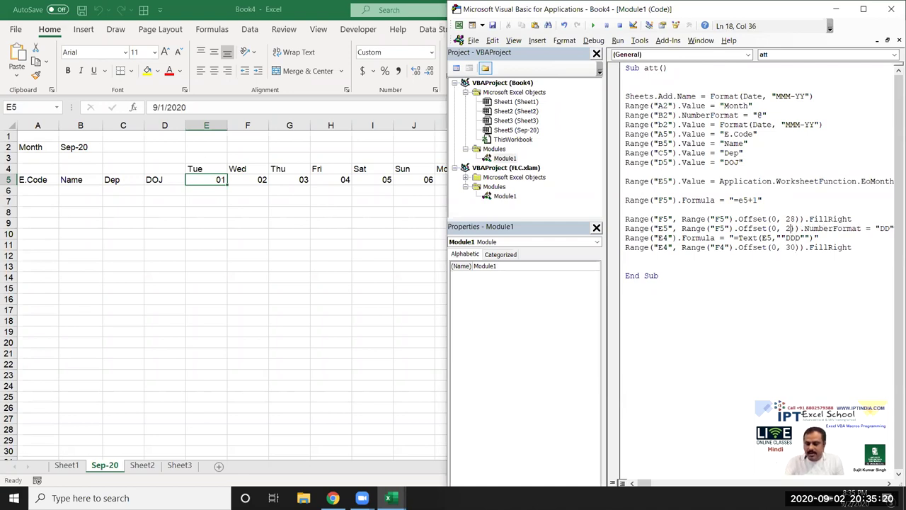
type("9")
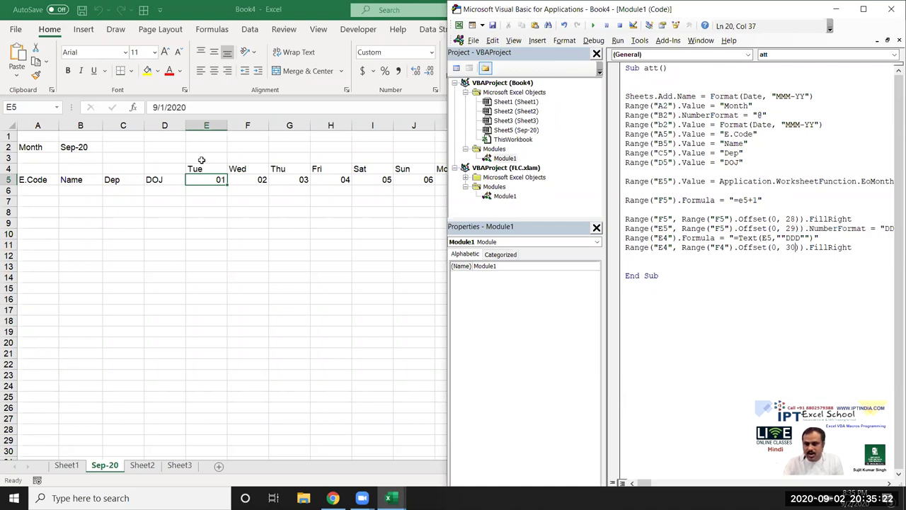
key("BackSpace")
key("BackSpace")
type("29")
key("Down")
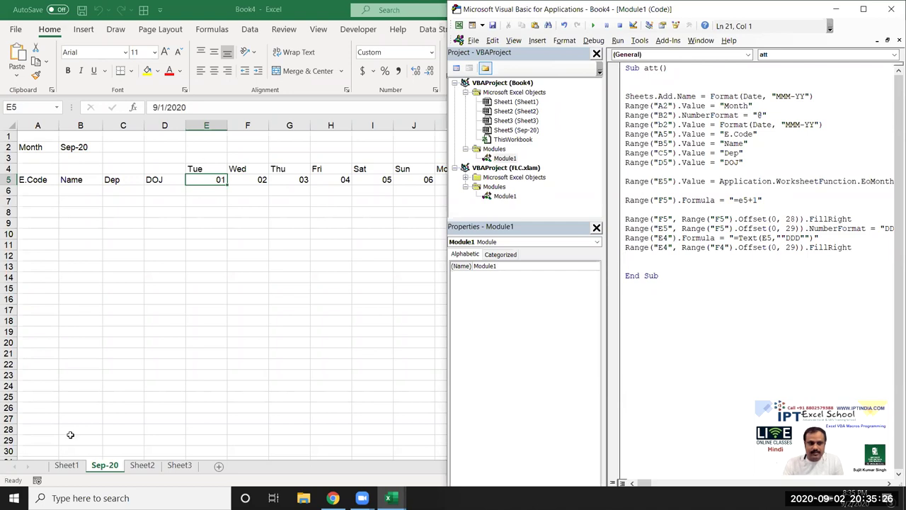
key("alt+F11")
Delete the Sep-20 sheet and rerun the att macro.
right_click(99, 467)
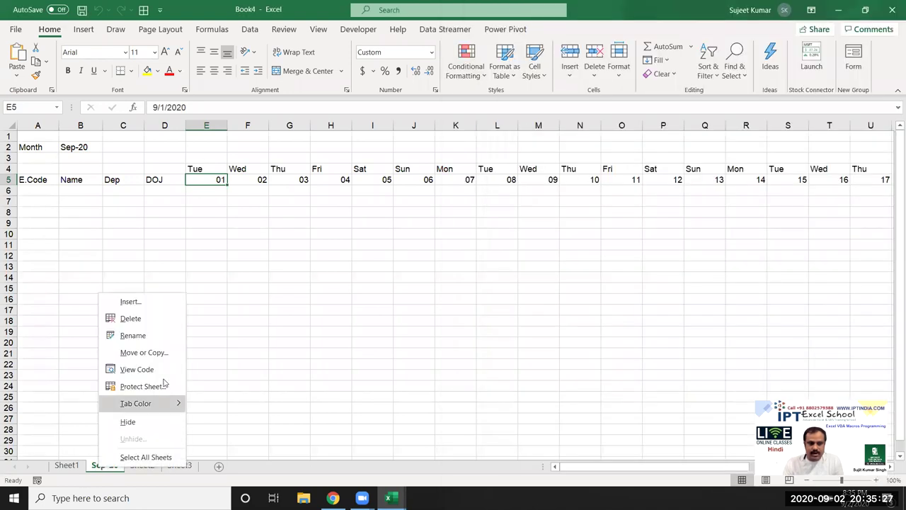
left_click(131, 319)
left_click(434, 282)
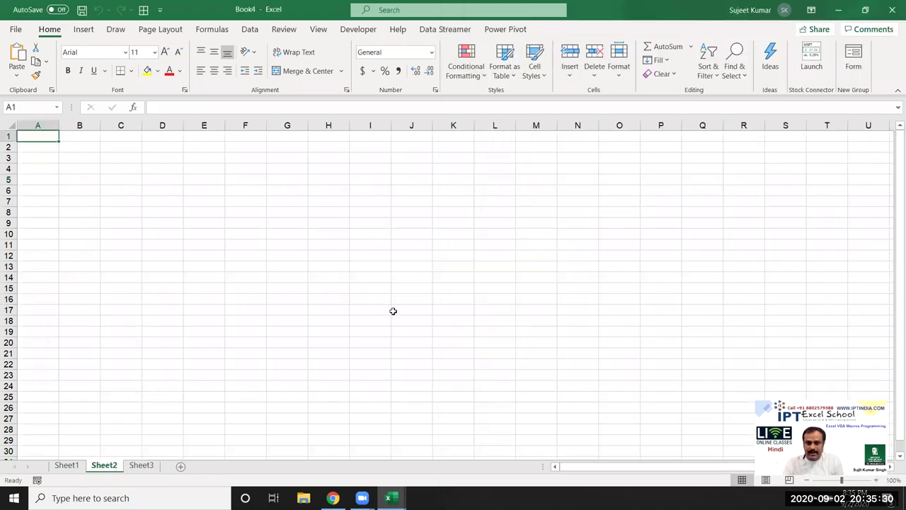
key("alt+F11")
left_click(627, 171)
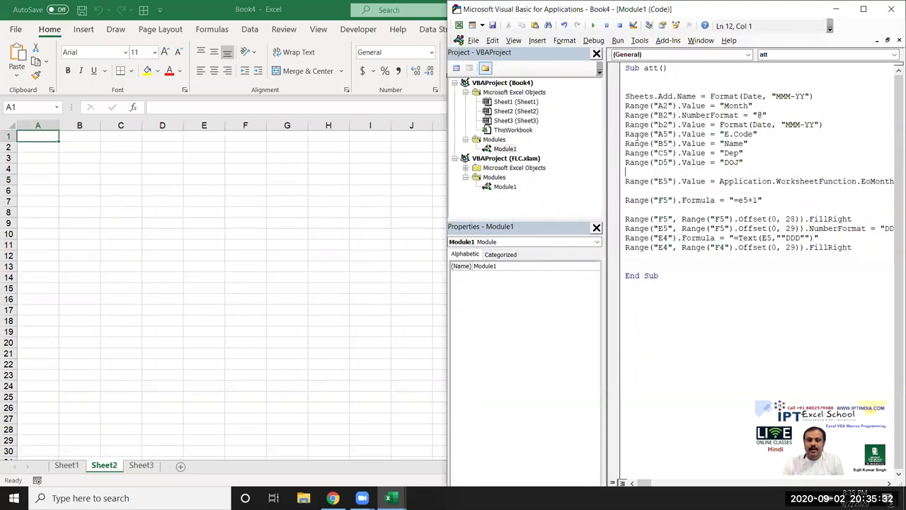
left_click(593, 26)
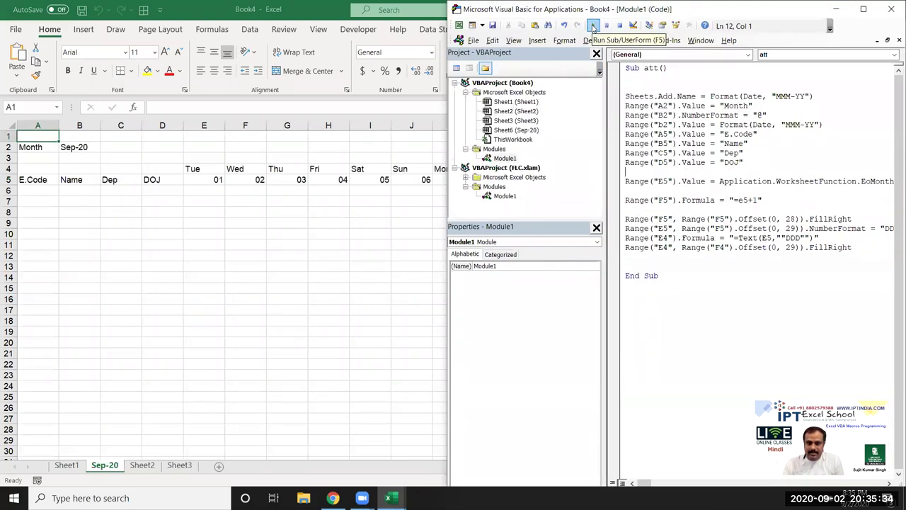
Check the end of the date rows and inspect the extra weekday formula in AI4.
left_click(278, 185)
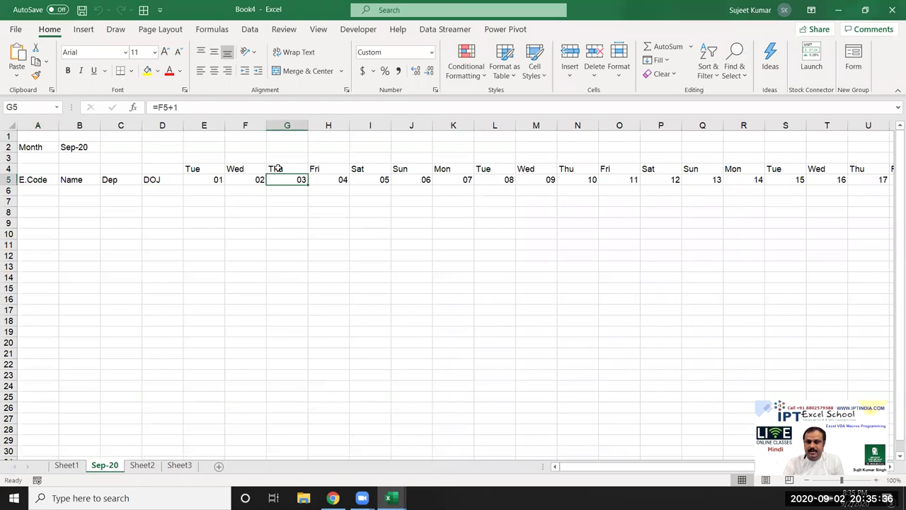
key("ctrl+Right")
key("Right")
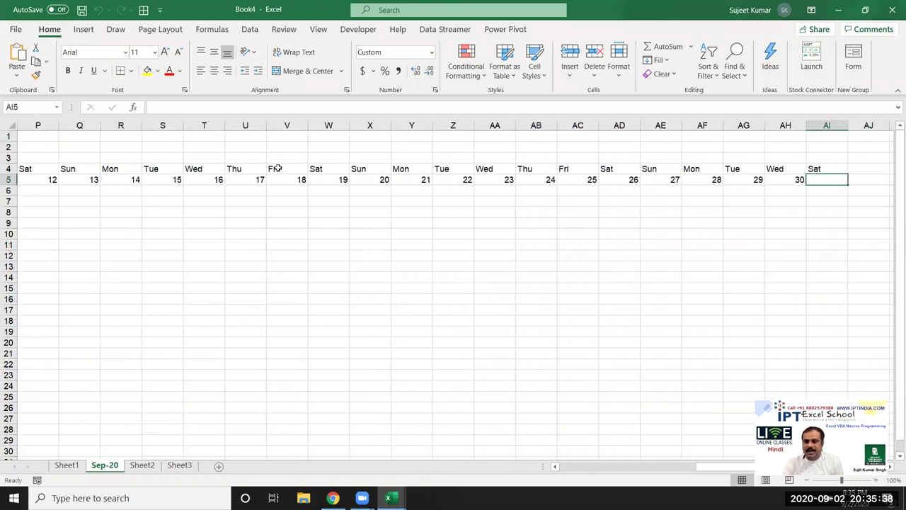
key("Left")
key("Up")
key("Right")
key("F2")
key("Escape")
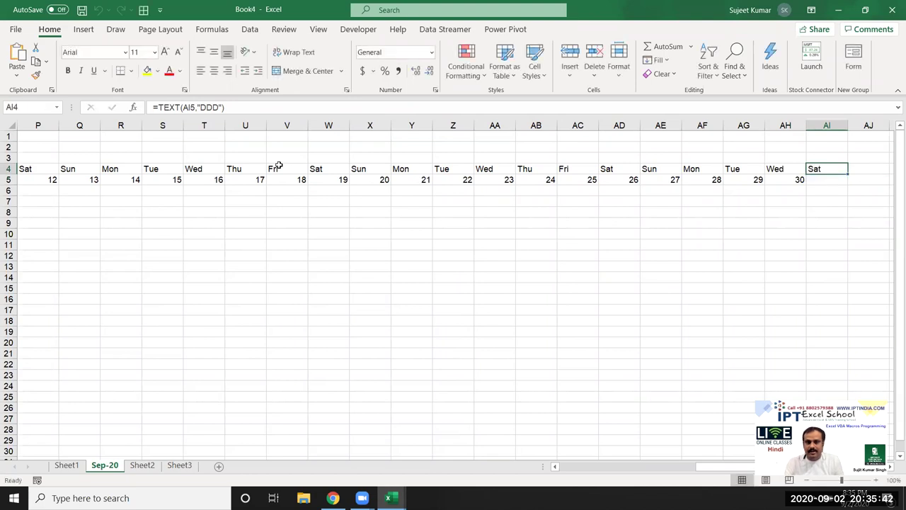
Change the weekday fill offset from 29 to 28.
key("alt+F11")
left_click(808, 228)
double_click(790, 247)
type("28")
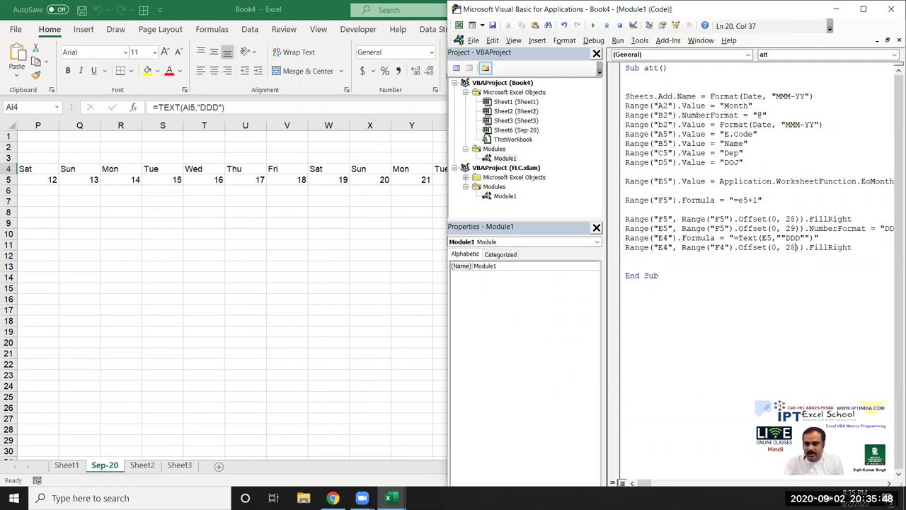
left_click(770, 267)
left_click(747, 247)
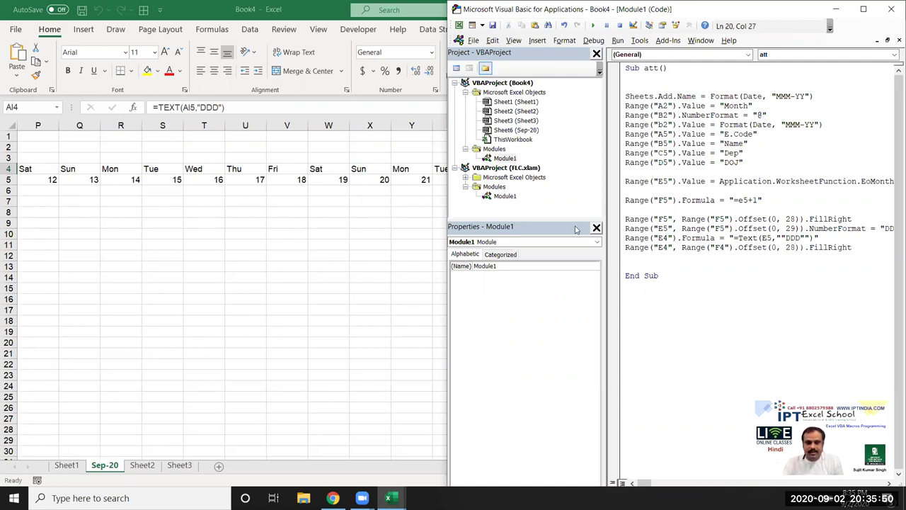
Delete the Sep-20 sheet once more and rerun the macro with the corrected offset.
key("alt+F11")
right_click(113, 466)
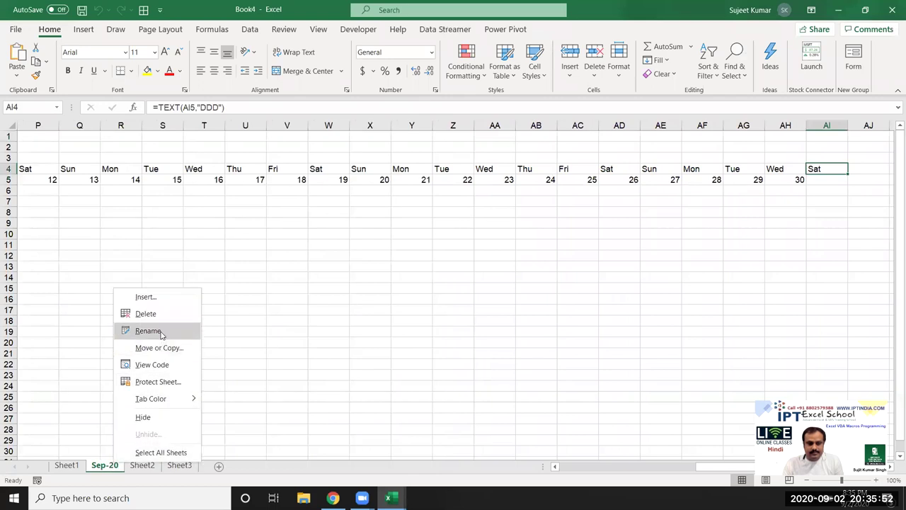
left_click(145, 313)
left_click(441, 285)
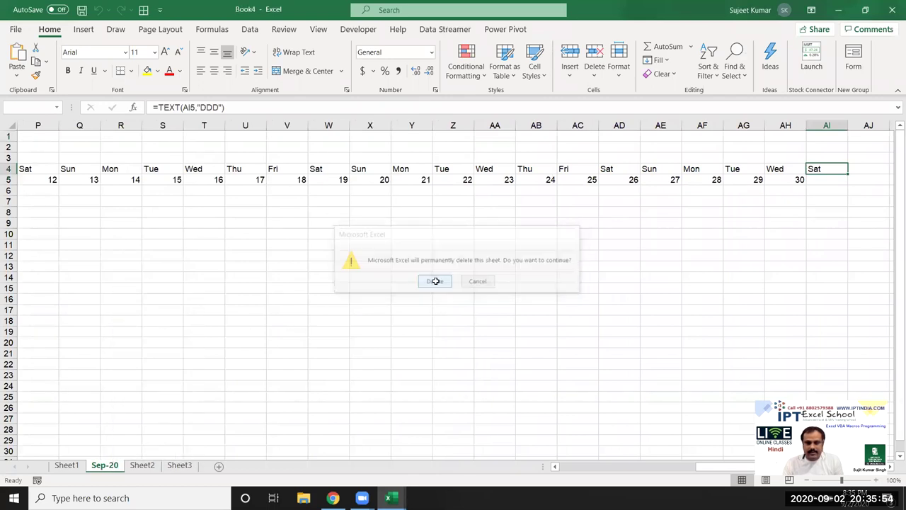
key("alt+F11")
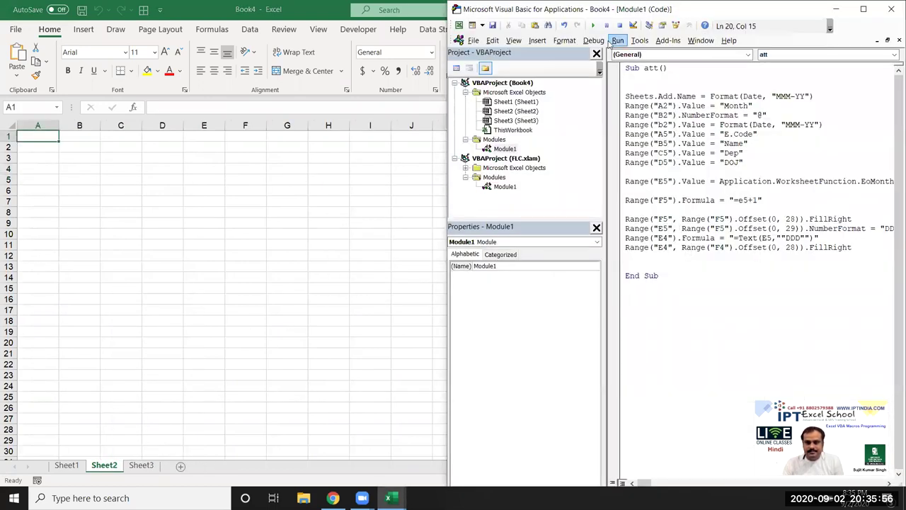
left_click(592, 26)
Confirm the rebuilt sheet's days and weekdays now end at column AH.
left_click(368, 177)
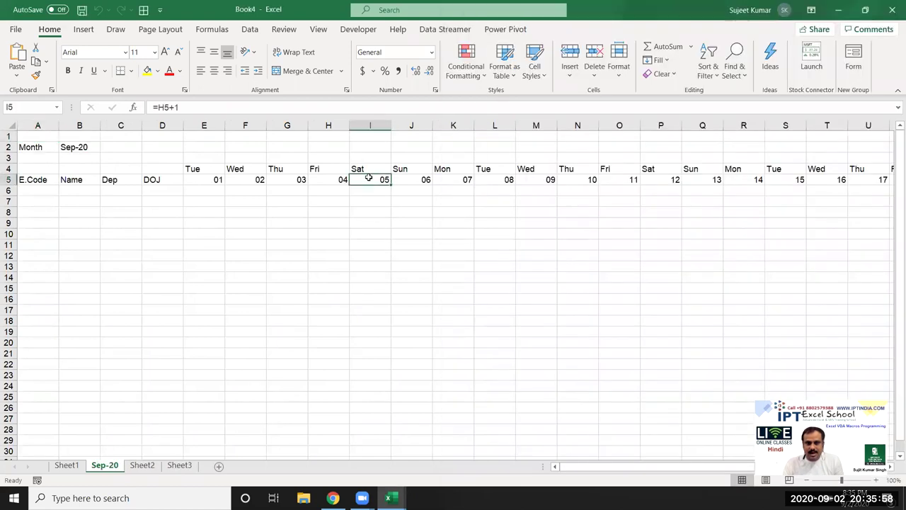
key("ctrl+Right")
key("Right")
key("Left")
key("ctrl+Left")
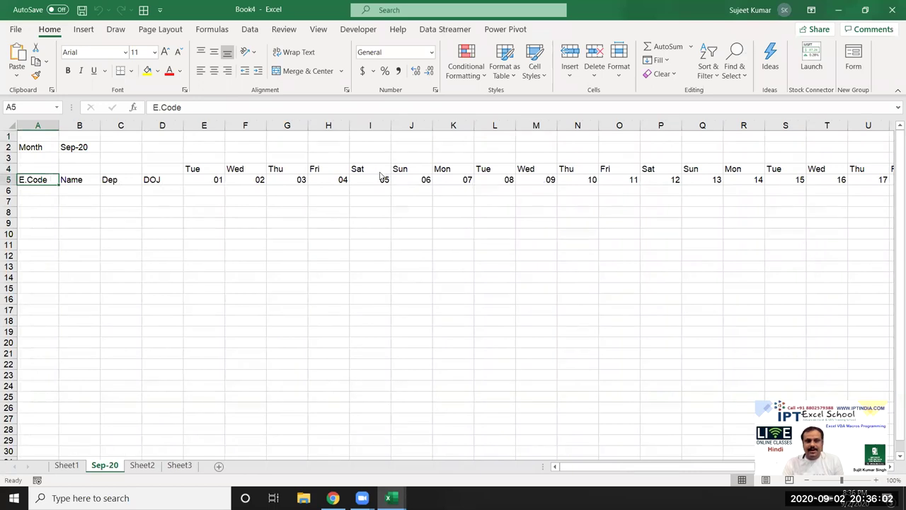
key("alt+F11")
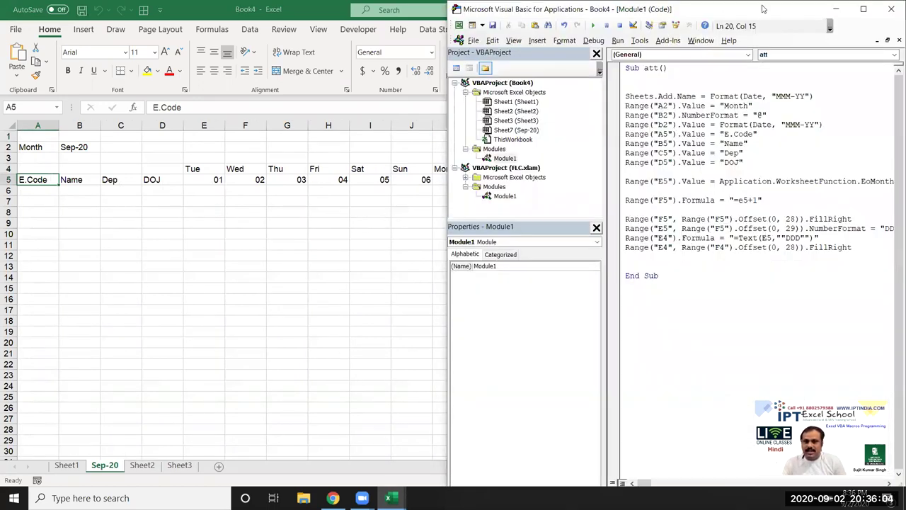
left_click_drag(763, 8, 578, 9)
Maximize the code window and go to the top of the att macro.
double_click(683, 11)
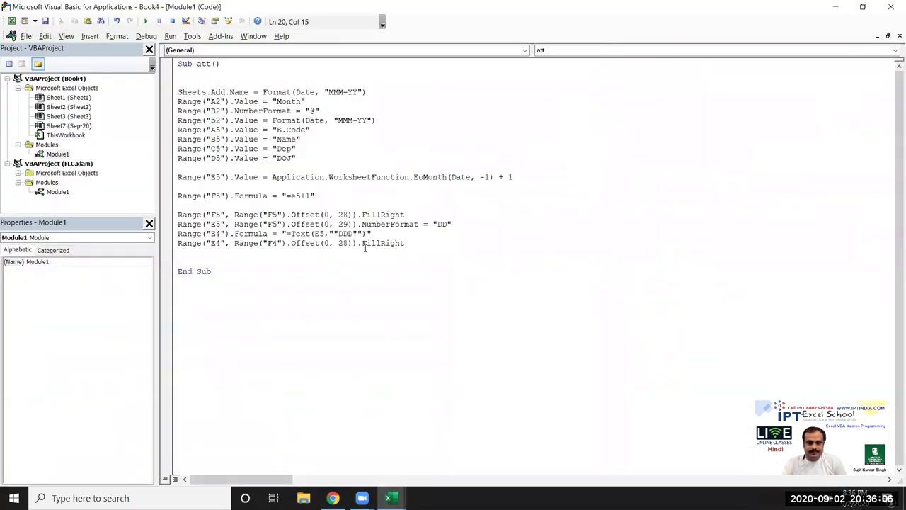
double_click(343, 242)
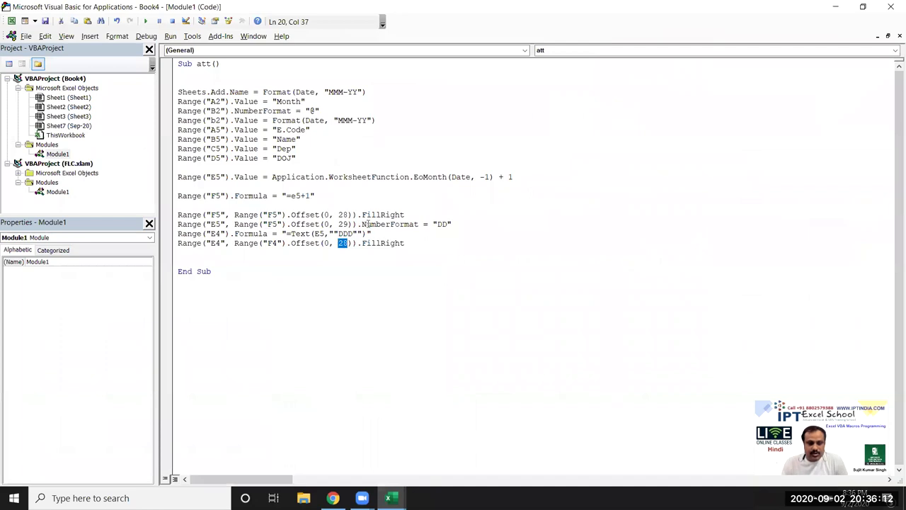
left_click(186, 187)
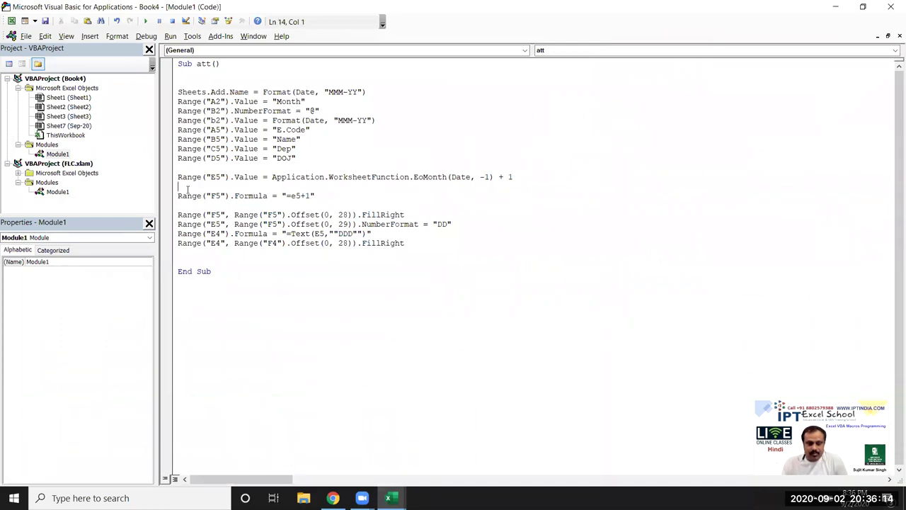
left_click(196, 83)
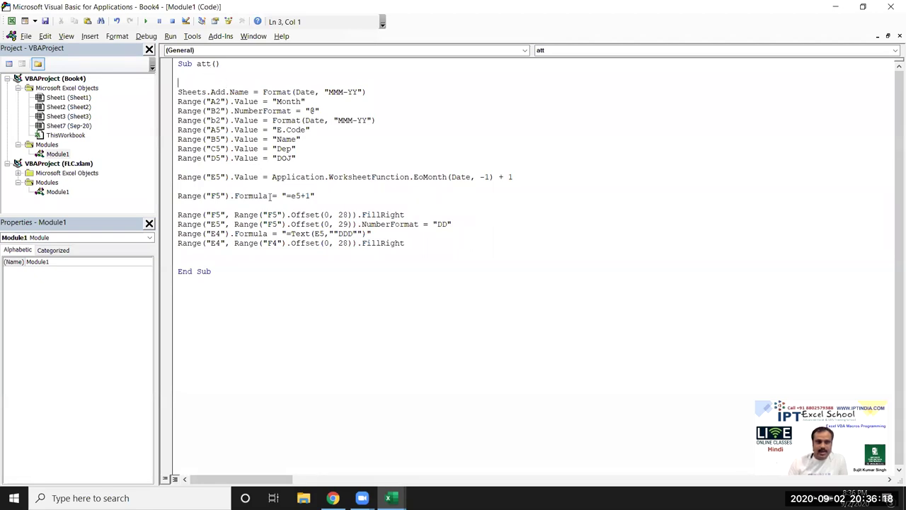
Add d = Day(Application.WorksheetFunction.EoMonth(Date, 0)) on a new line near the top.
key("Return")
key("Up")
type("d")
type("=a")
type("ppli")
key("BackSpace")
key("BackSpace")
key("BackSpace")
key("BackSpace")
key("BackSpace")
type("day(")
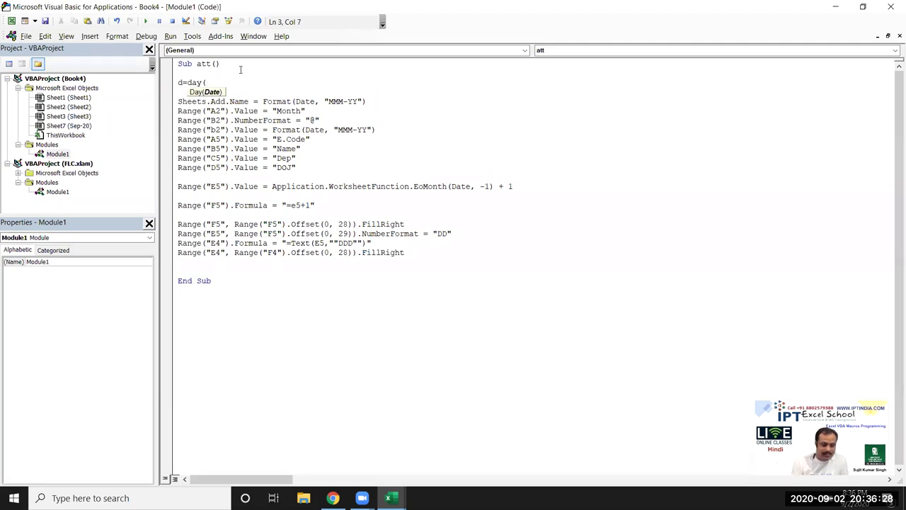
type("applica")
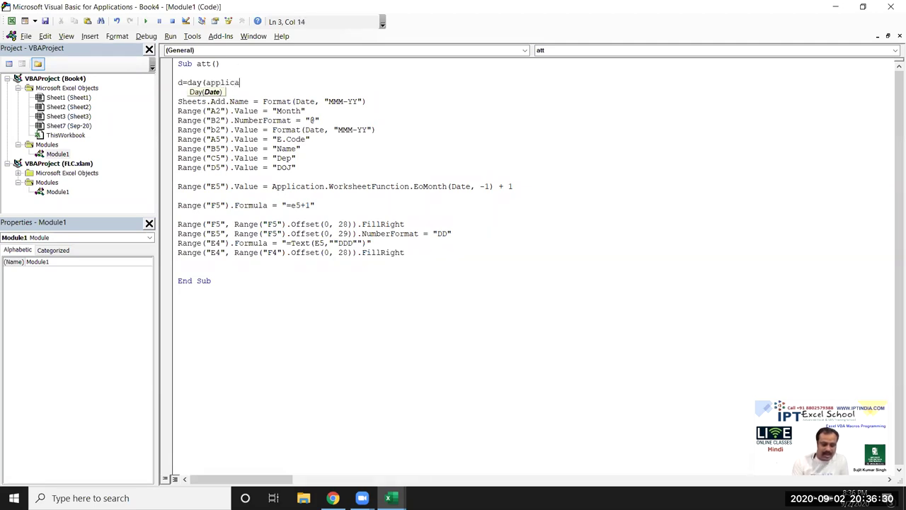
type("tion.")
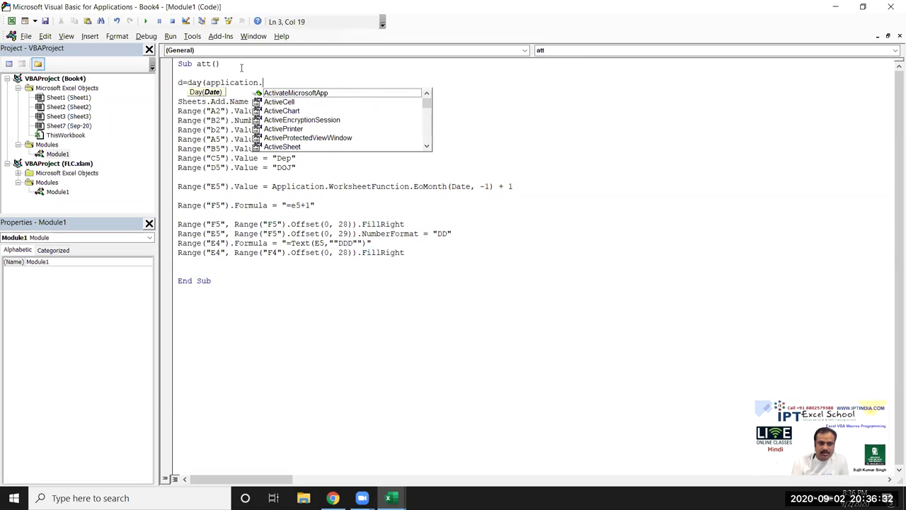
type("wo")
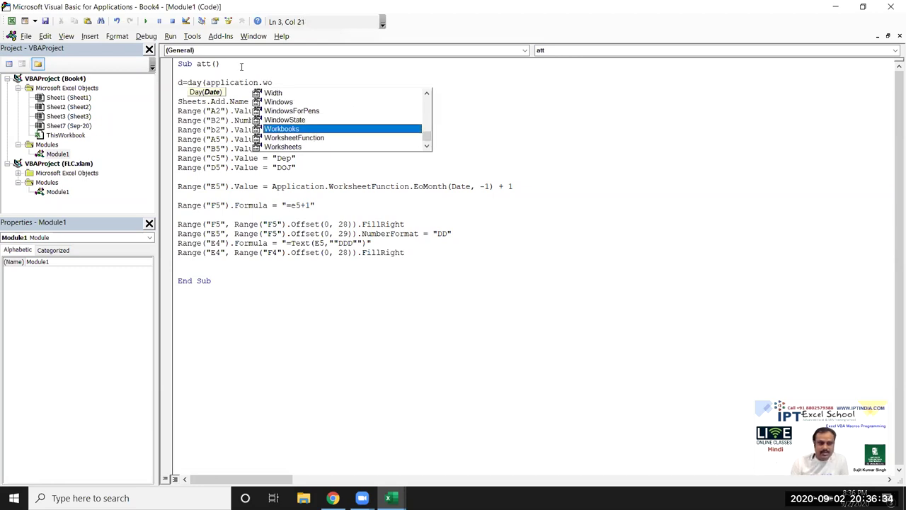
key("Down")
key("Tab")
type(".eo")
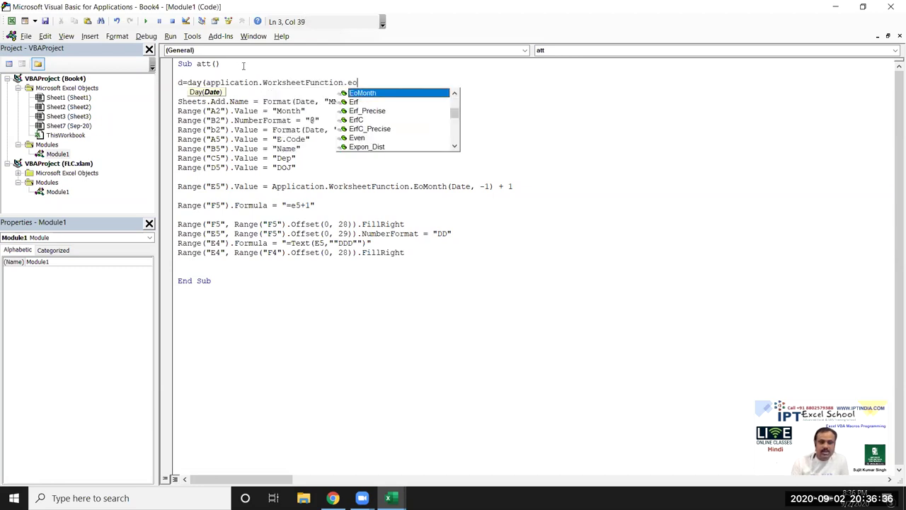
key("Tab")
type("(")
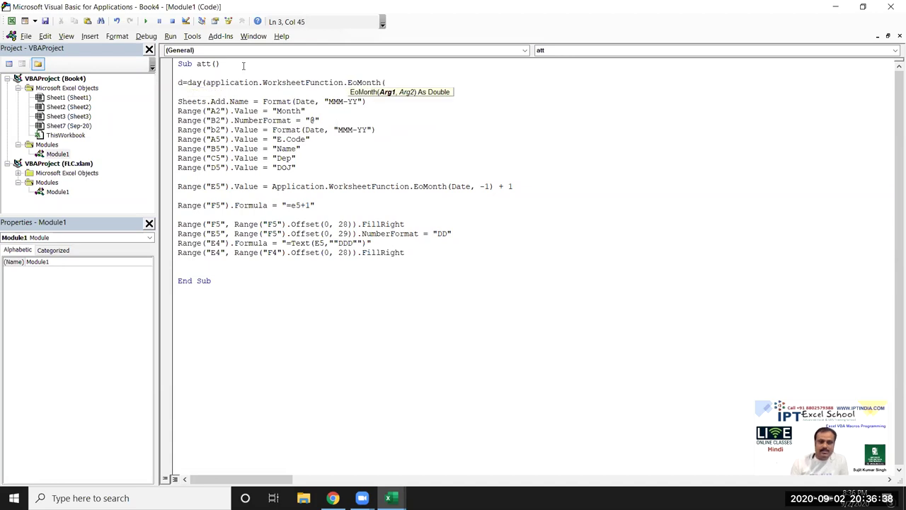
type("date")
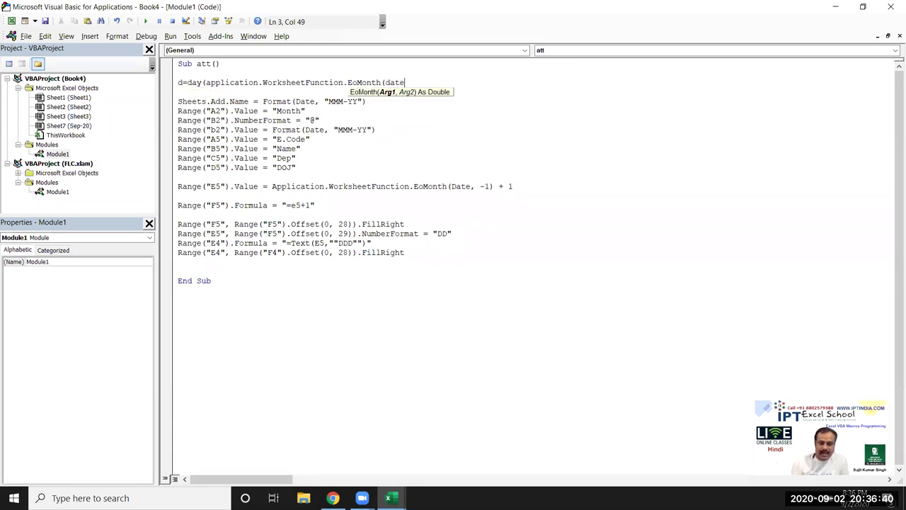
type(",0))")
key("Down")
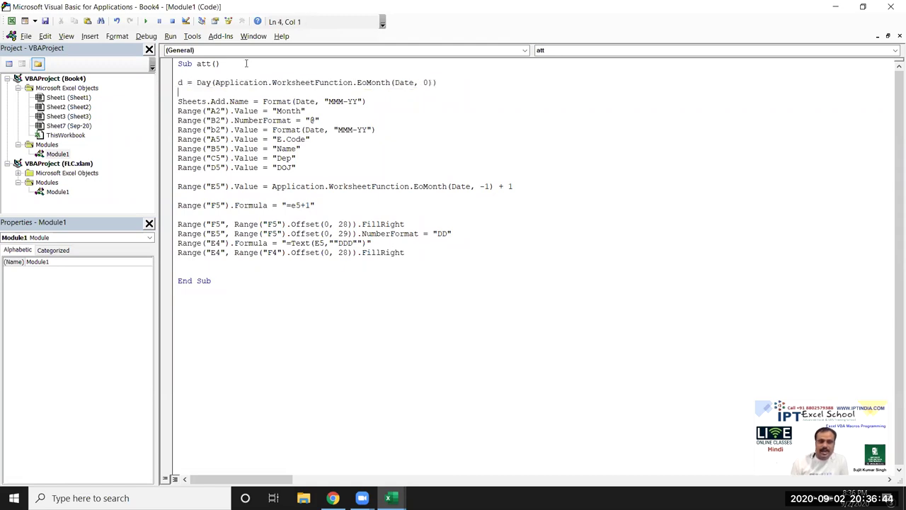
key("Return")
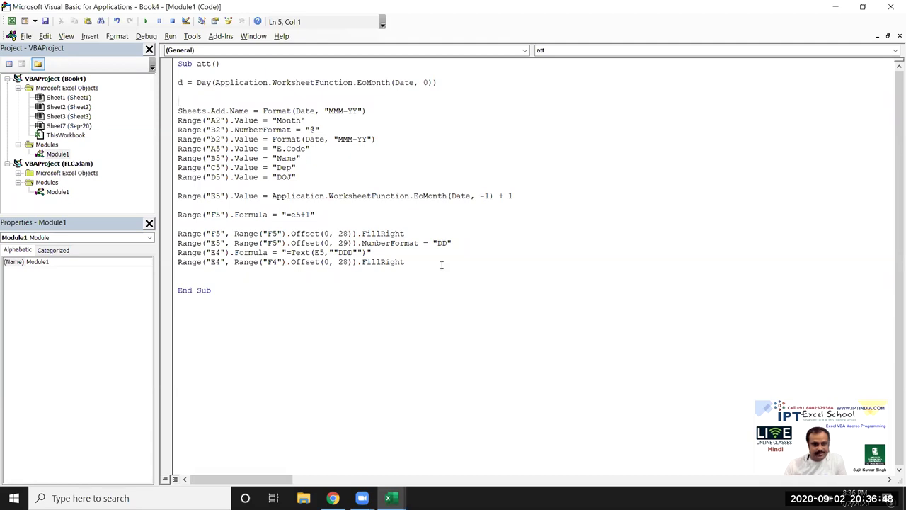
Replace the day-number fill's 28 with (d-2) and the number-format offset with (d - 1).
left_click(338, 234)
double_click(341, 234)
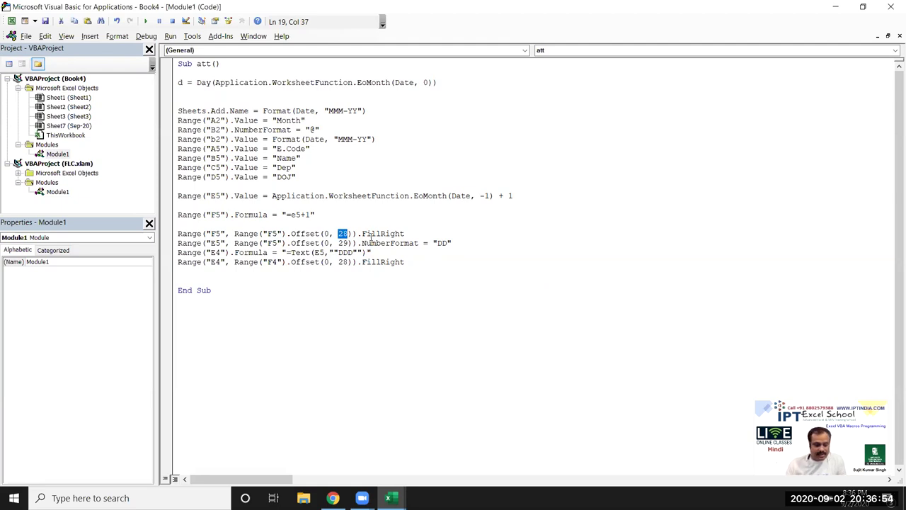
type("(d-2)")
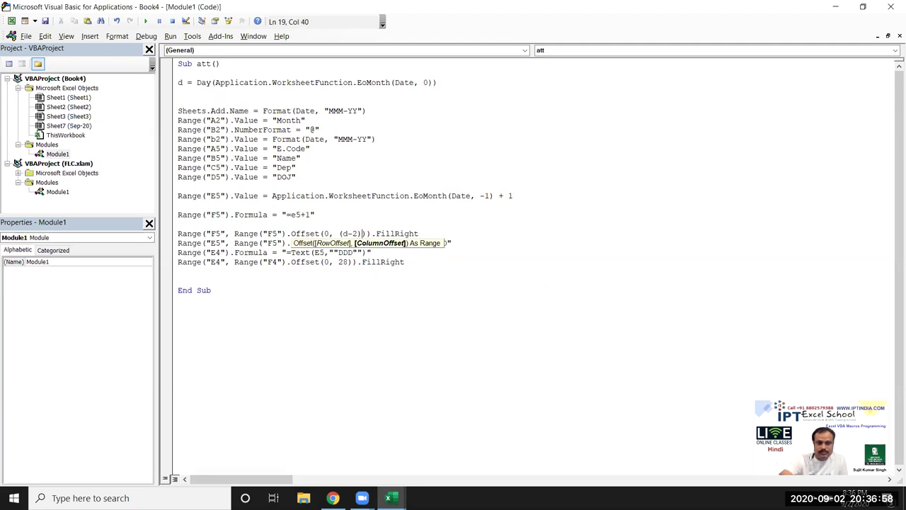
left_click(377, 272)
double_click(343, 243)
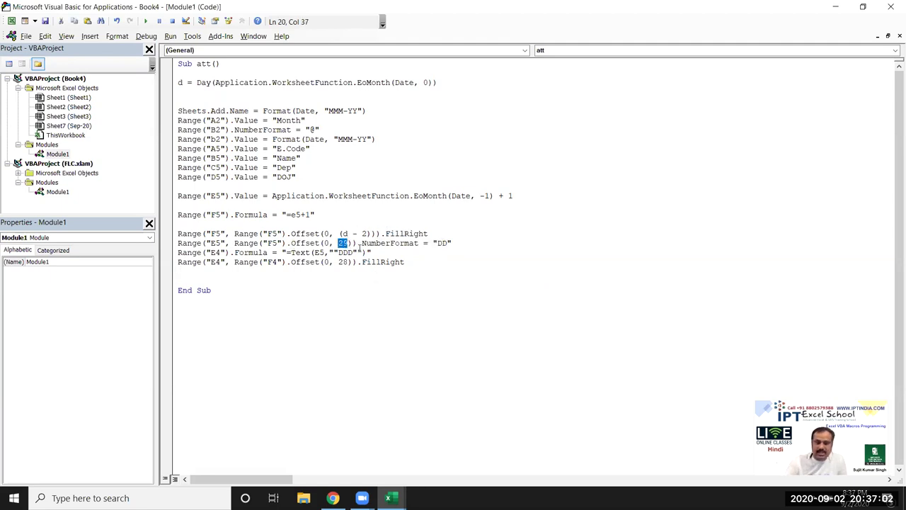
type("(d - 1)")
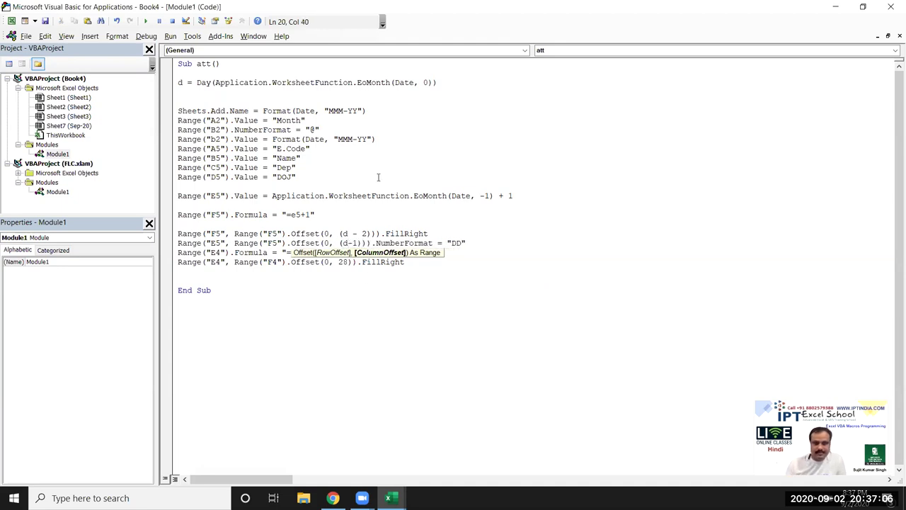
left_click(364, 287)
Replace the weekday fill's fixed 28 with (d-2), then highlight the day-count line.
double_click(345, 261)
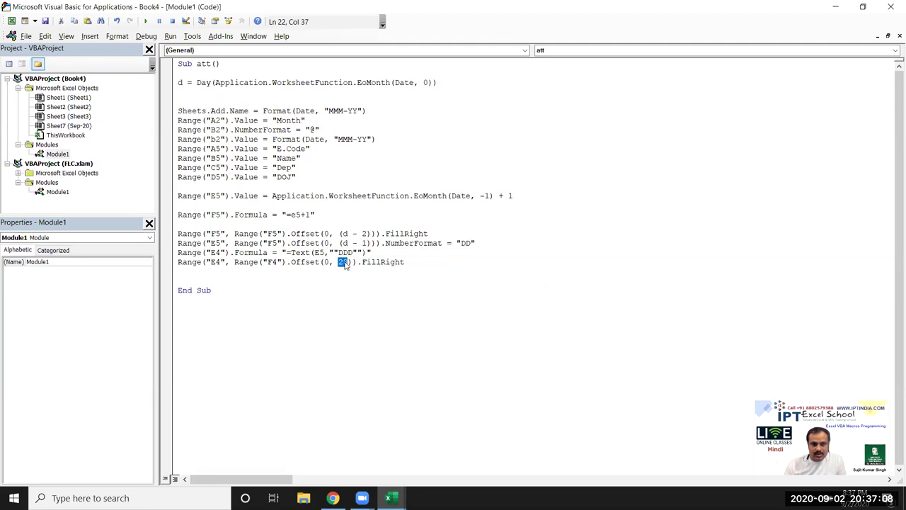
type("d-")
key("BackSpace")
key("BackSpace")
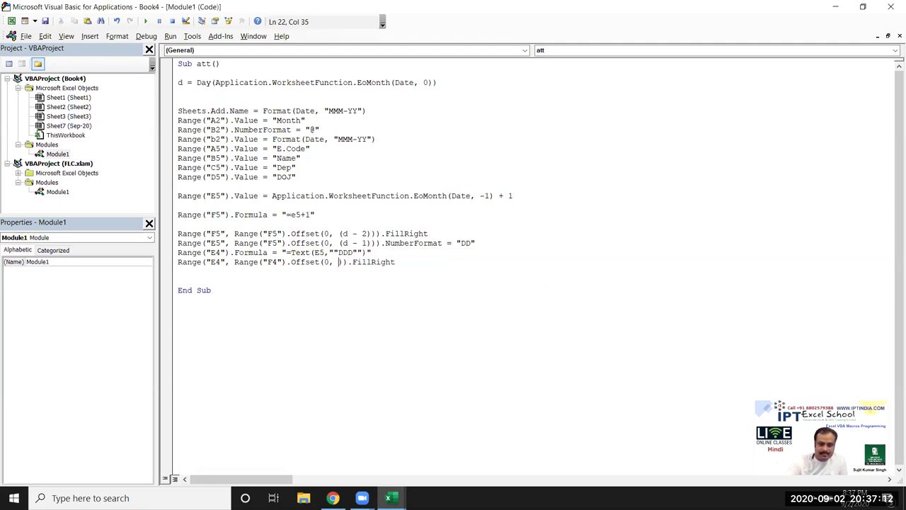
type("(d-1")
key("BackSpace")
type("2")
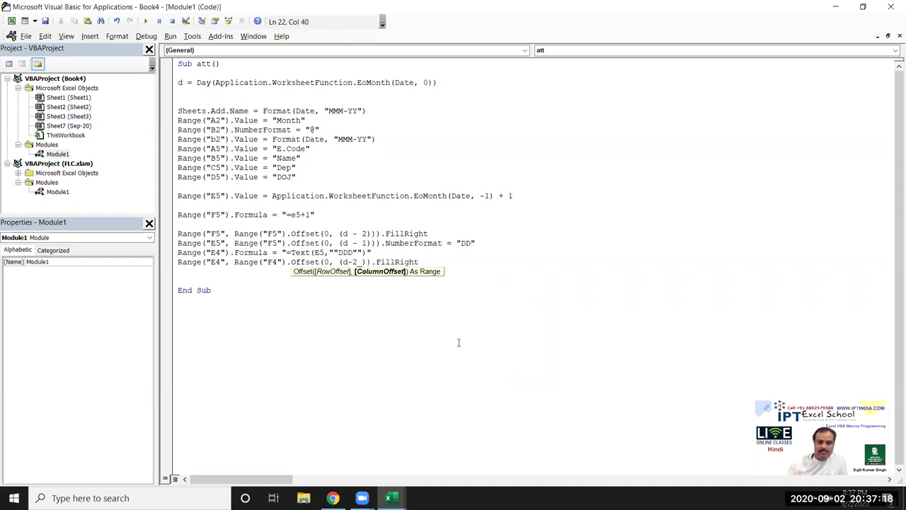
key("BackSpace")
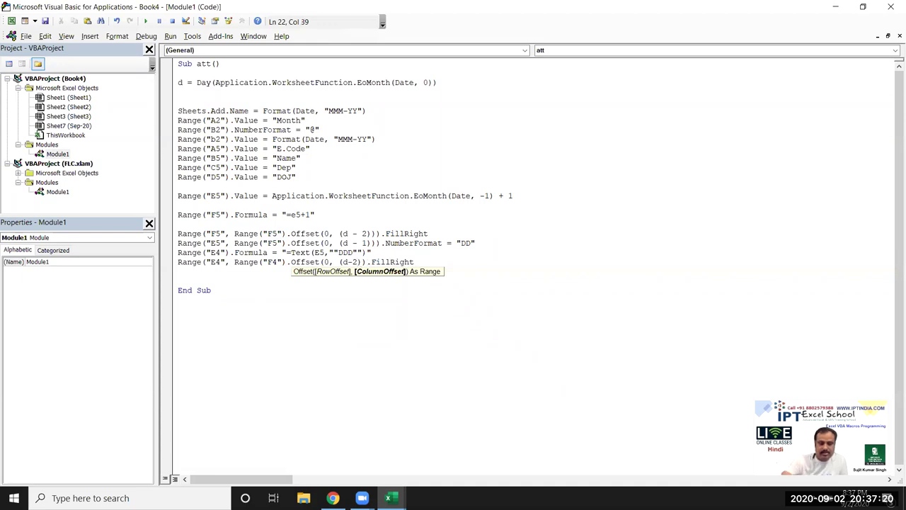
type(")")
left_click(478, 321)
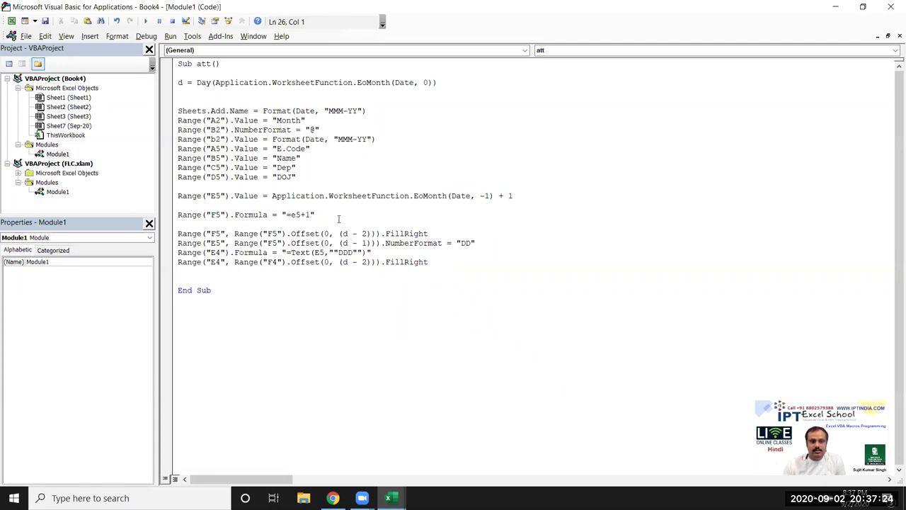
mouse_move(197, 82)
left_mouse_down()
mouse_move(419, 74)
mouse_move(454, 87)
left_mouse_up()
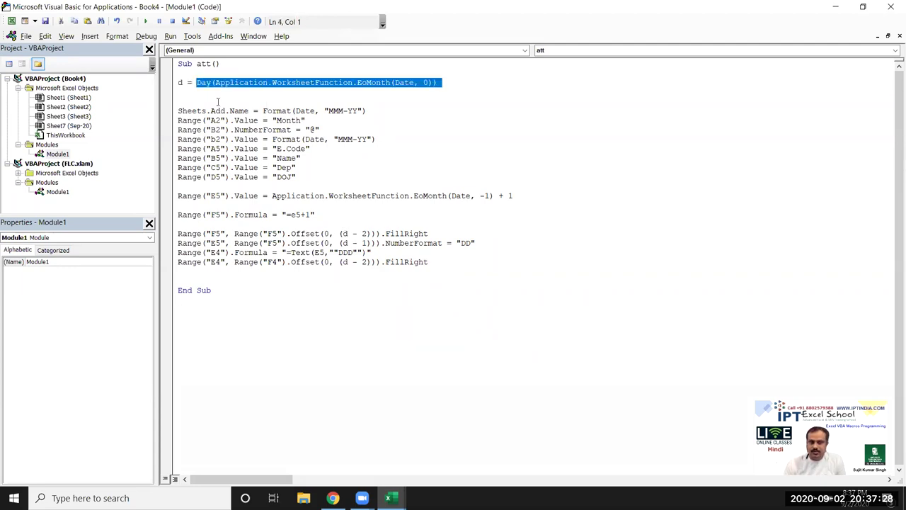
Mark the variable d, then inspect the day cells F5:G5 on the Sep-20 sheet.
double_click(180, 83)
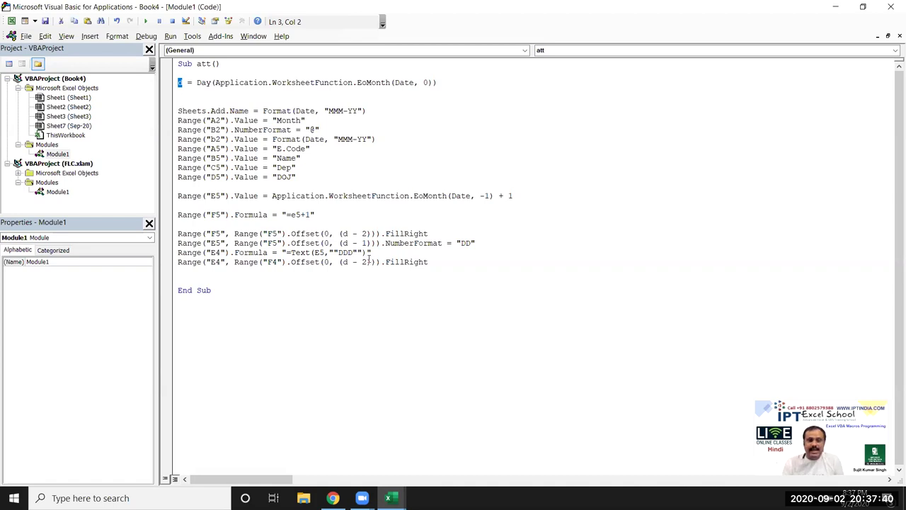
key("alt+F11")
left_click_drag(246, 184, 269, 178)
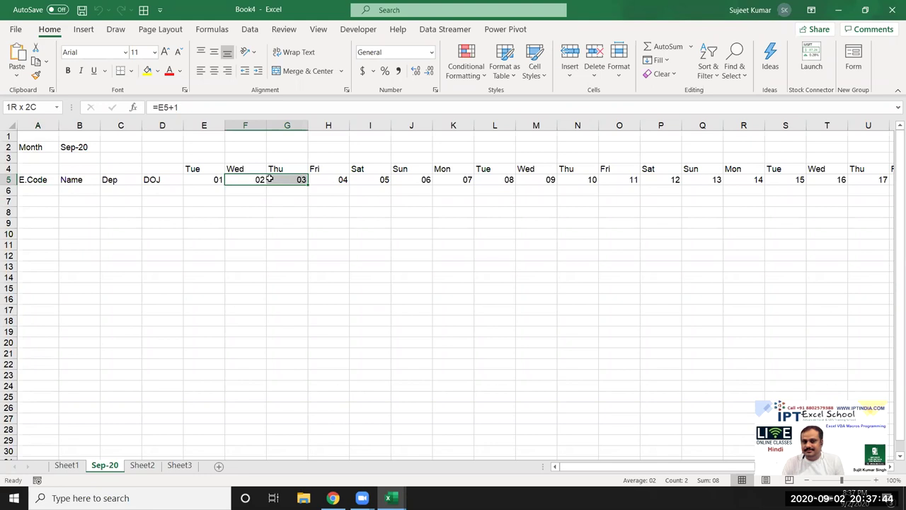
left_click_drag(269, 178, 270, 179)
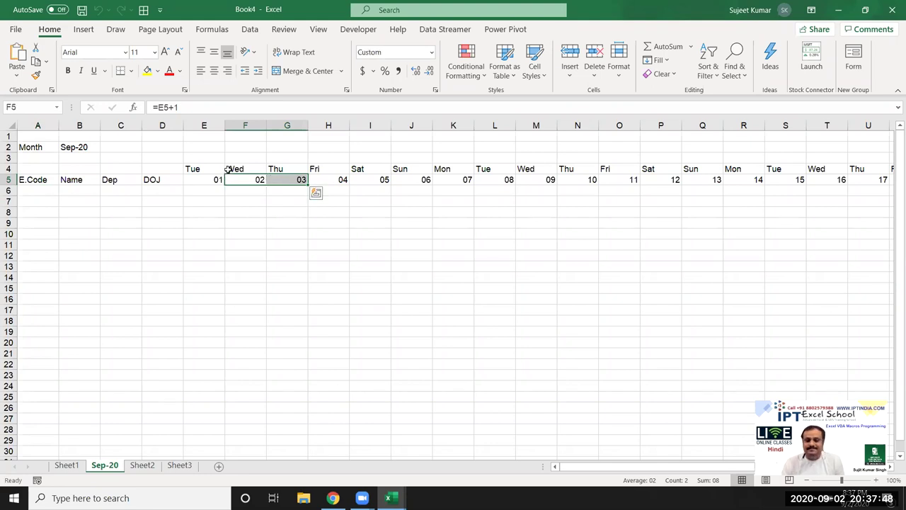
key("alt+F11")
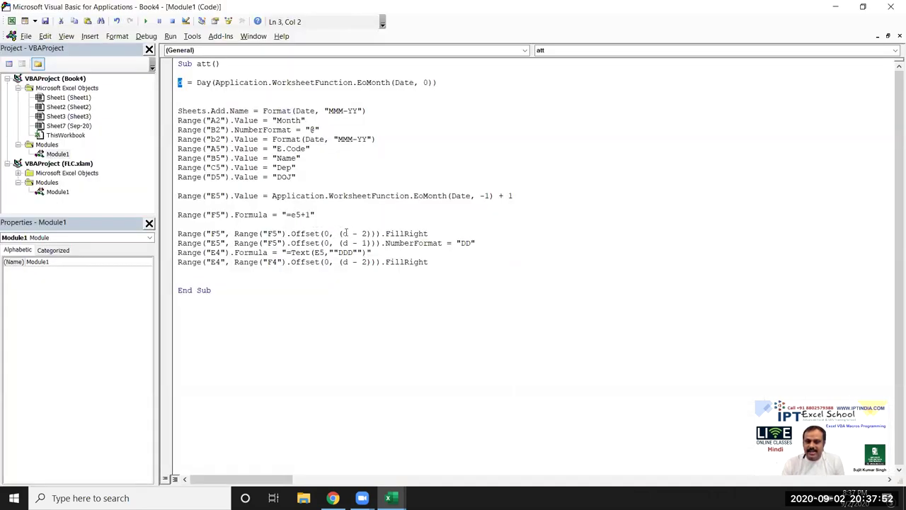
Review the d - 2 offsets in the day-number and weekday fills against the day-count formula.
left_click(343, 233)
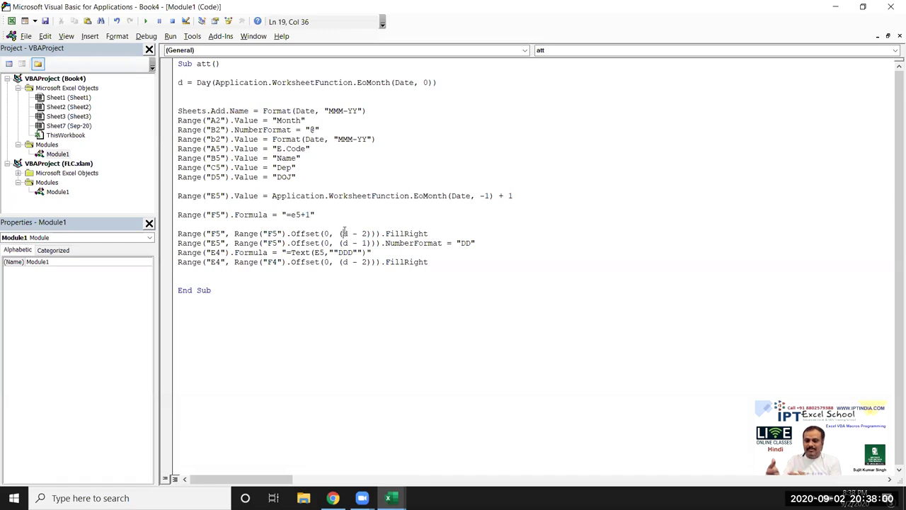
left_click_drag(344, 232, 363, 228)
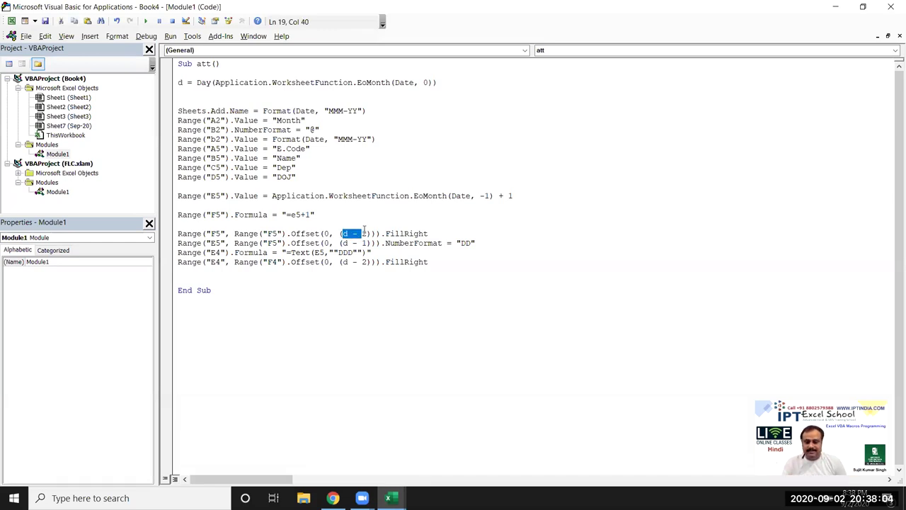
left_click_drag(363, 227, 367, 230)
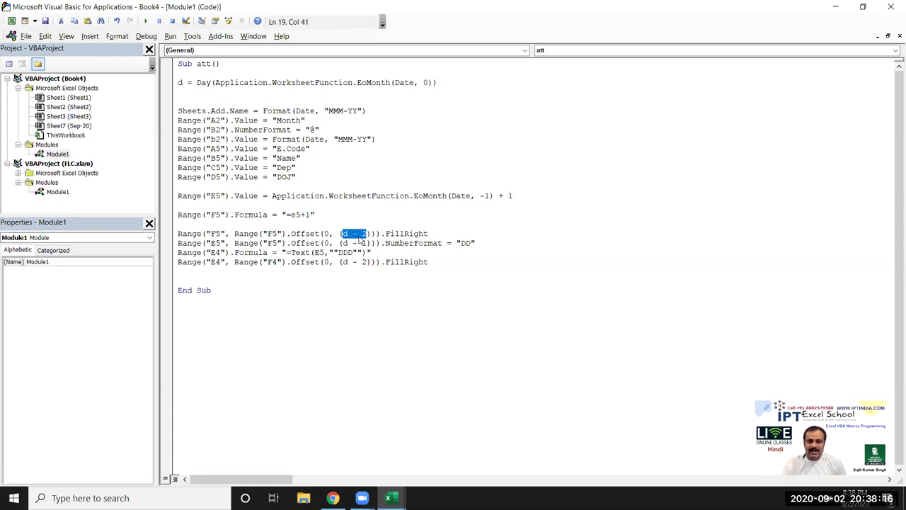
left_click(361, 234)
double_click(361, 233)
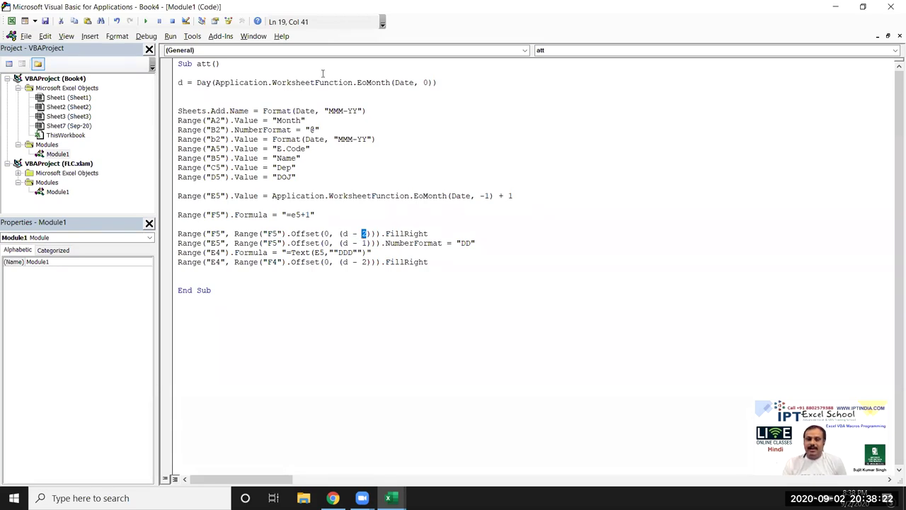
left_click(192, 82)
left_click_drag(197, 82, 437, 82)
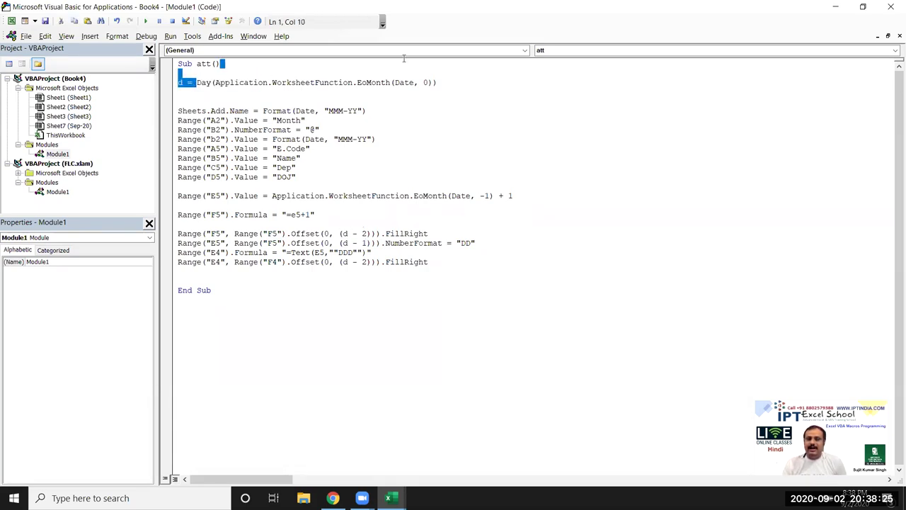
double_click(364, 233)
left_click(366, 264)
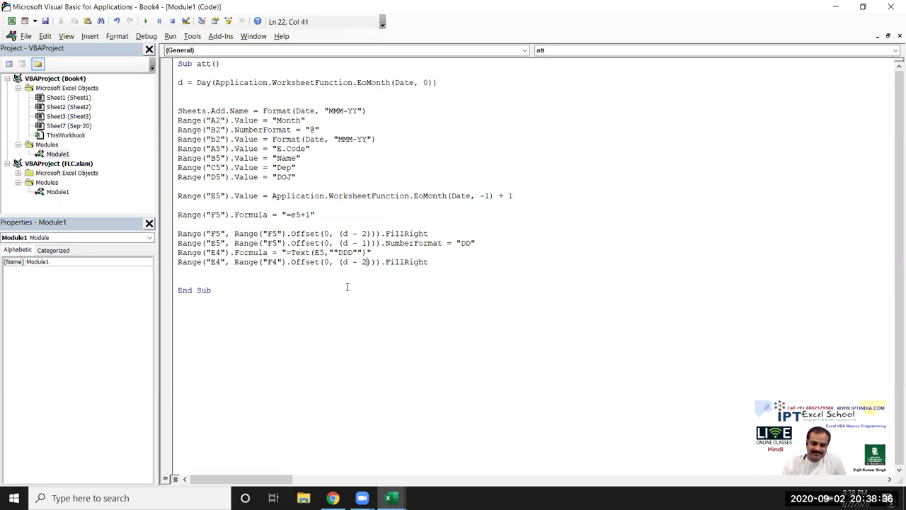
left_click(343, 277)
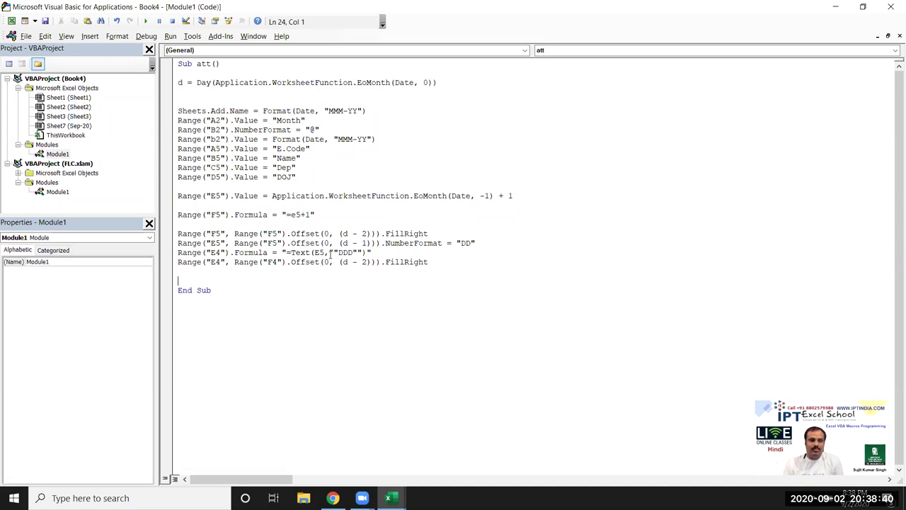
Delete the old Sep-20 sheet from the workbook.
key("alt+F11")
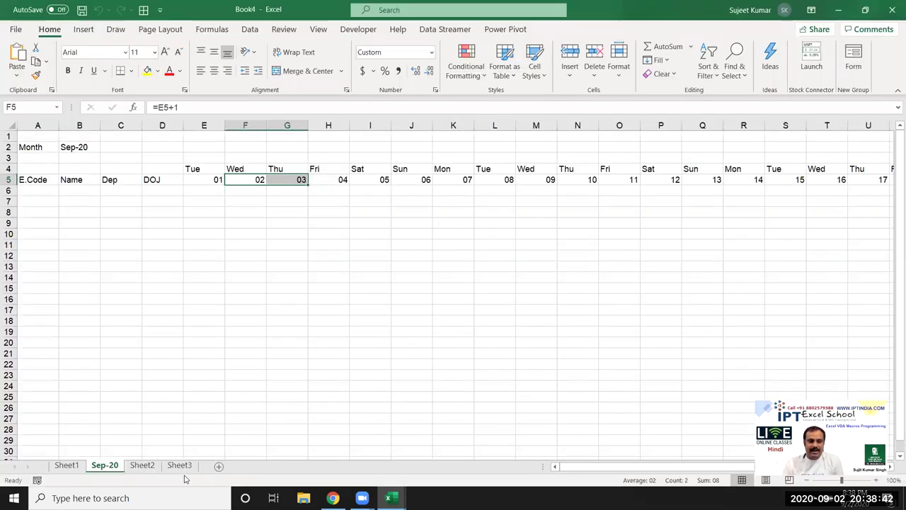
right_click(117, 466)
left_click(151, 316)
left_click(430, 281)
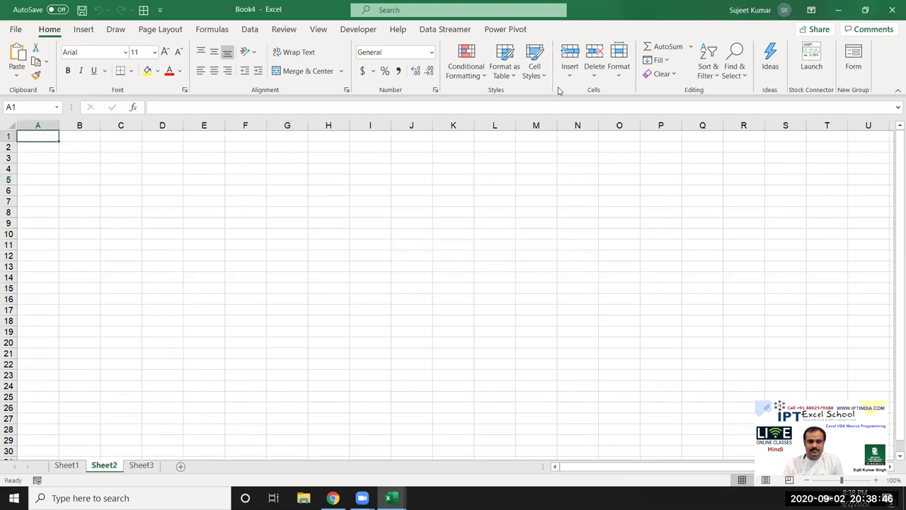
Rerun the att macro and check the formula in F5 of the new sheet.
key("alt+F11")
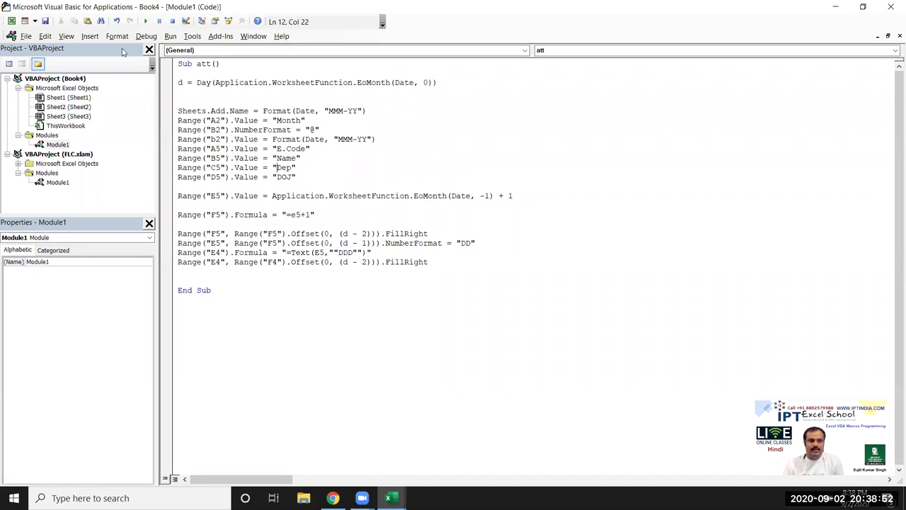
left_click(146, 23)
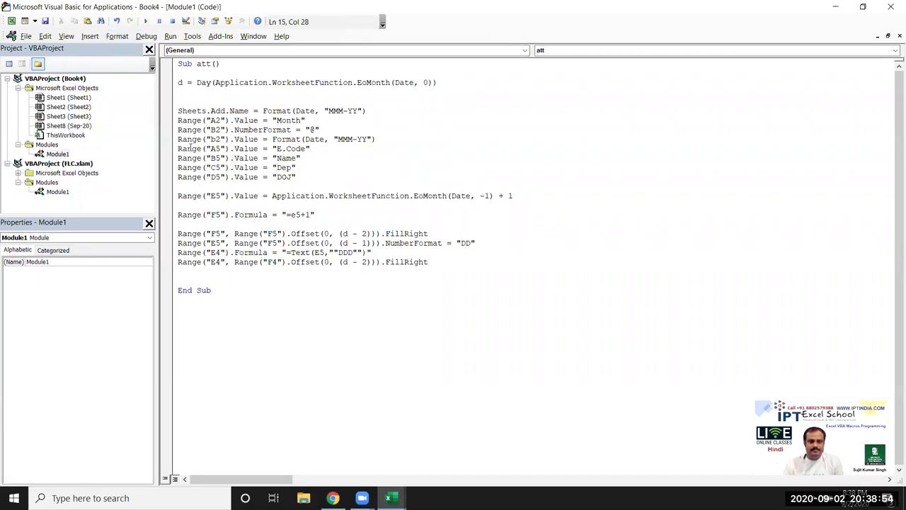
key("alt+Tab")
key("alt+Tab")
left_click(250, 179)
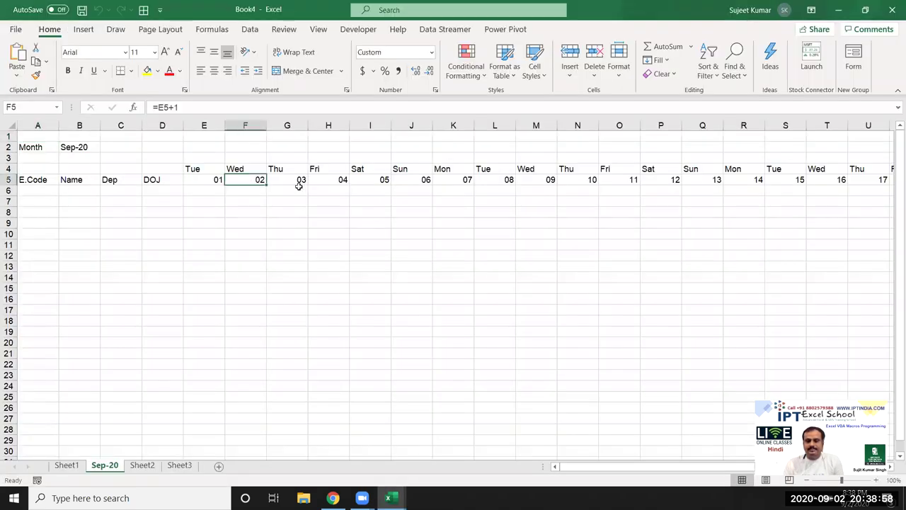
mouse_move(616, 467)
left_mouse_down()
mouse_move(777, 482)
mouse_move(402, 321)
left_mouse_up()
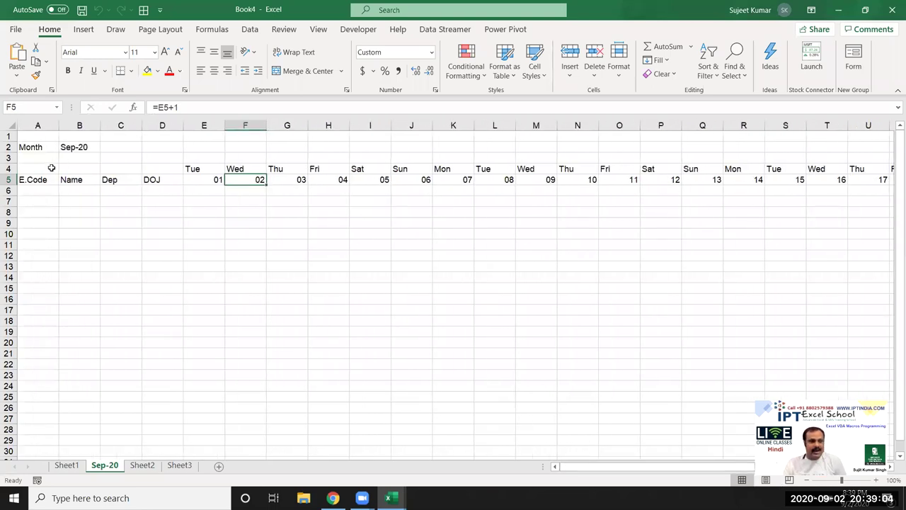
mouse_move(42, 169)
left_mouse_down()
mouse_move(86, 193)
mouse_move(44, 182)
left_mouse_up()
left_click(47, 188)
type("1")
key("Return")
type("2")
key("Return")
left_click(49, 201)
left_click_drag(46, 190, 67, 315)
left_click_drag(83, 190, 157, 341)
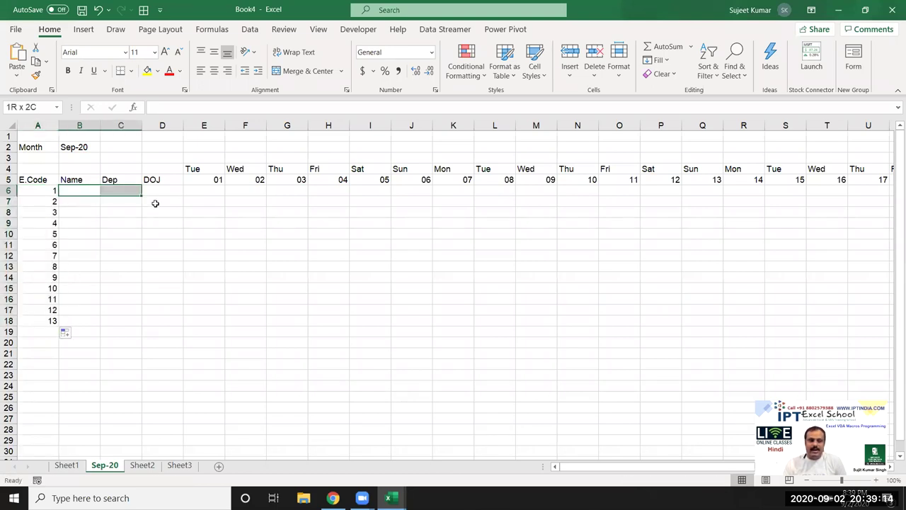
left_click(107, 293)
mouse_move(43, 190)
left_mouse_down()
mouse_move(421, 290)
mouse_move(413, 295)
left_mouse_up()
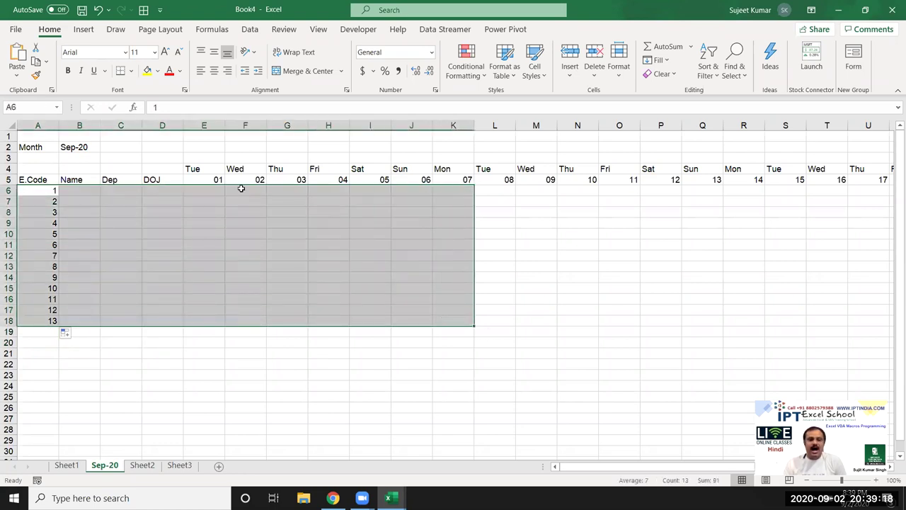
left_click(196, 178)
left_click(464, 64)
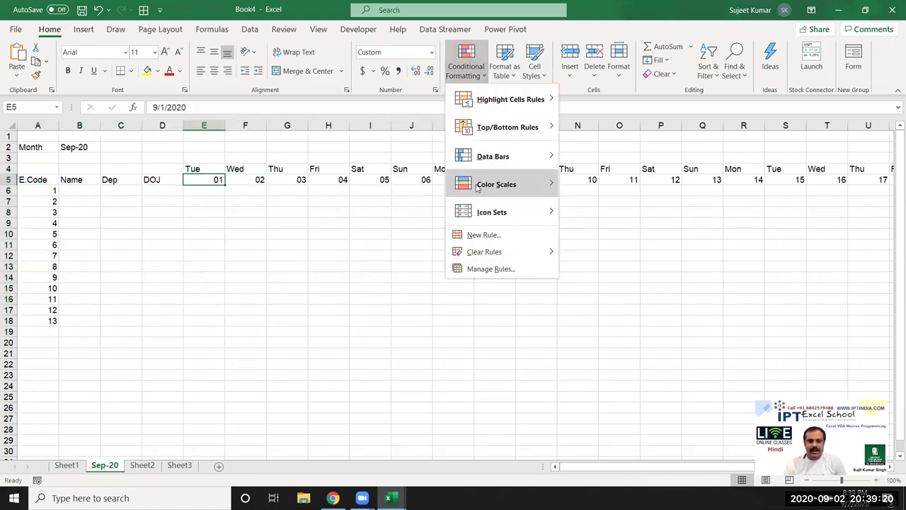
mouse_move(496, 184)
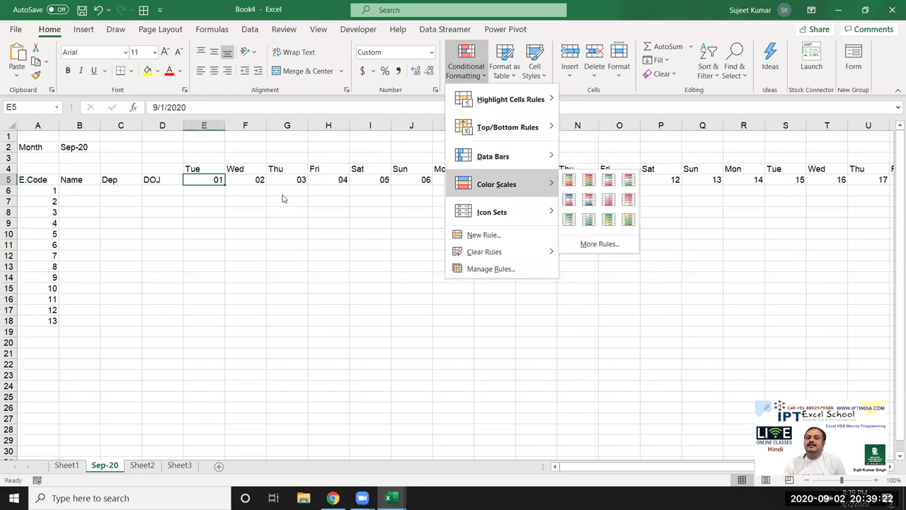
left_click(225, 172)
left_click(230, 170)
left_click(208, 171)
left_click(239, 170)
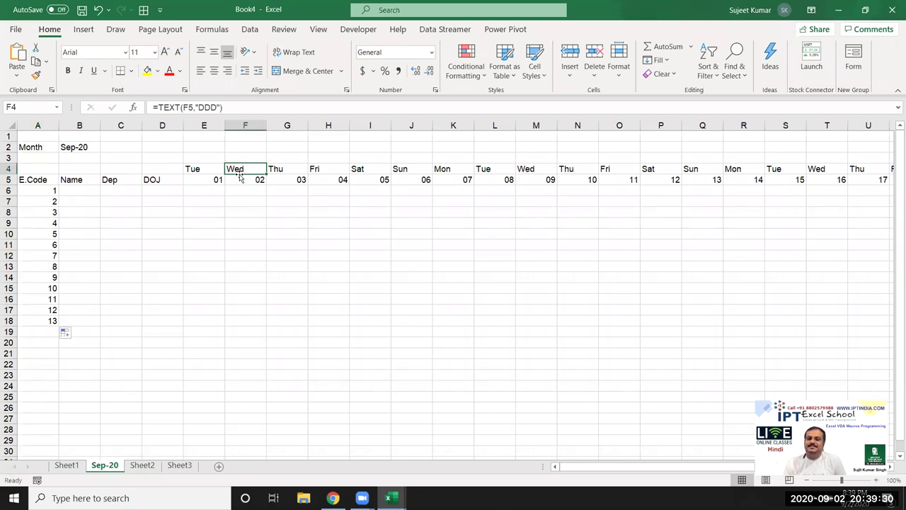
left_click_drag(198, 192, 545, 321)
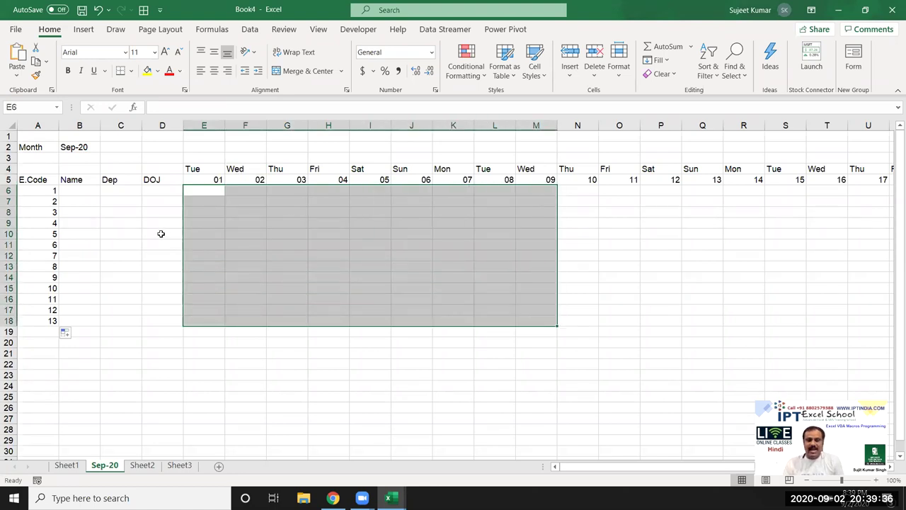
Try 28 as the day-number fill offset, then restore it to d-2.
key("alt+Tab")
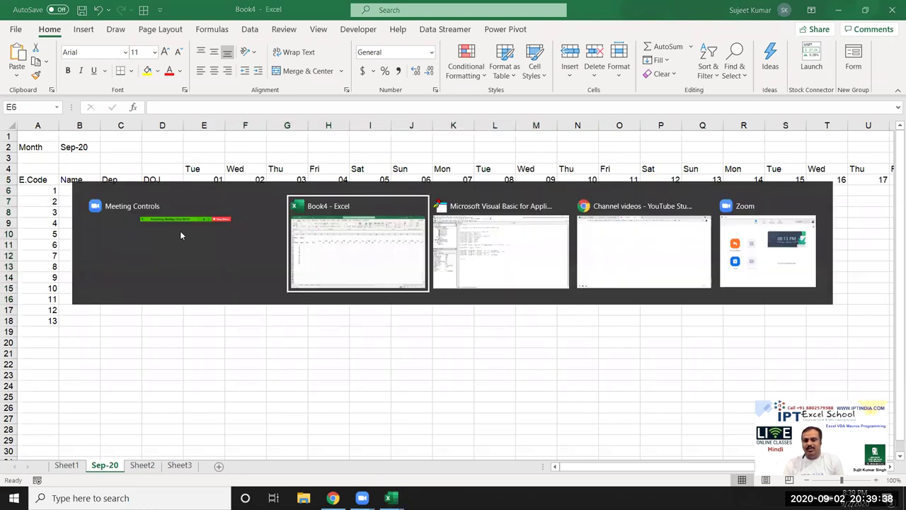
key("alt+Tab")
left_click(260, 301)
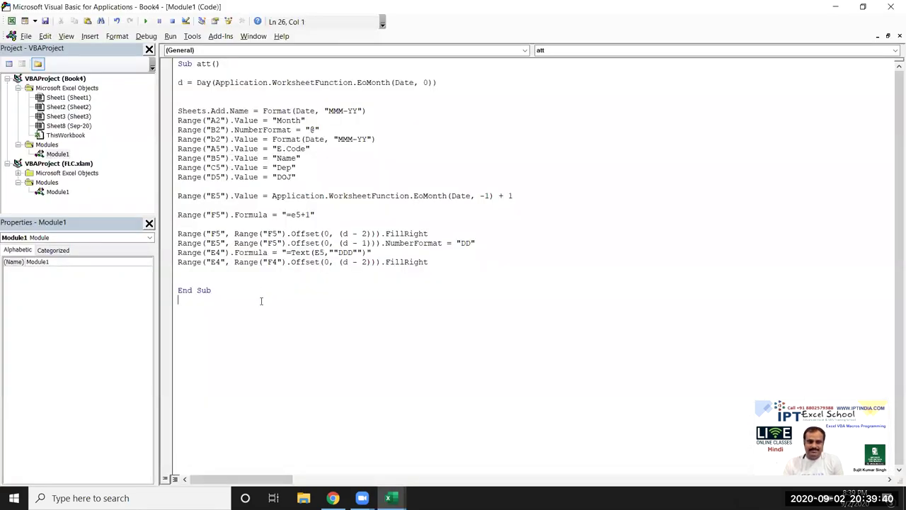
left_click_drag(261, 301, 208, 298)
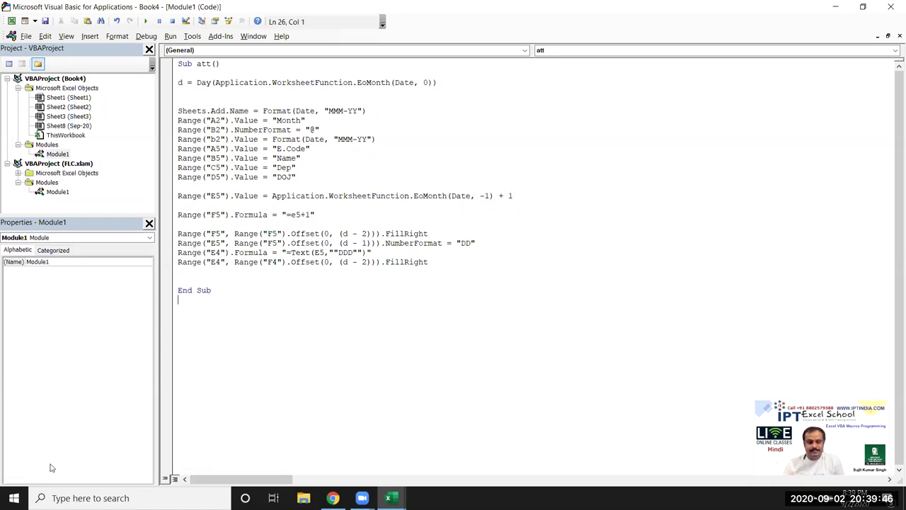
left_click(307, 271)
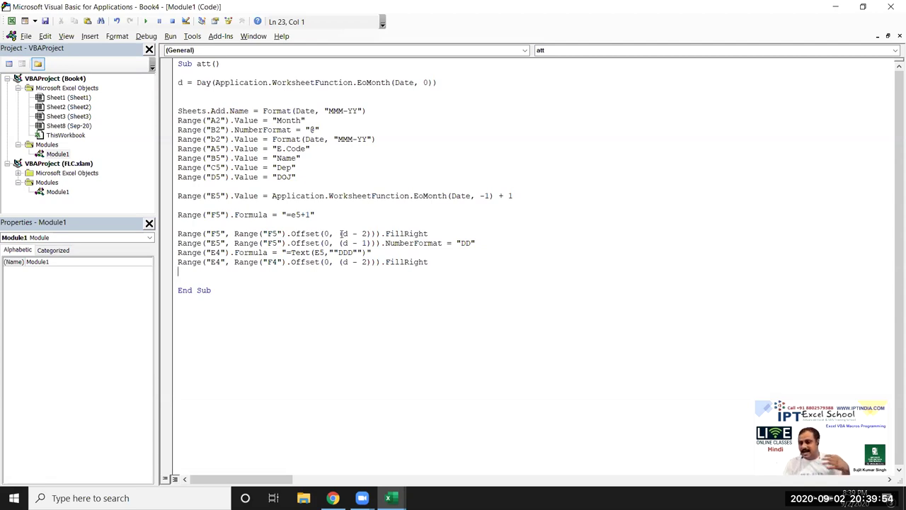
left_click(344, 233)
double_click(345, 233)
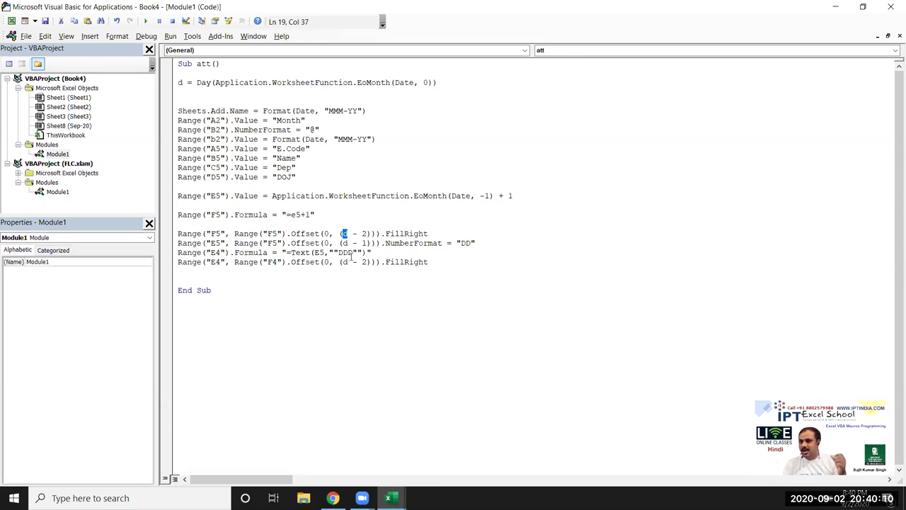
double_click(364, 235)
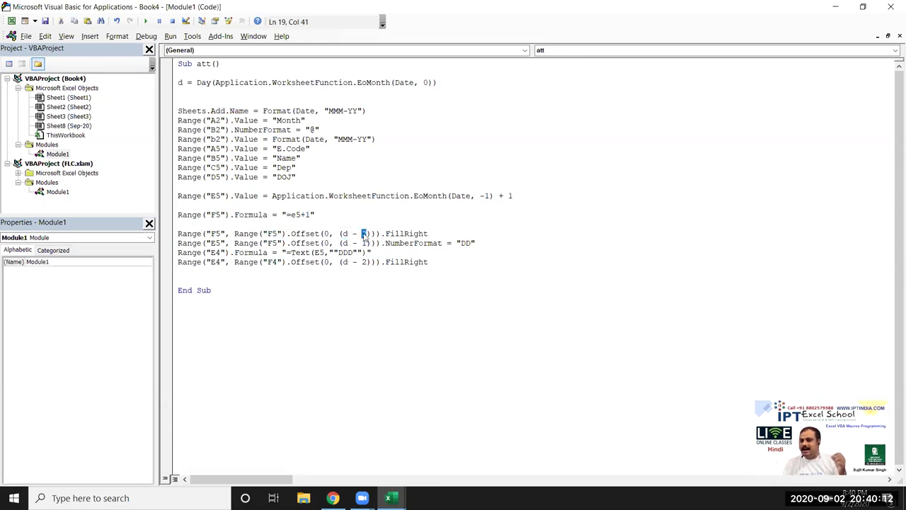
left_click_drag(343, 234, 368, 234)
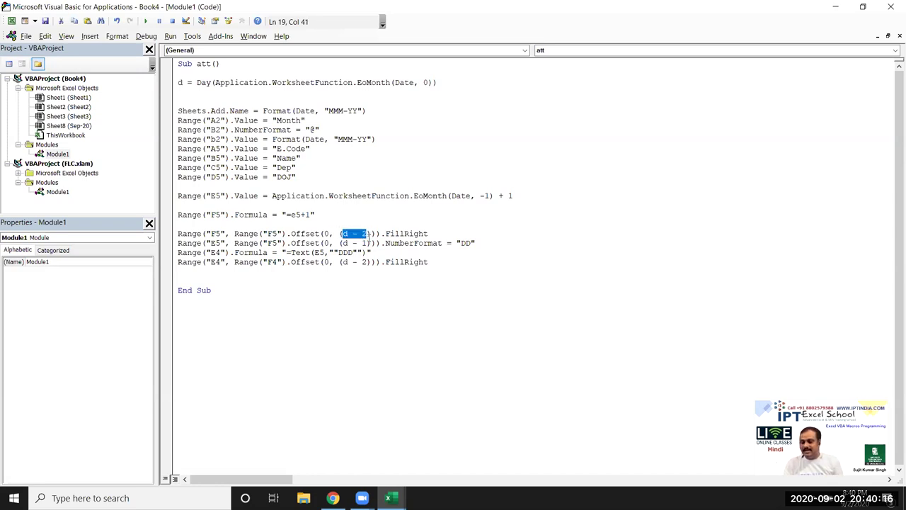
type("28")
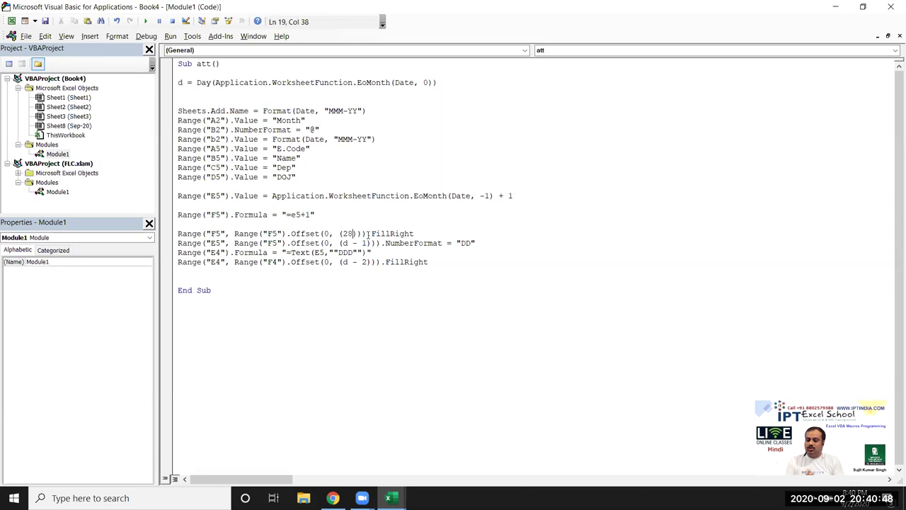
key("BackSpace")
type("d")
key("BackSpace")
key("BackSpace")
type("d-2")
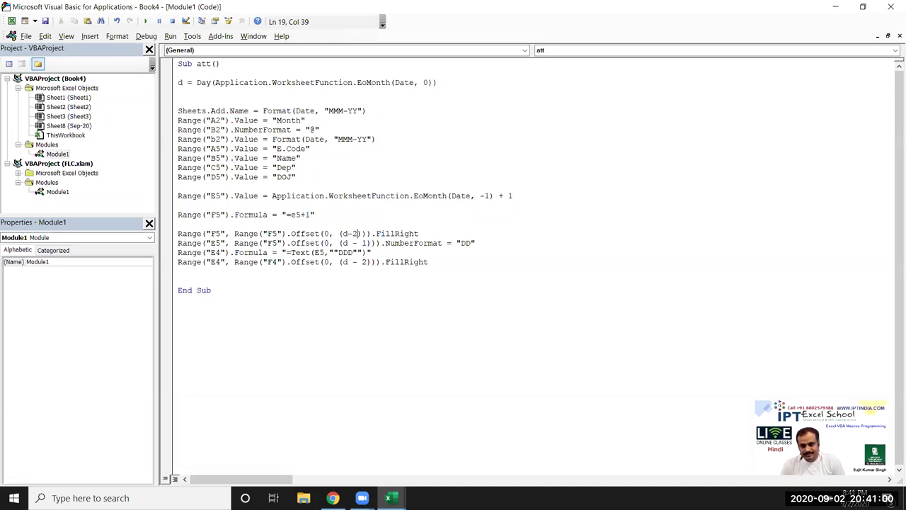
left_click(375, 275)
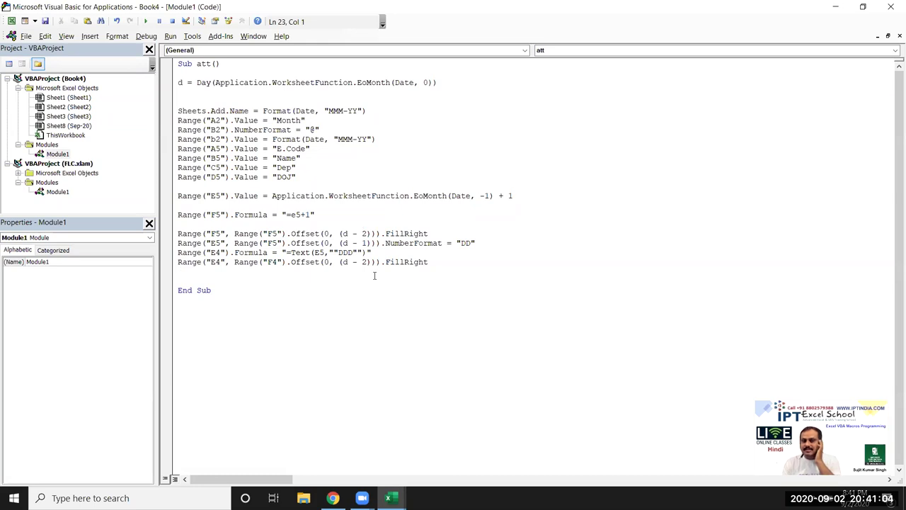
Replace the d - 2 day-number offset with a fixed 29 and head back to Excel.
left_click(182, 82)
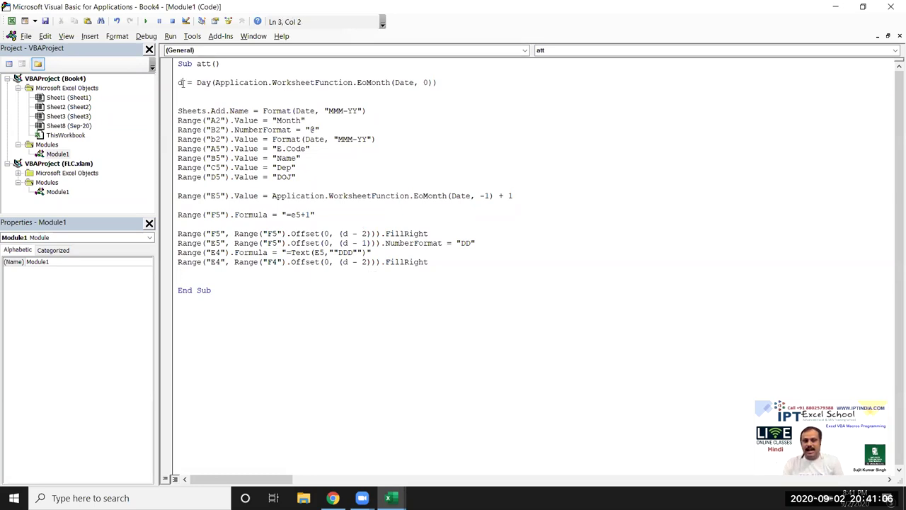
left_click(343, 232)
left_click_drag(343, 233, 367, 233)
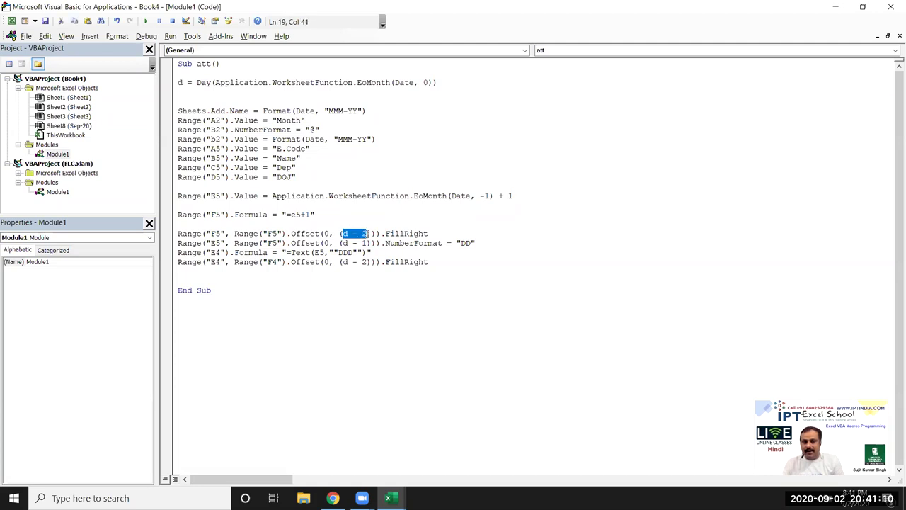
type("29")
left_click(177, 82)
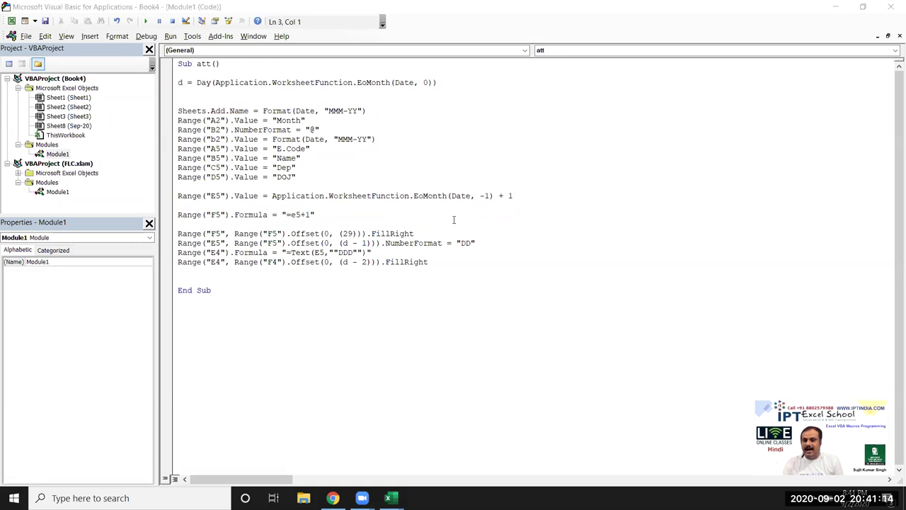
key("alt+Tab")
Check that the row 5 day numbers end at 30 in AH5.
left_click(563, 188)
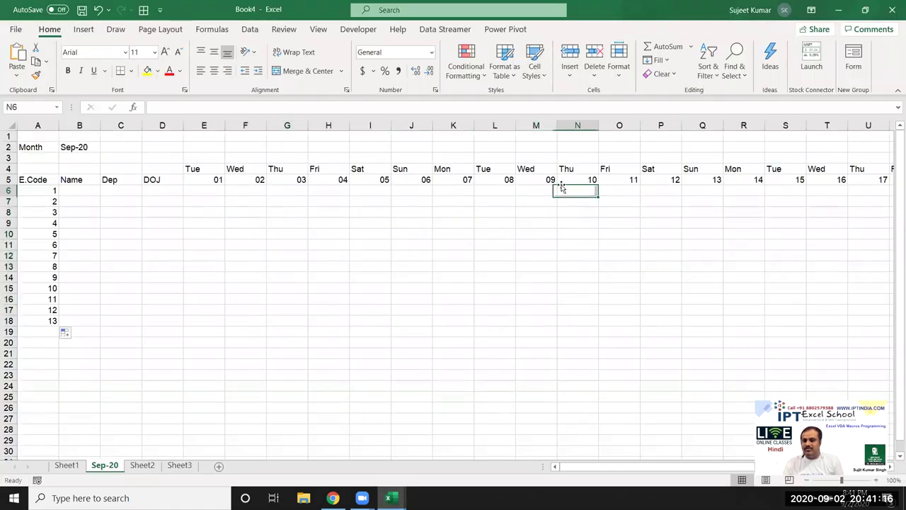
left_click(562, 184)
key("ctrl+Right")
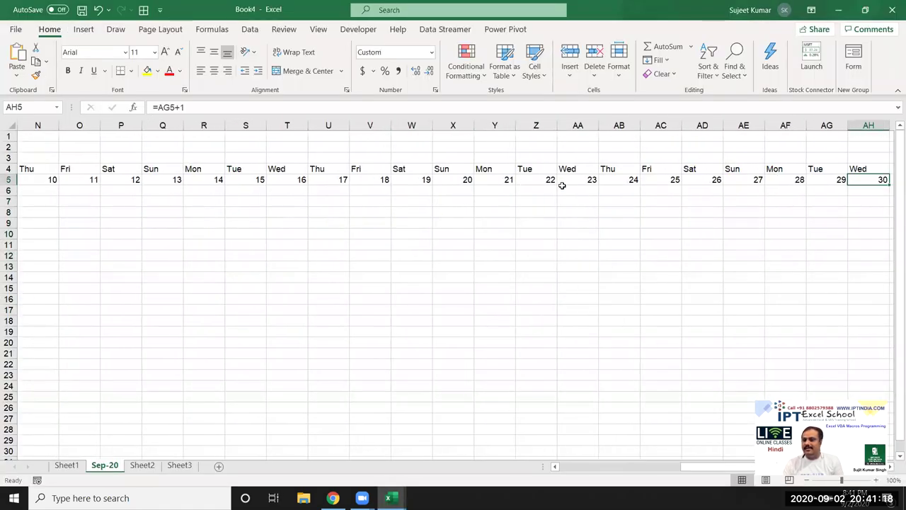
key("shift+Right")
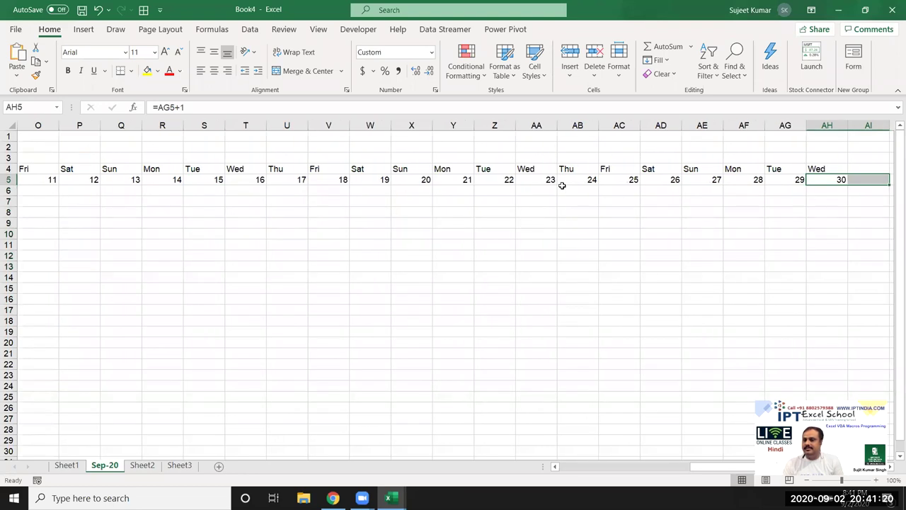
key("ctrl+Left")
key("Right")
key("Right")
key("Right")
key("Right")
key("Right")
Replace the hard-coded 29 with d - 2 in the day-number fill offset.
key("alt+Tab")
key("alt+Tab")
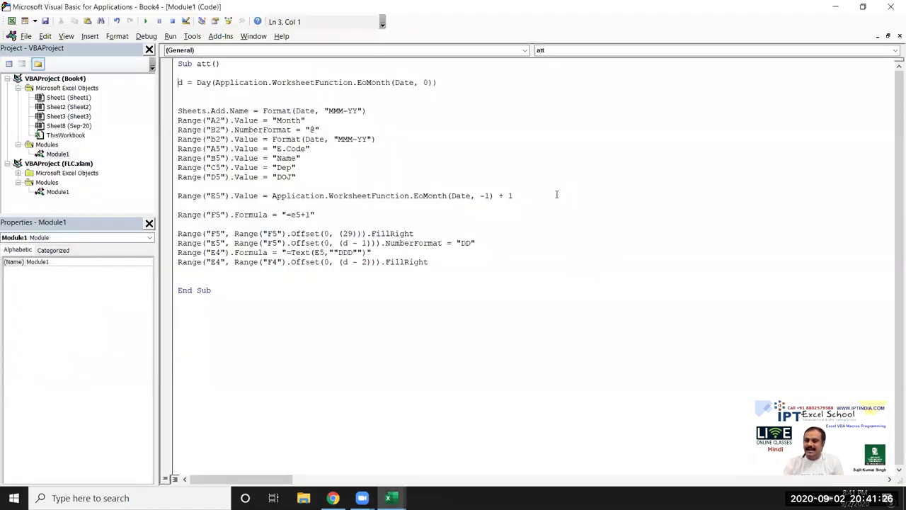
double_click(347, 233)
type("d - 2")
left_click(372, 261)
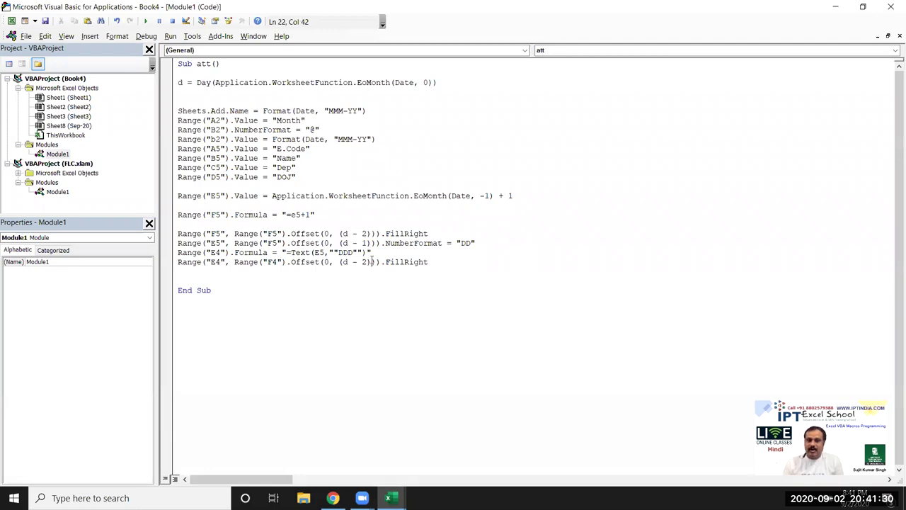
left_click_drag(366, 243, 343, 243)
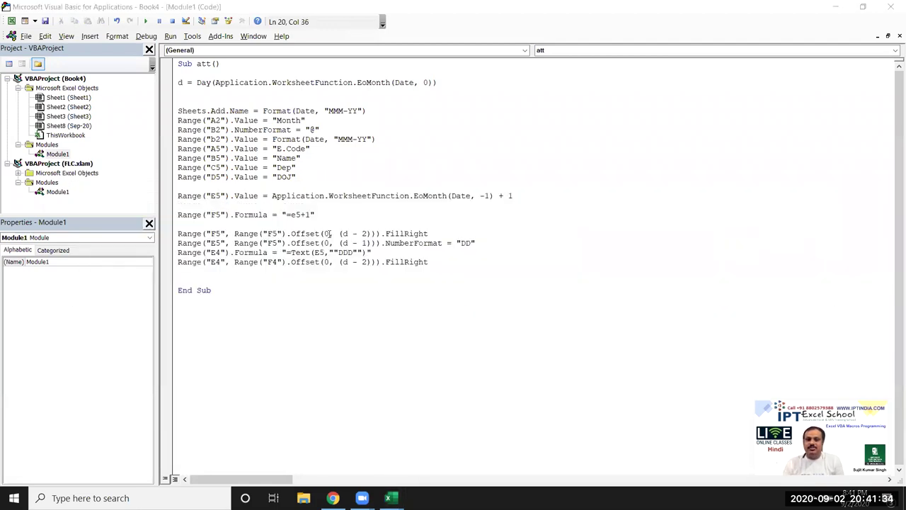
Recheck that the dates span E5 to AH5 on the Sep-20 sheet.
key("alt+Tab")
left_click(190, 181)
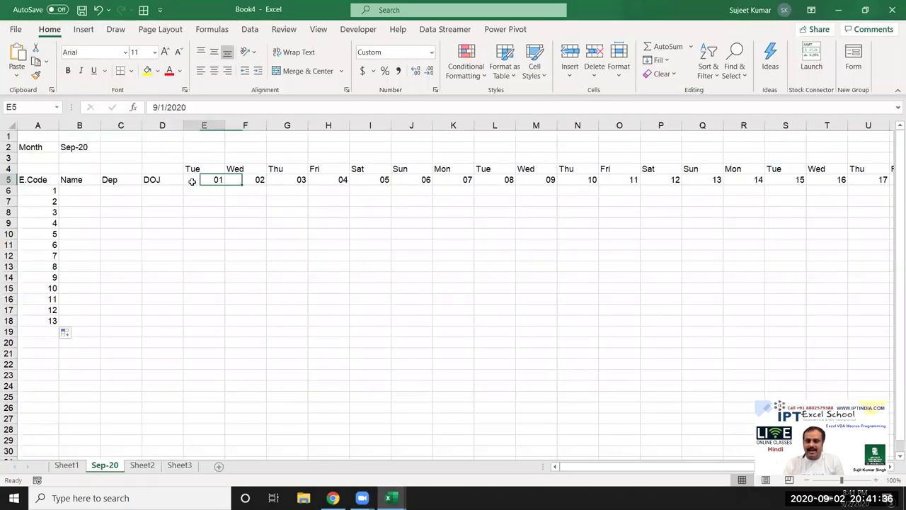
key("ctrl+shift+Right")
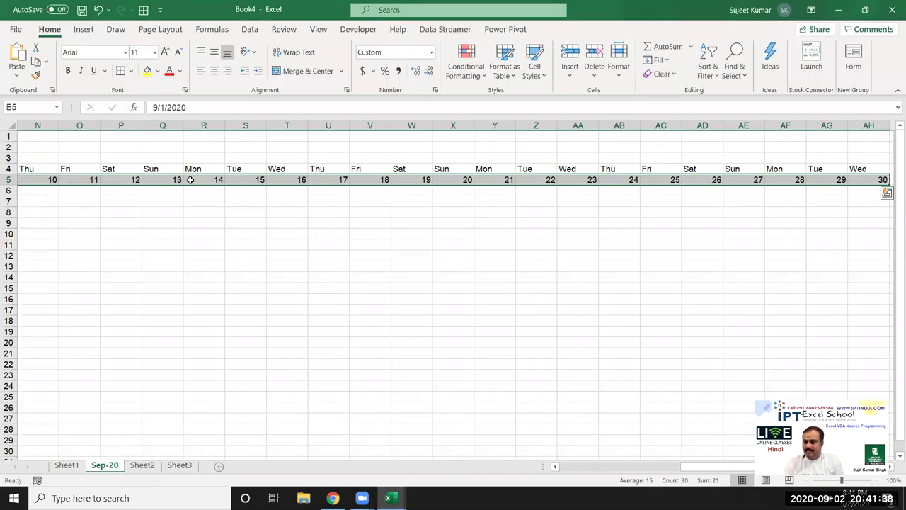
key("shift+BackSpace")
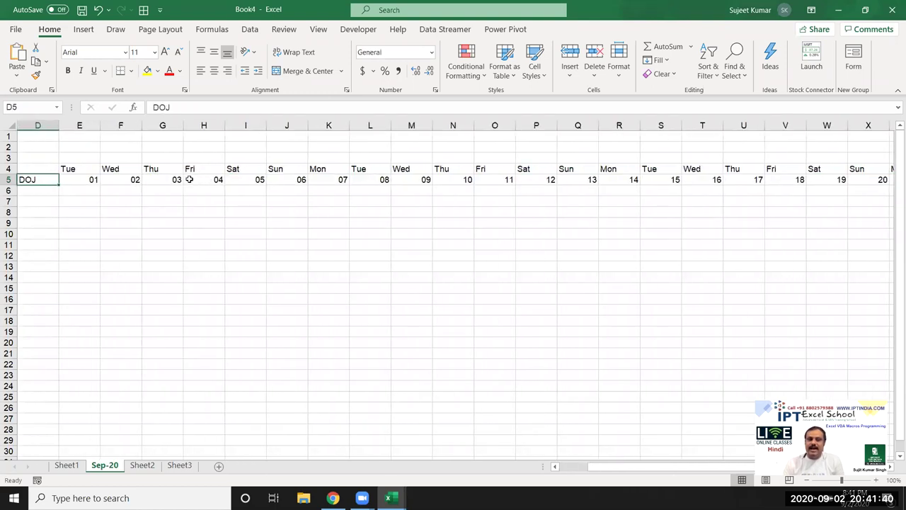
key("ctrl+shift+Right")
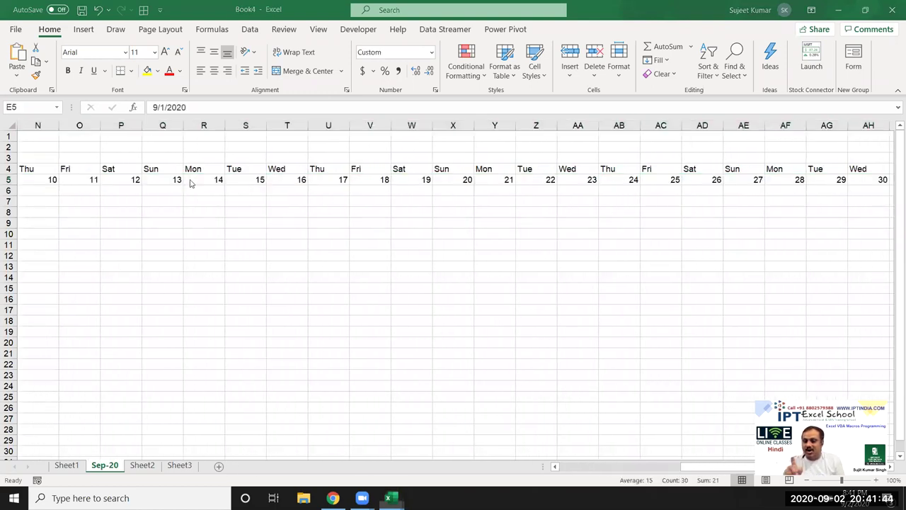
key("alt+Tab")
key("alt+Tab")
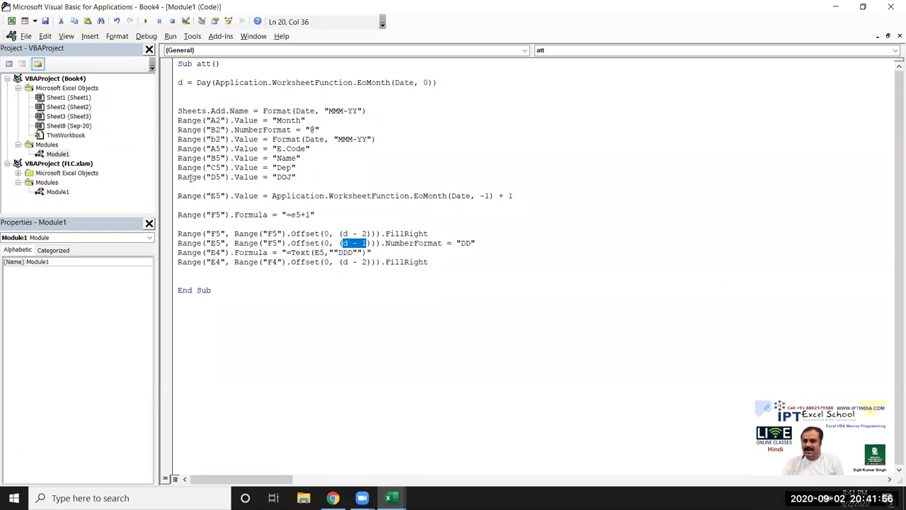
Set the NumberFormat line's offset to d - 1, then review the macro and its d = Day line.
type("d - 1")
left_click(293, 294)
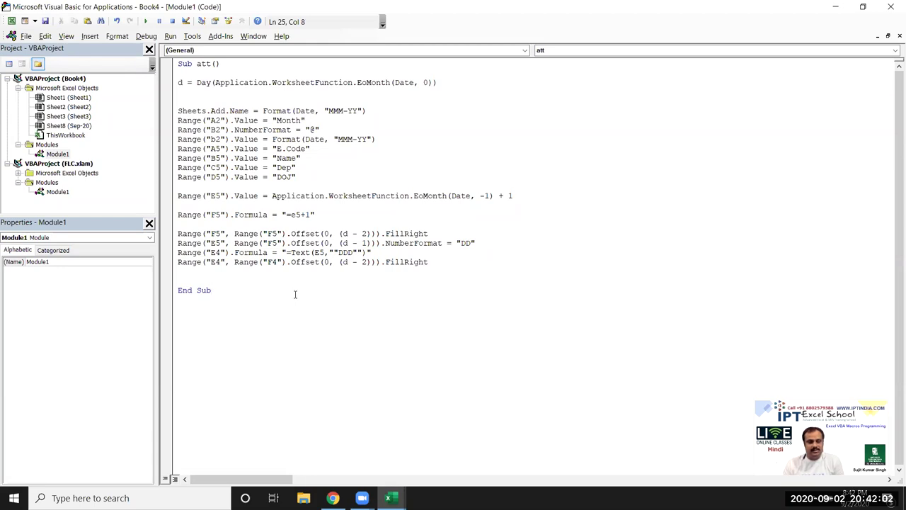
mouse_move(432, 264)
left_mouse_down()
mouse_move(176, 163)
mouse_move(176, 84)
left_mouse_up()
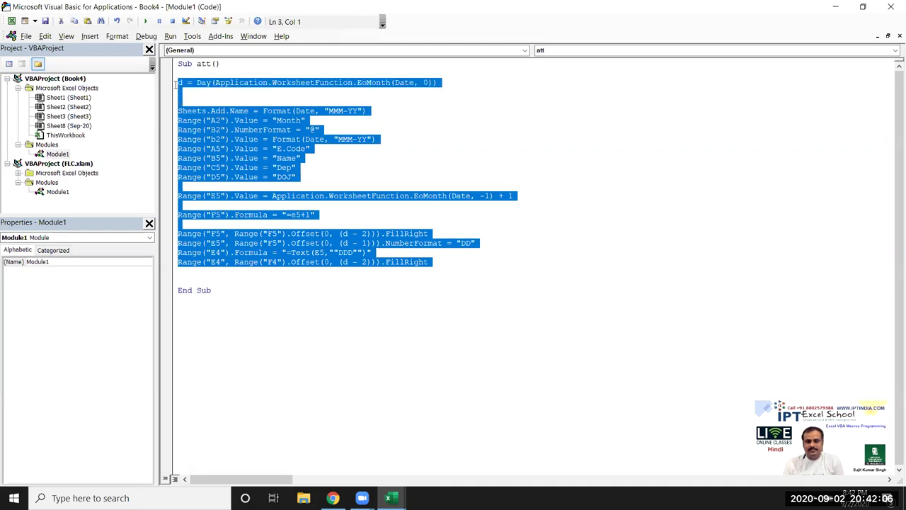
left_click(189, 75)
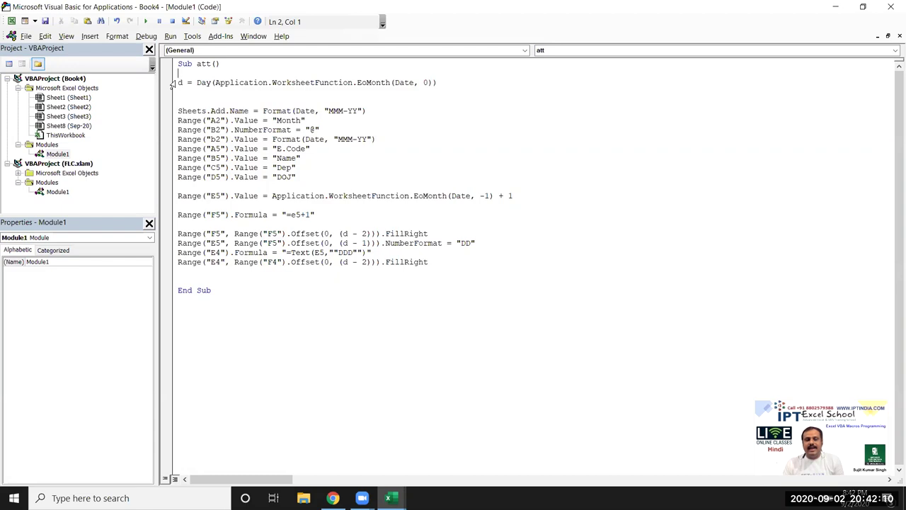
double_click(180, 82)
key("shift+Down")
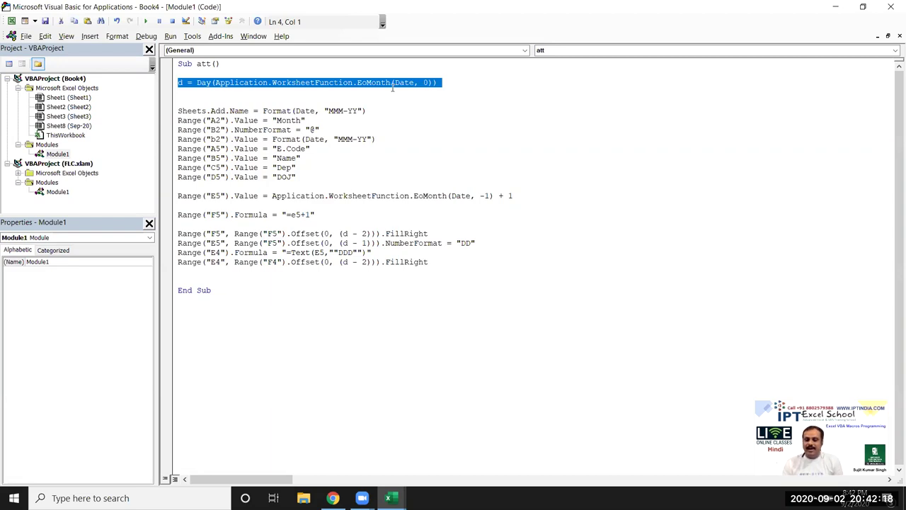
left_click(240, 73)
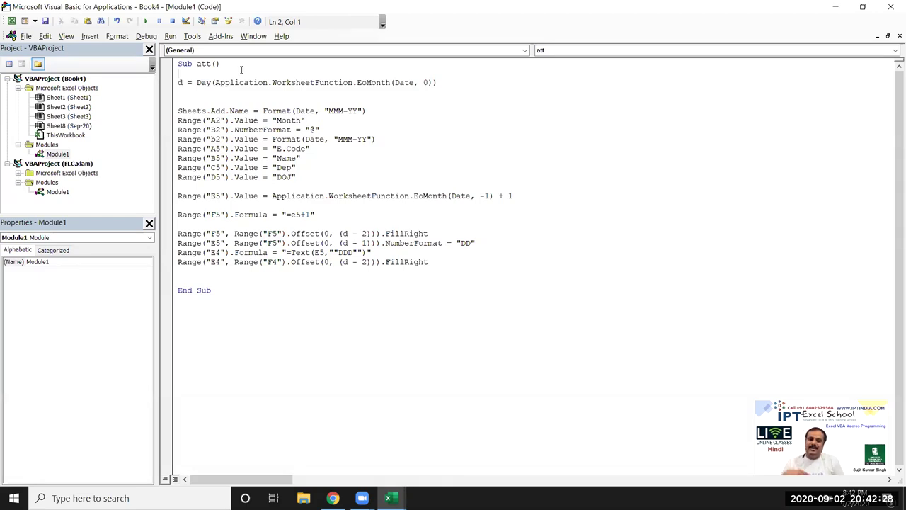
left_click(276, 307)
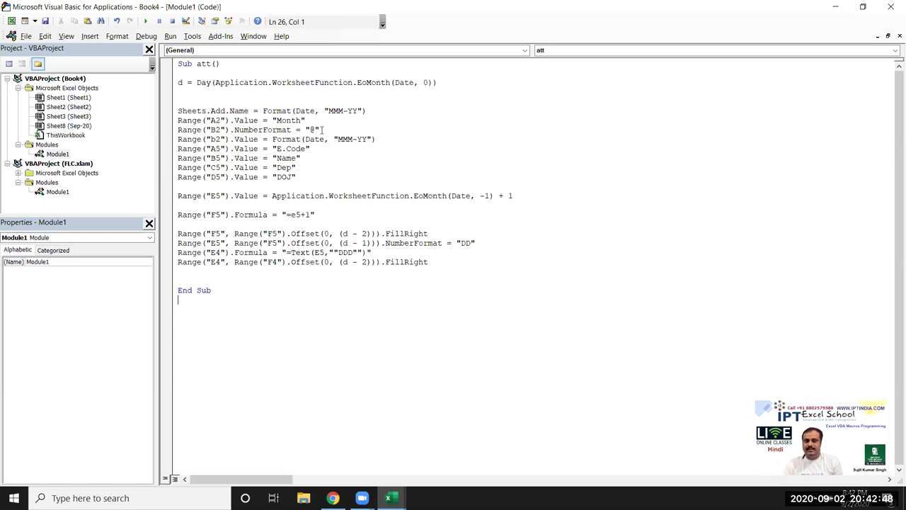
In Book4, view the custom dd number format on the row 5 dates, then cancel.
key("alt+Tab")
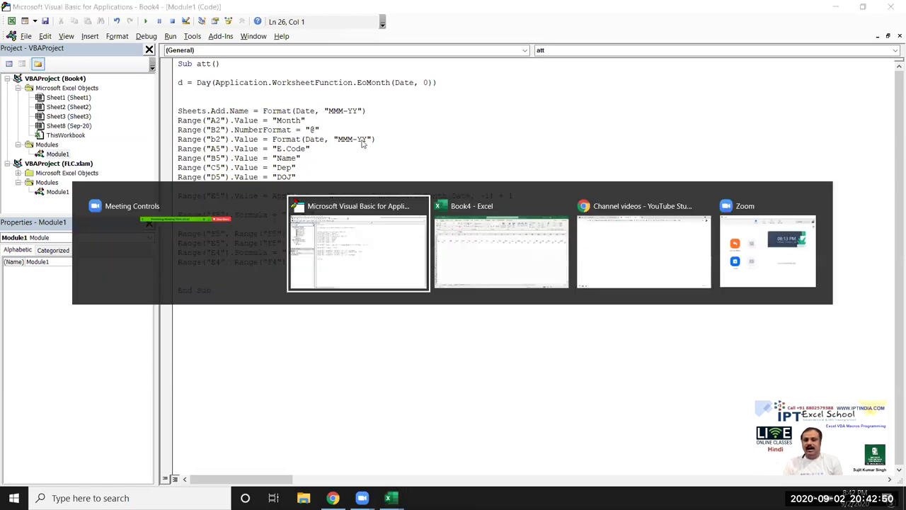
key("alt+Tab")
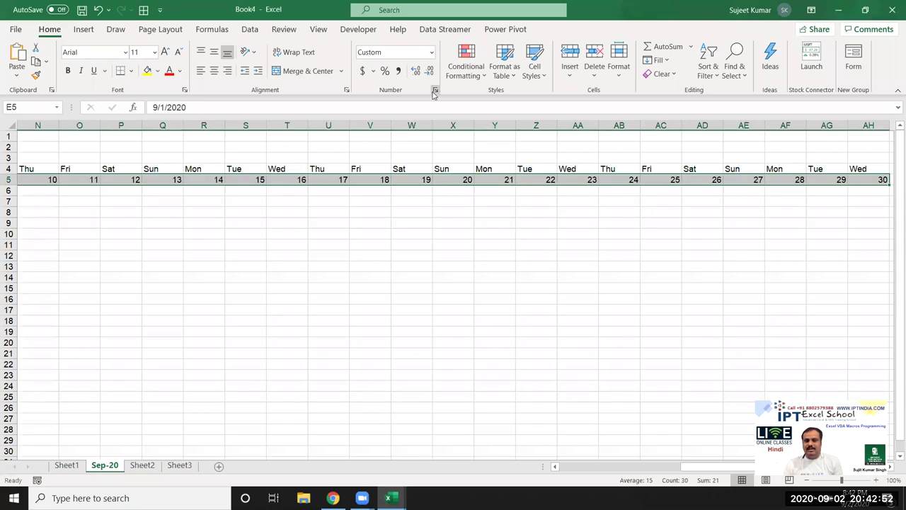
left_click(436, 95)
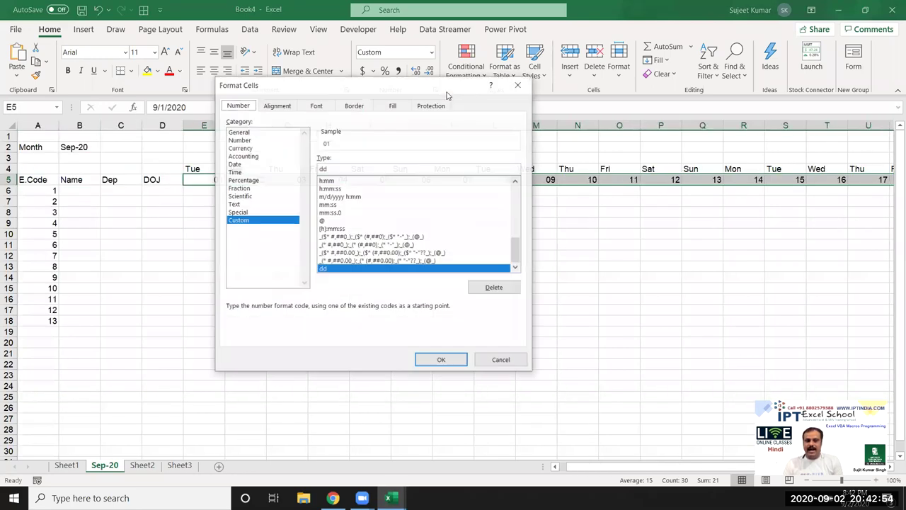
mouse_move(516, 248)
left_mouse_down()
mouse_move(519, 206)
mouse_move(519, 260)
mouse_move(496, 233)
left_mouse_up()
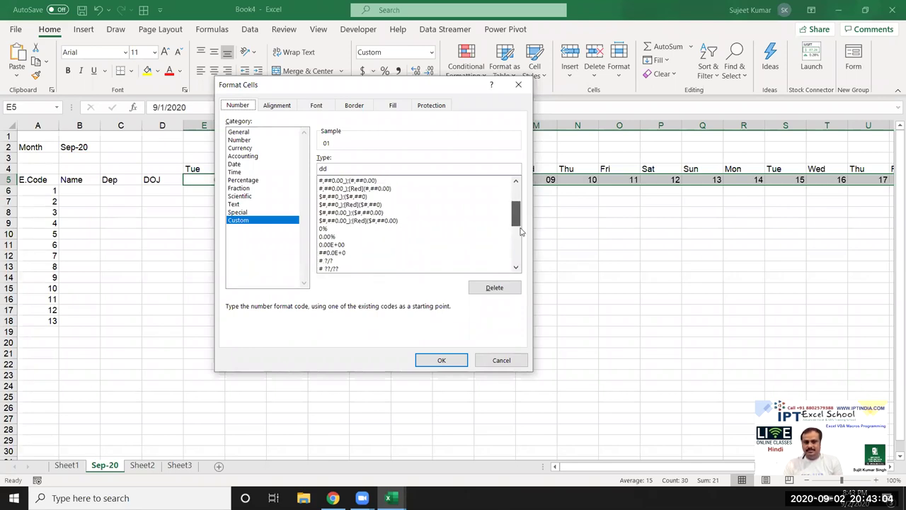
left_click_drag(496, 233, 527, 267)
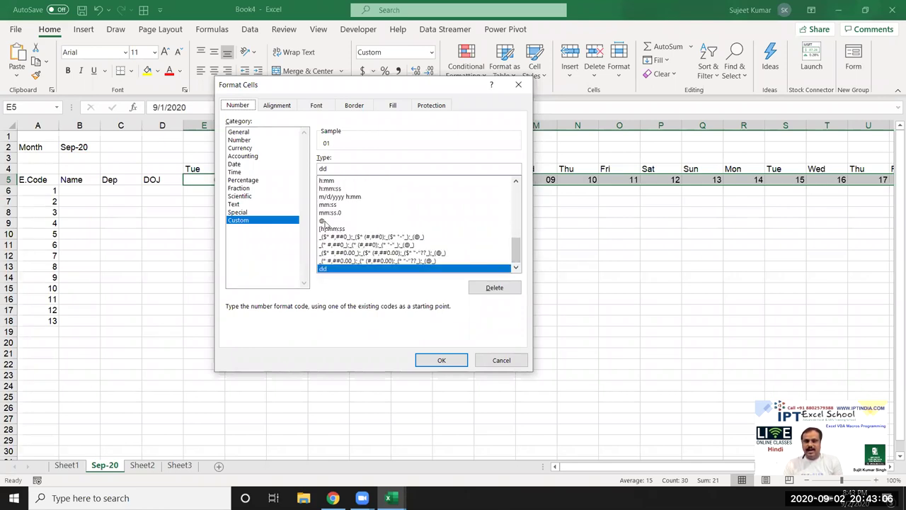
left_click(495, 358)
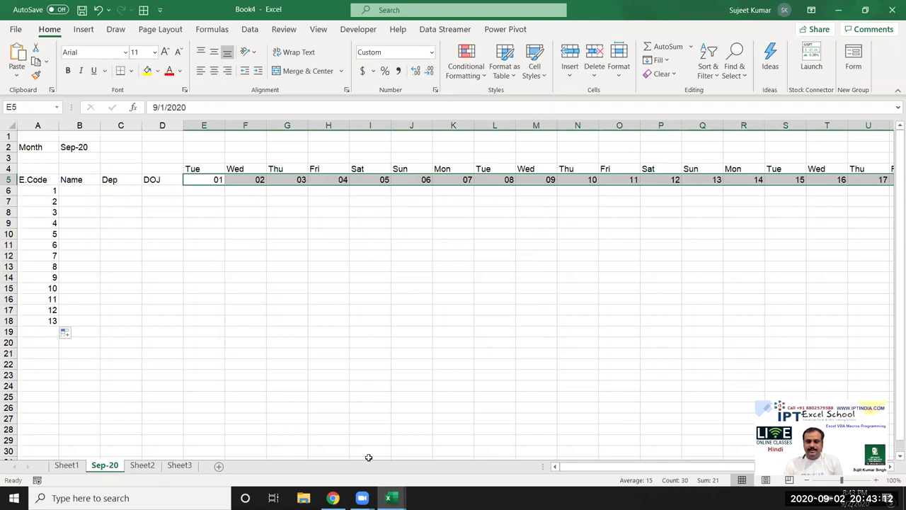
Restore Excel and highlight the employee codes A6:B15, weekdays E4:I4 and attendance area.
left_click(368, 492)
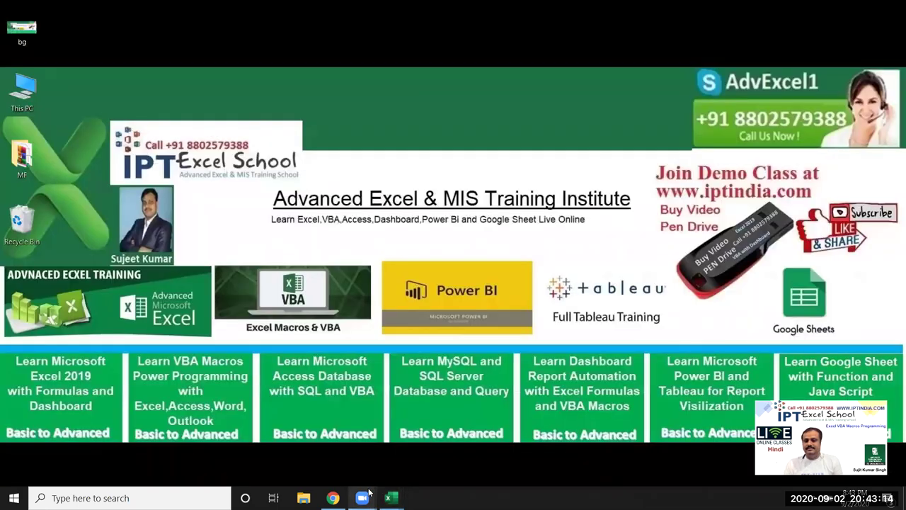
left_click(389, 495)
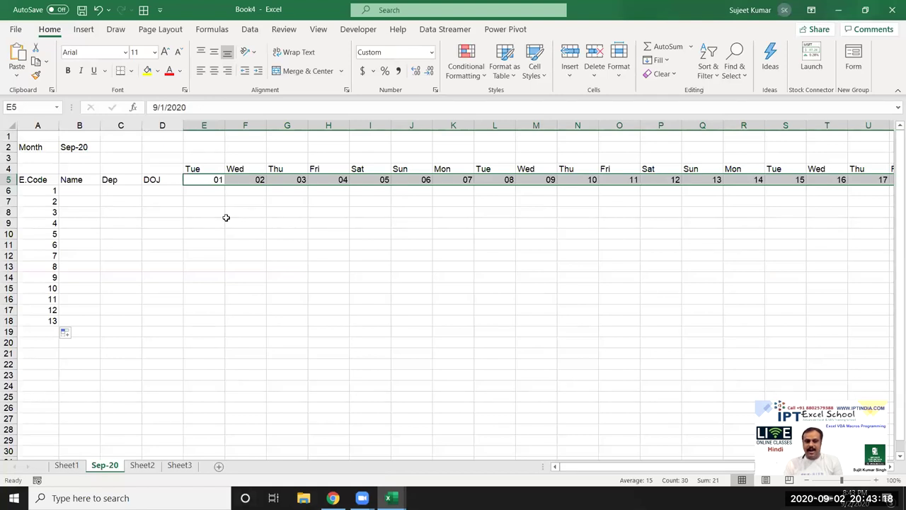
left_click_drag(44, 189, 81, 287)
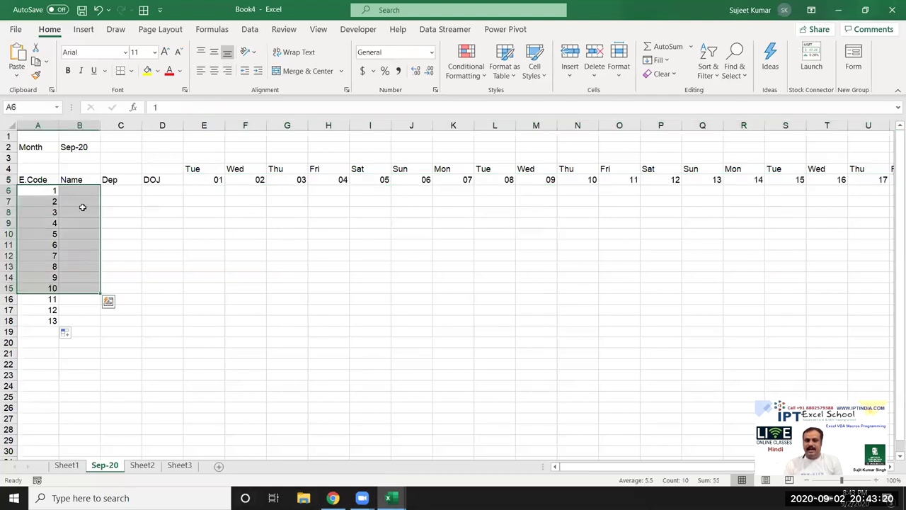
left_click_drag(187, 169, 358, 172)
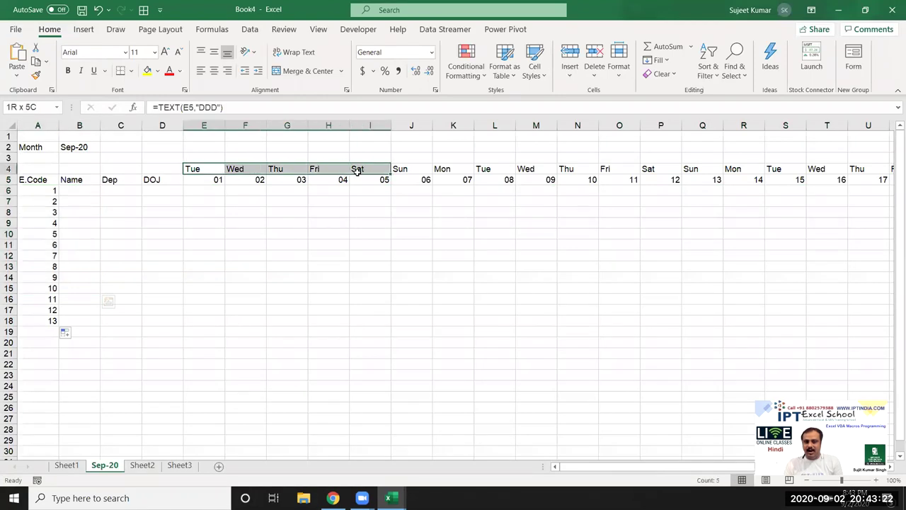
mouse_move(201, 192)
left_mouse_down()
mouse_move(249, 213)
mouse_move(272, 324)
left_mouse_up()
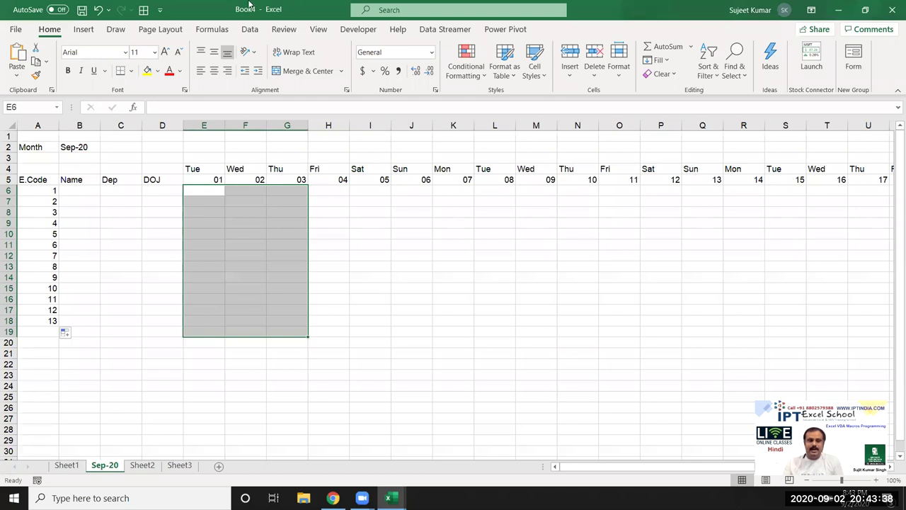
Select all the att macro code, then switch to YouTube Studio in Chrome.
key("alt+Tab")
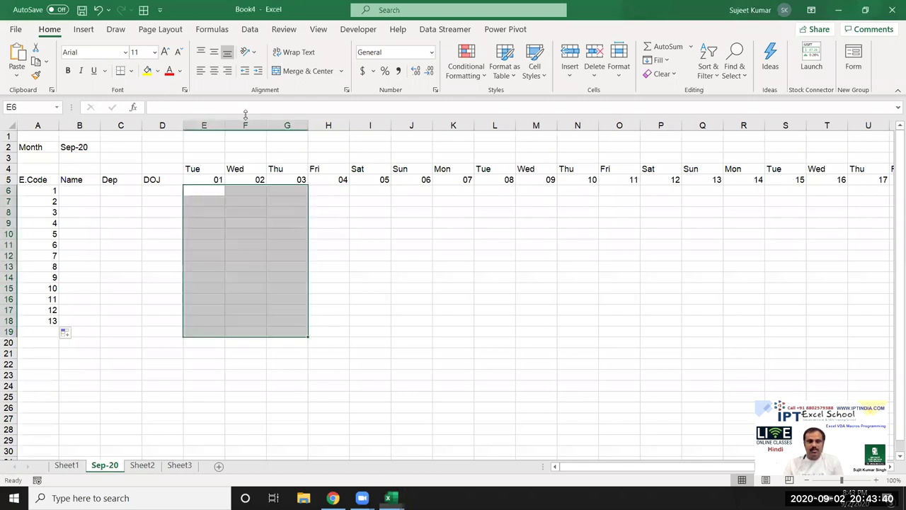
key("alt+Tab")
key("alt+Tab")
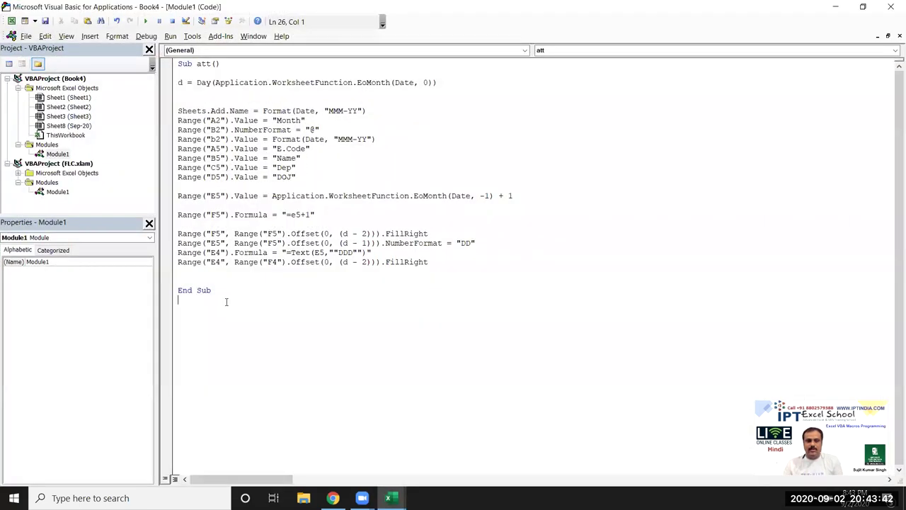
key("ctrl+a")
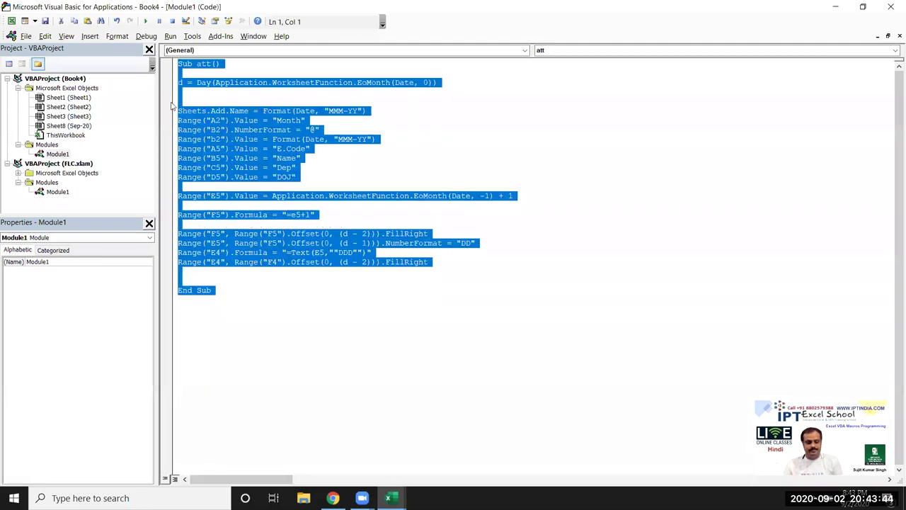
key("alt+Tab")
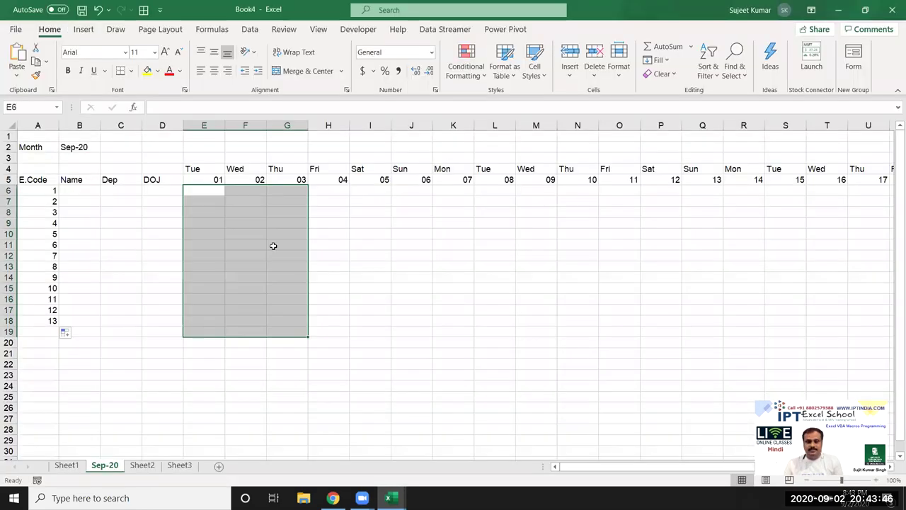
key("alt+Tab")
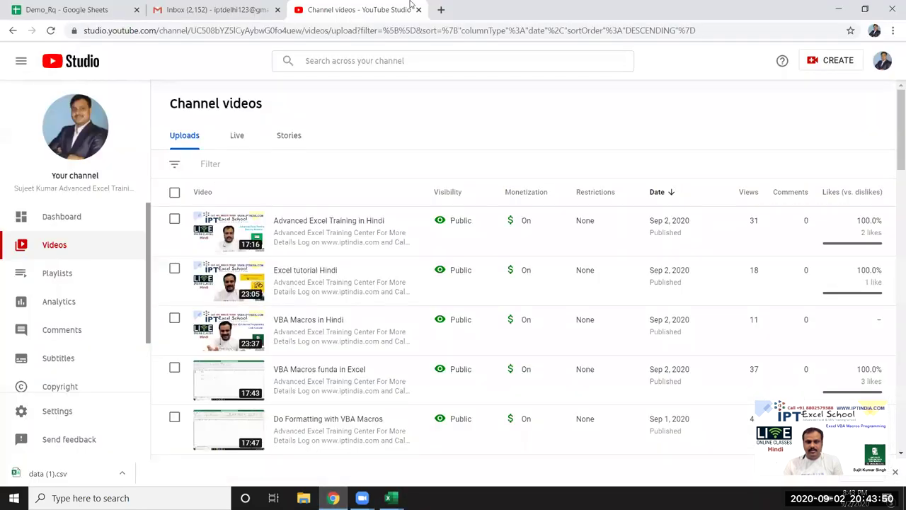
Load web.whatsapp.com in a fresh tab from the 'we' address suggestion.
left_click(441, 9)
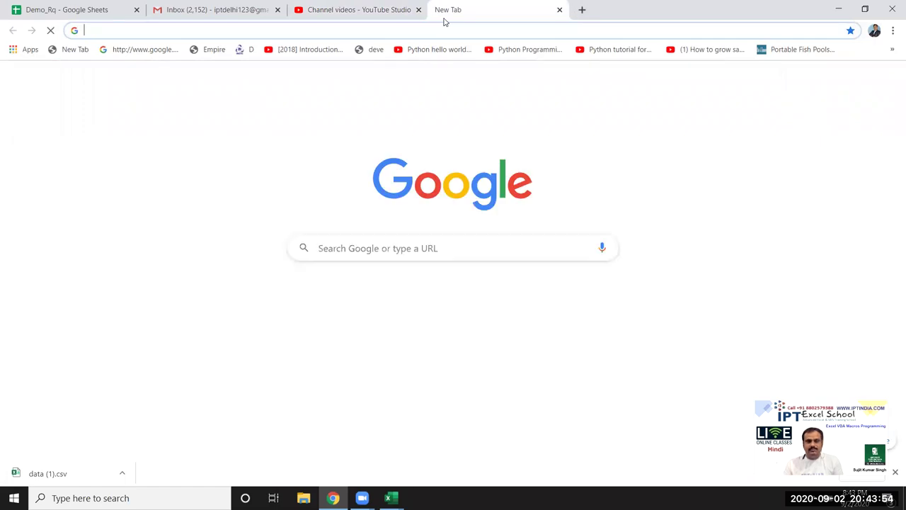
type("we")
key("Return")
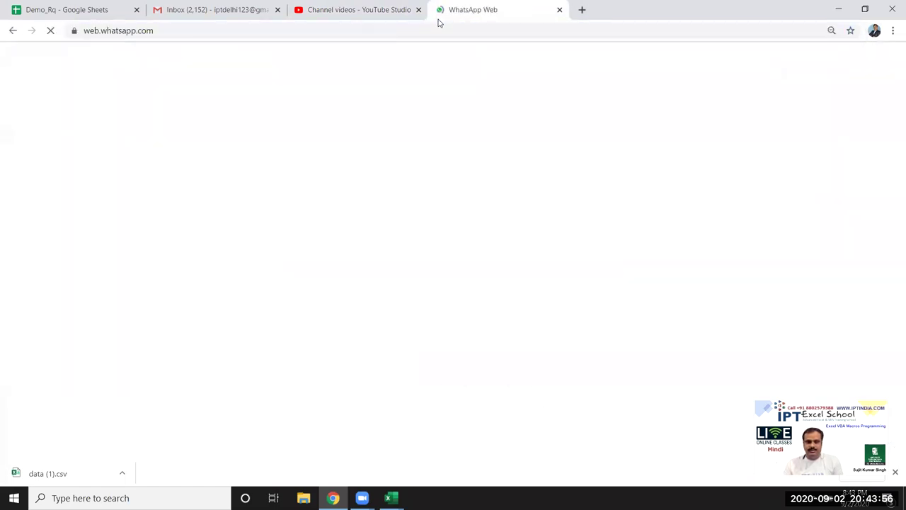